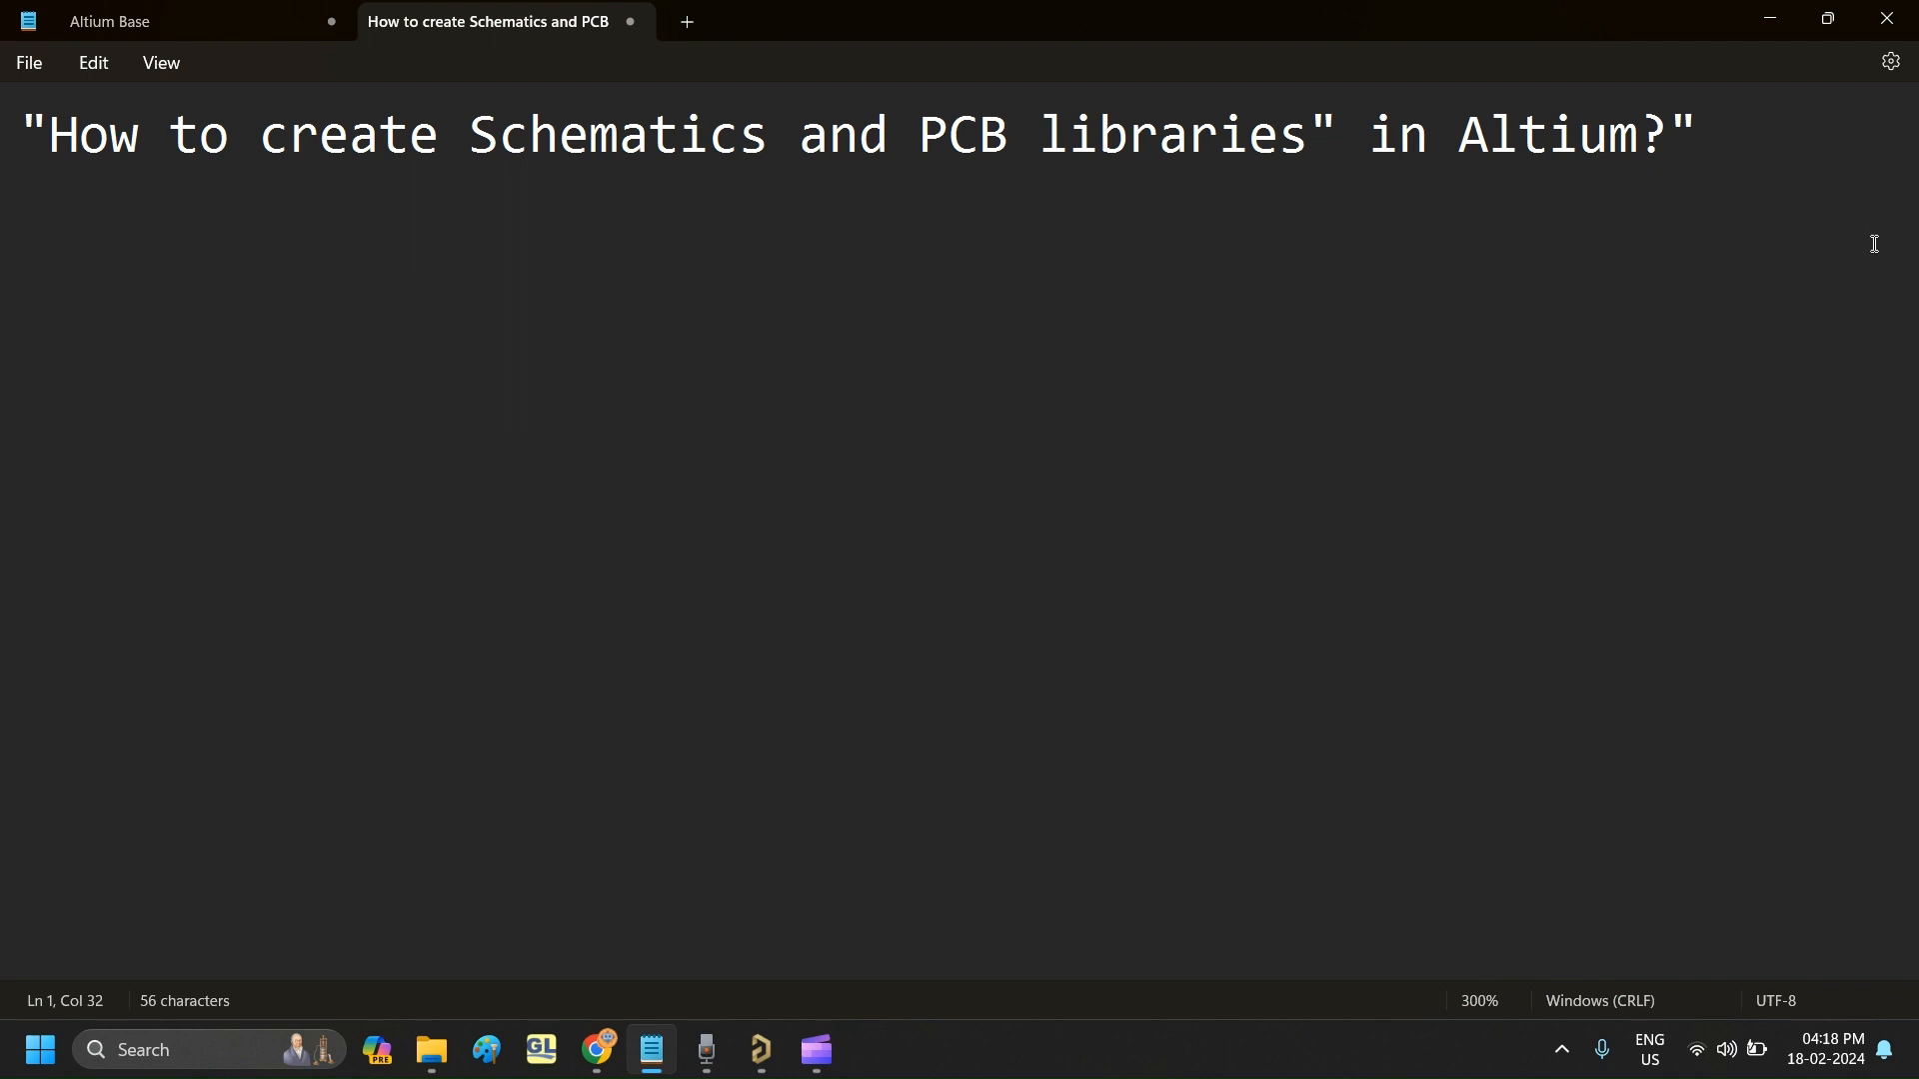
- Switch to Altium Designer, where the PCB_Project_new.PrjPcb project is open
left_click(764, 1052)
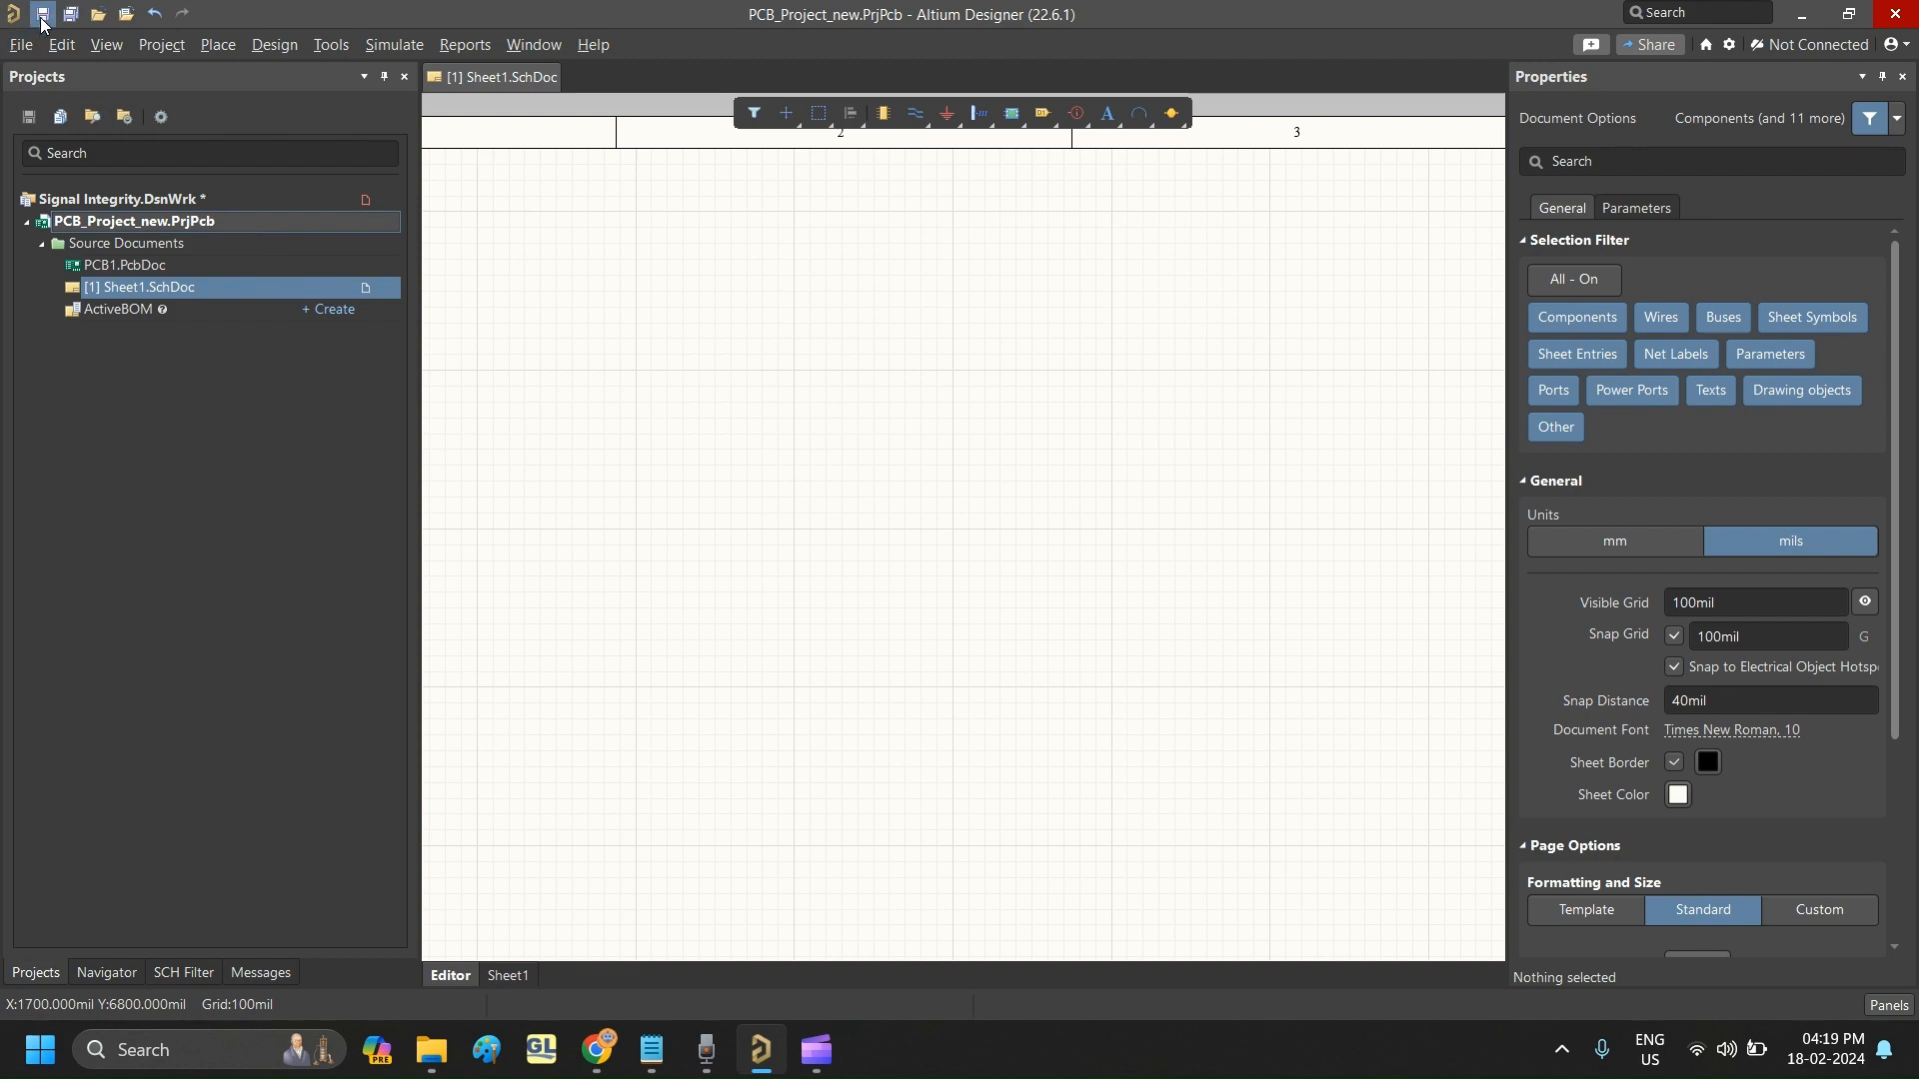
left_click(222, 458)
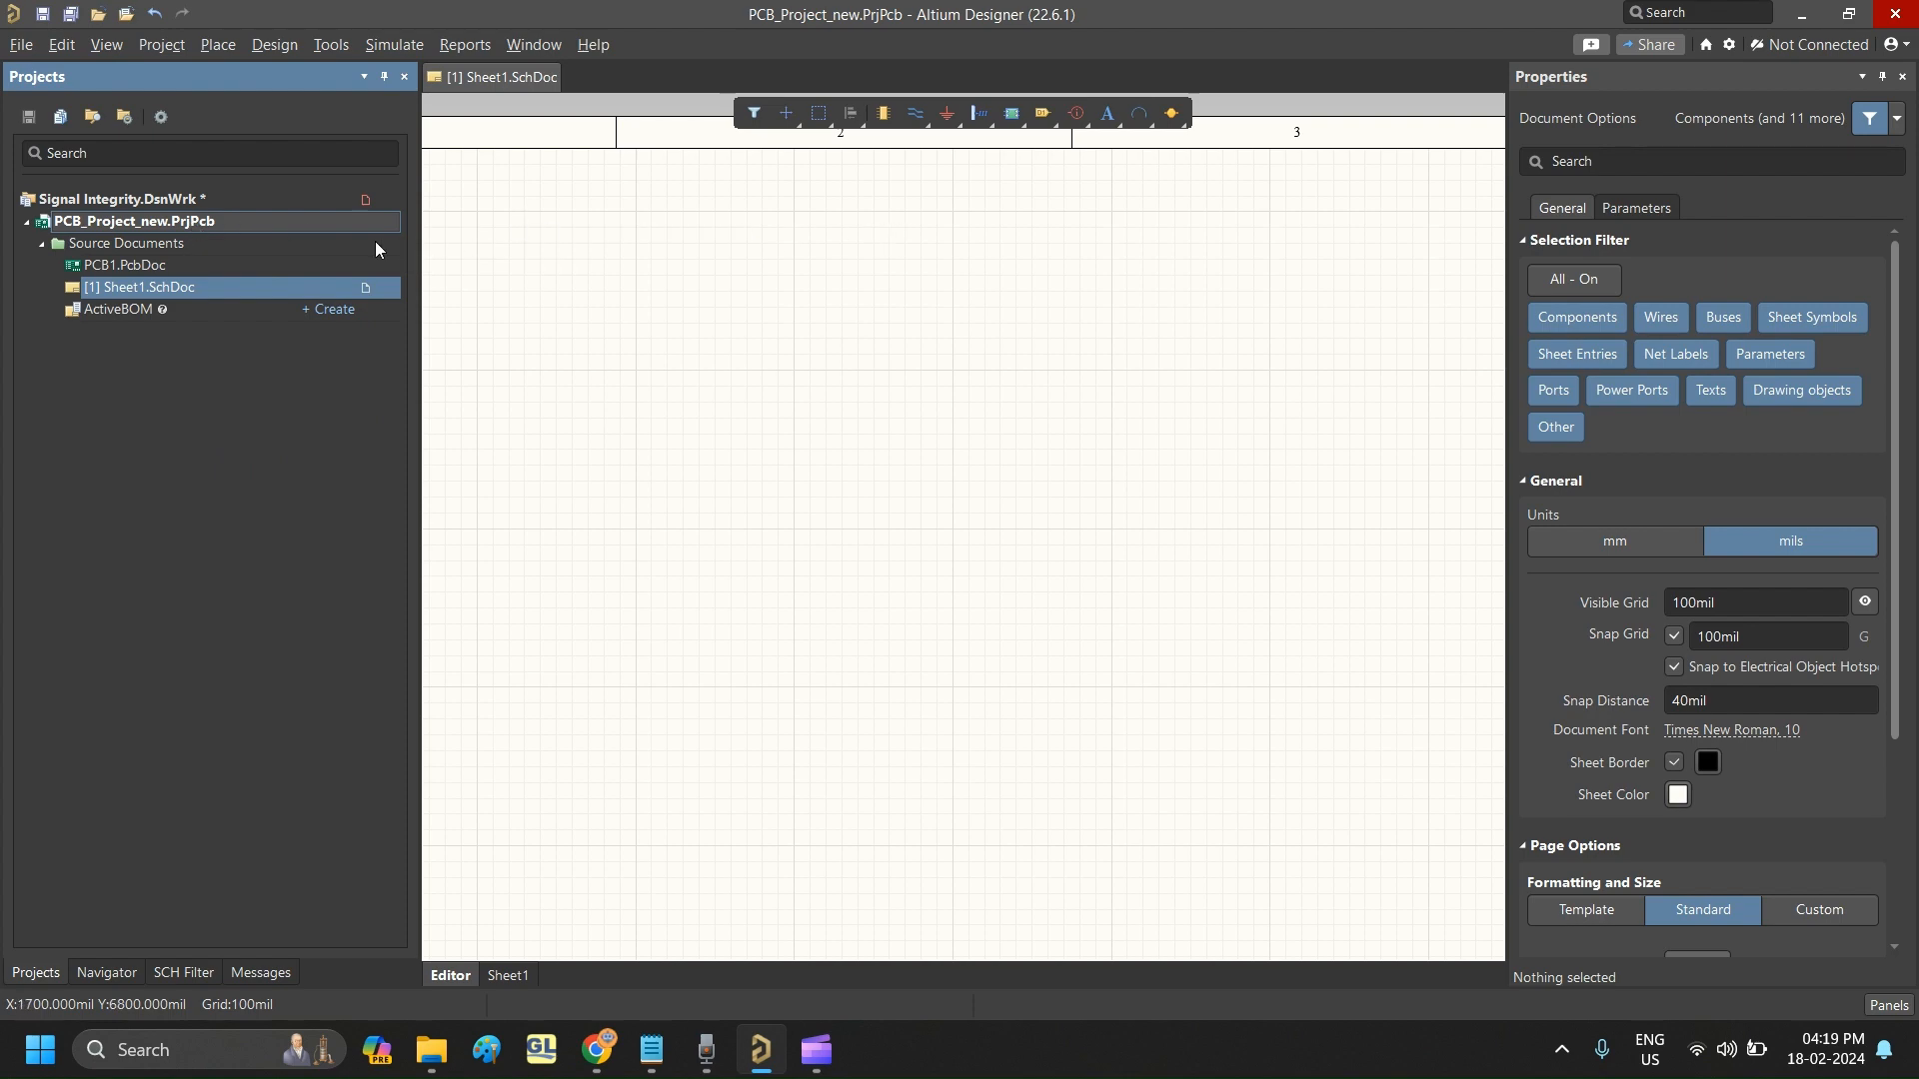
right_click(187, 220)
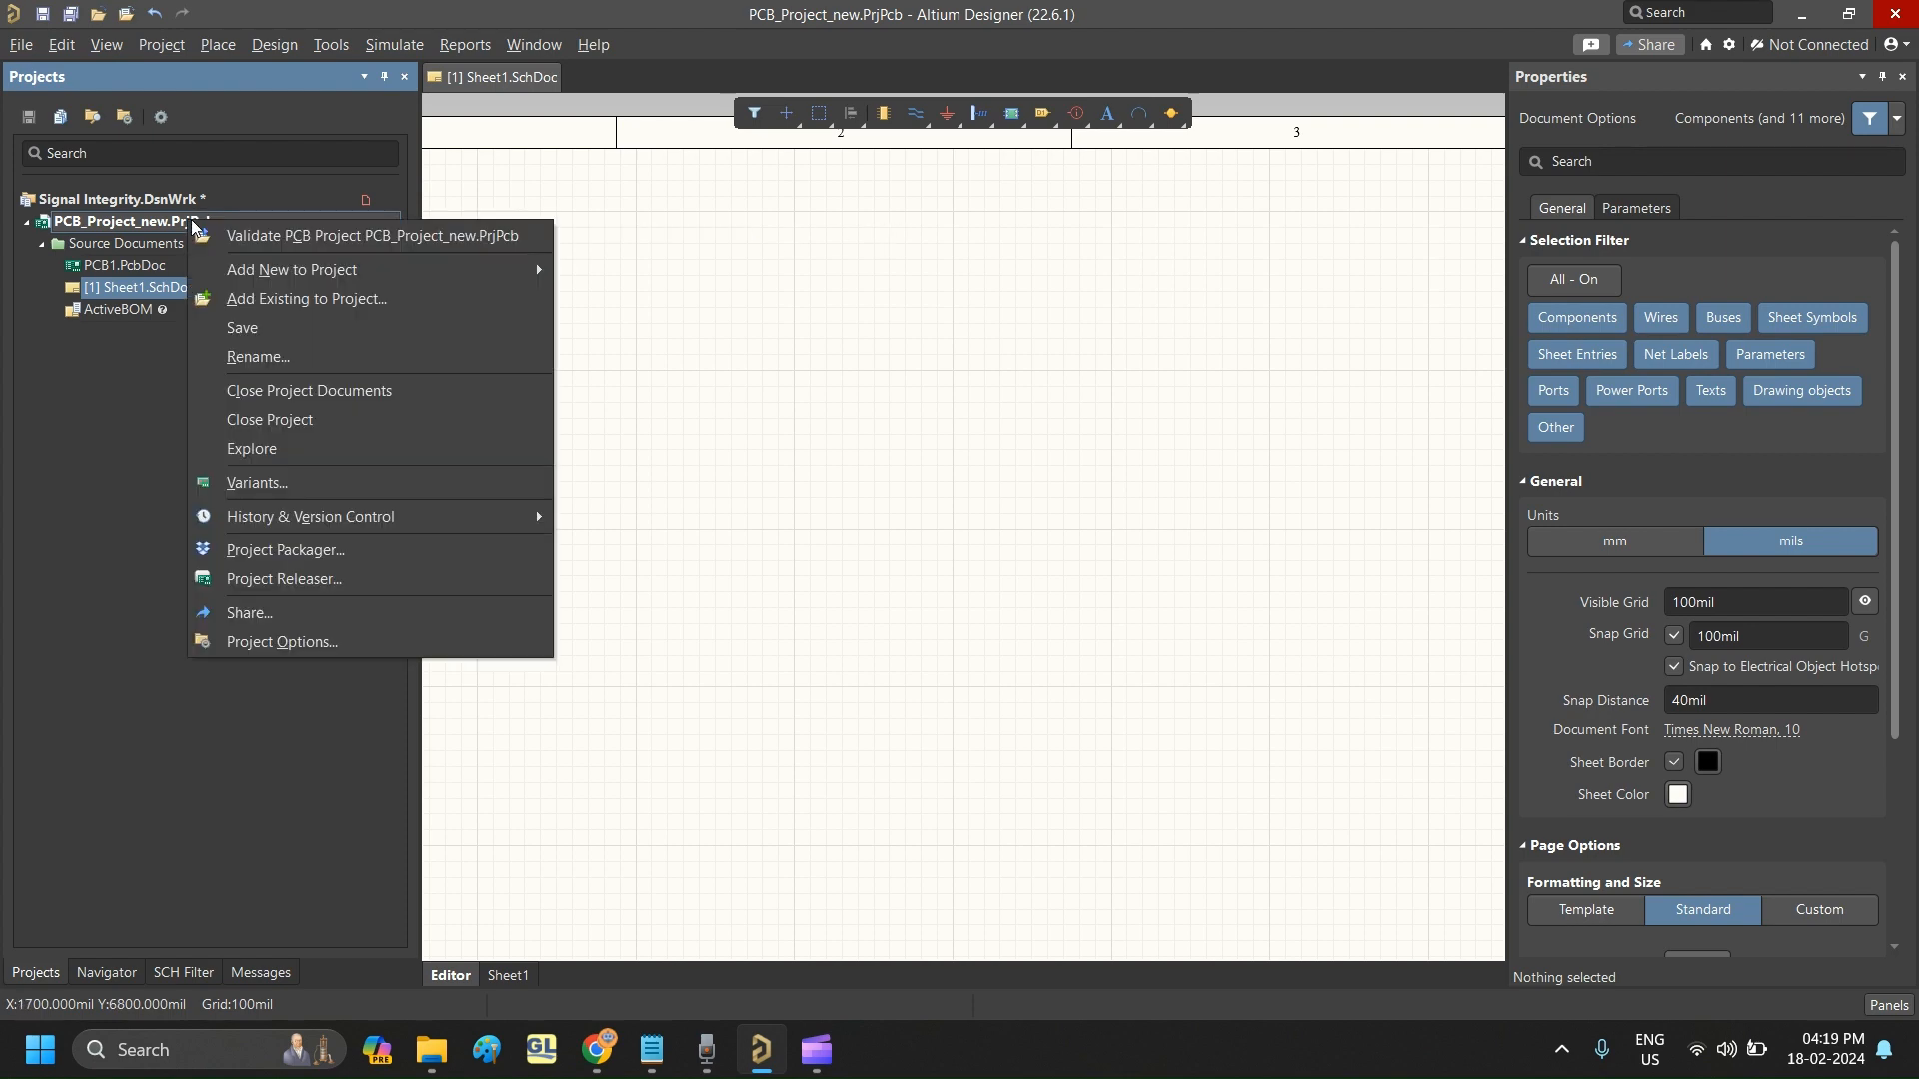
mouse_move(344, 272)
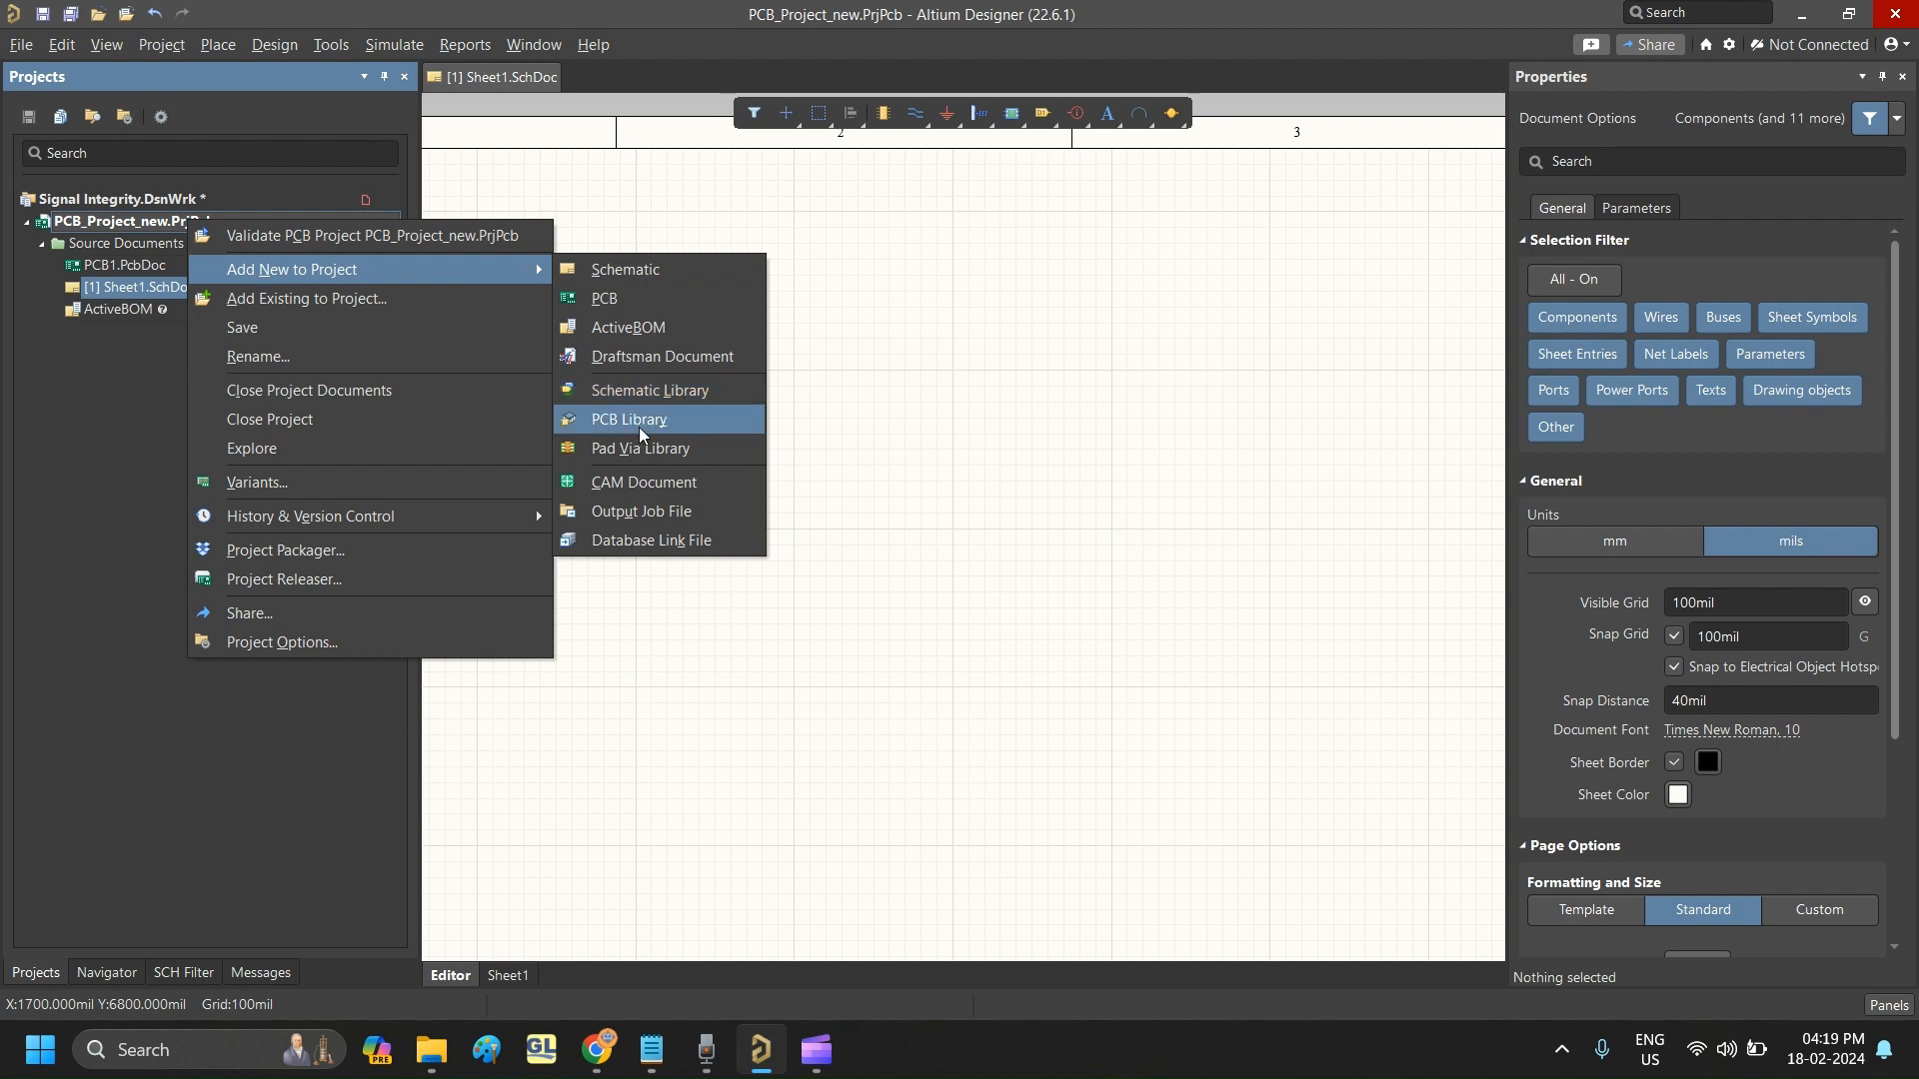
left_click(880, 269)
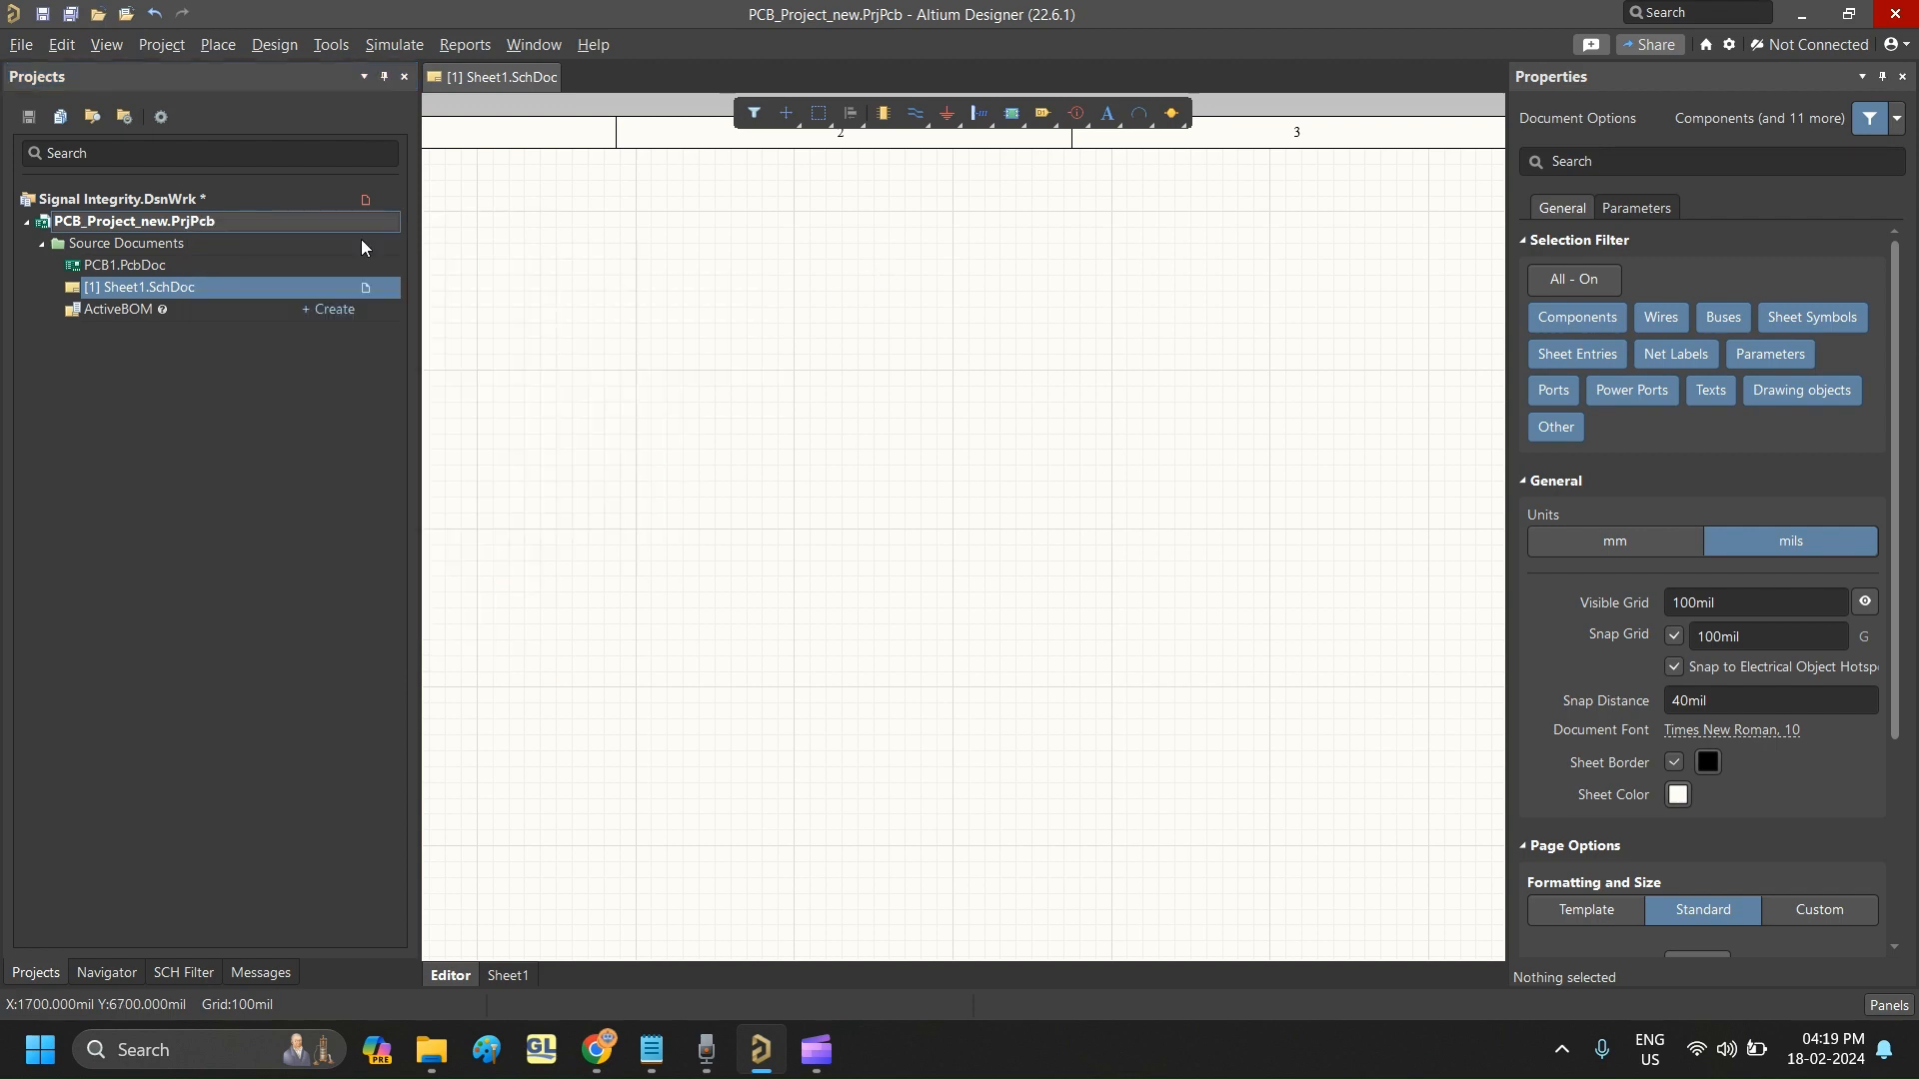
- Add a new schematic library to the PCB_Project_new.PrjPcb project
left_click(188, 222)
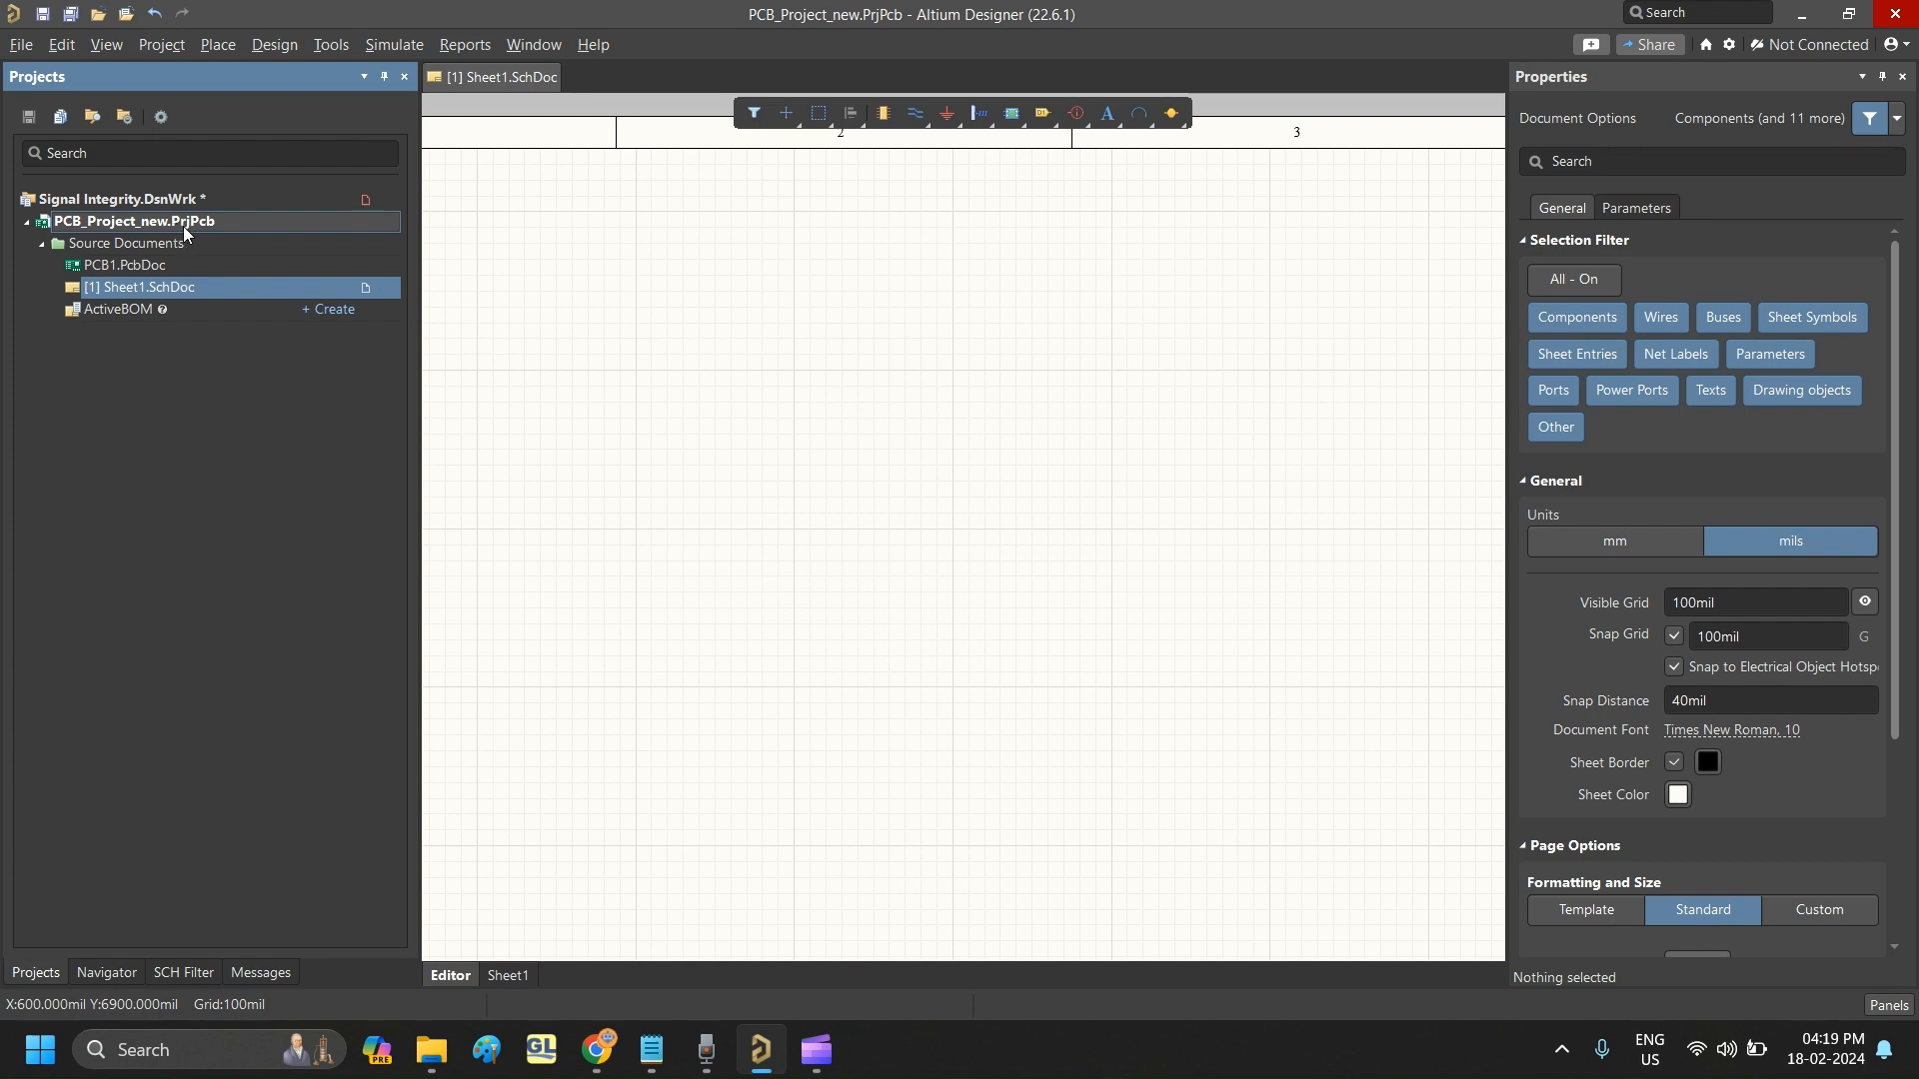
right_click(210, 222)
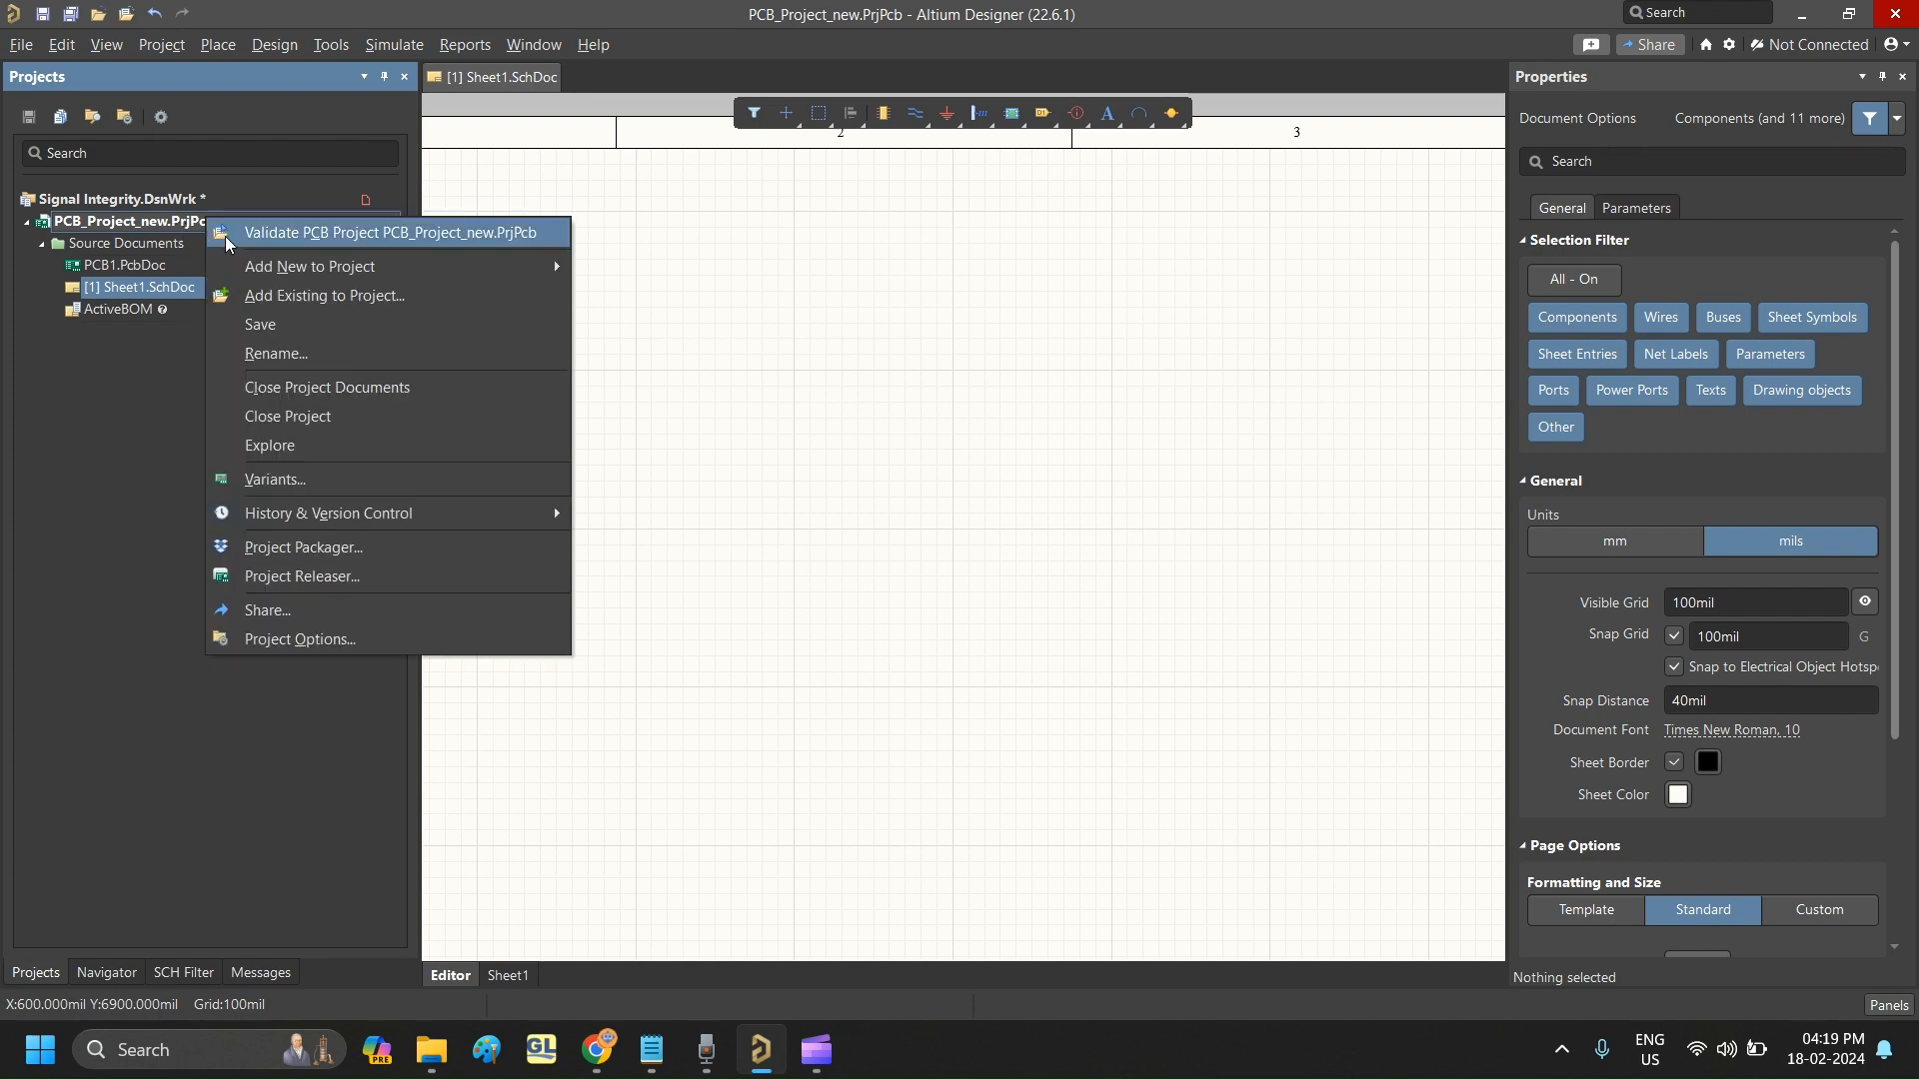
mouse_move(520, 266)
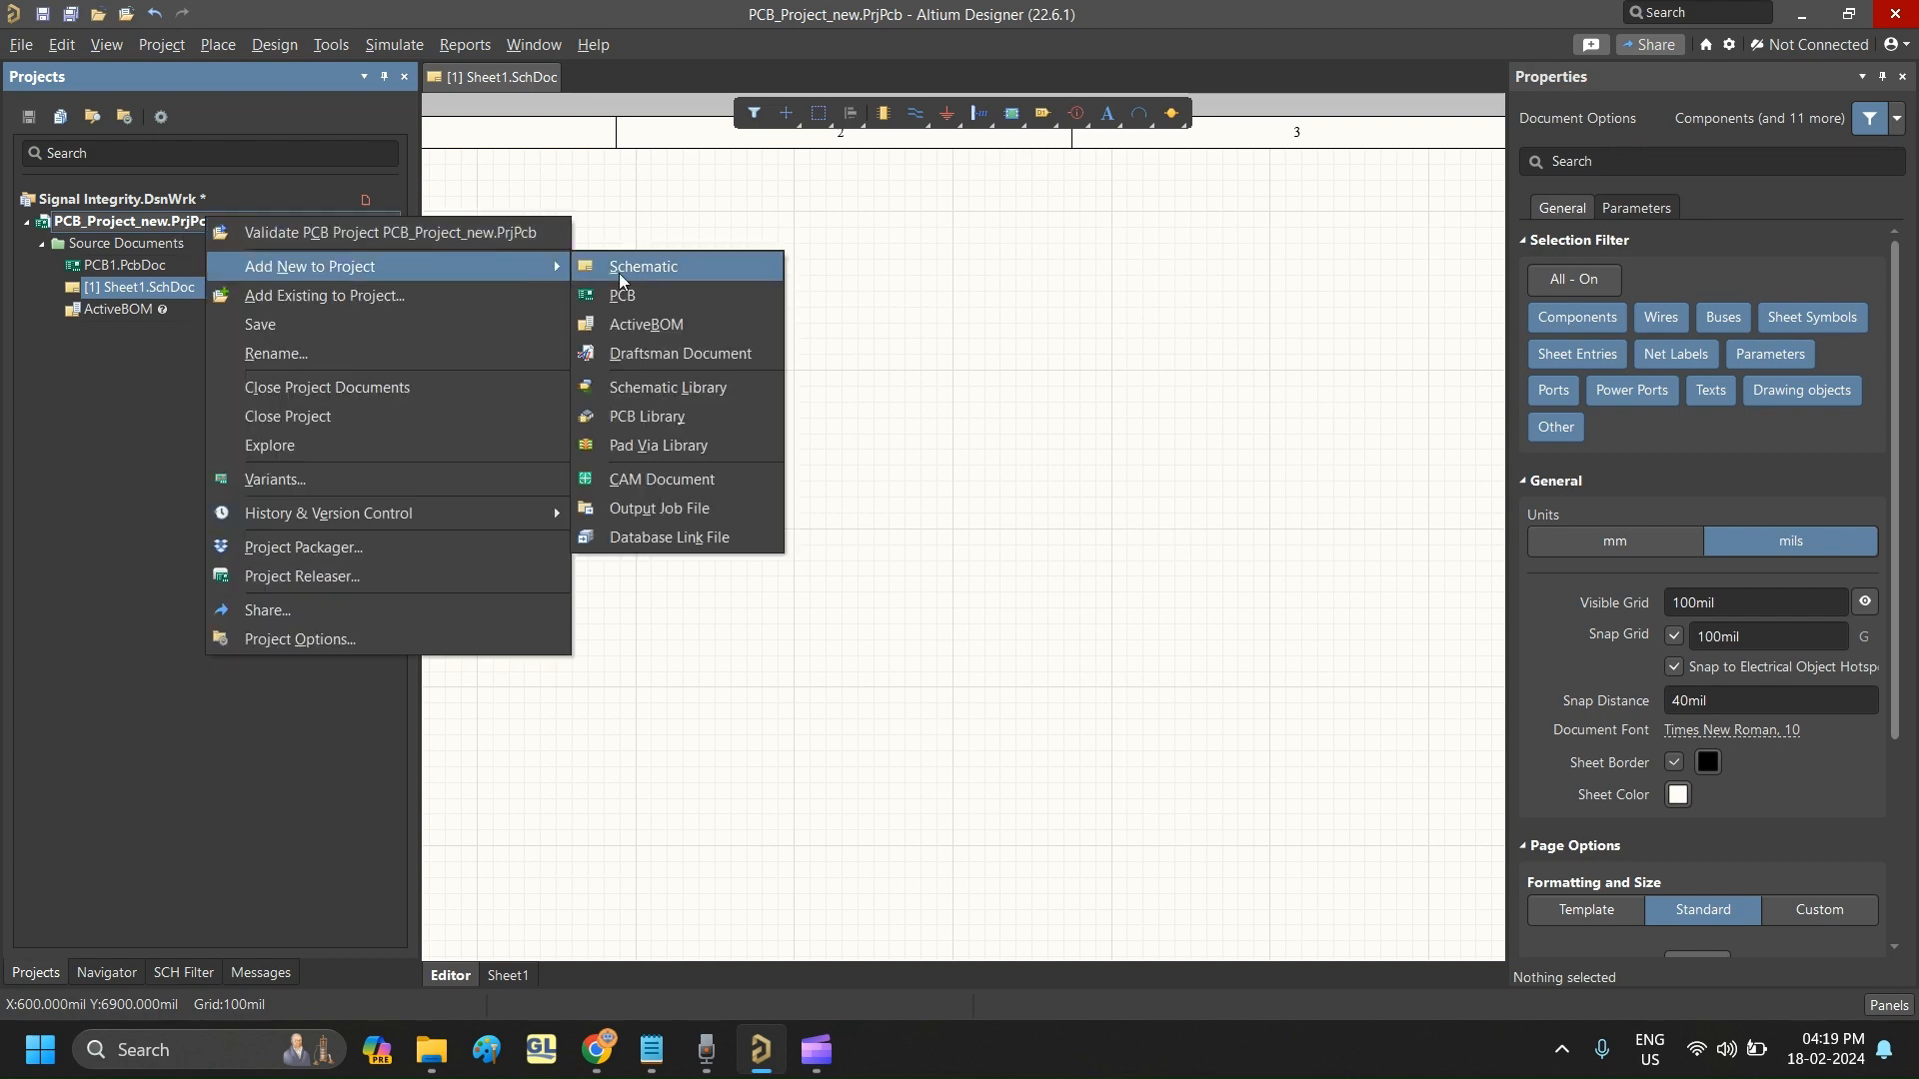
left_click(688, 391)
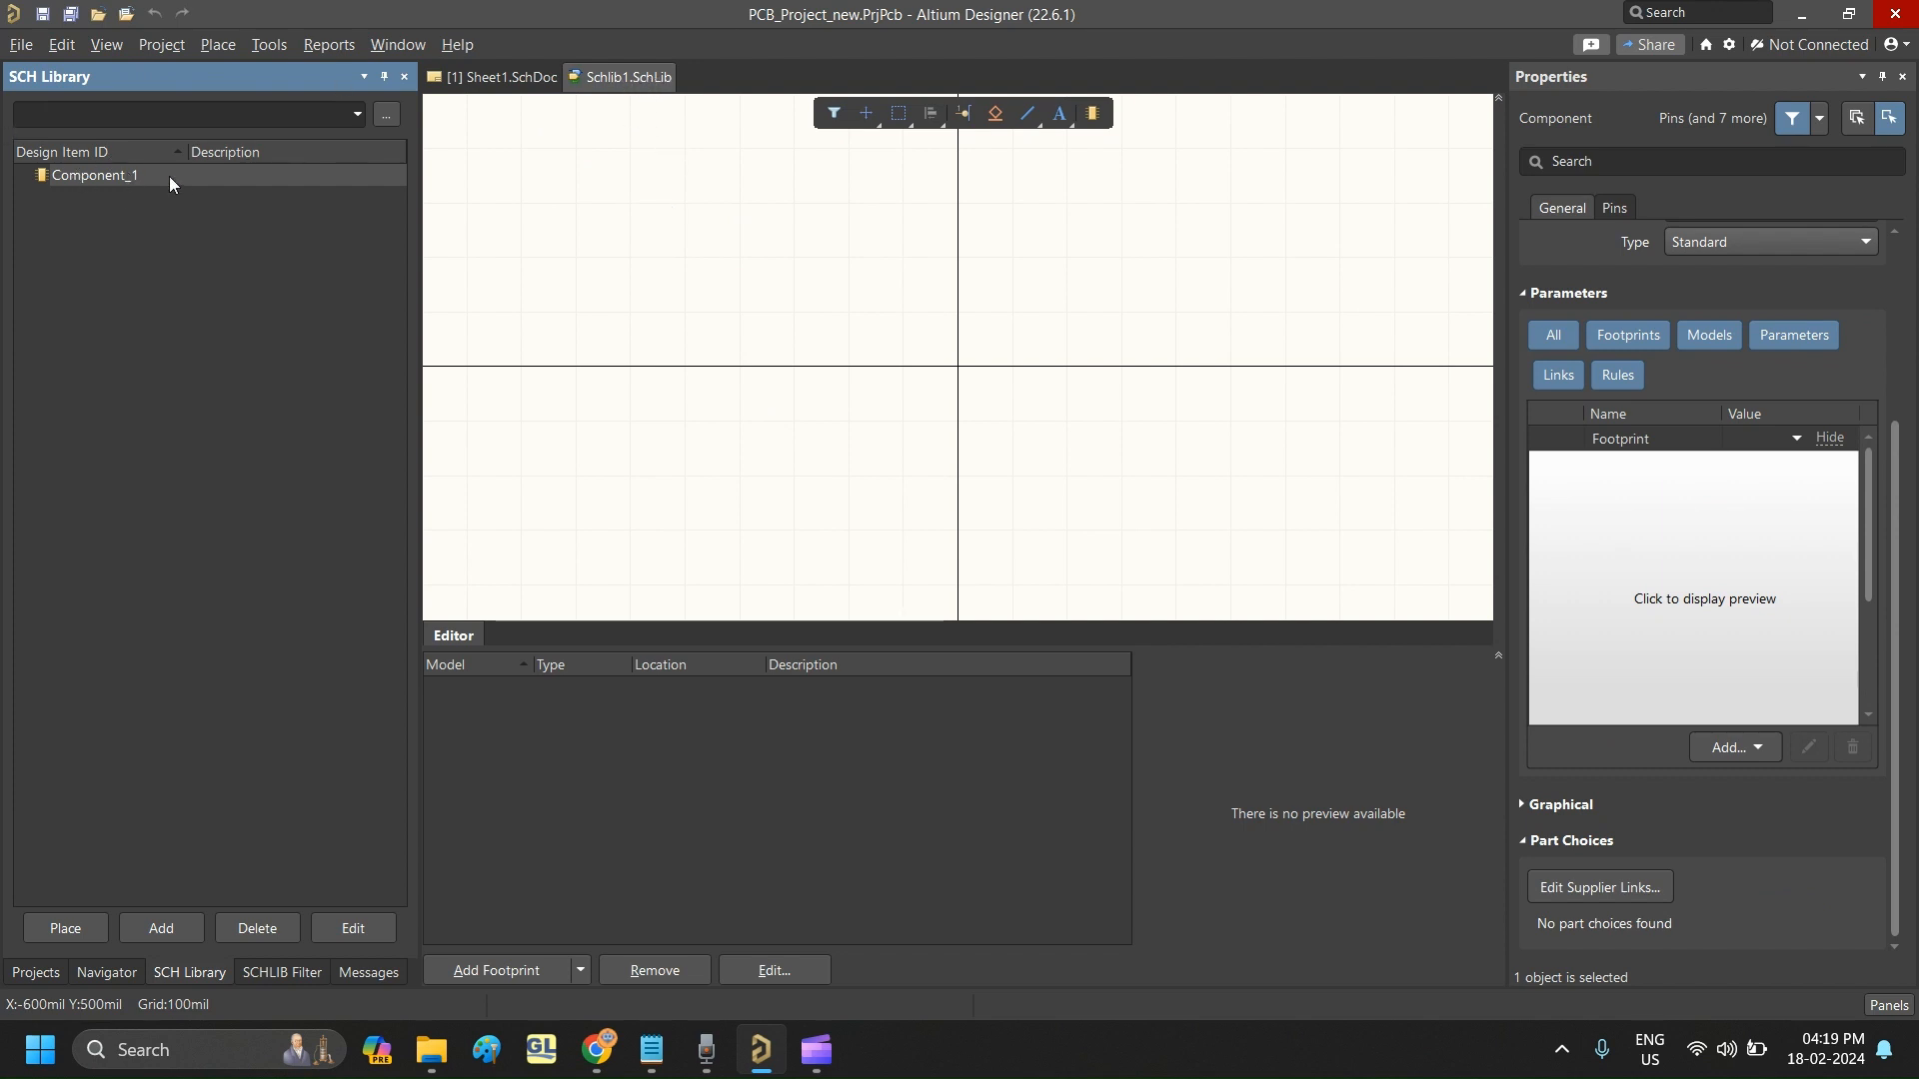
- Save the new schematic library as Schlib1.SchLib and close its document
left_click(21, 44)
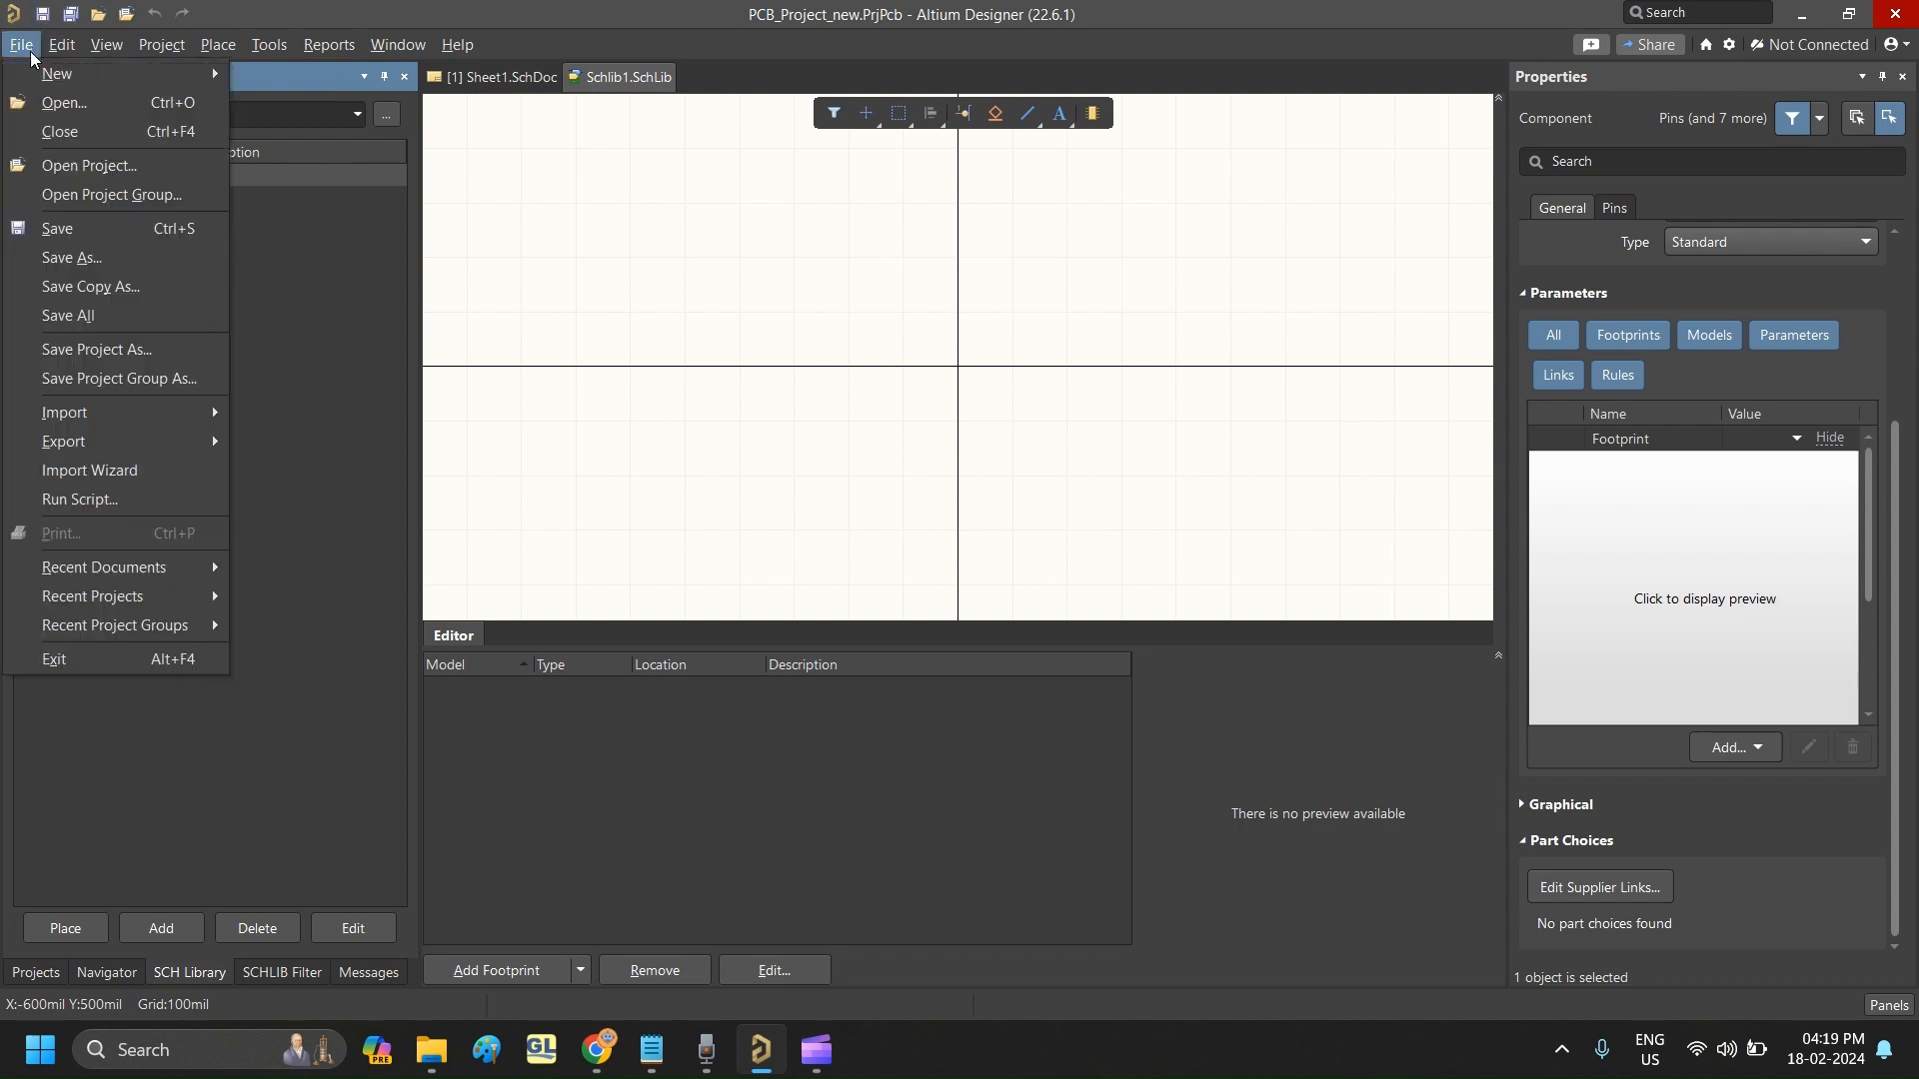
left_click(57, 228)
left_click(1478, 974)
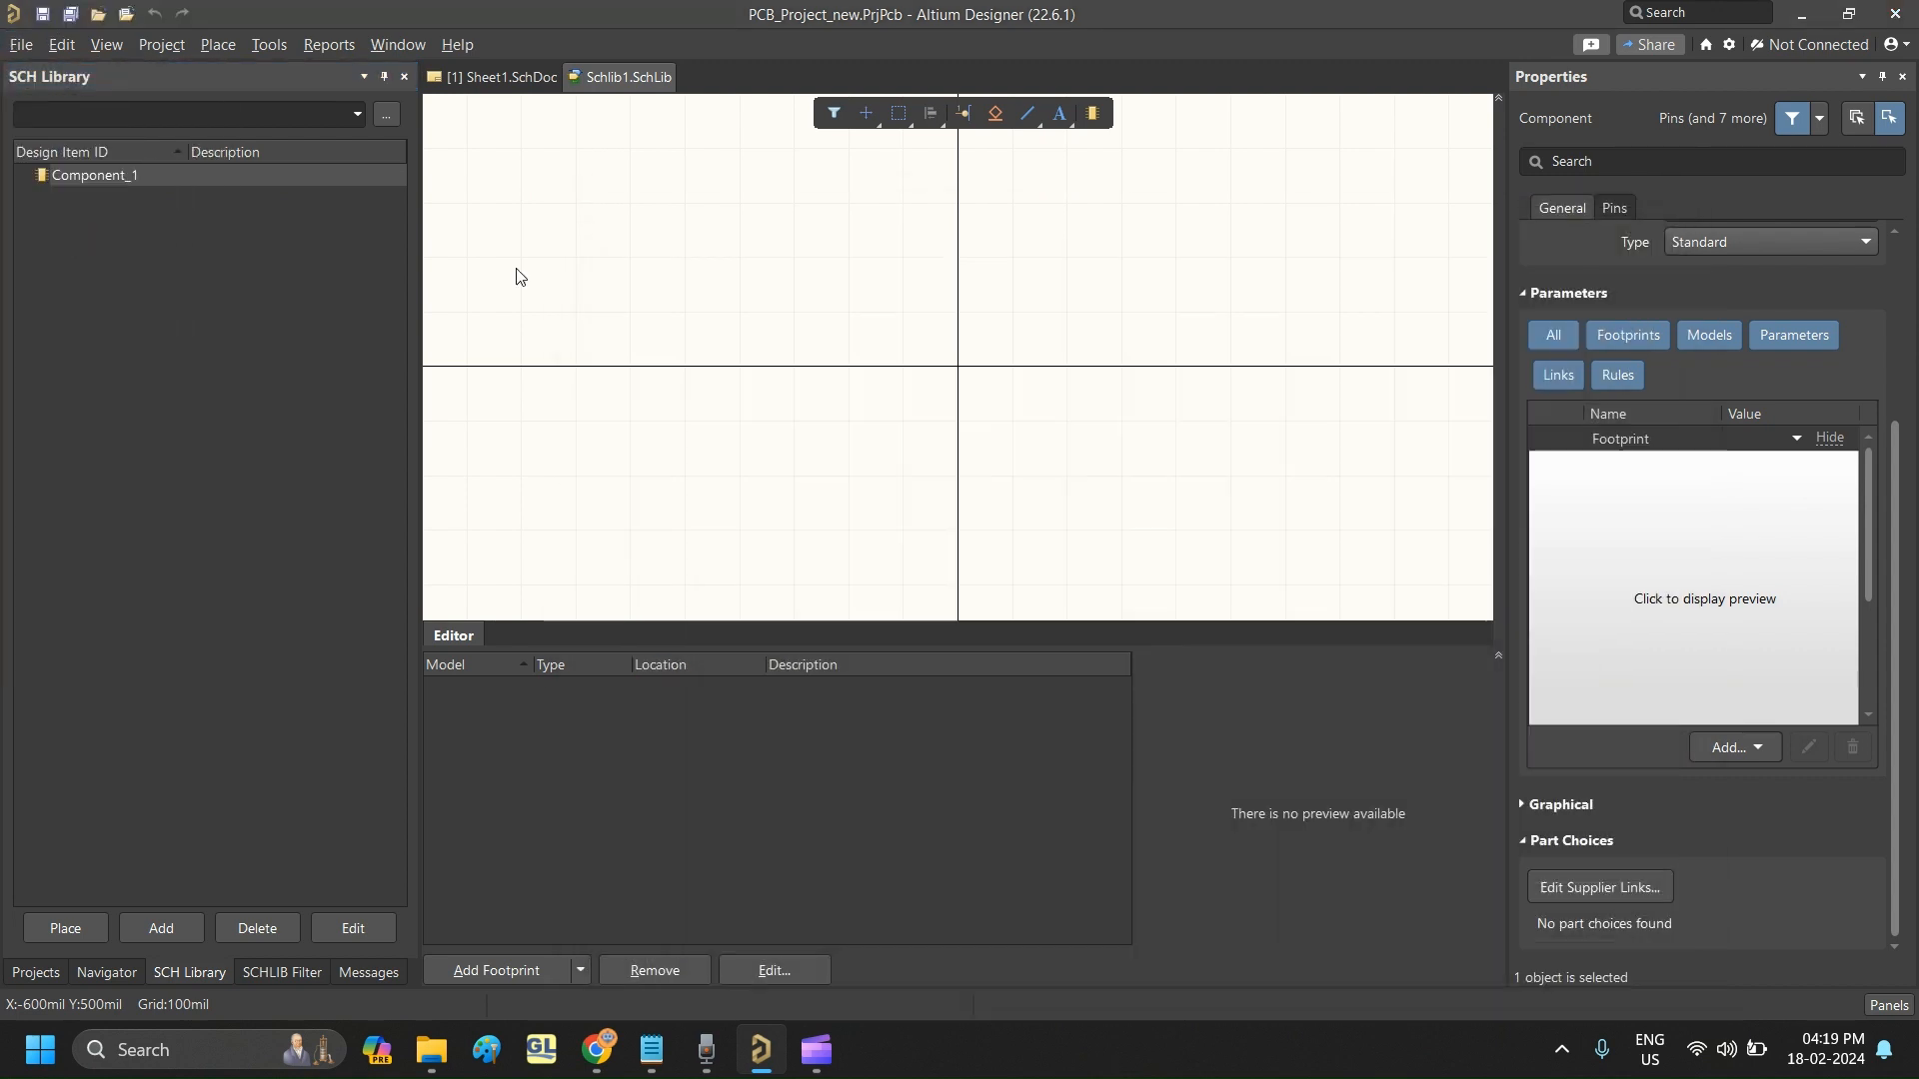
right_click(634, 78)
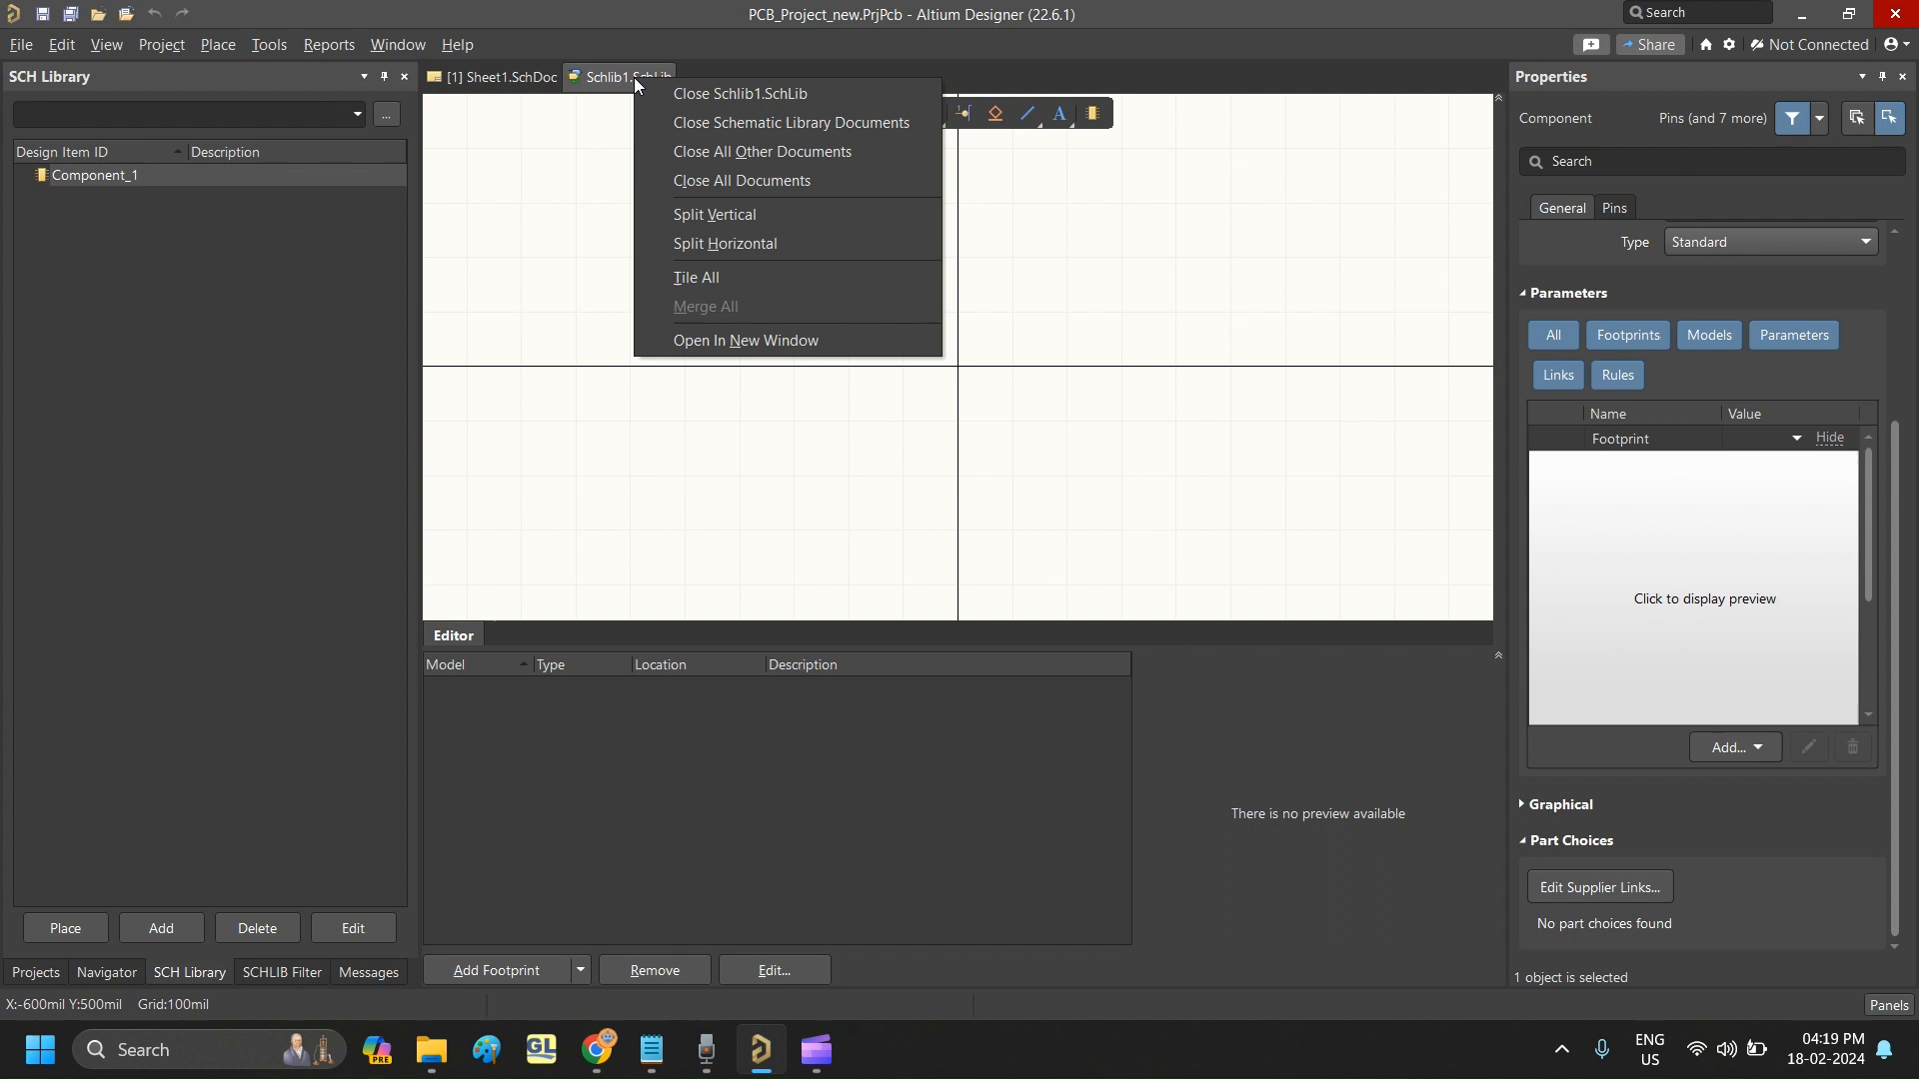
left_click(714, 91)
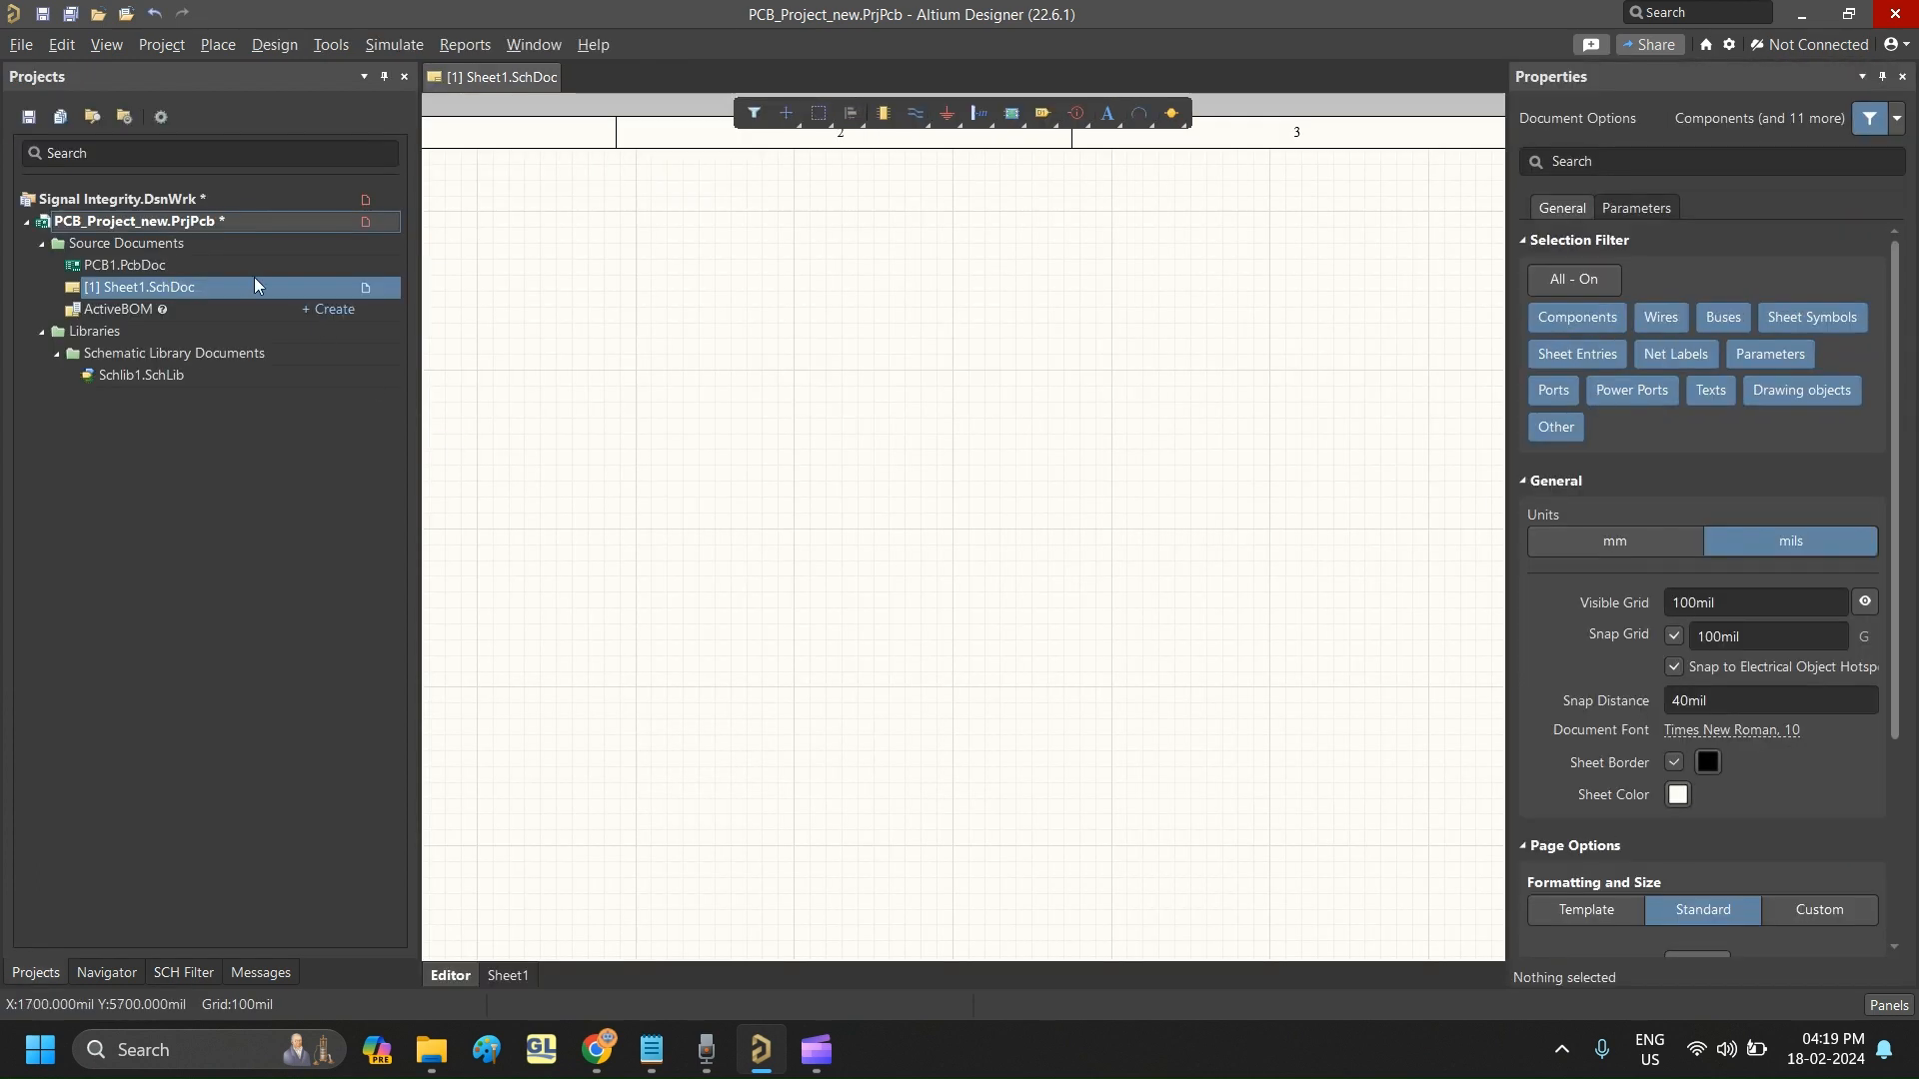
- Add a new PCB library to the PCB_Project_new.PrjPcb project
right_click(204, 220)
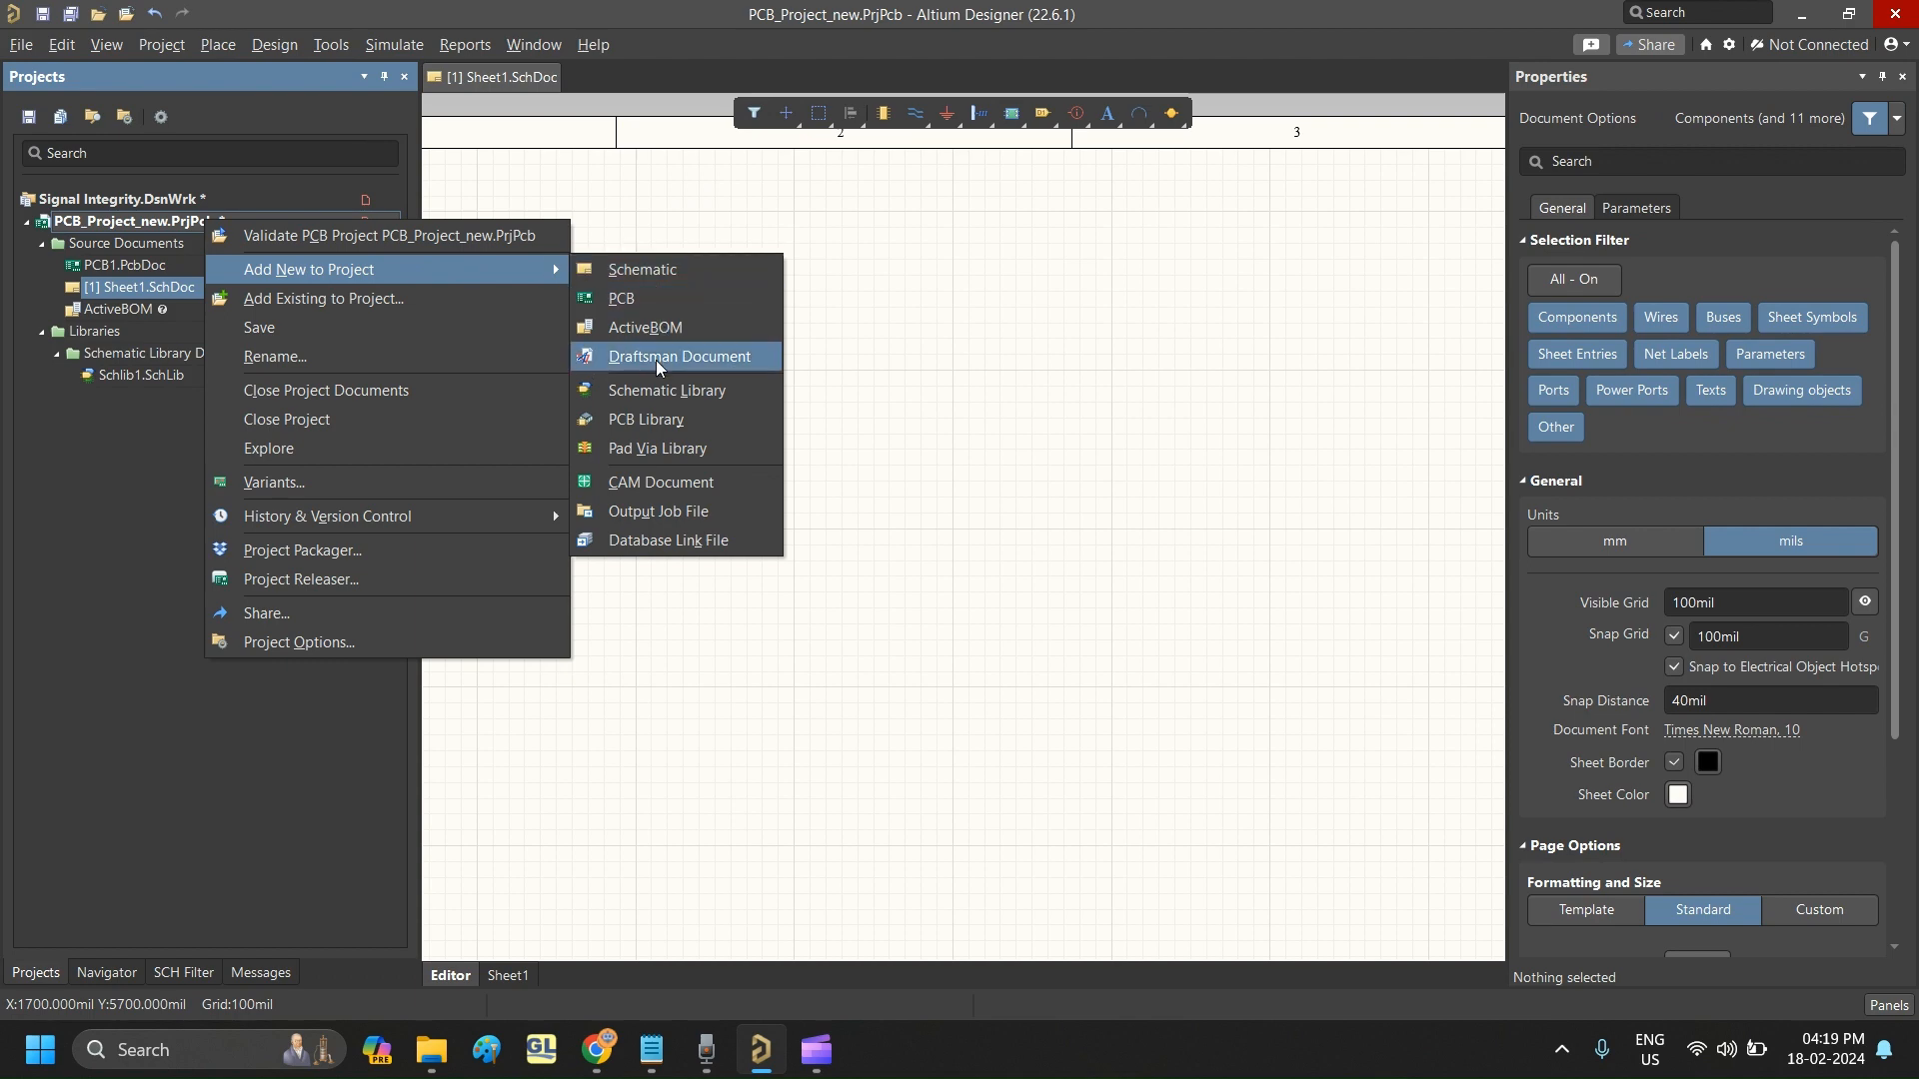
left_click(140, 230)
right_click(140, 228)
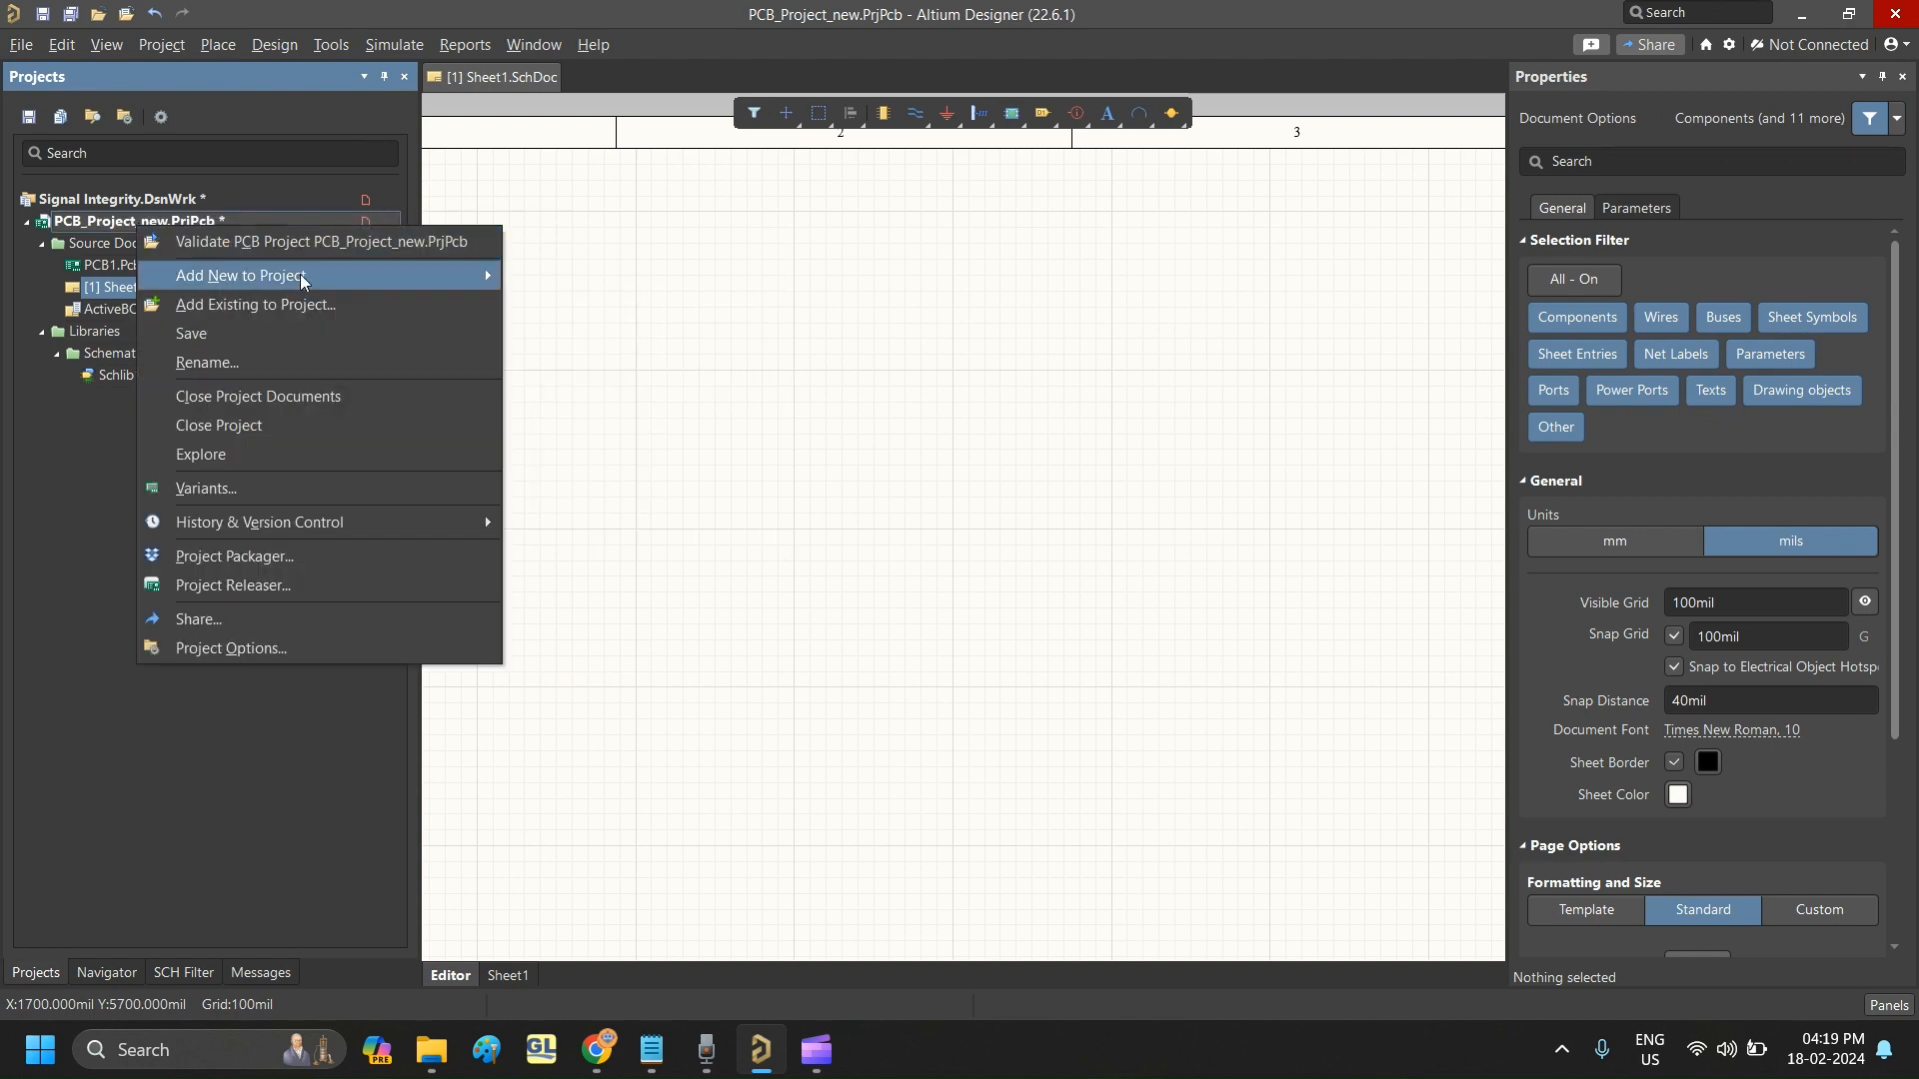
mouse_move(419, 276)
left_click(571, 436)
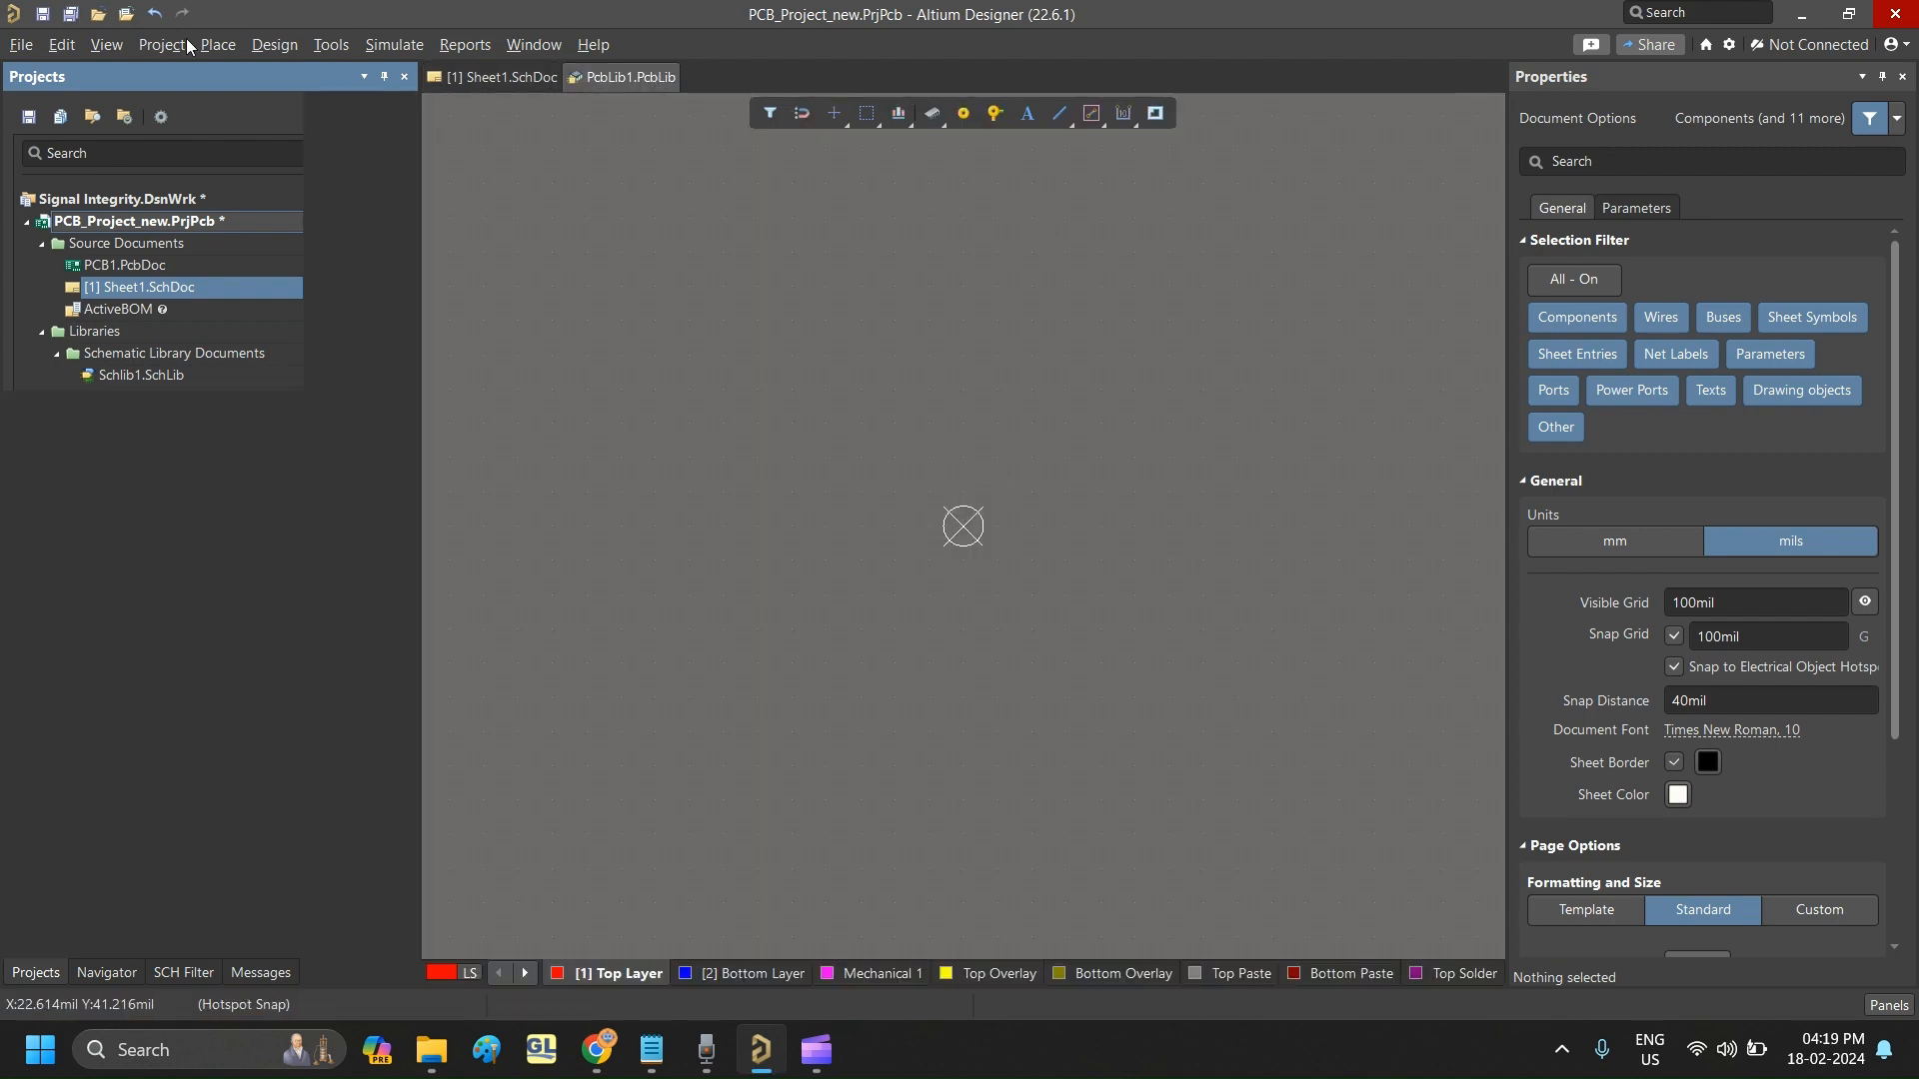
- Save the new PCB library as PcbLib1.PcbLib and close its document
left_click(21, 45)
left_click(70, 257)
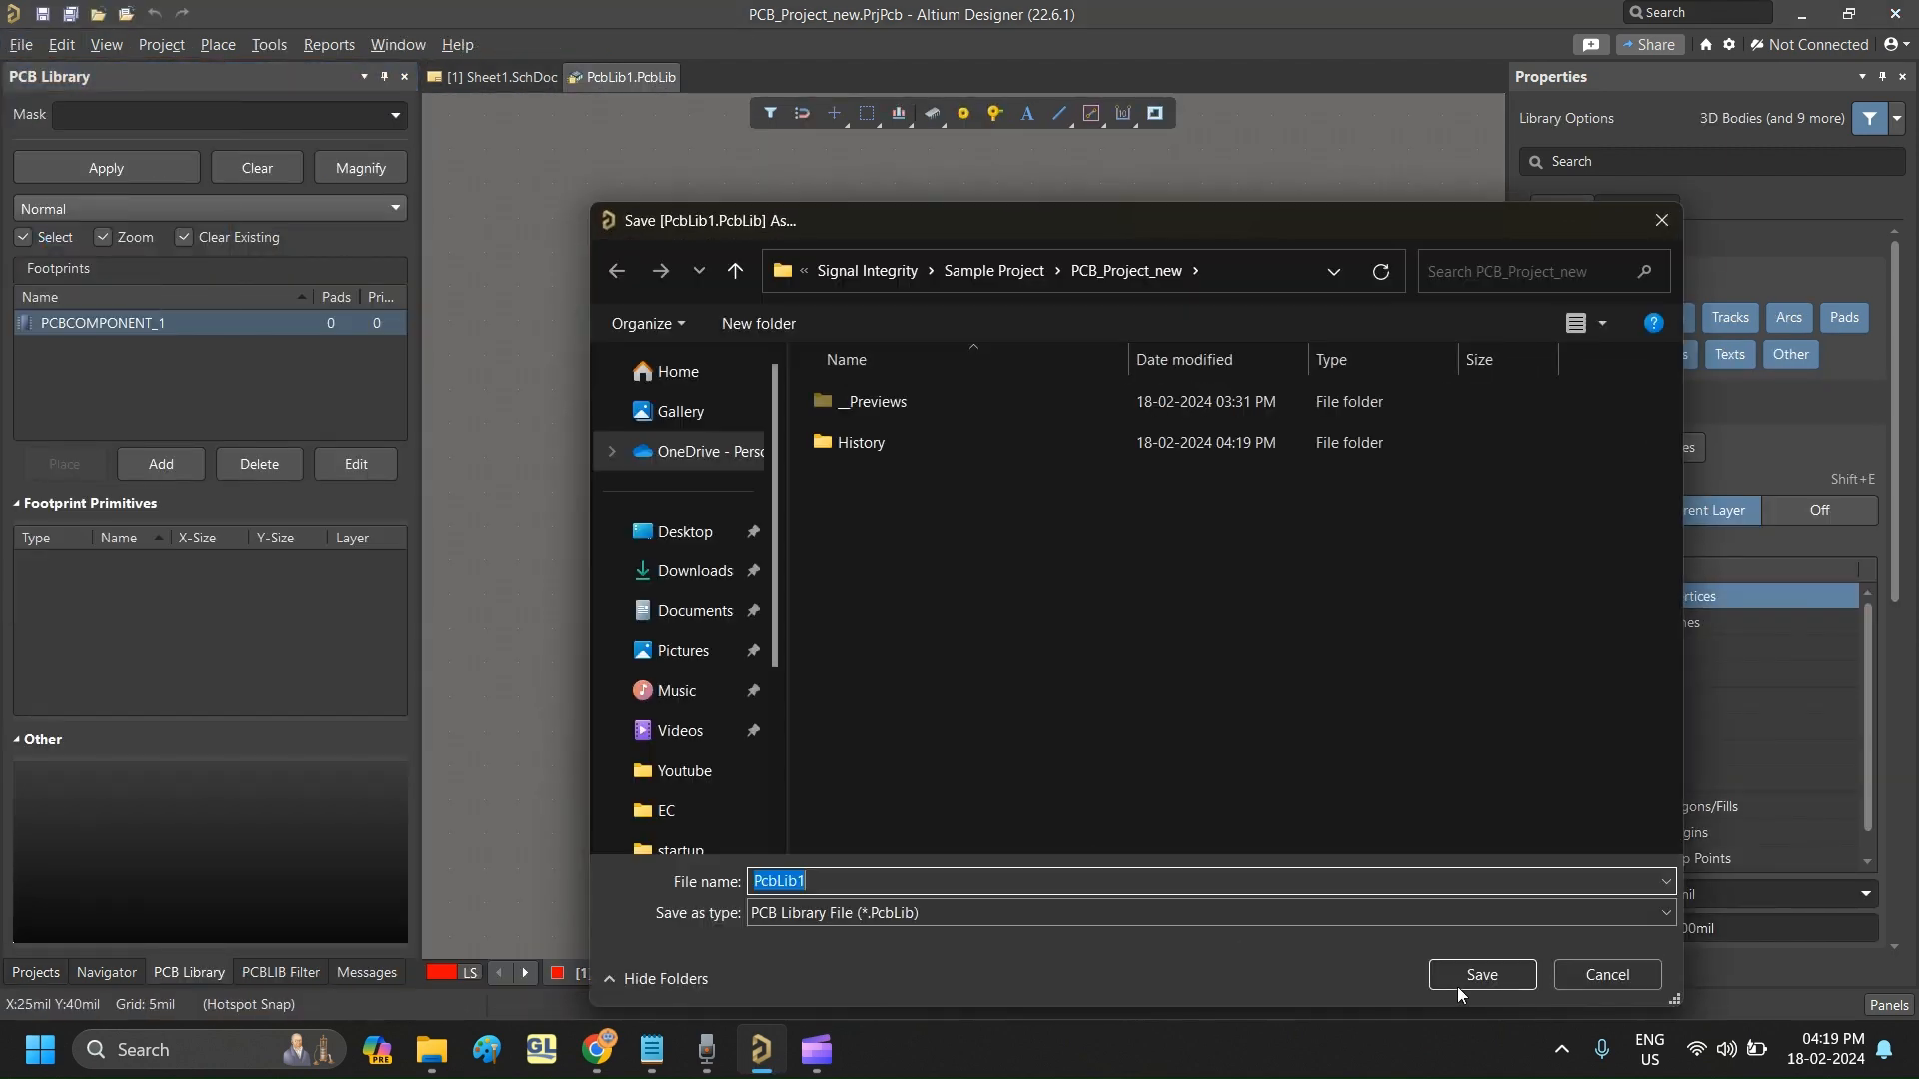
left_click(1459, 983)
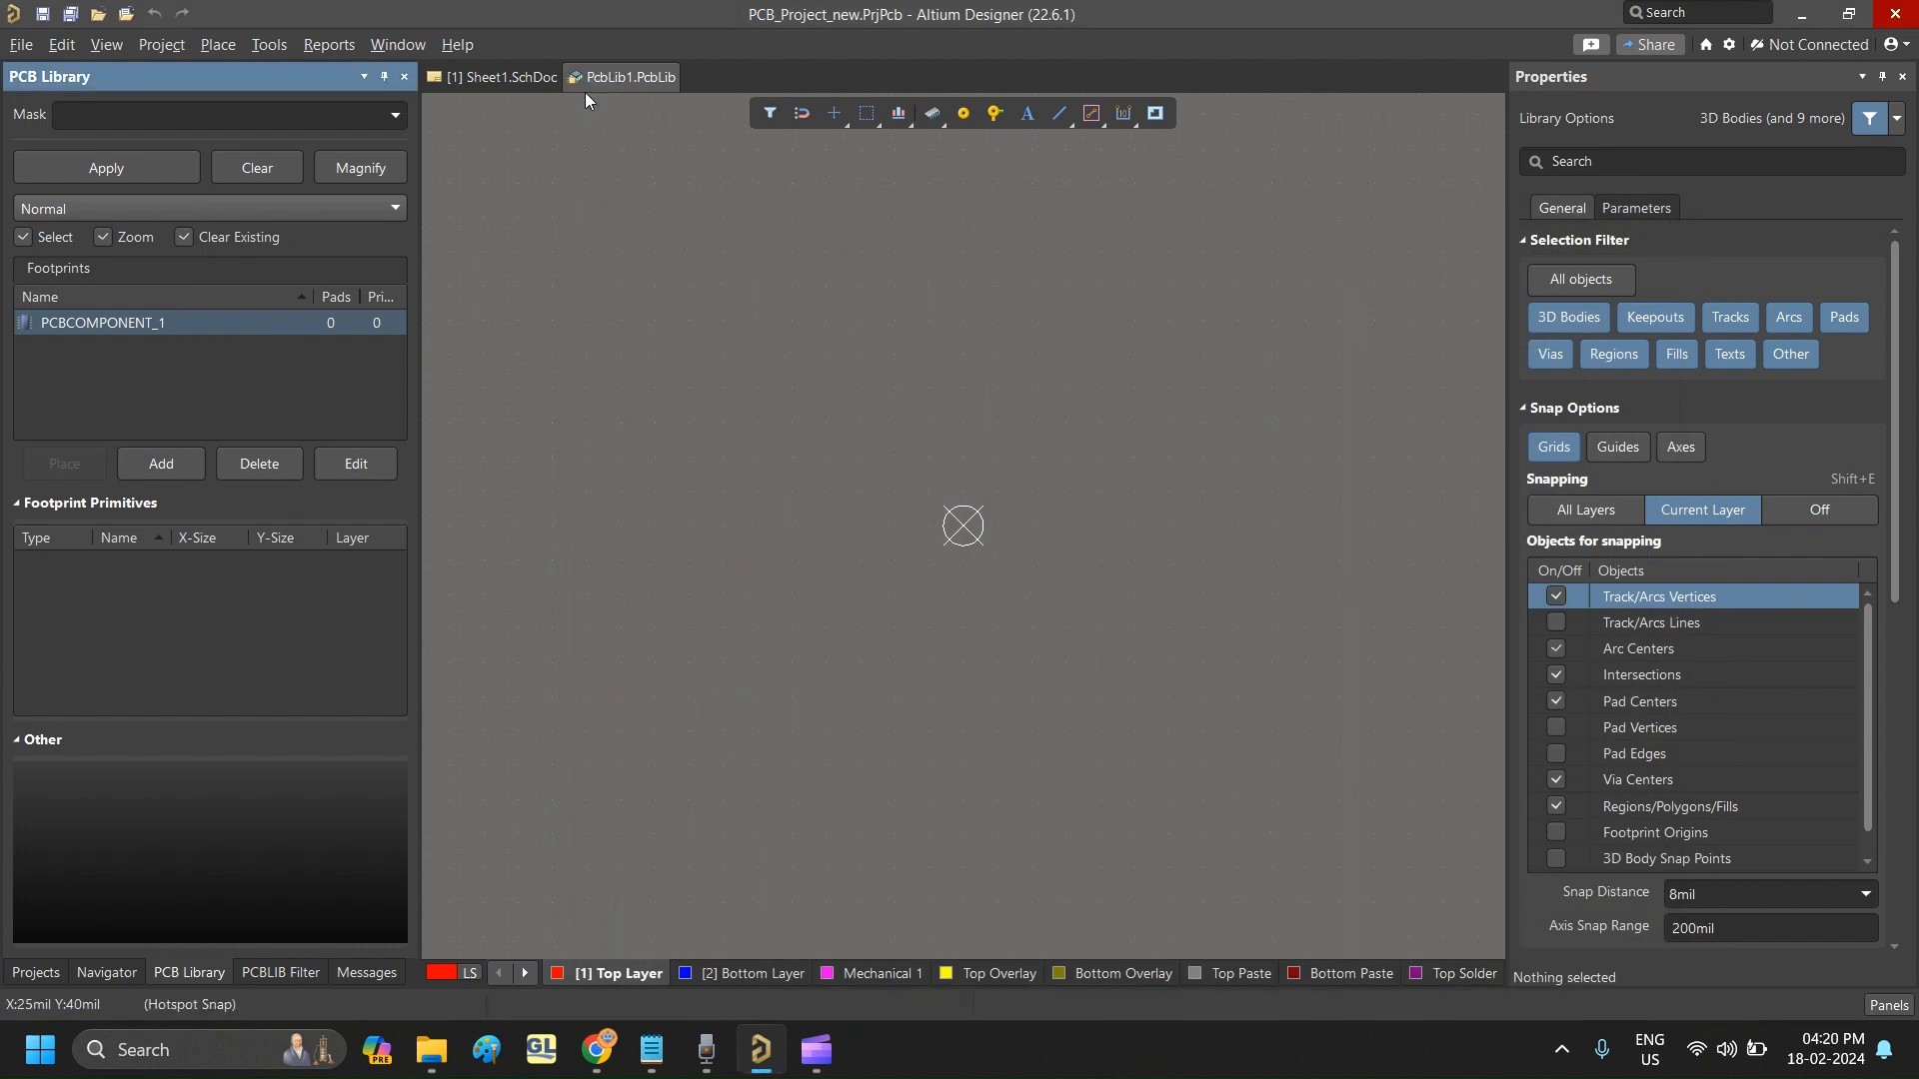
left_click(14, 46)
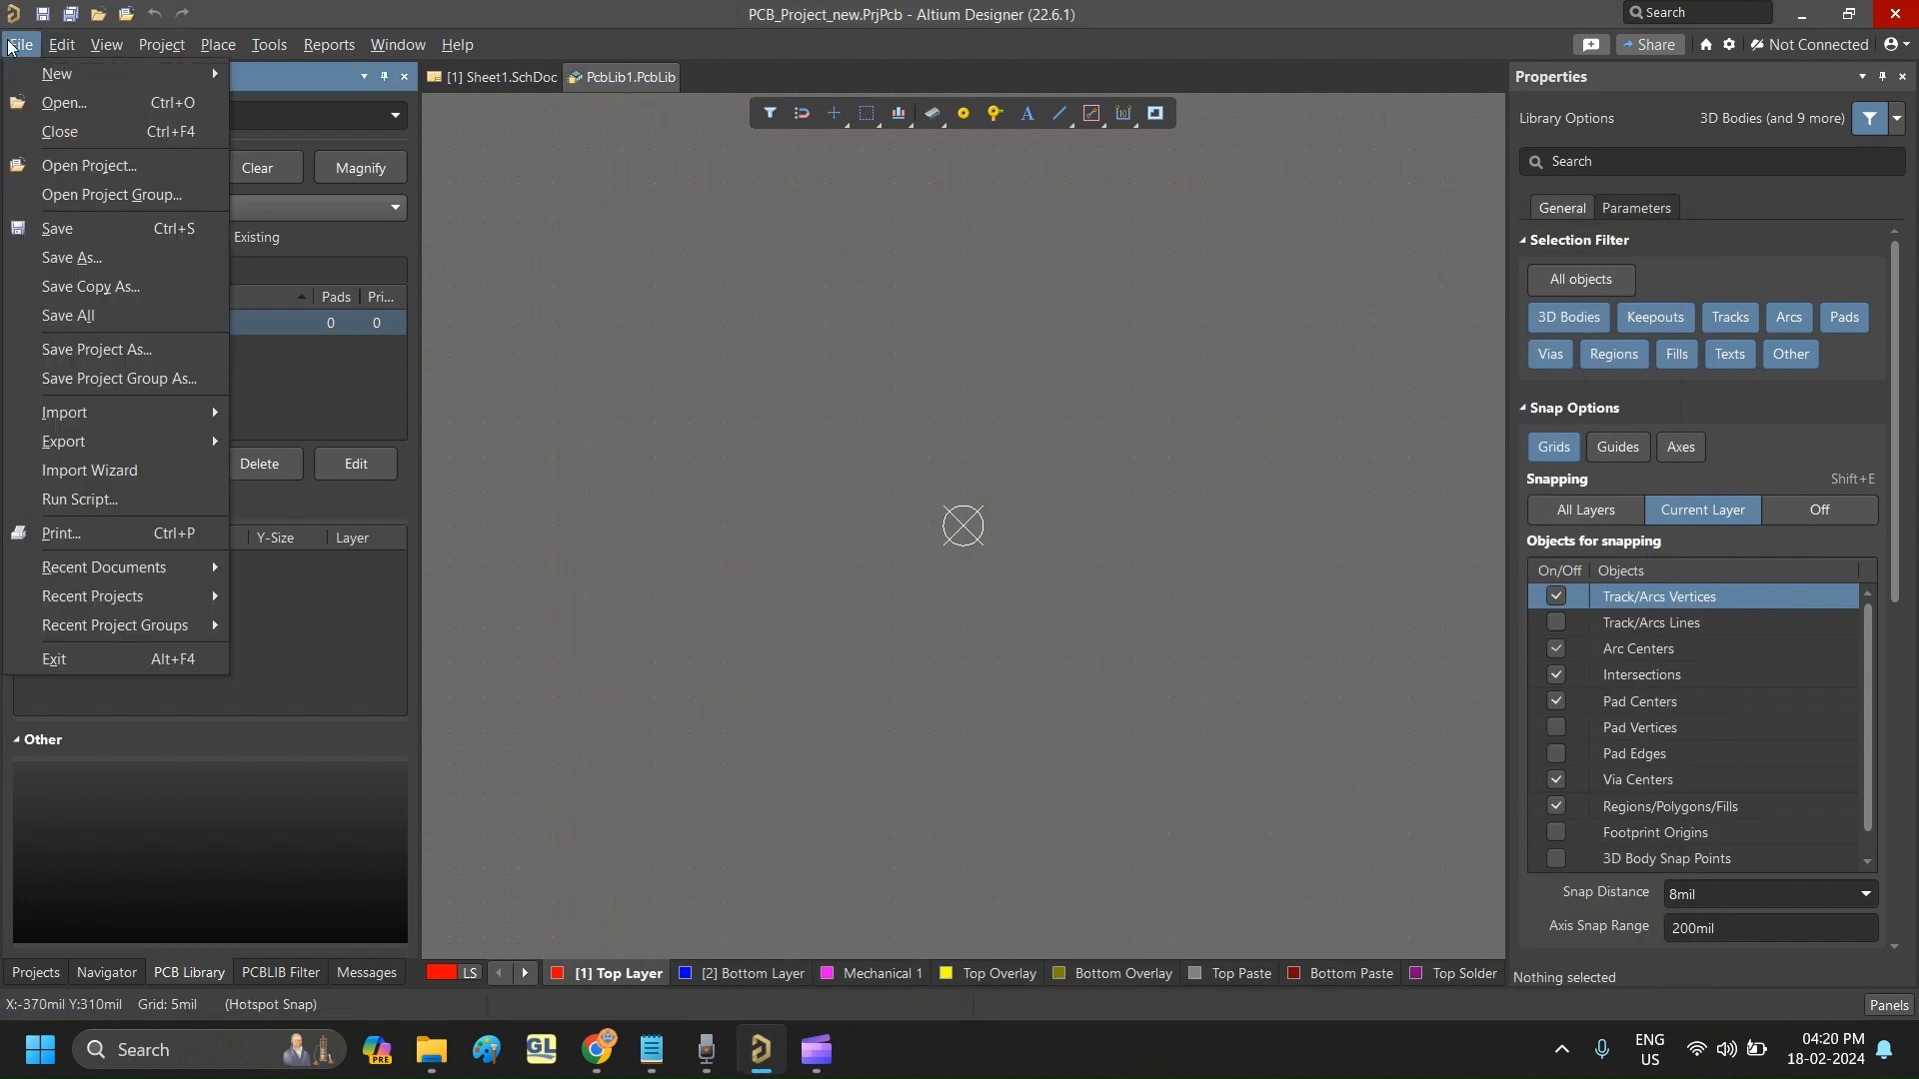
left_click(90, 228)
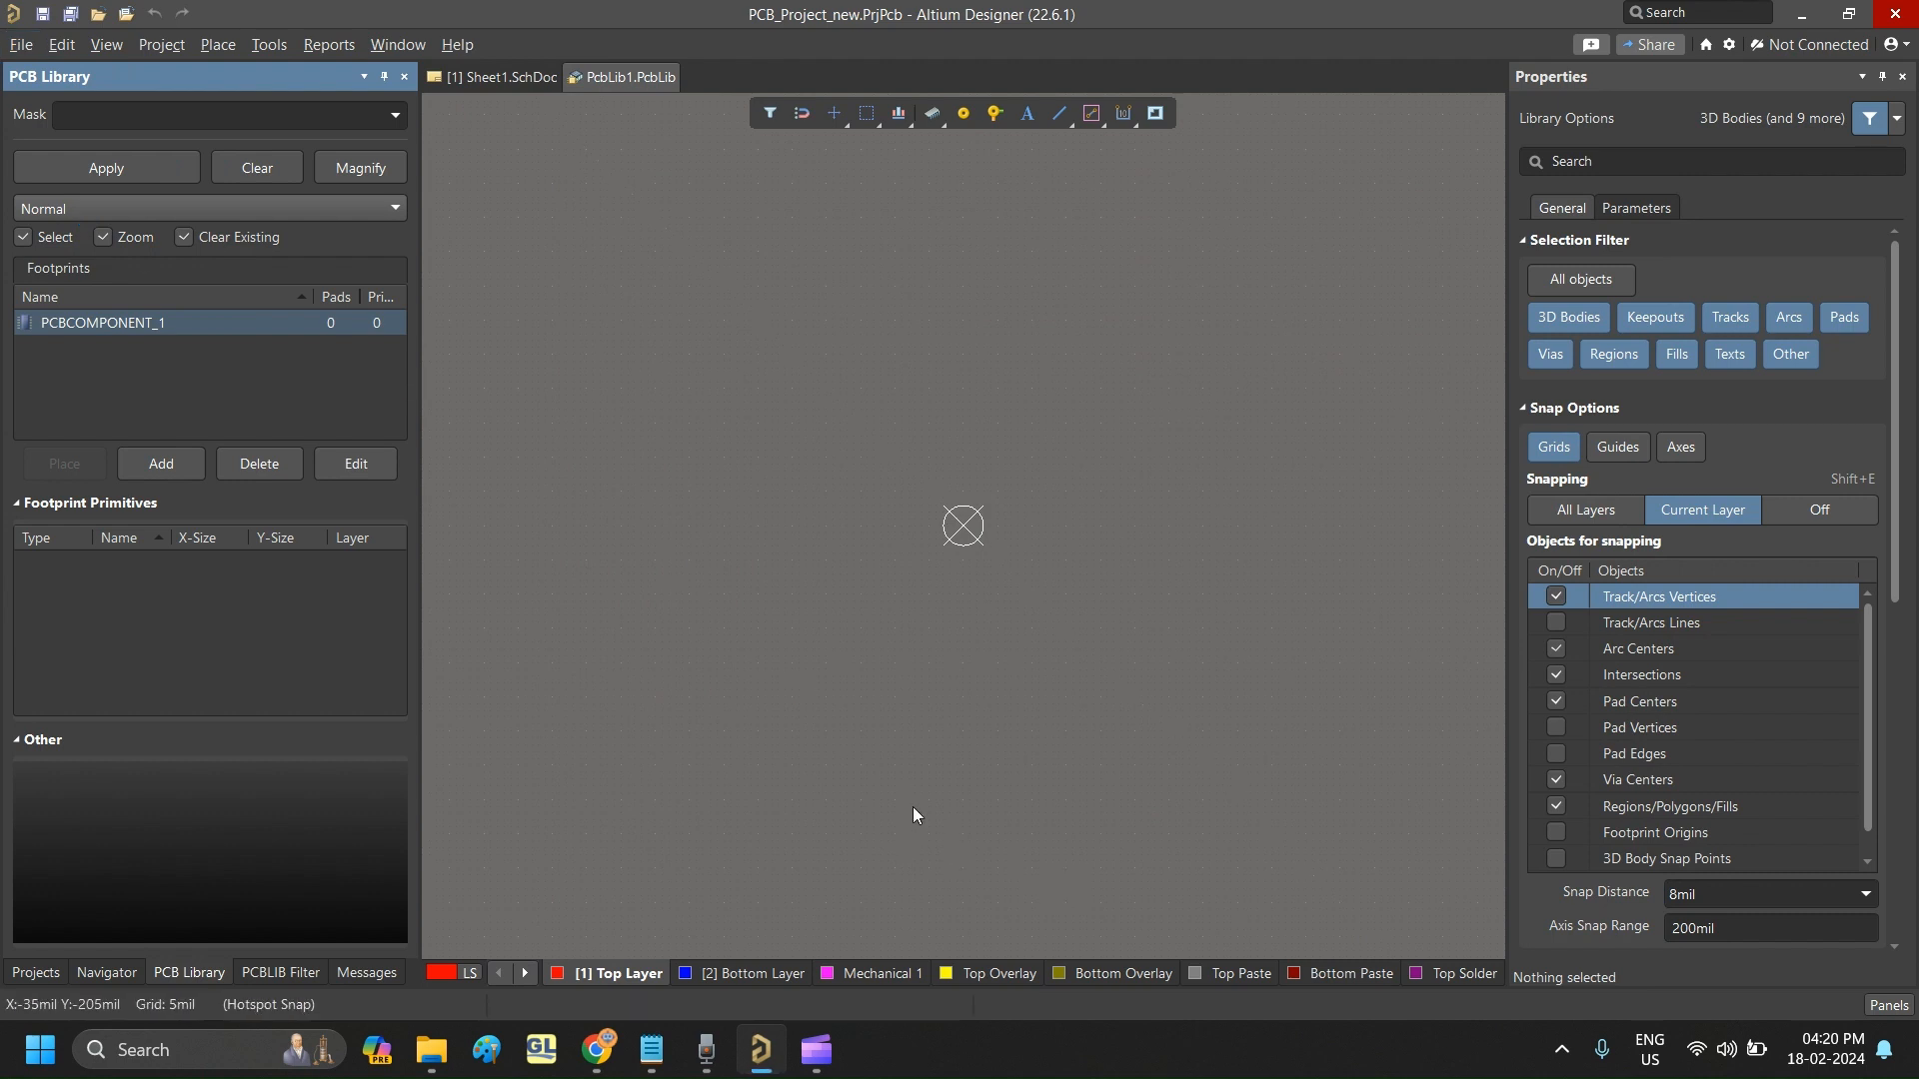
left_click(18, 46)
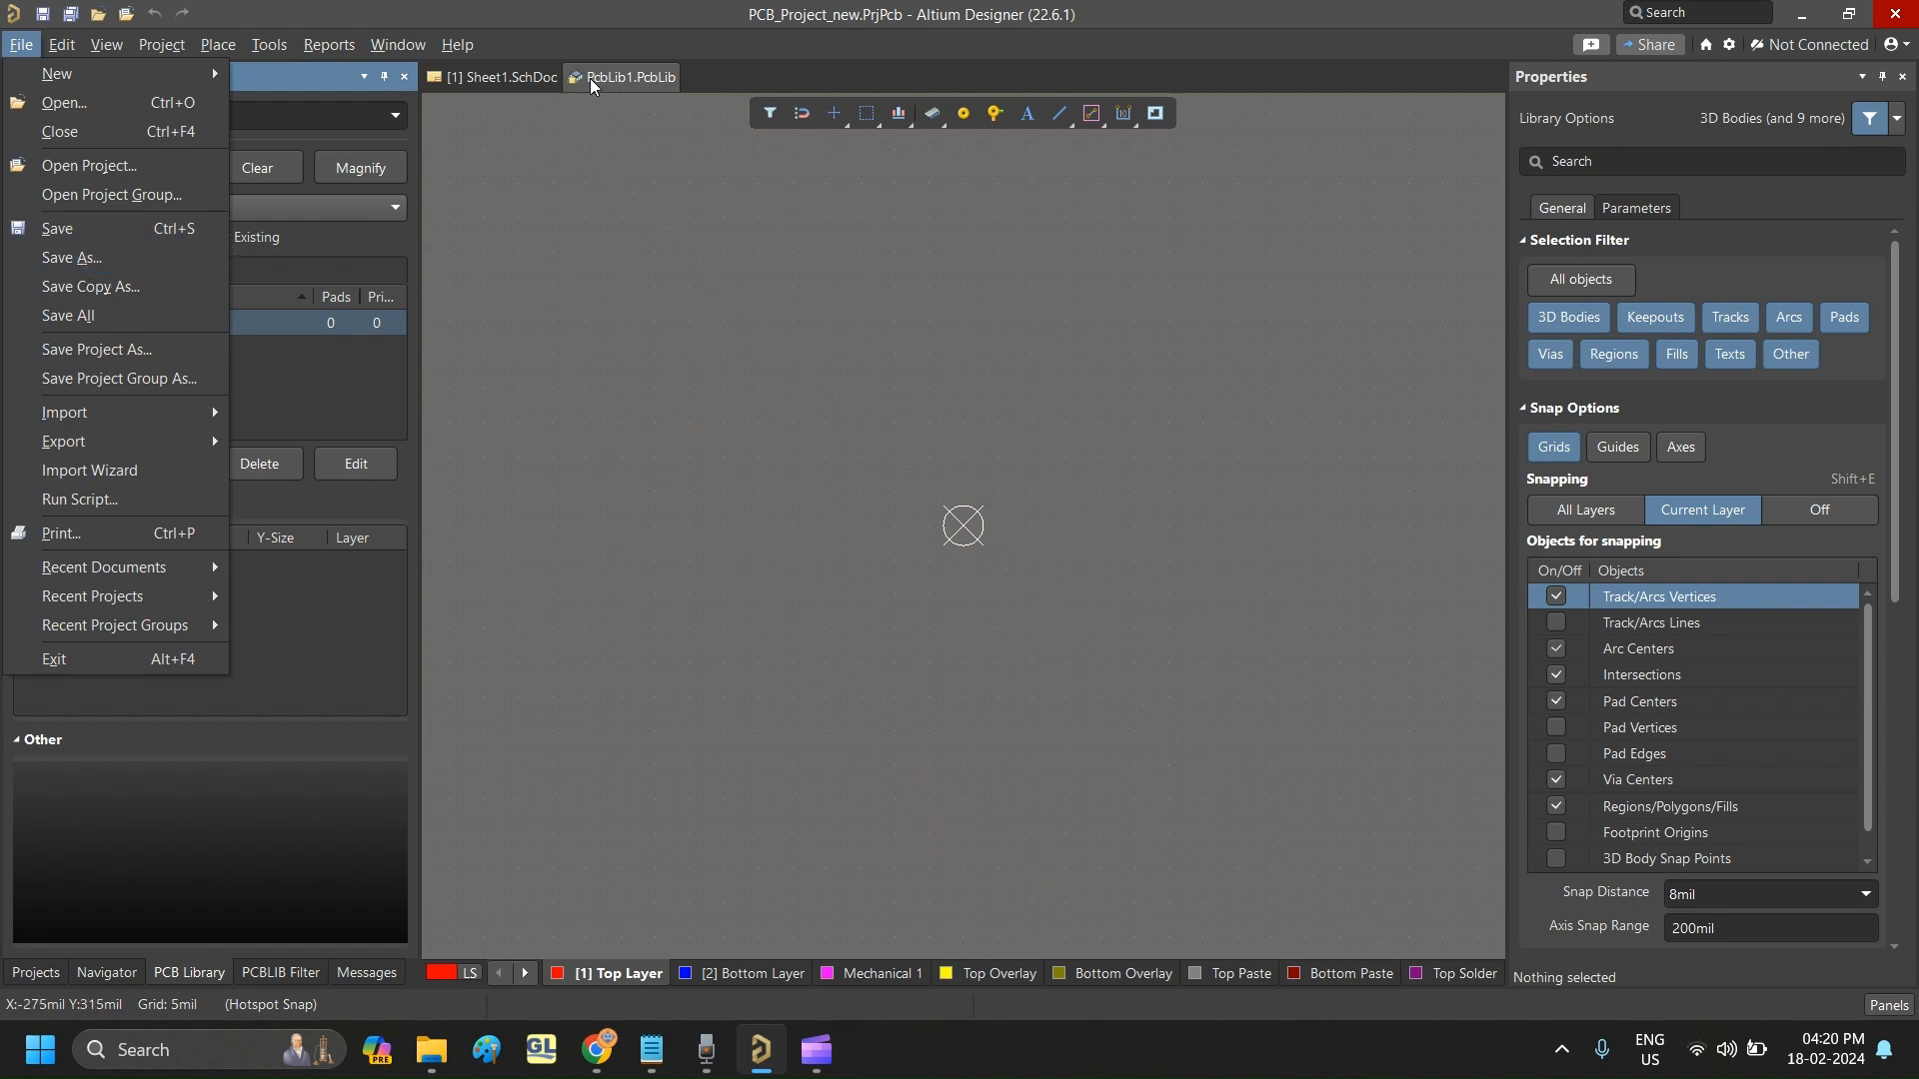
left_click(643, 153)
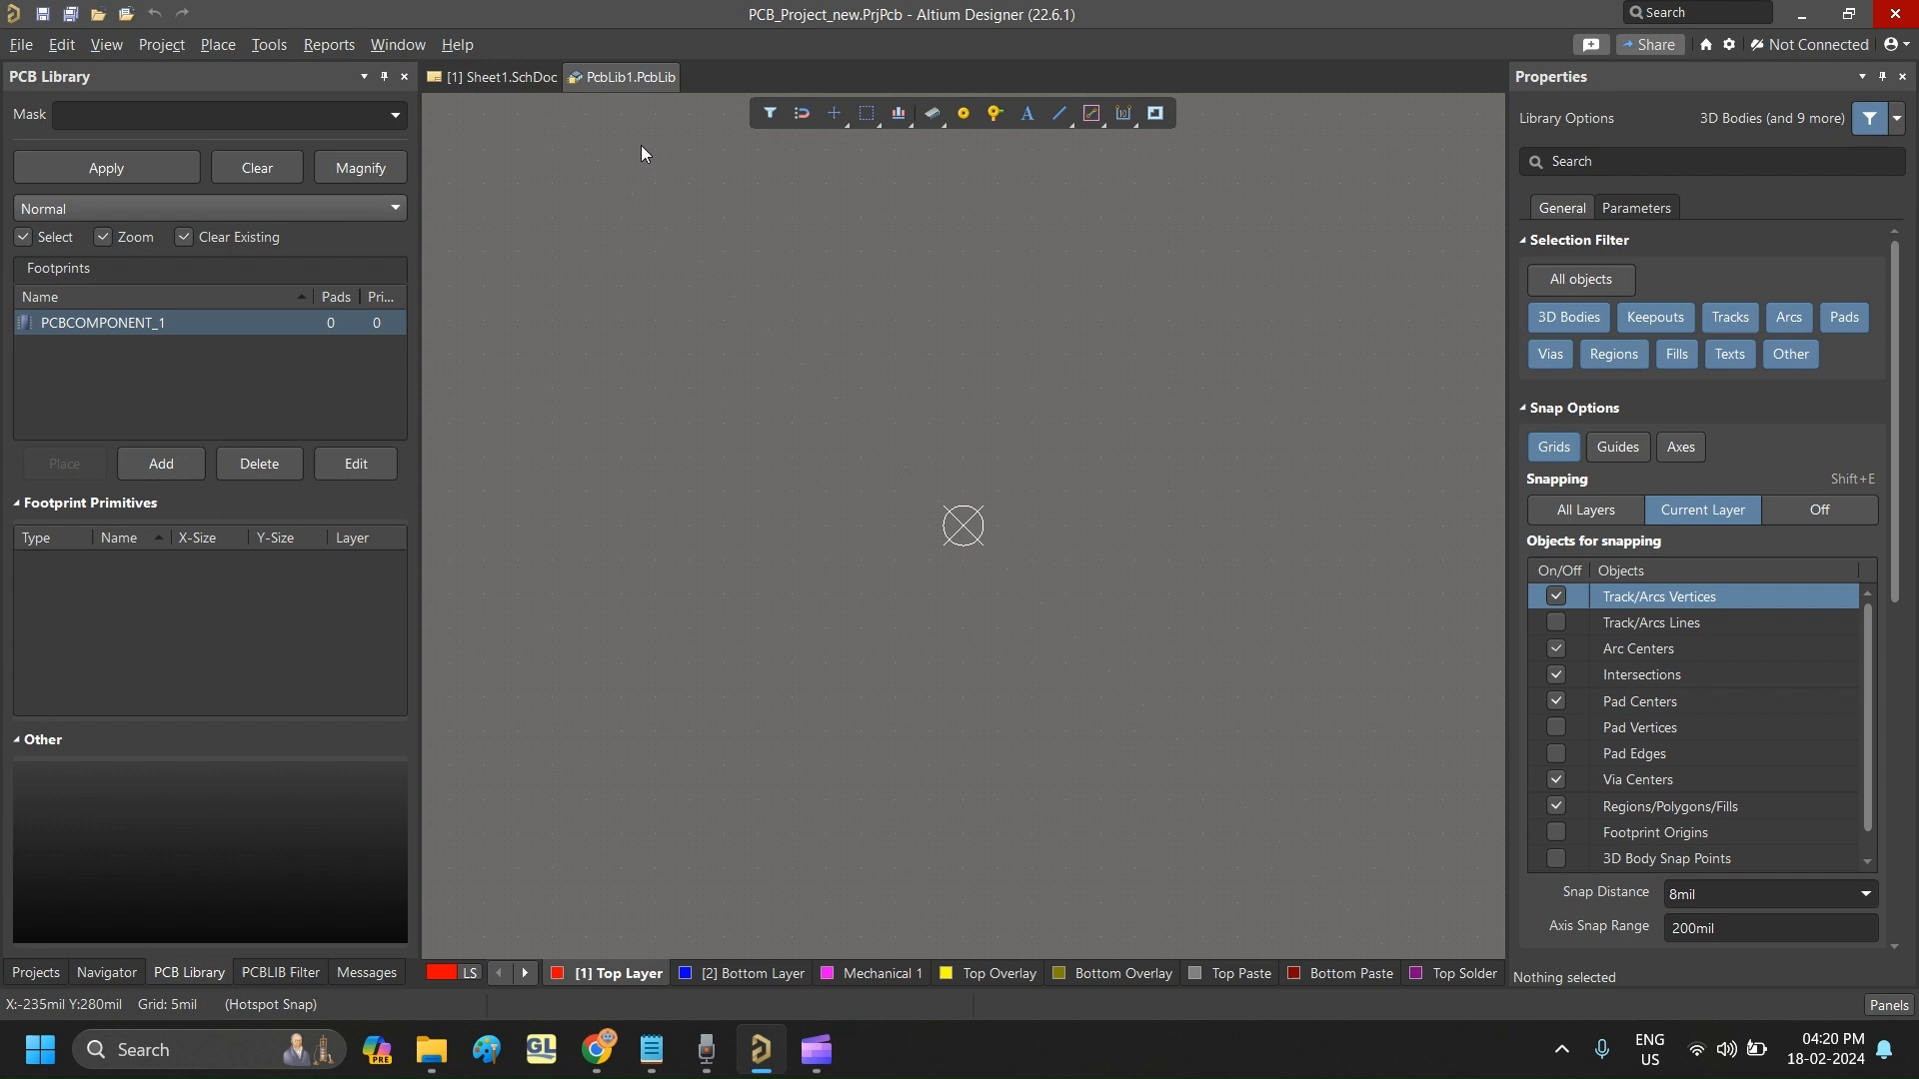
right_click(609, 75)
left_click(689, 92)
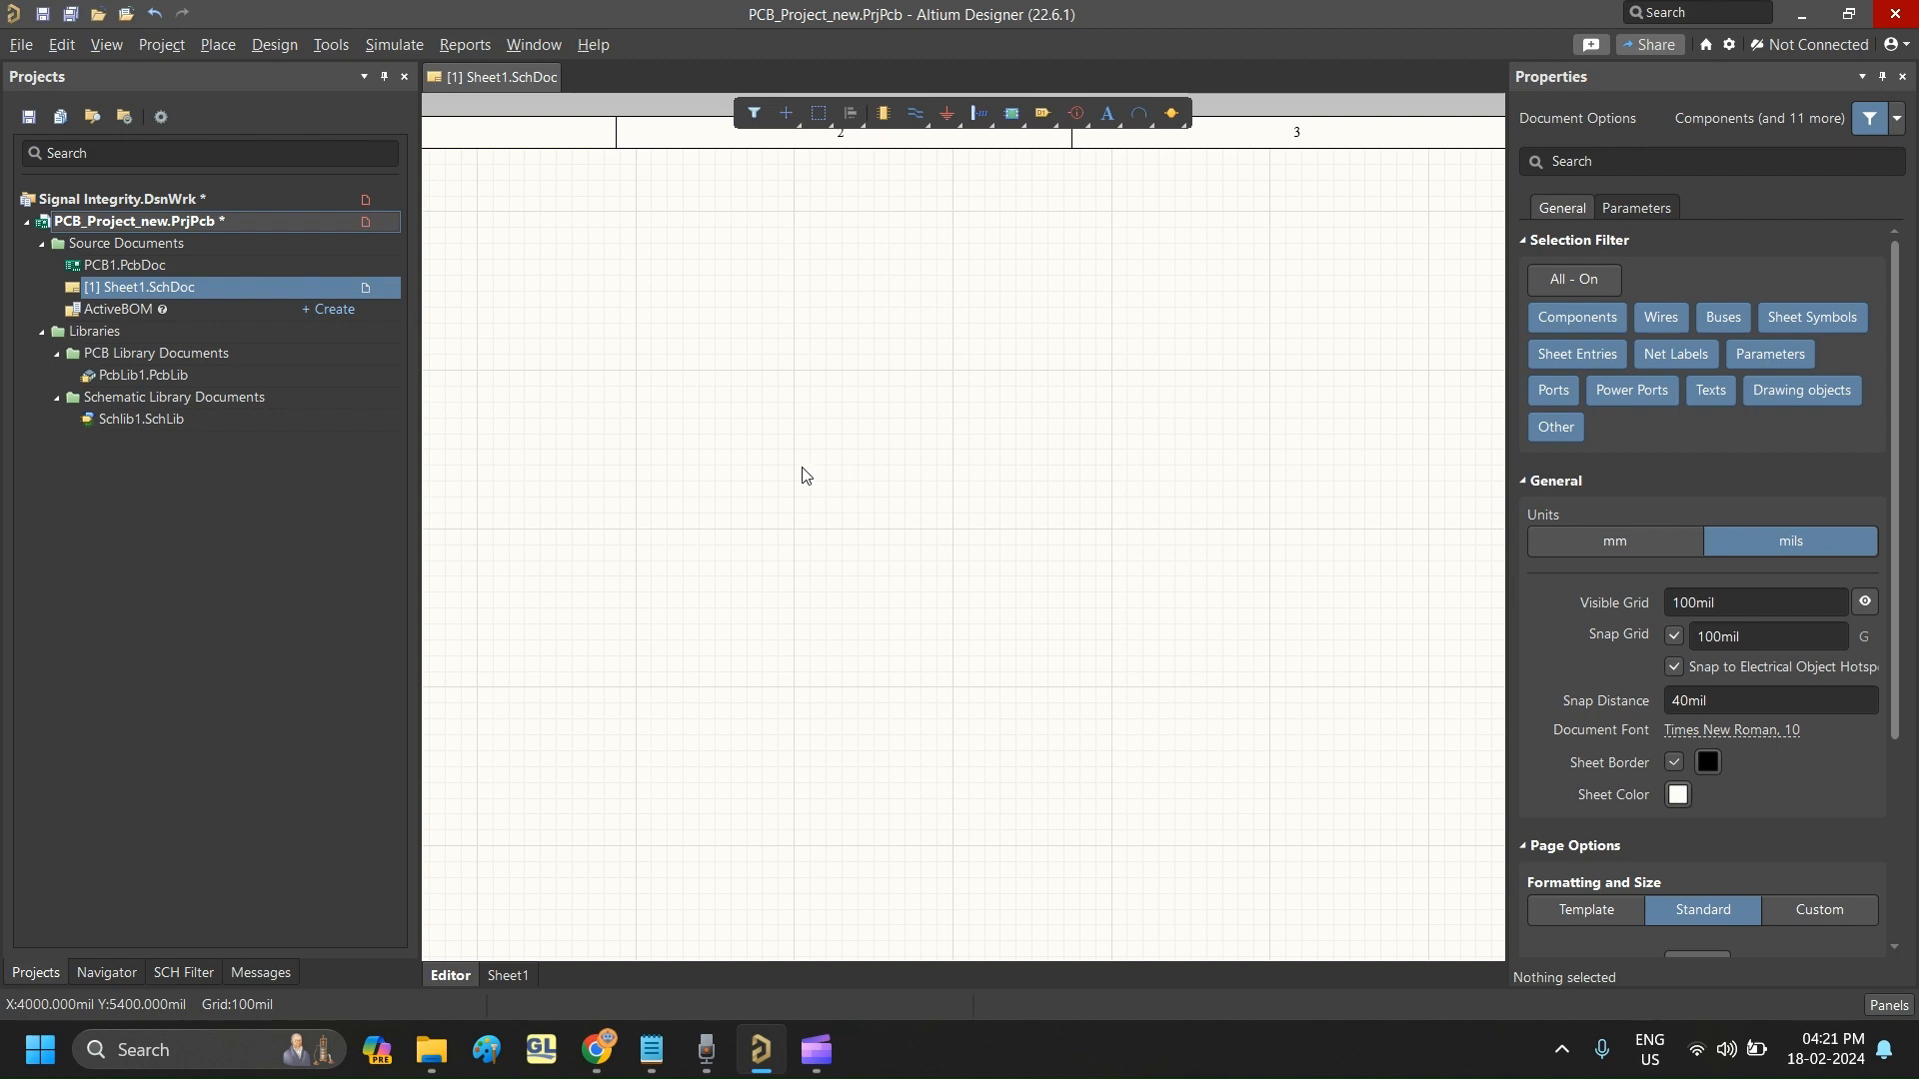
- Open Schlib1.SchLib from the project and add two more components to it, keeping the default names
double_click(148, 422)
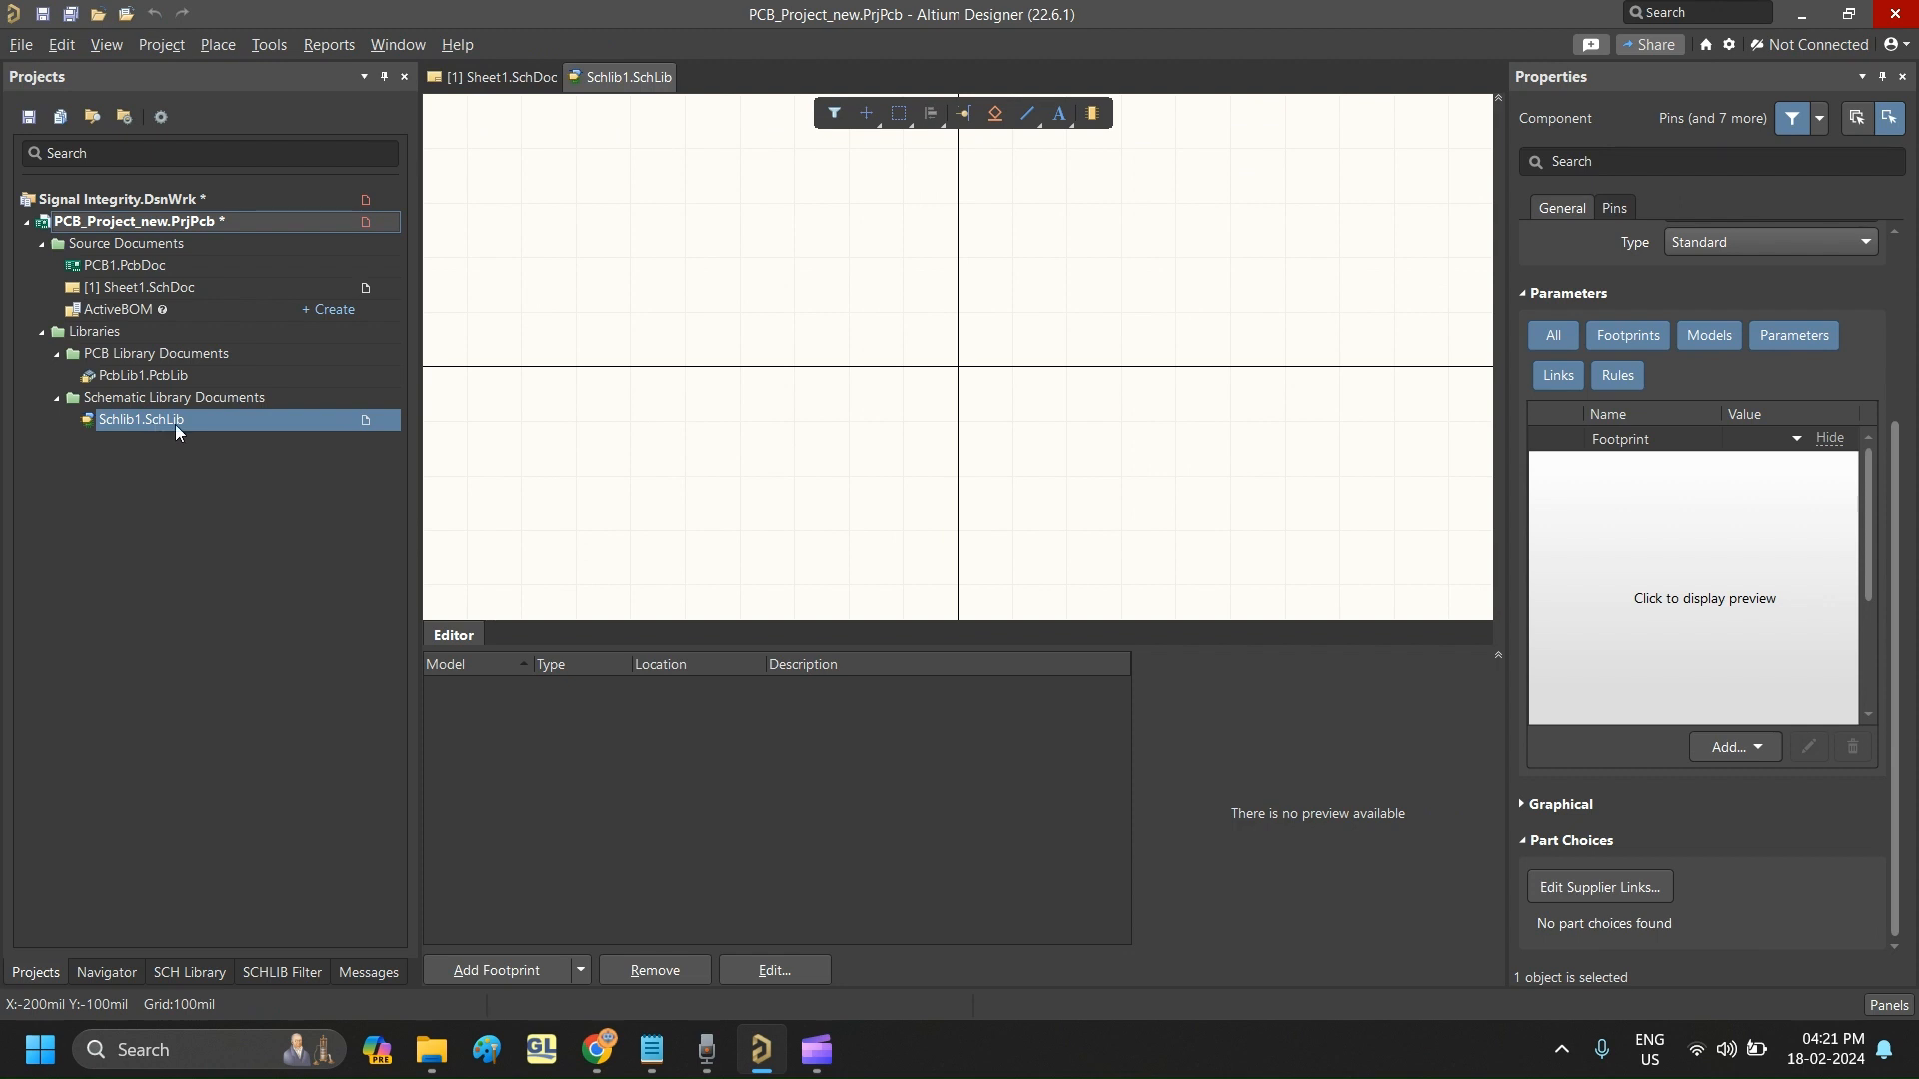
left_click(188, 973)
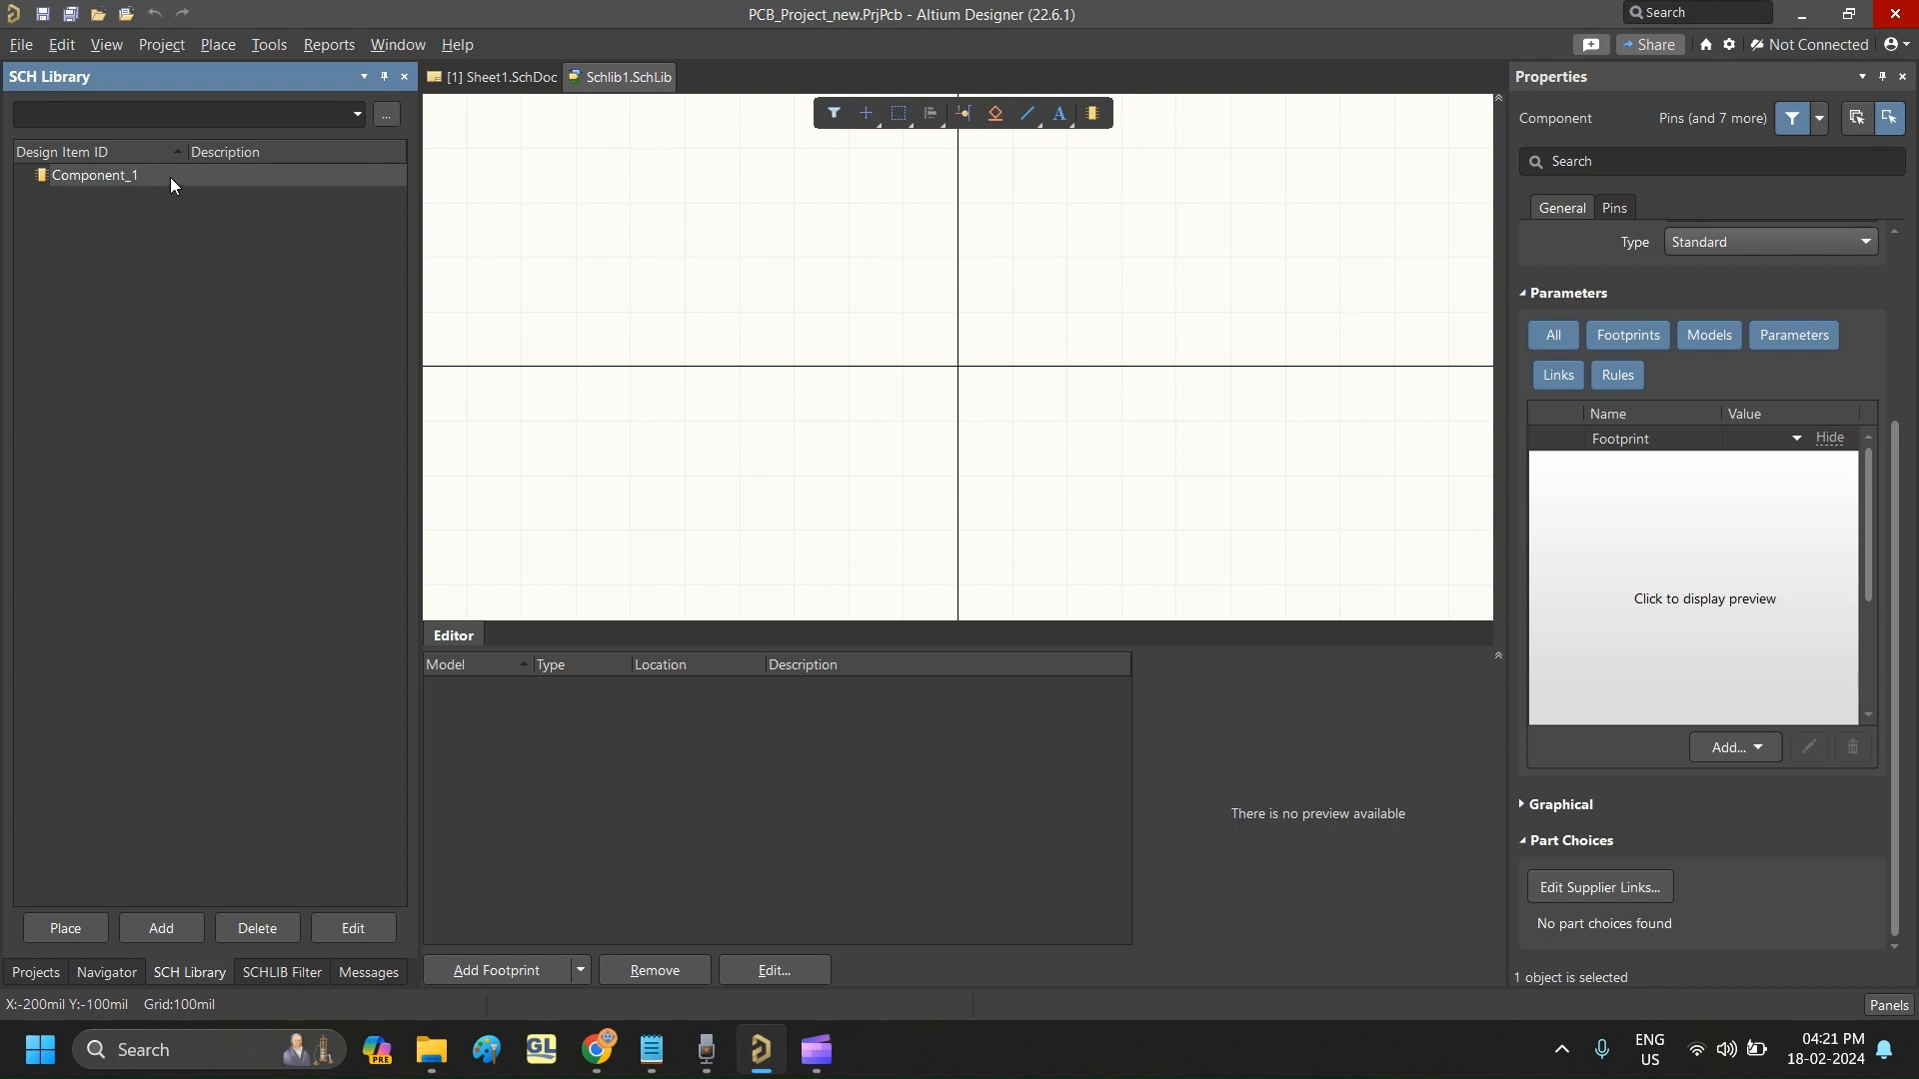
left_click(157, 926)
left_click(1040, 560)
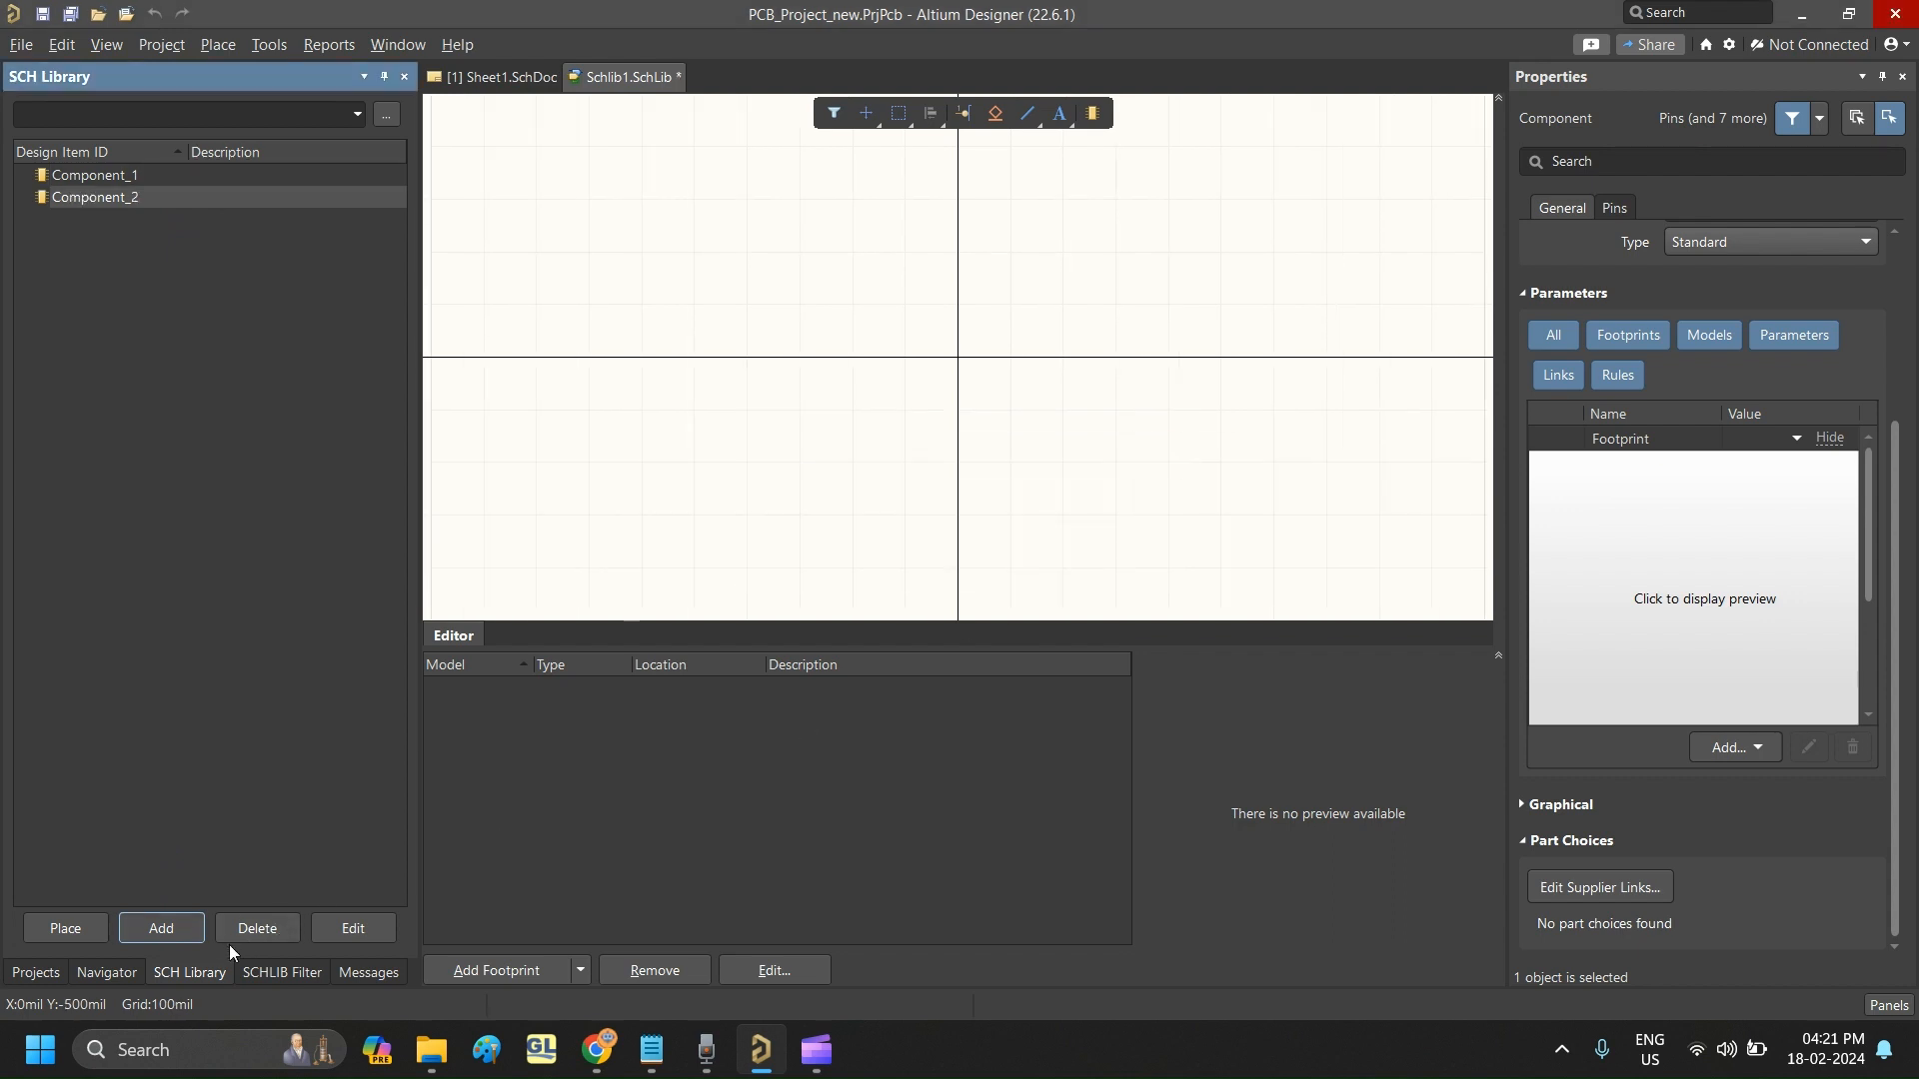
key("Return")
left_click(1040, 570)
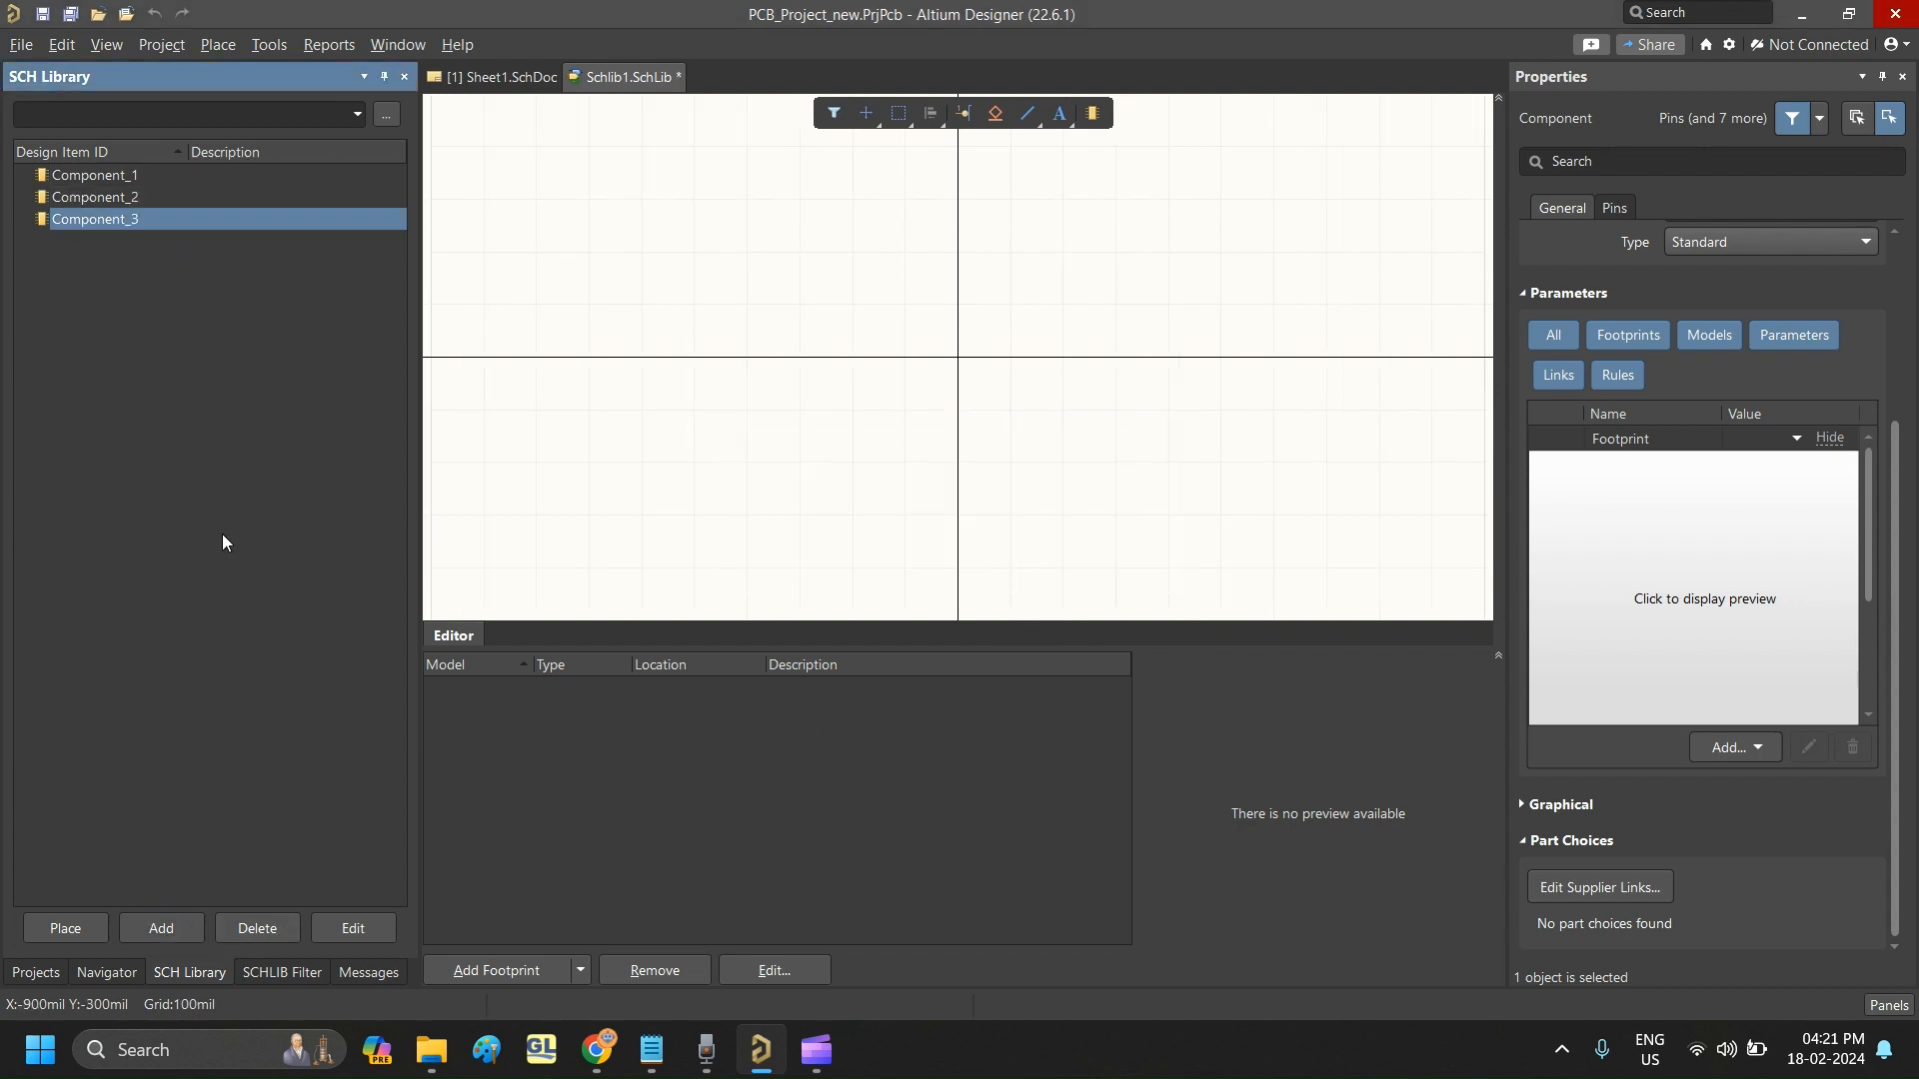
- Set the Design Item ID of Component_1 in the schematic library to Resistor
left_click(104, 169)
left_click(105, 196)
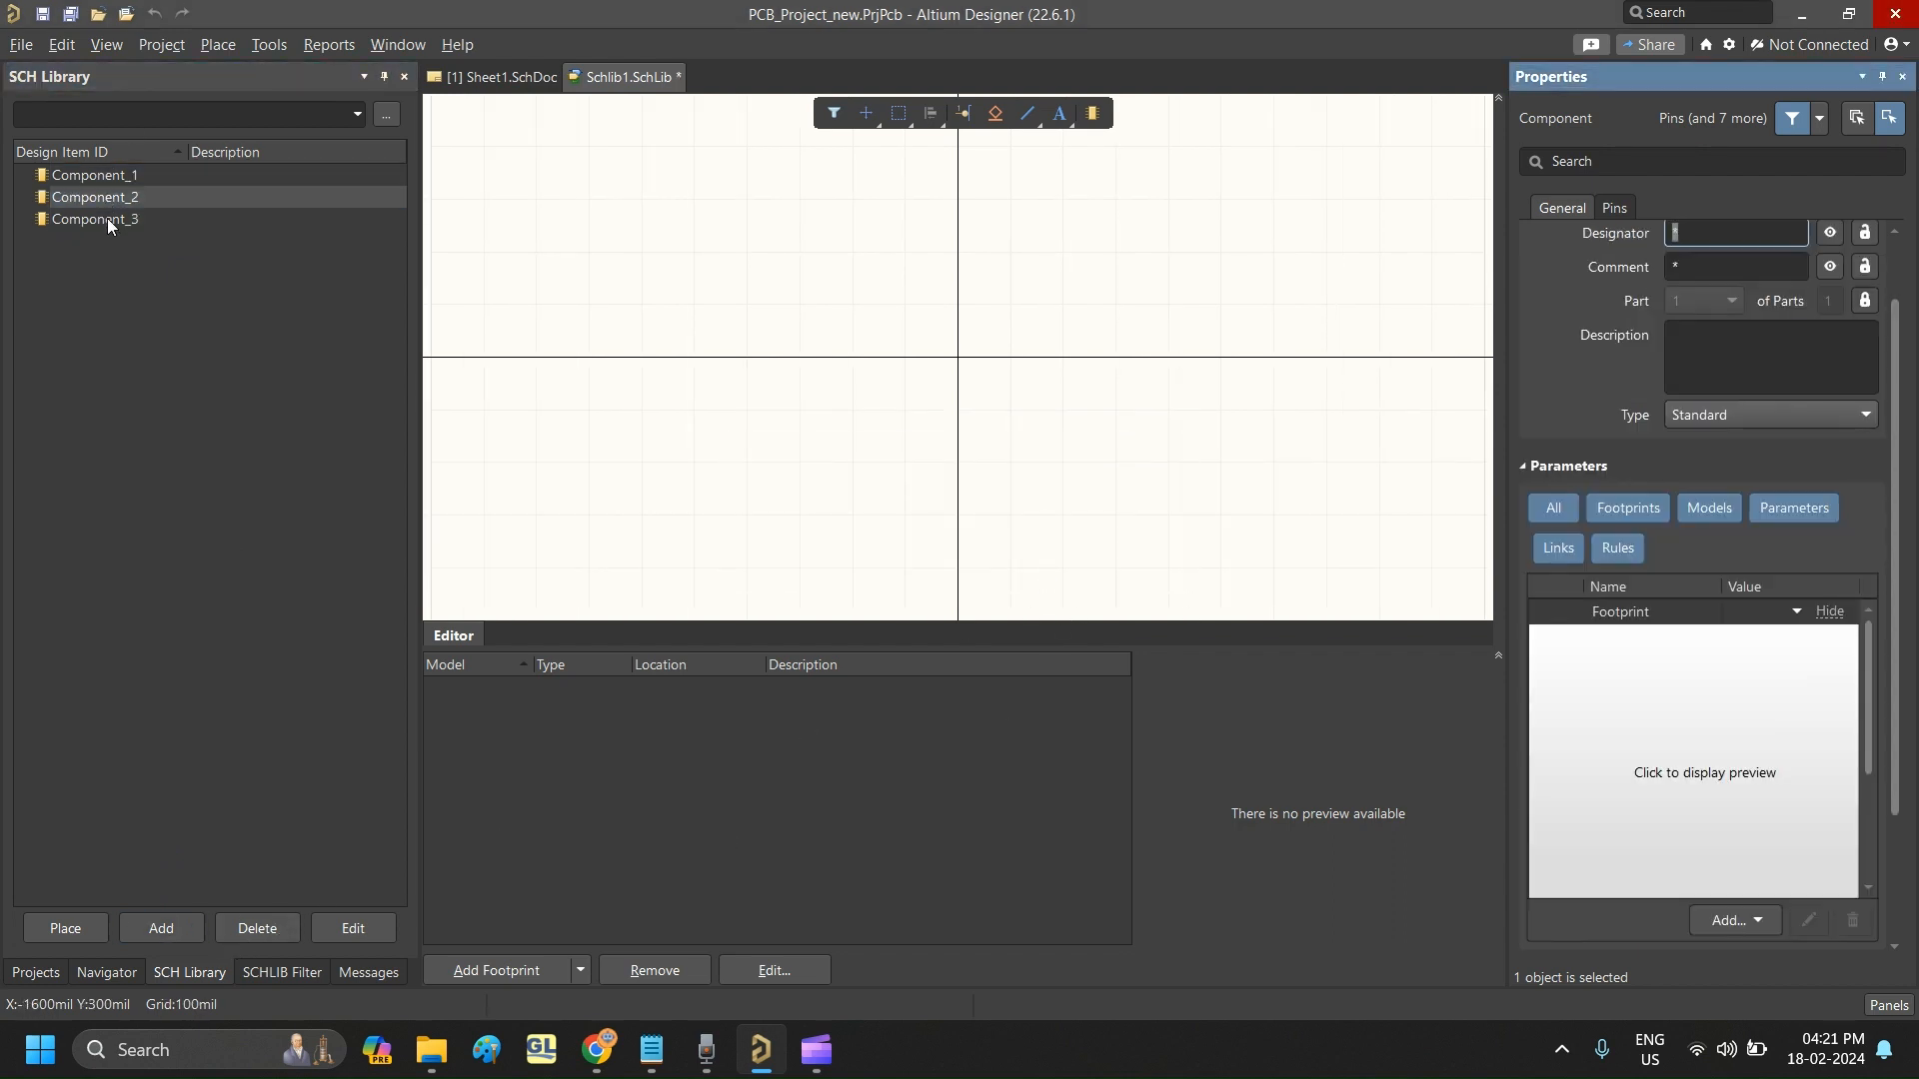
left_click(106, 218)
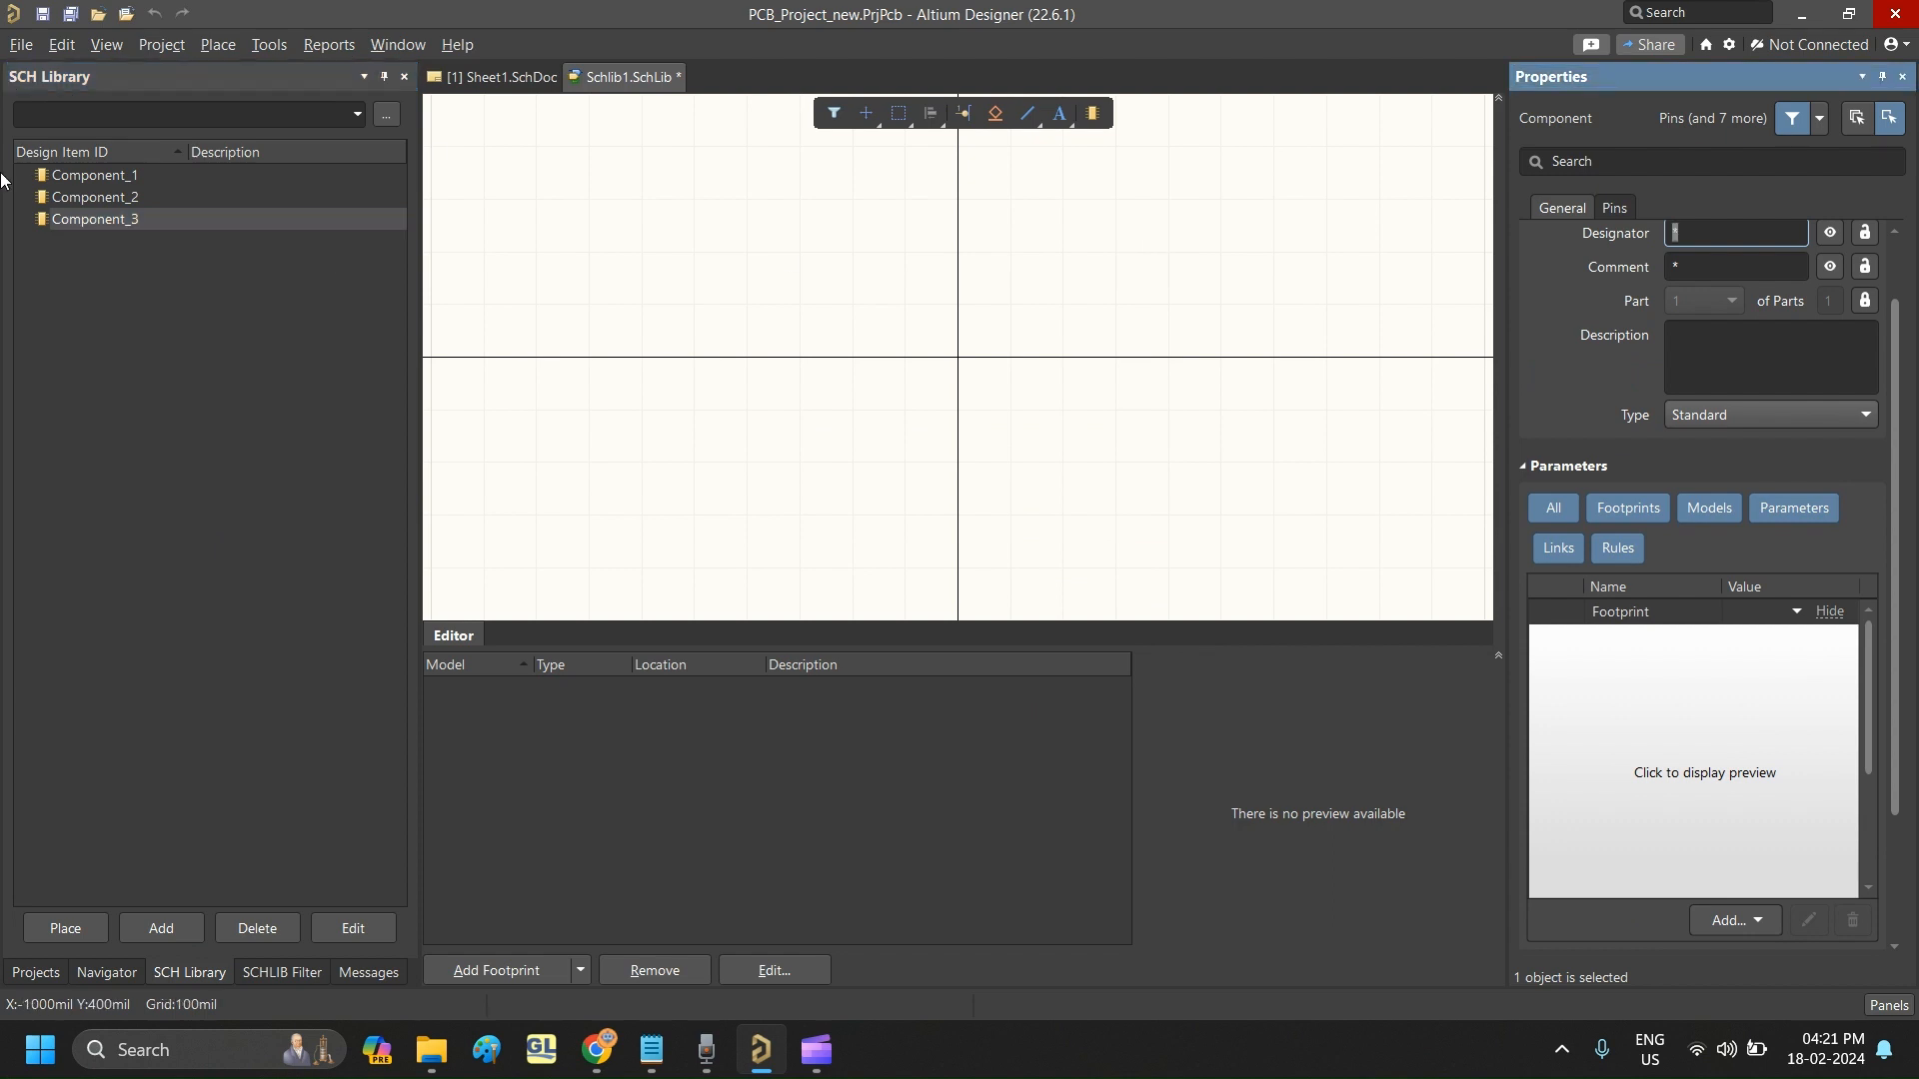
left_click(128, 178)
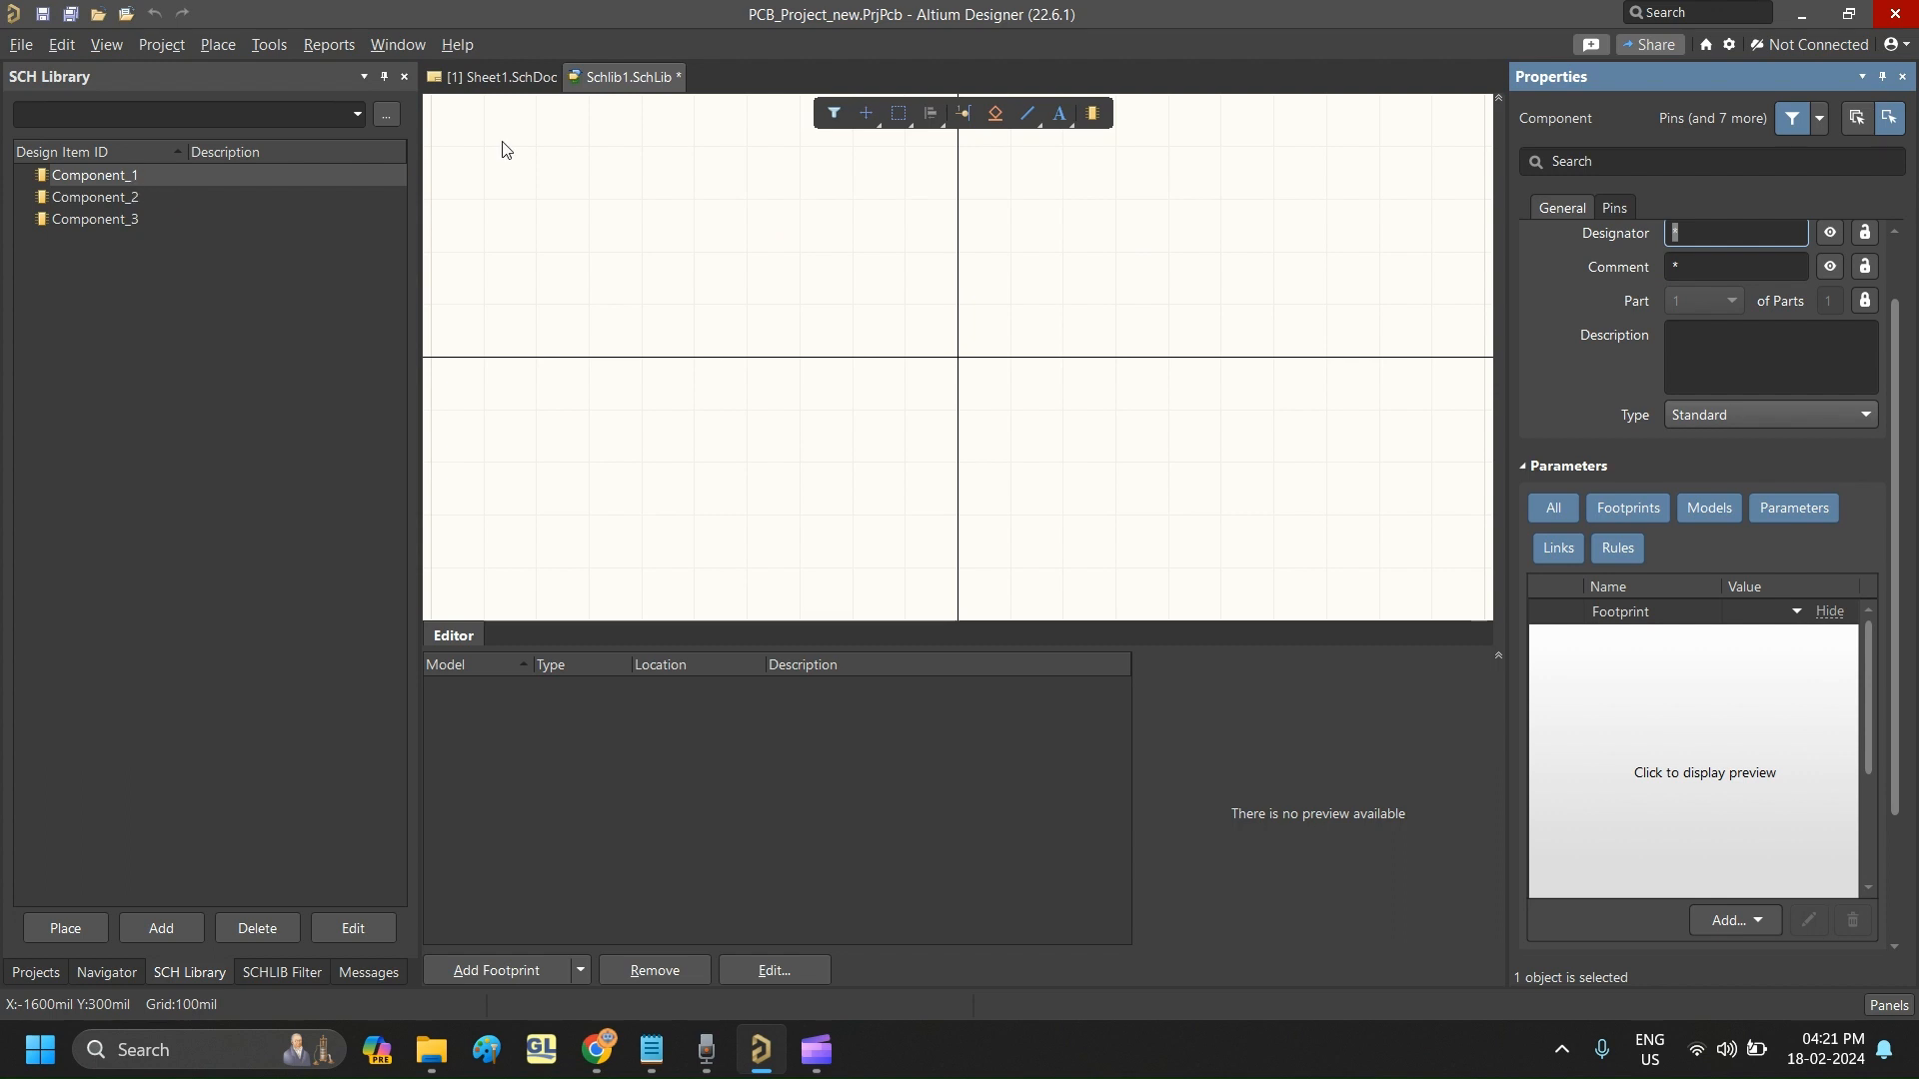
scroll(1775, 369, "up", 2)
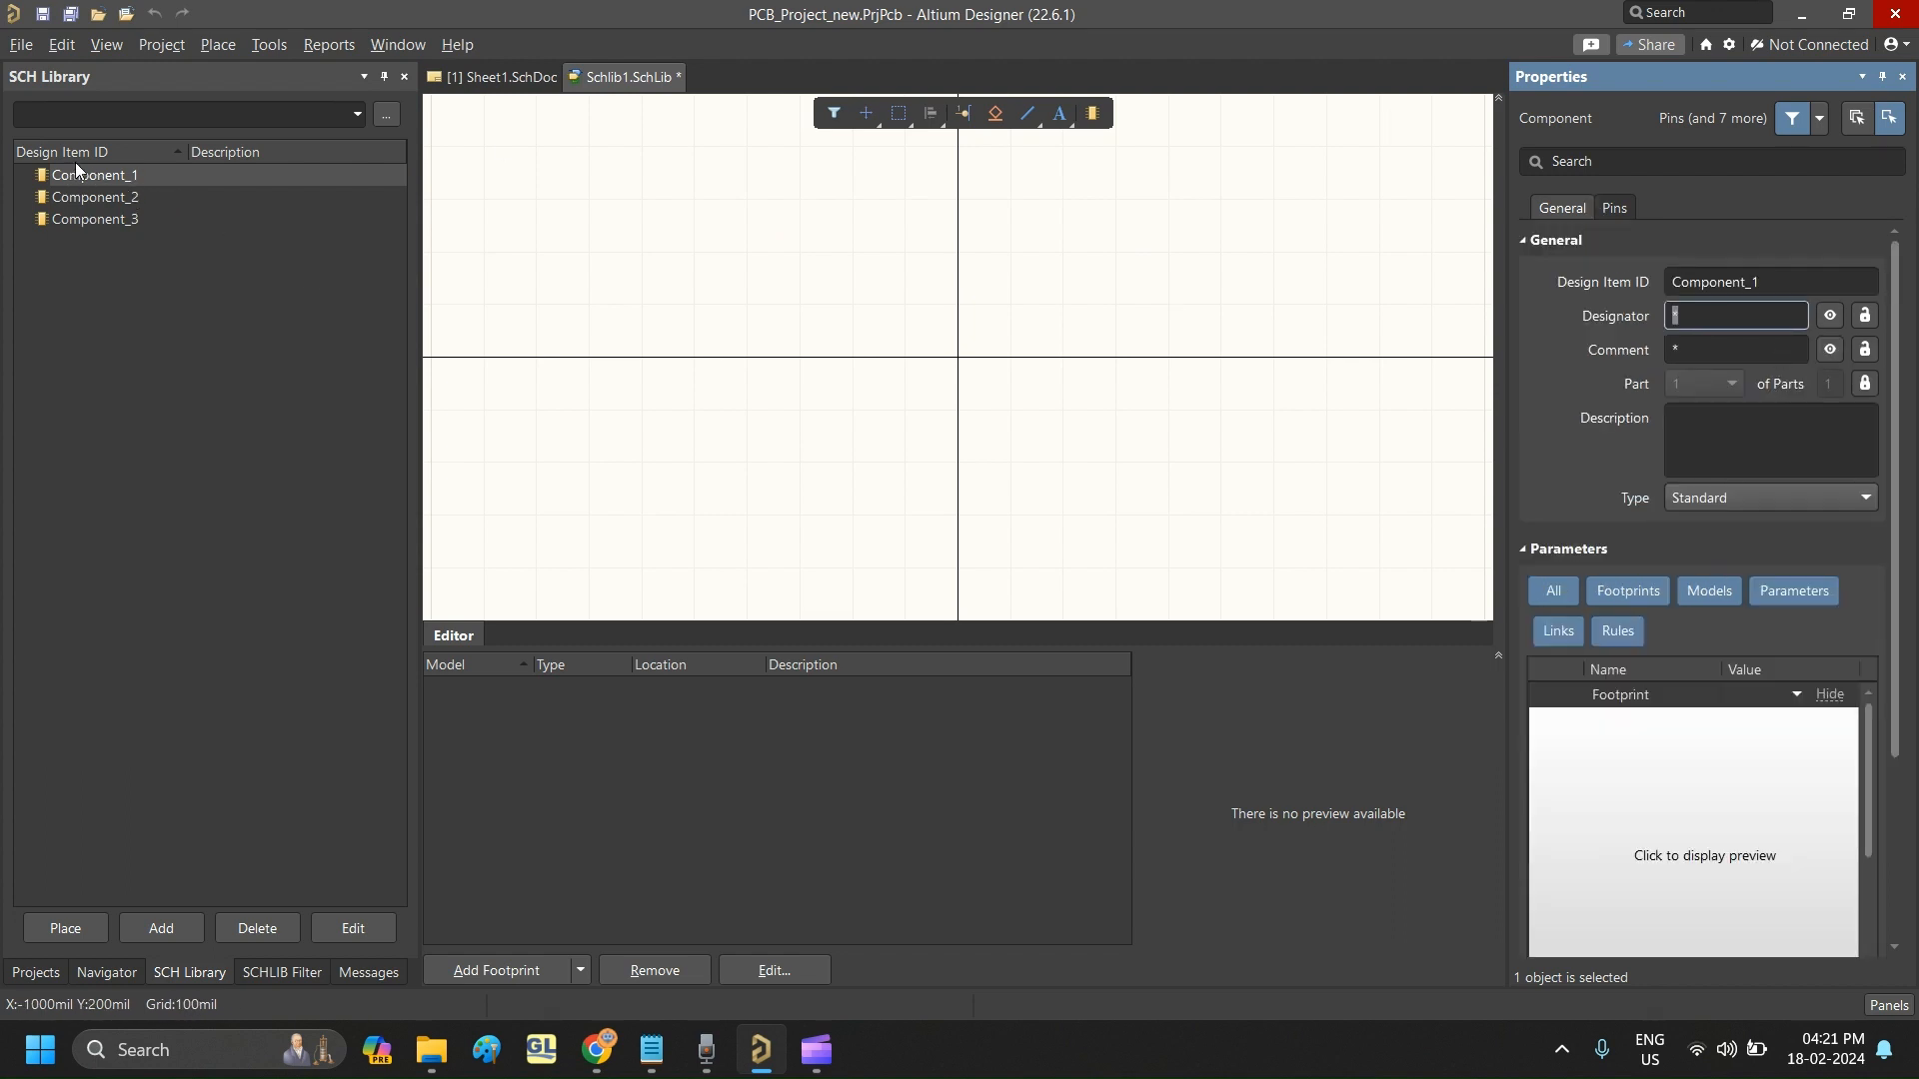
left_click(1829, 280)
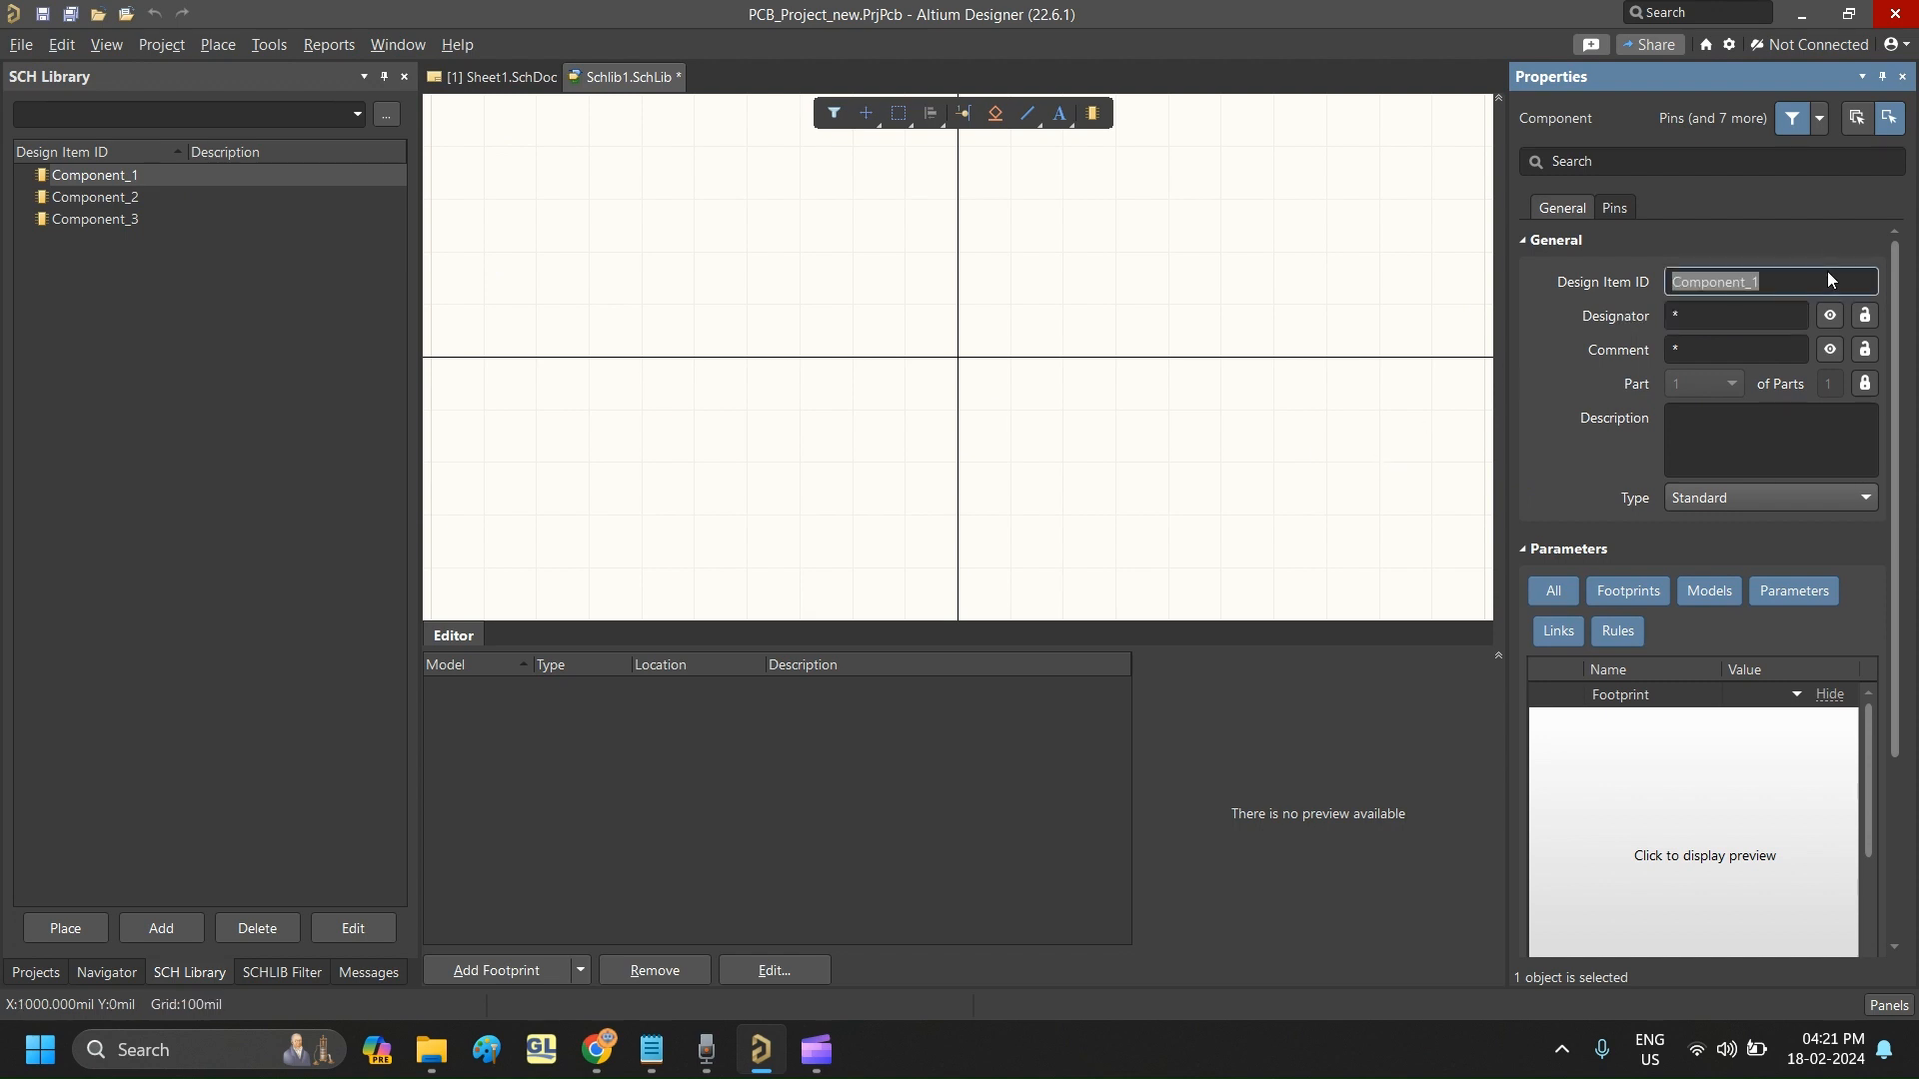
type("Resis")
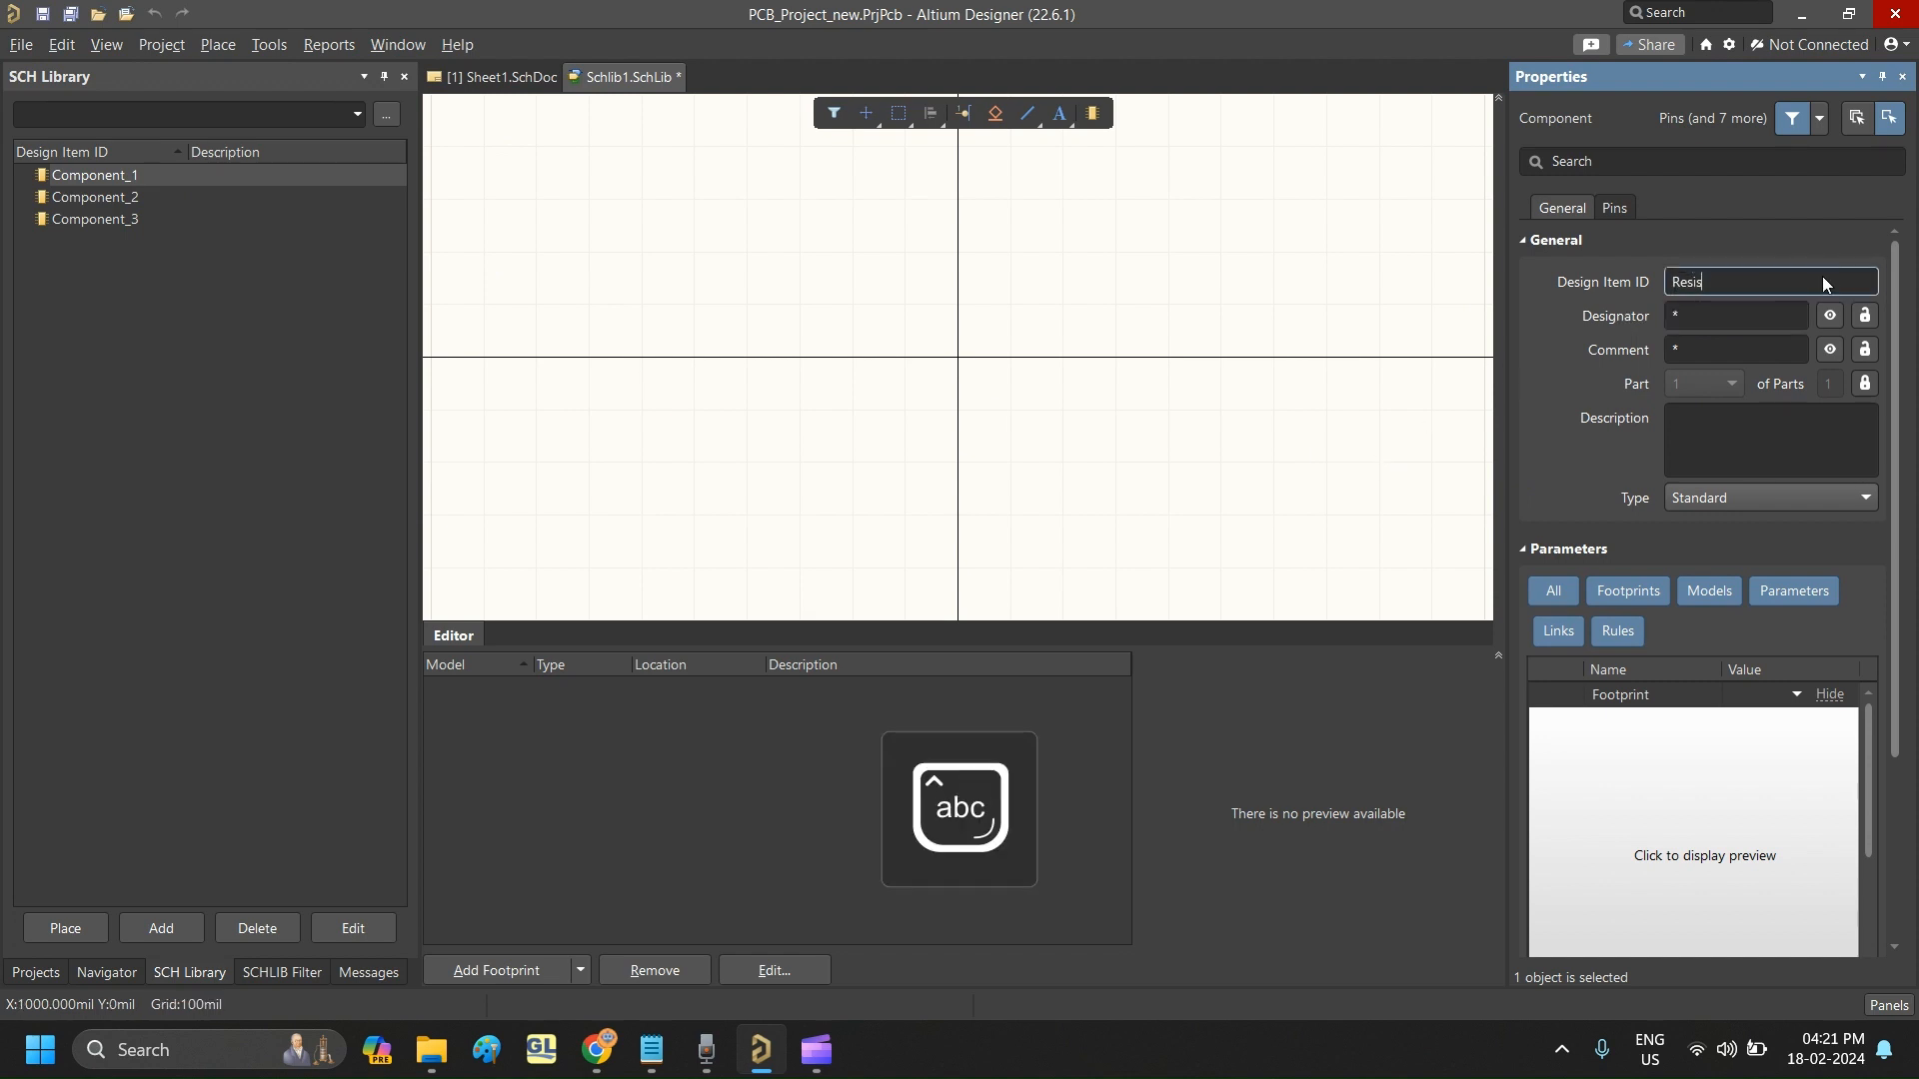
type("tor")
left_click(1745, 316)
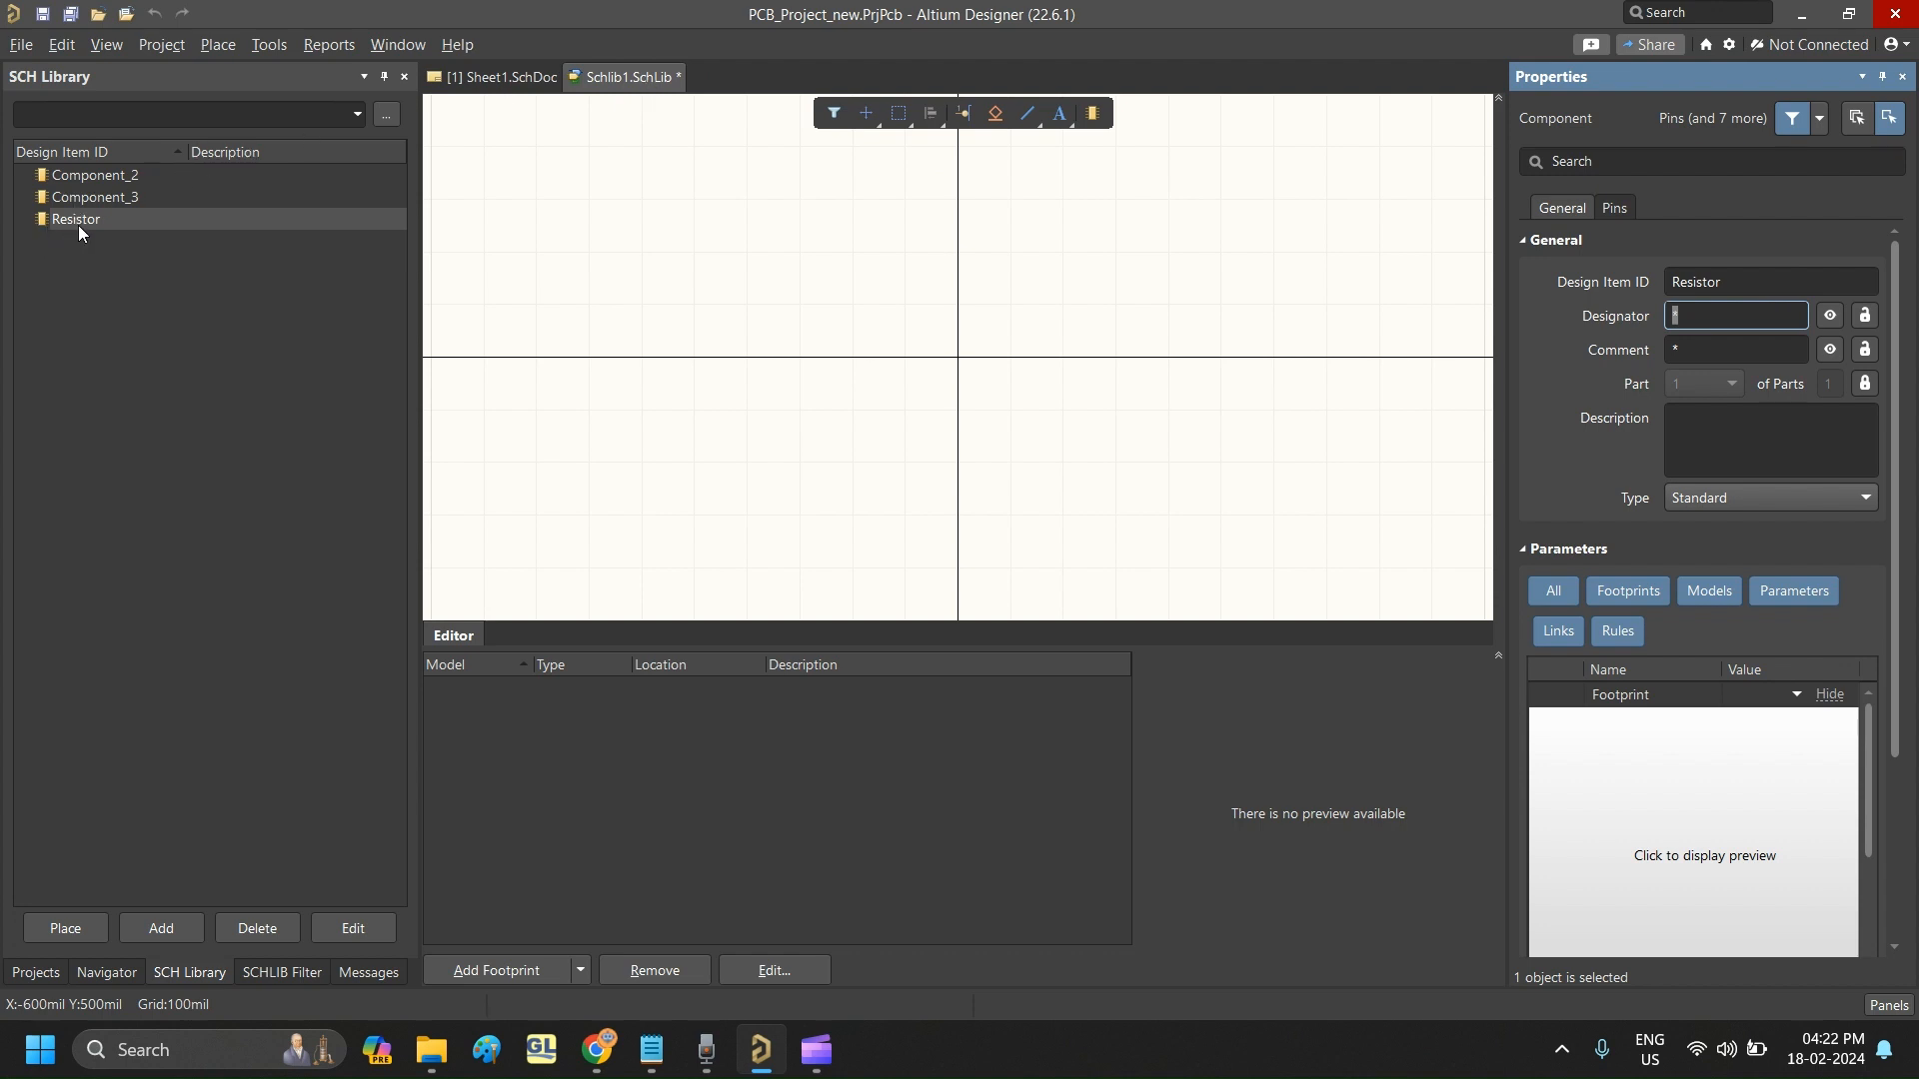
- Set the Design Item ID of Component_2 in the schematic library to Capacitor
left_click(140, 182)
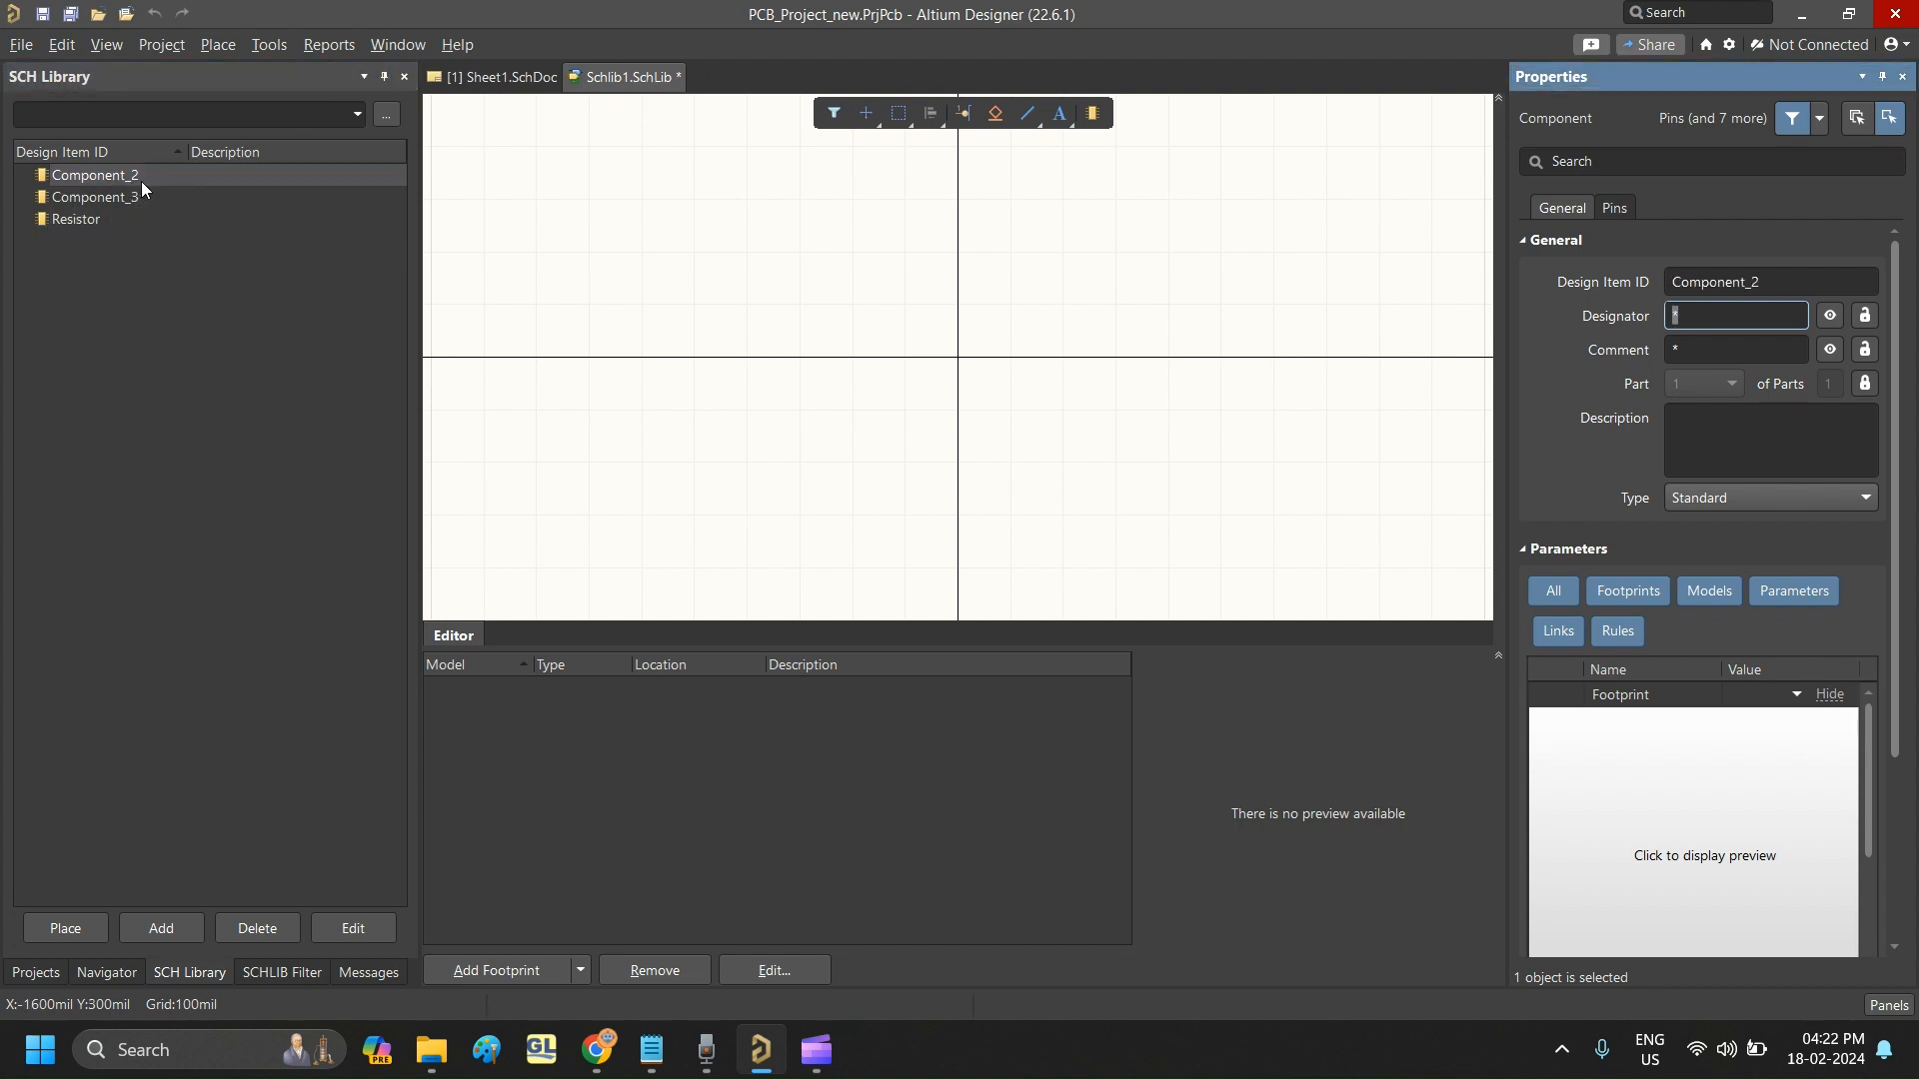
left_click(1741, 283)
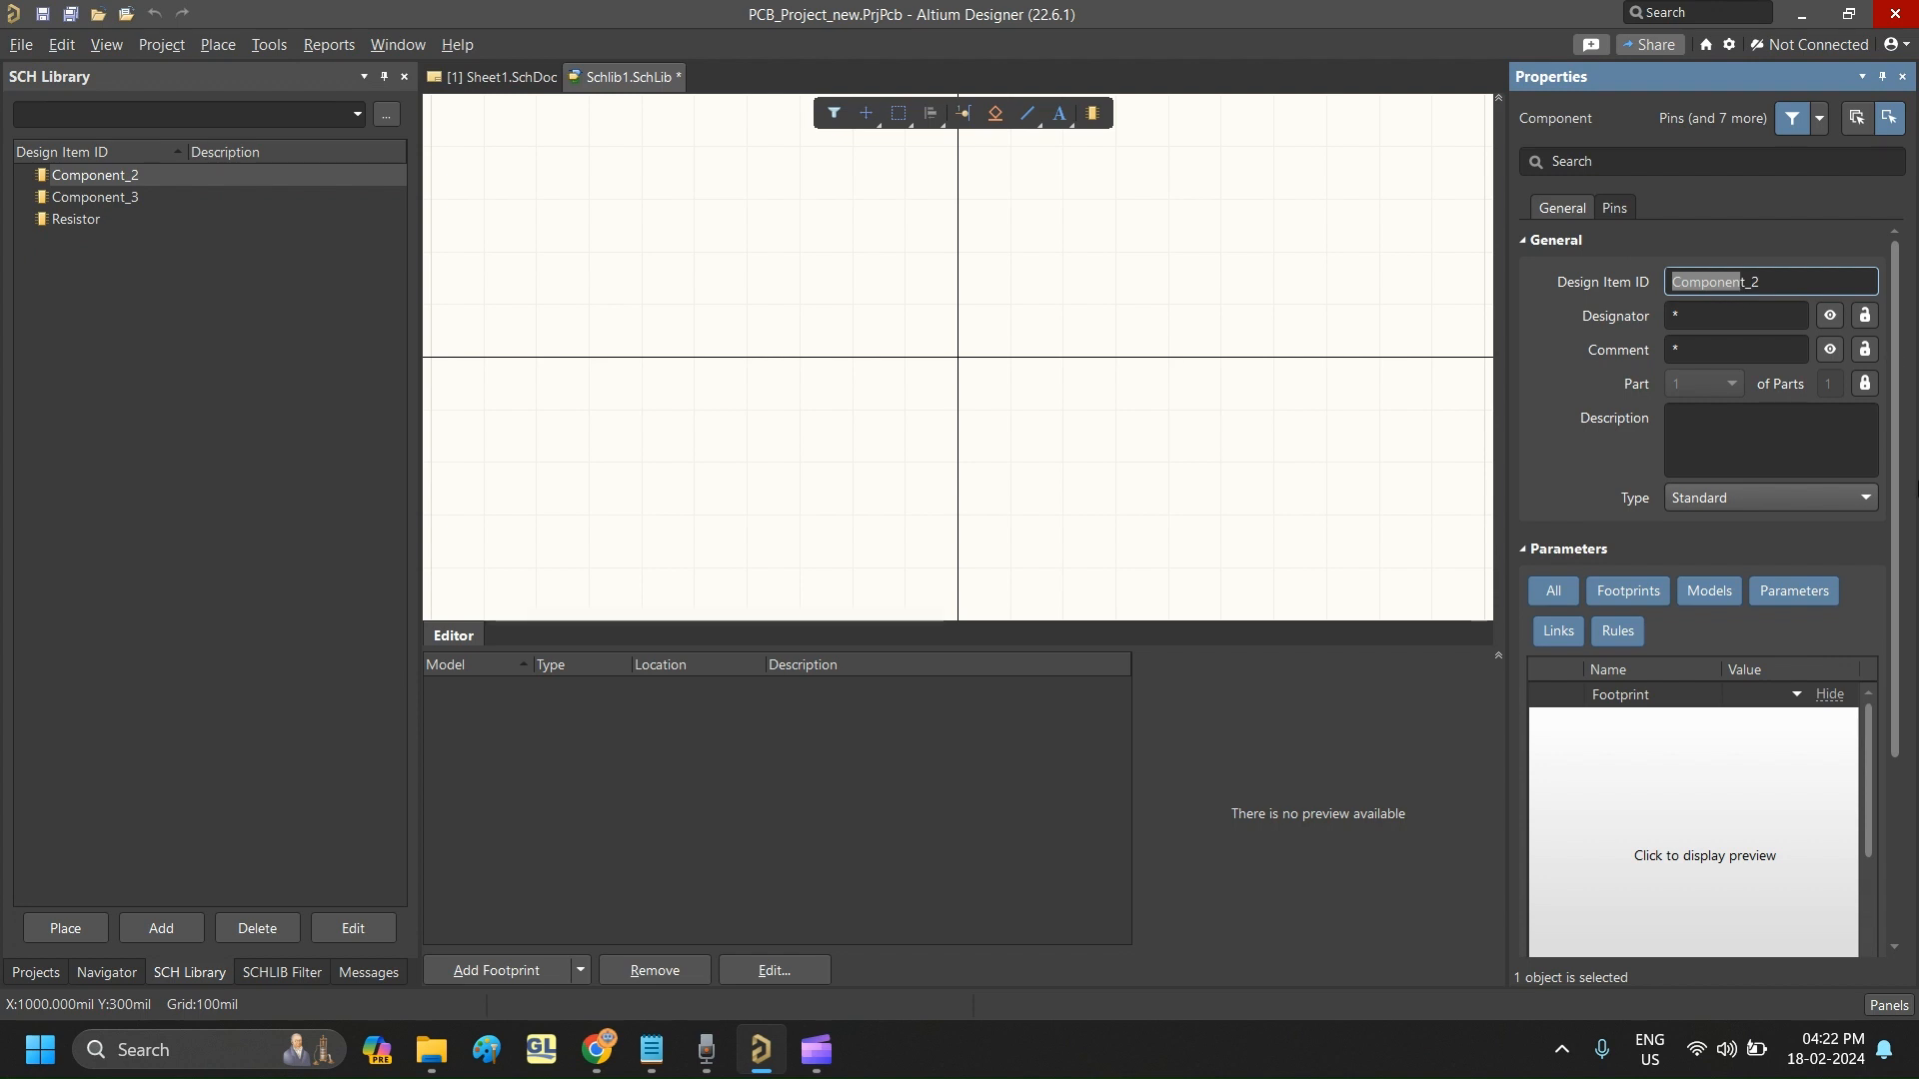
key("Caps_Lock")
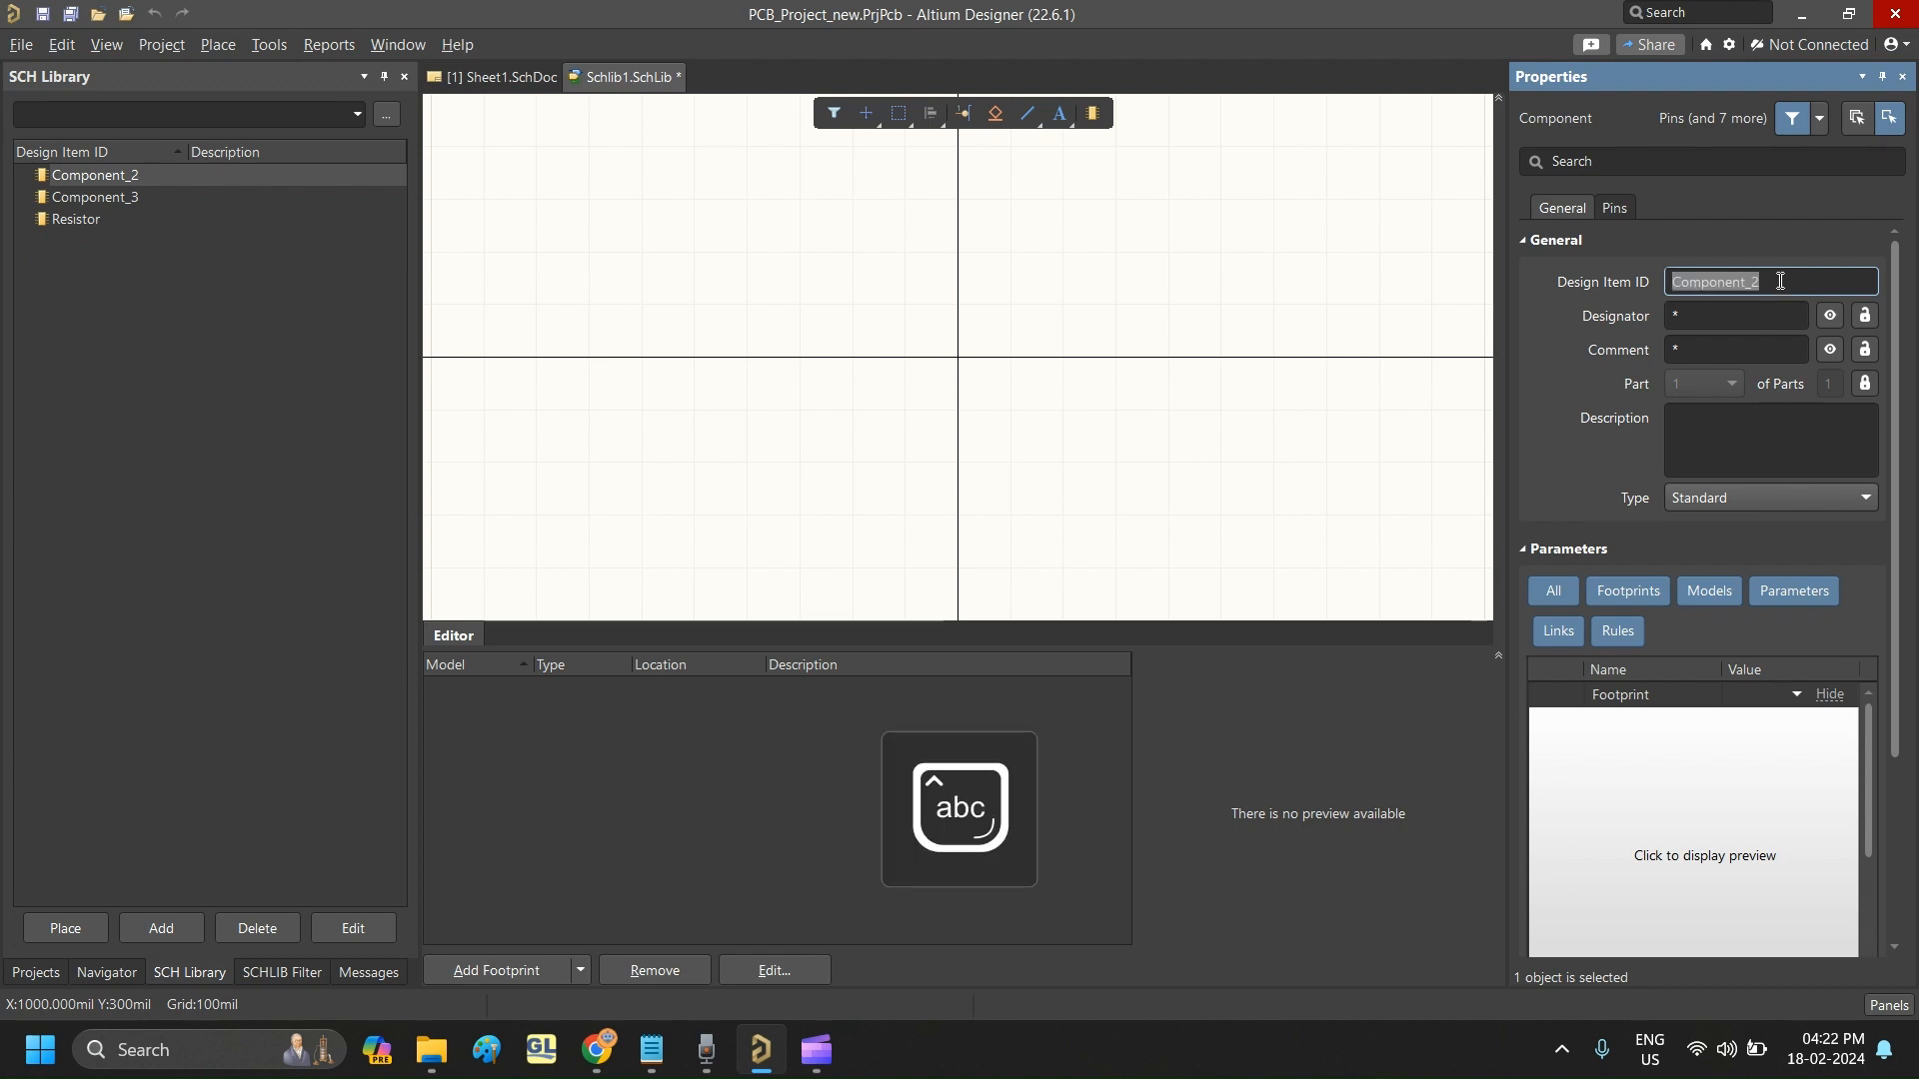
key("Caps_Lock")
type("C")
key("Caps_Lock")
type("apacitor")
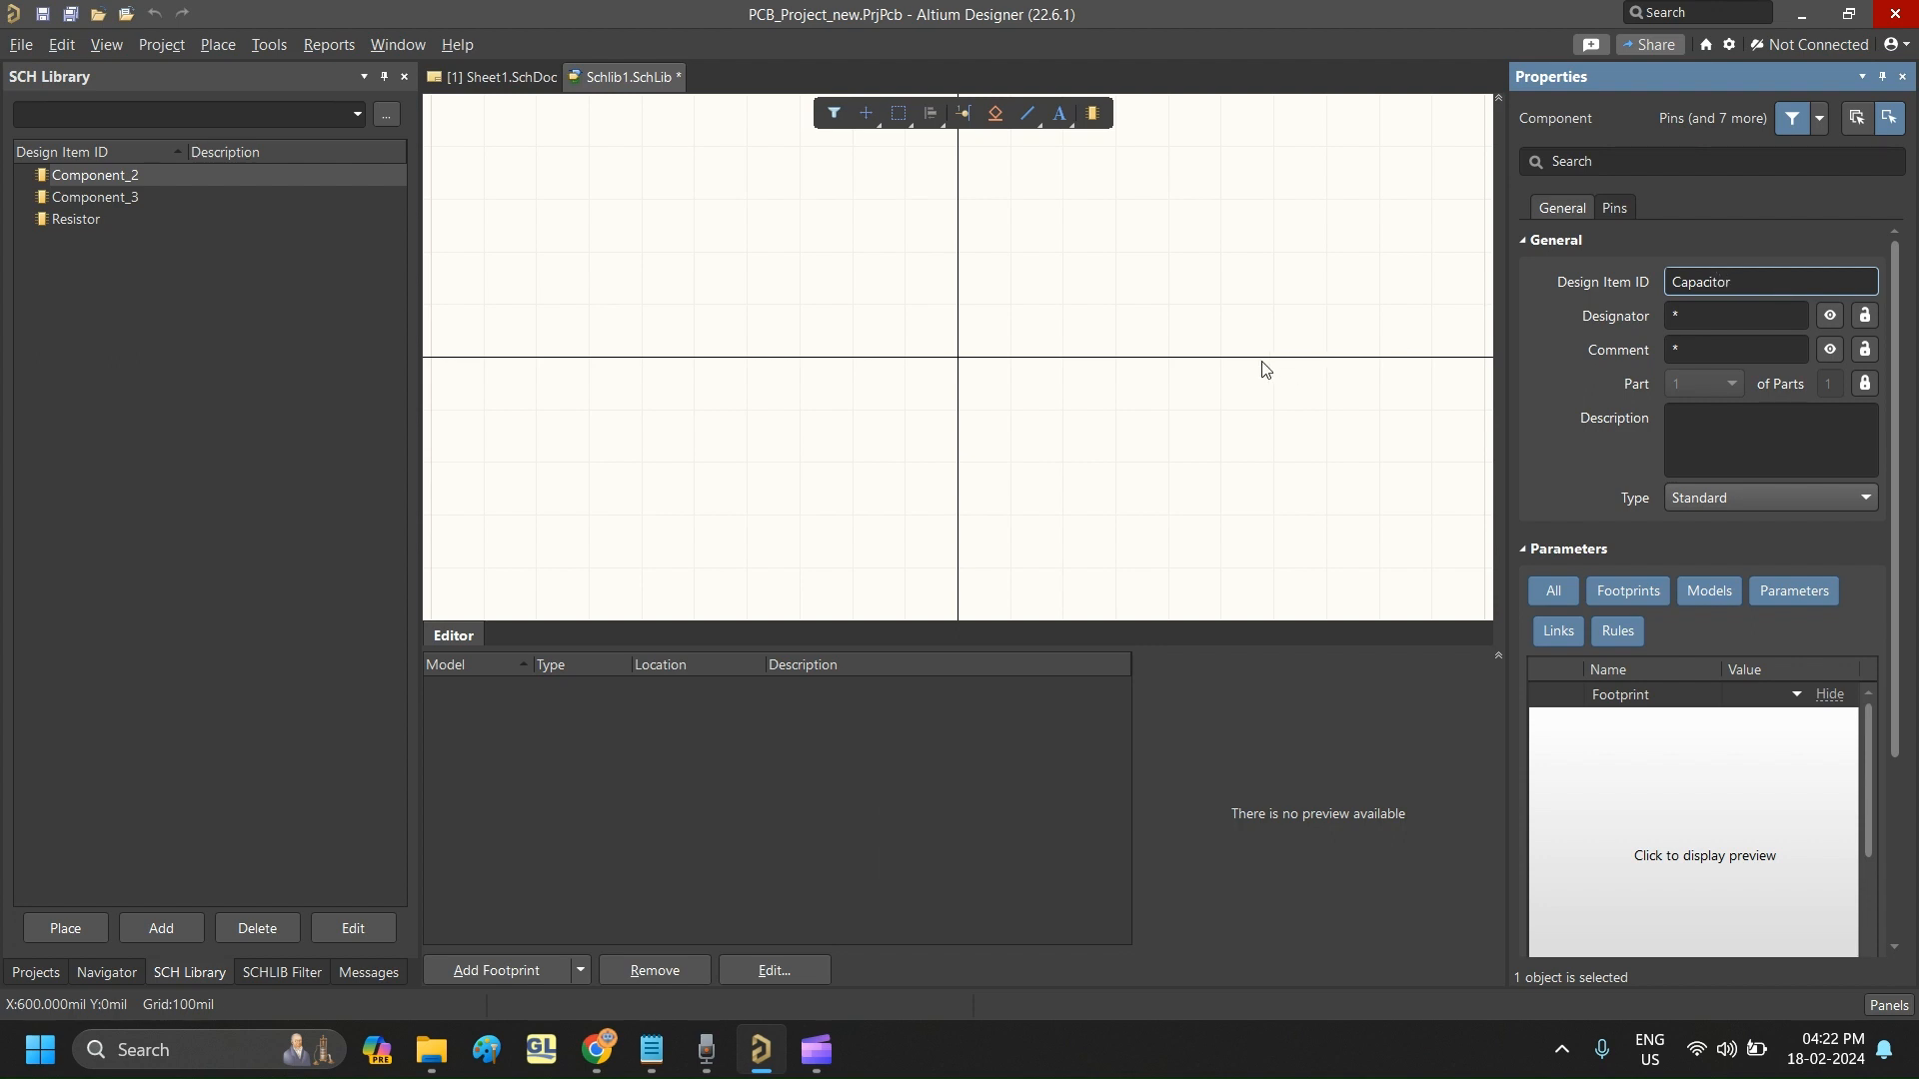
key("Return")
- Place two pins on the horizontal axis of the Resistor symbol, one on each side of the origin
left_click(108, 222)
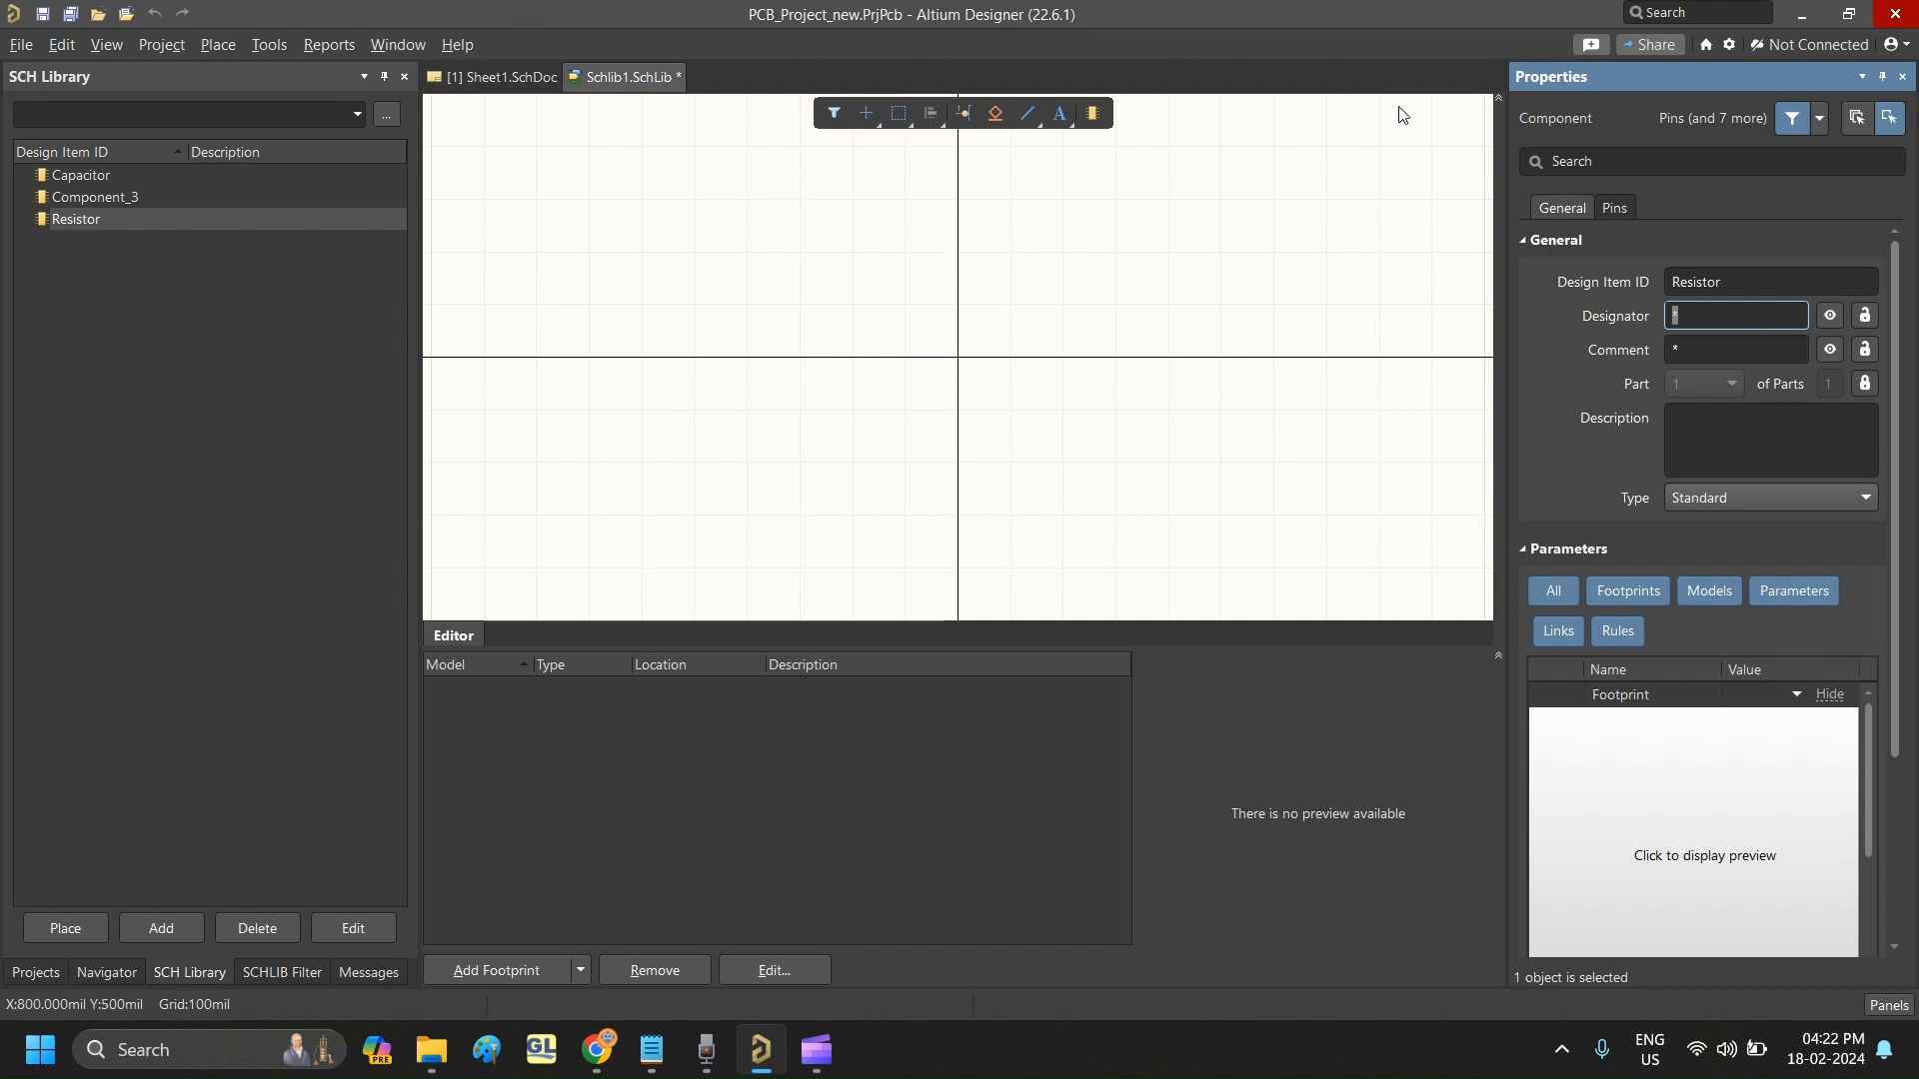
left_click(218, 44)
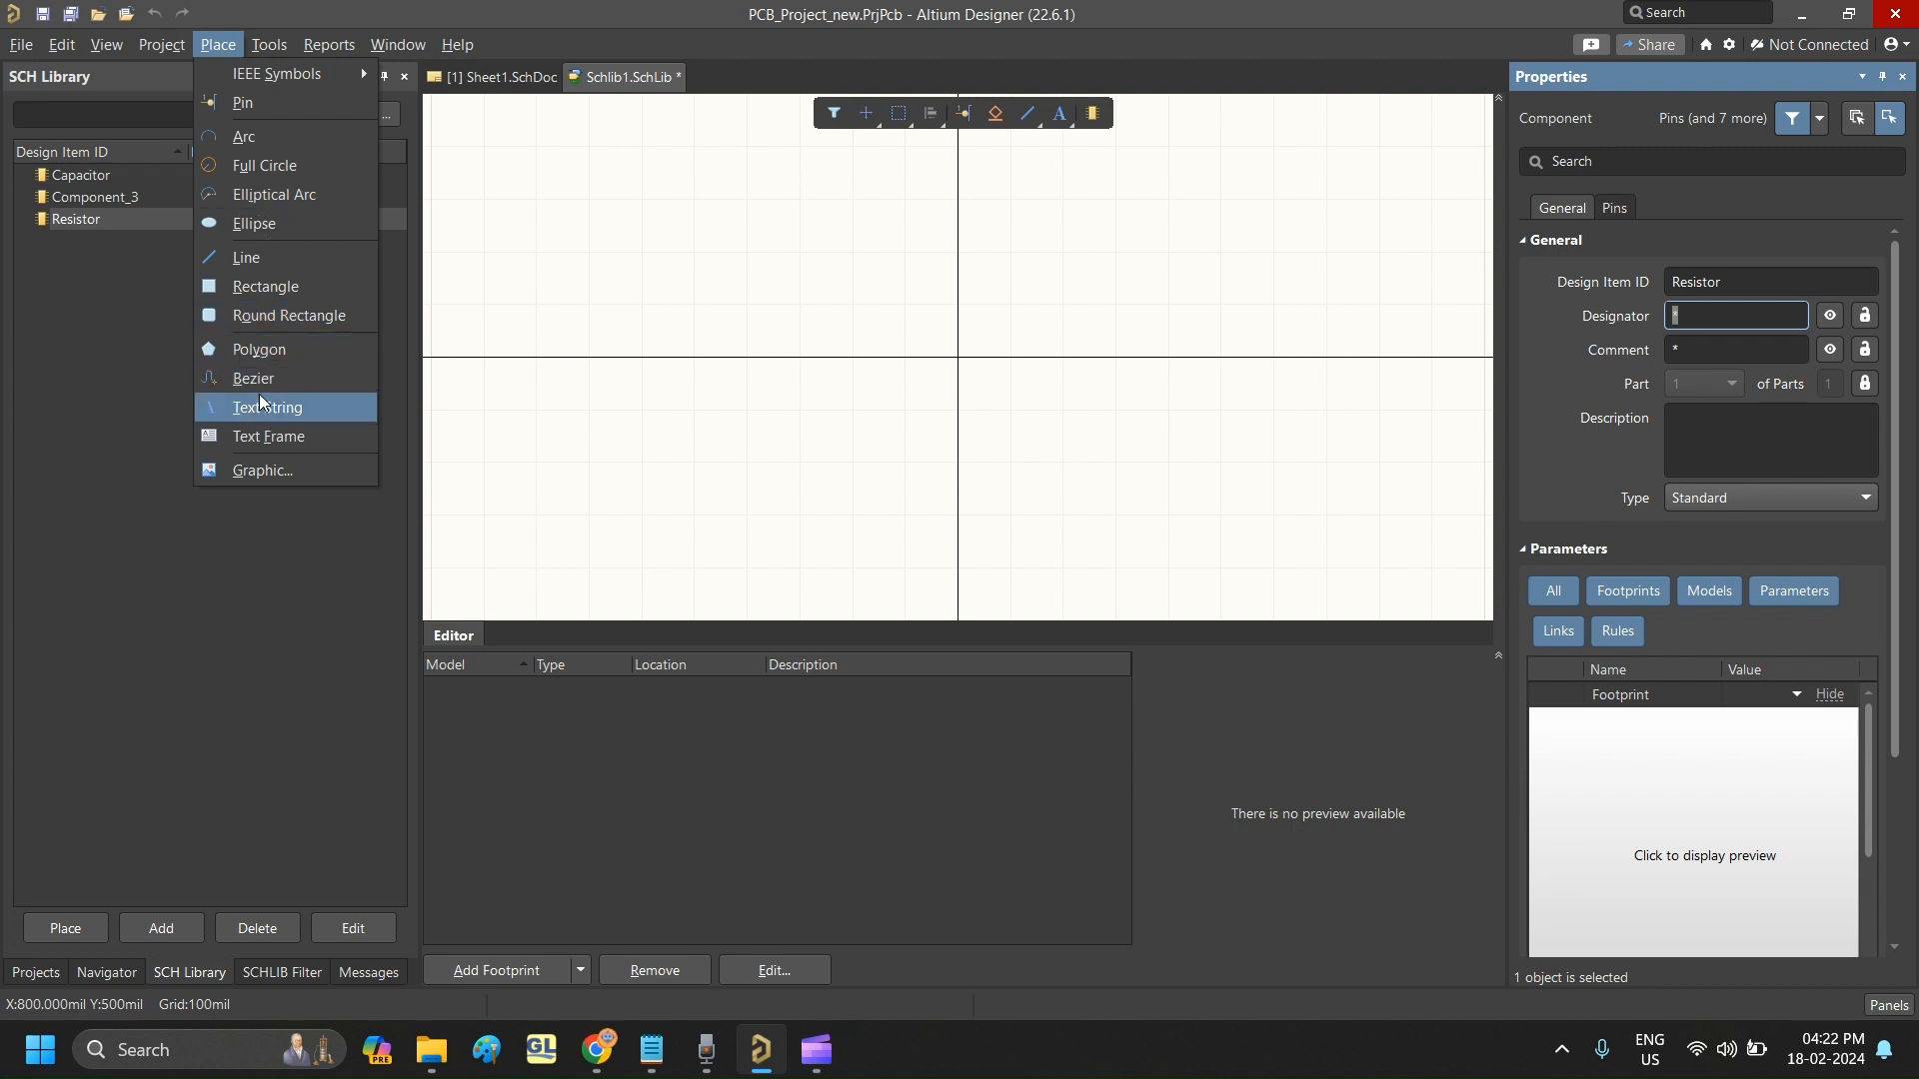
left_click(262, 111)
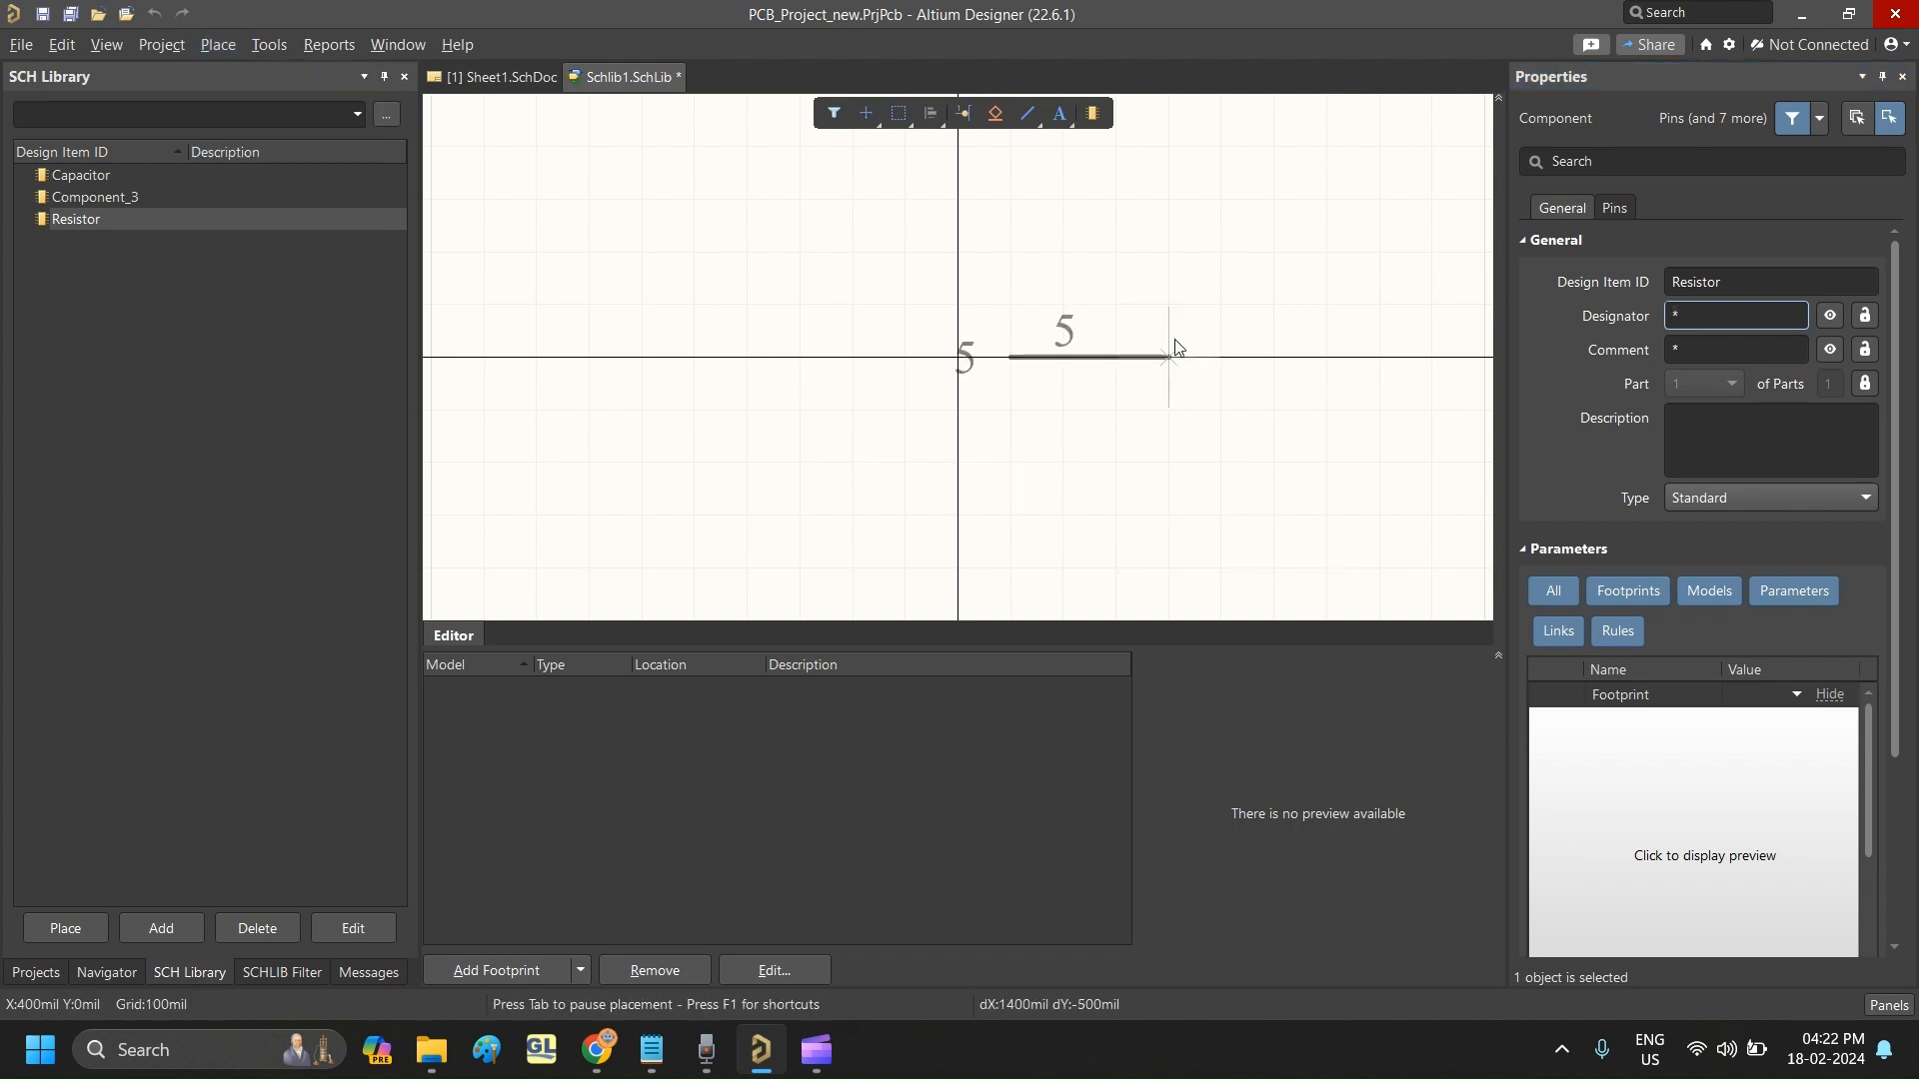
left_click(1205, 365)
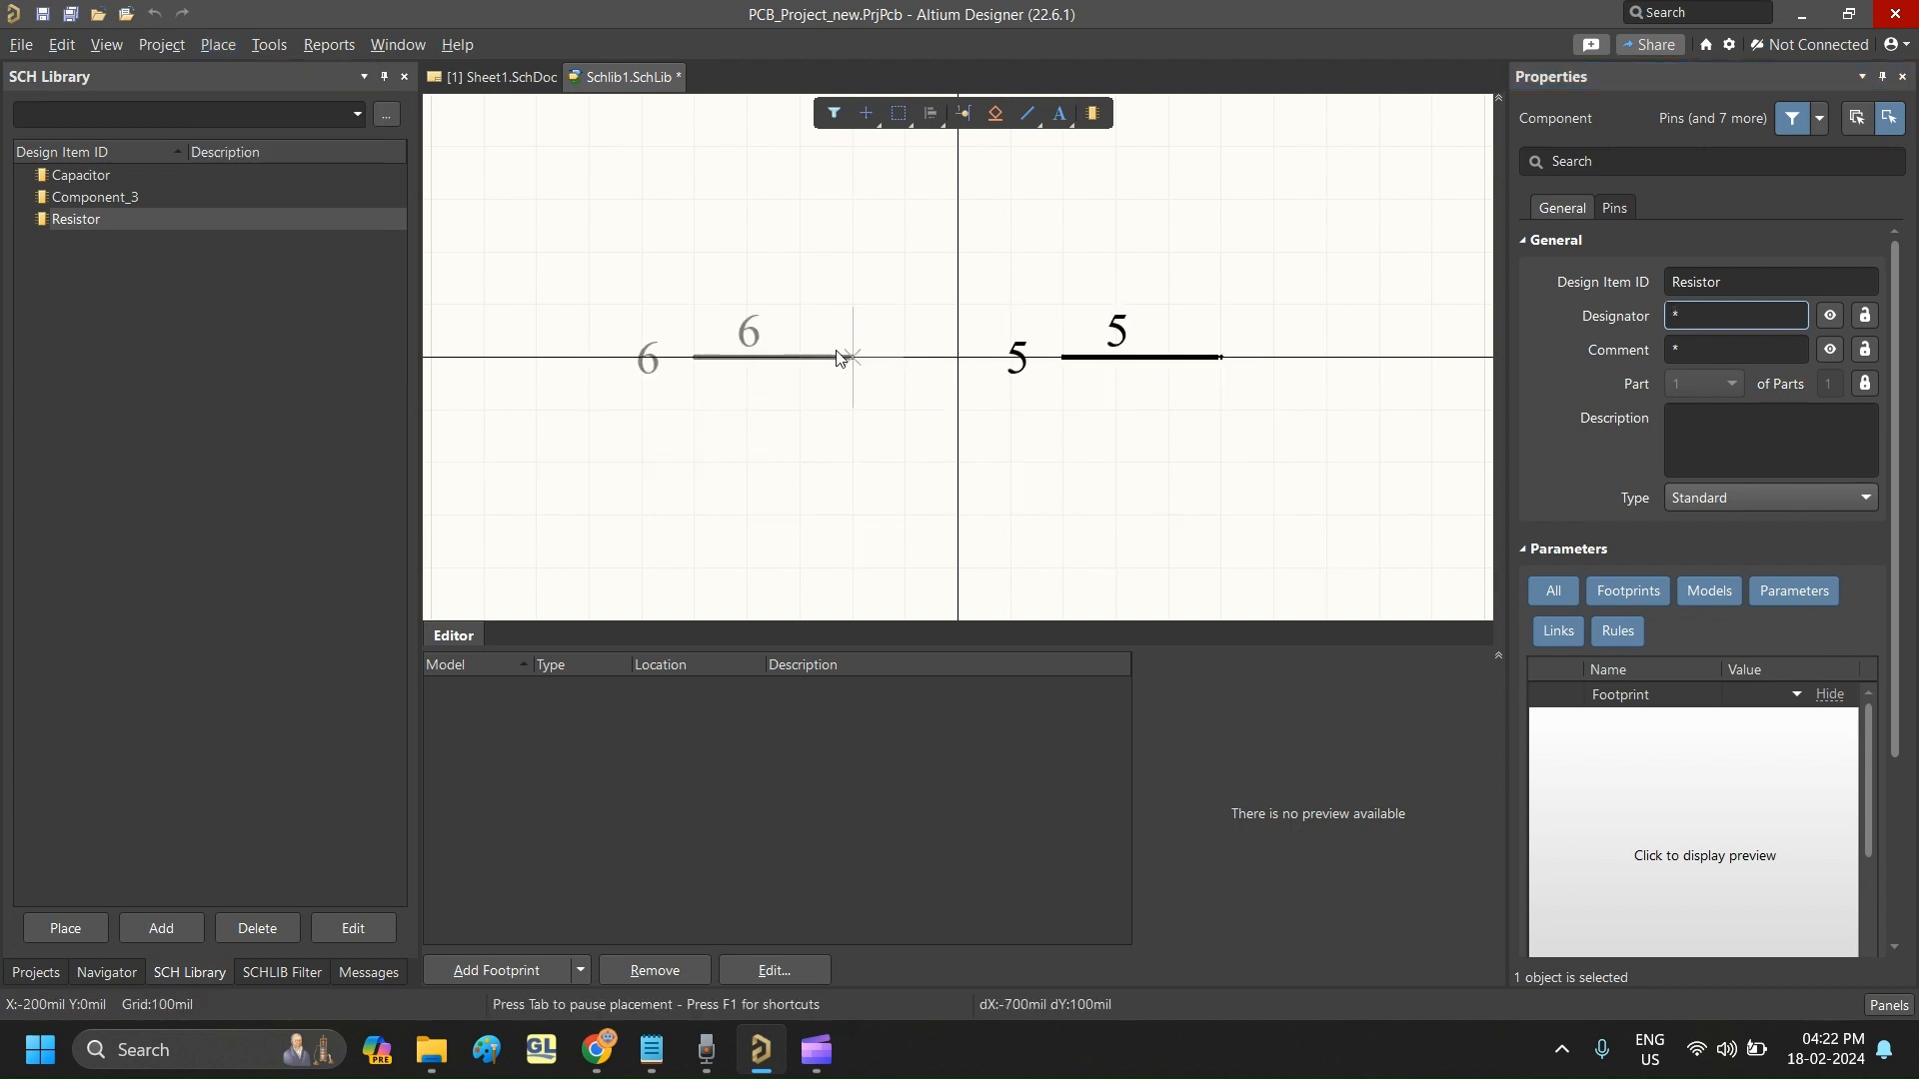
left_click(889, 362)
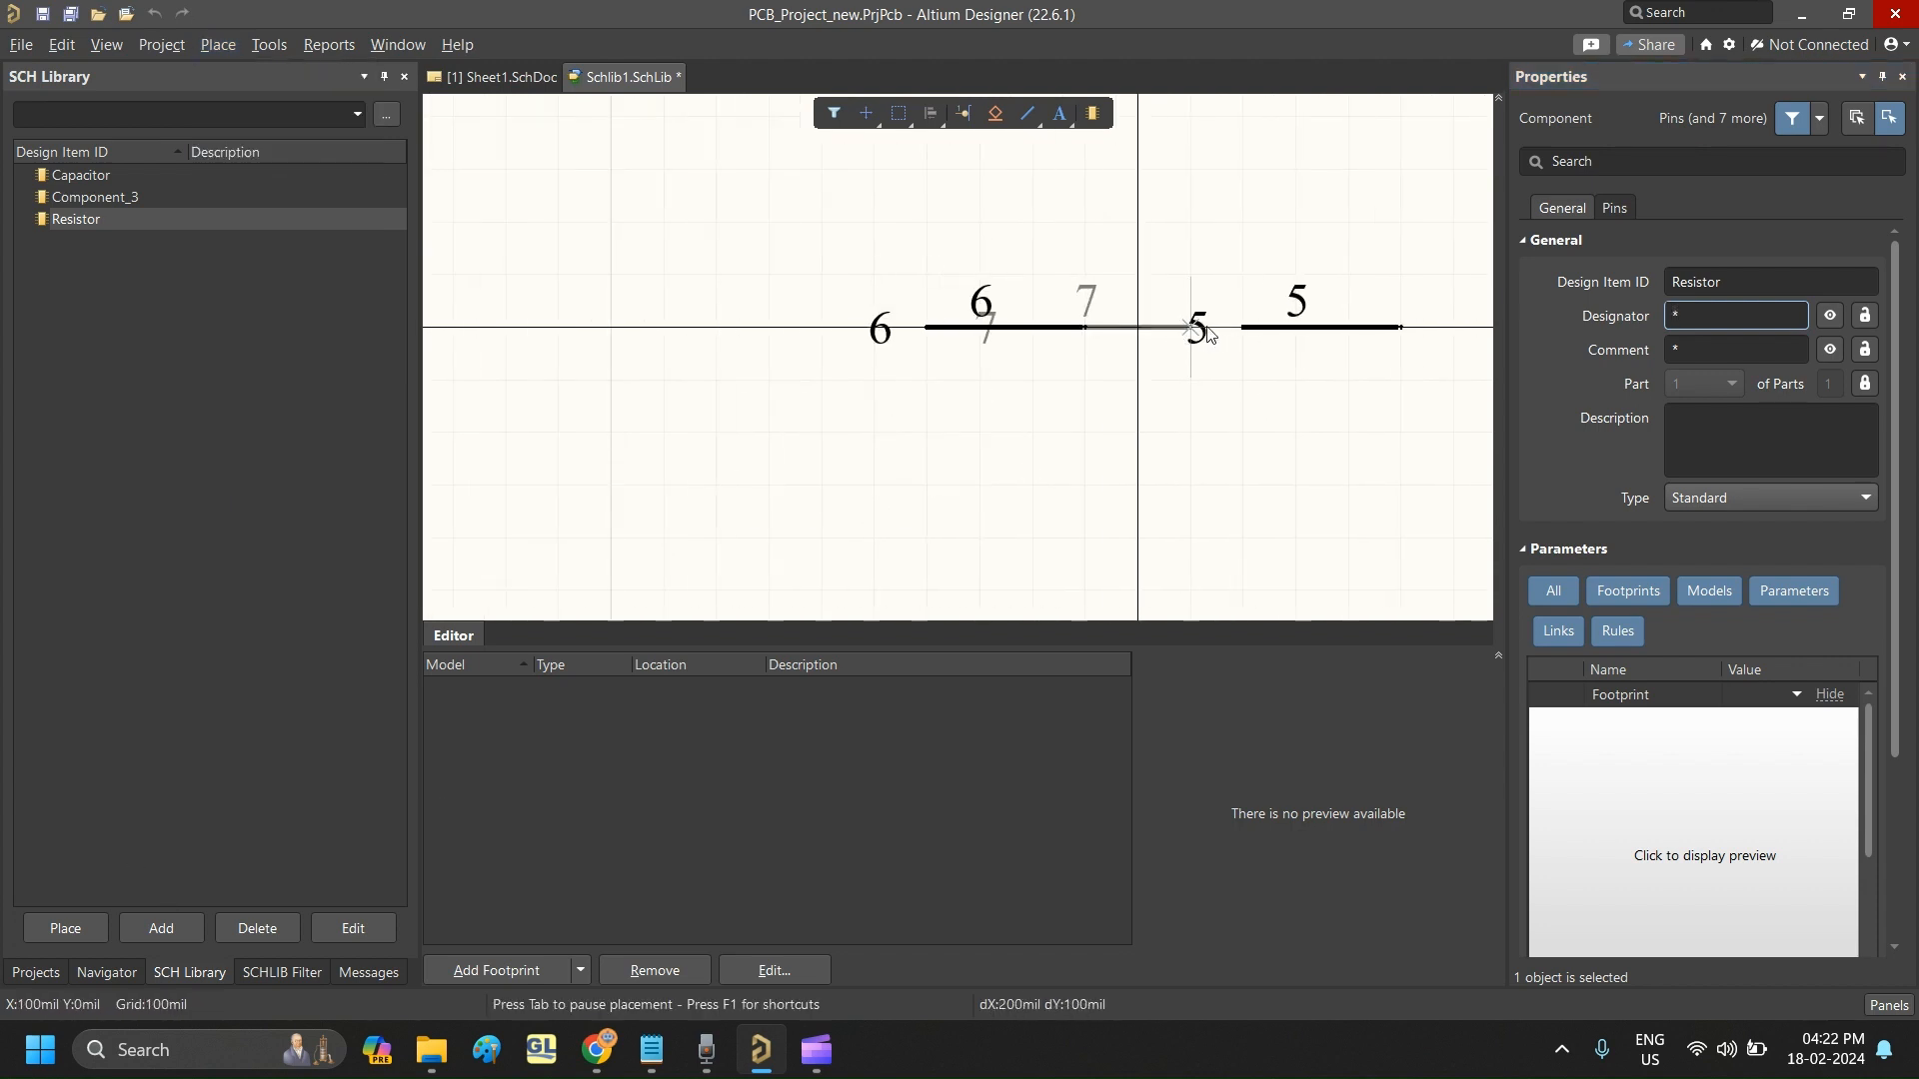
key("Escape")
- Examine up close which end of each placed pin carries the connection point
scroll(790, 489, "down", 3, "ctrl")
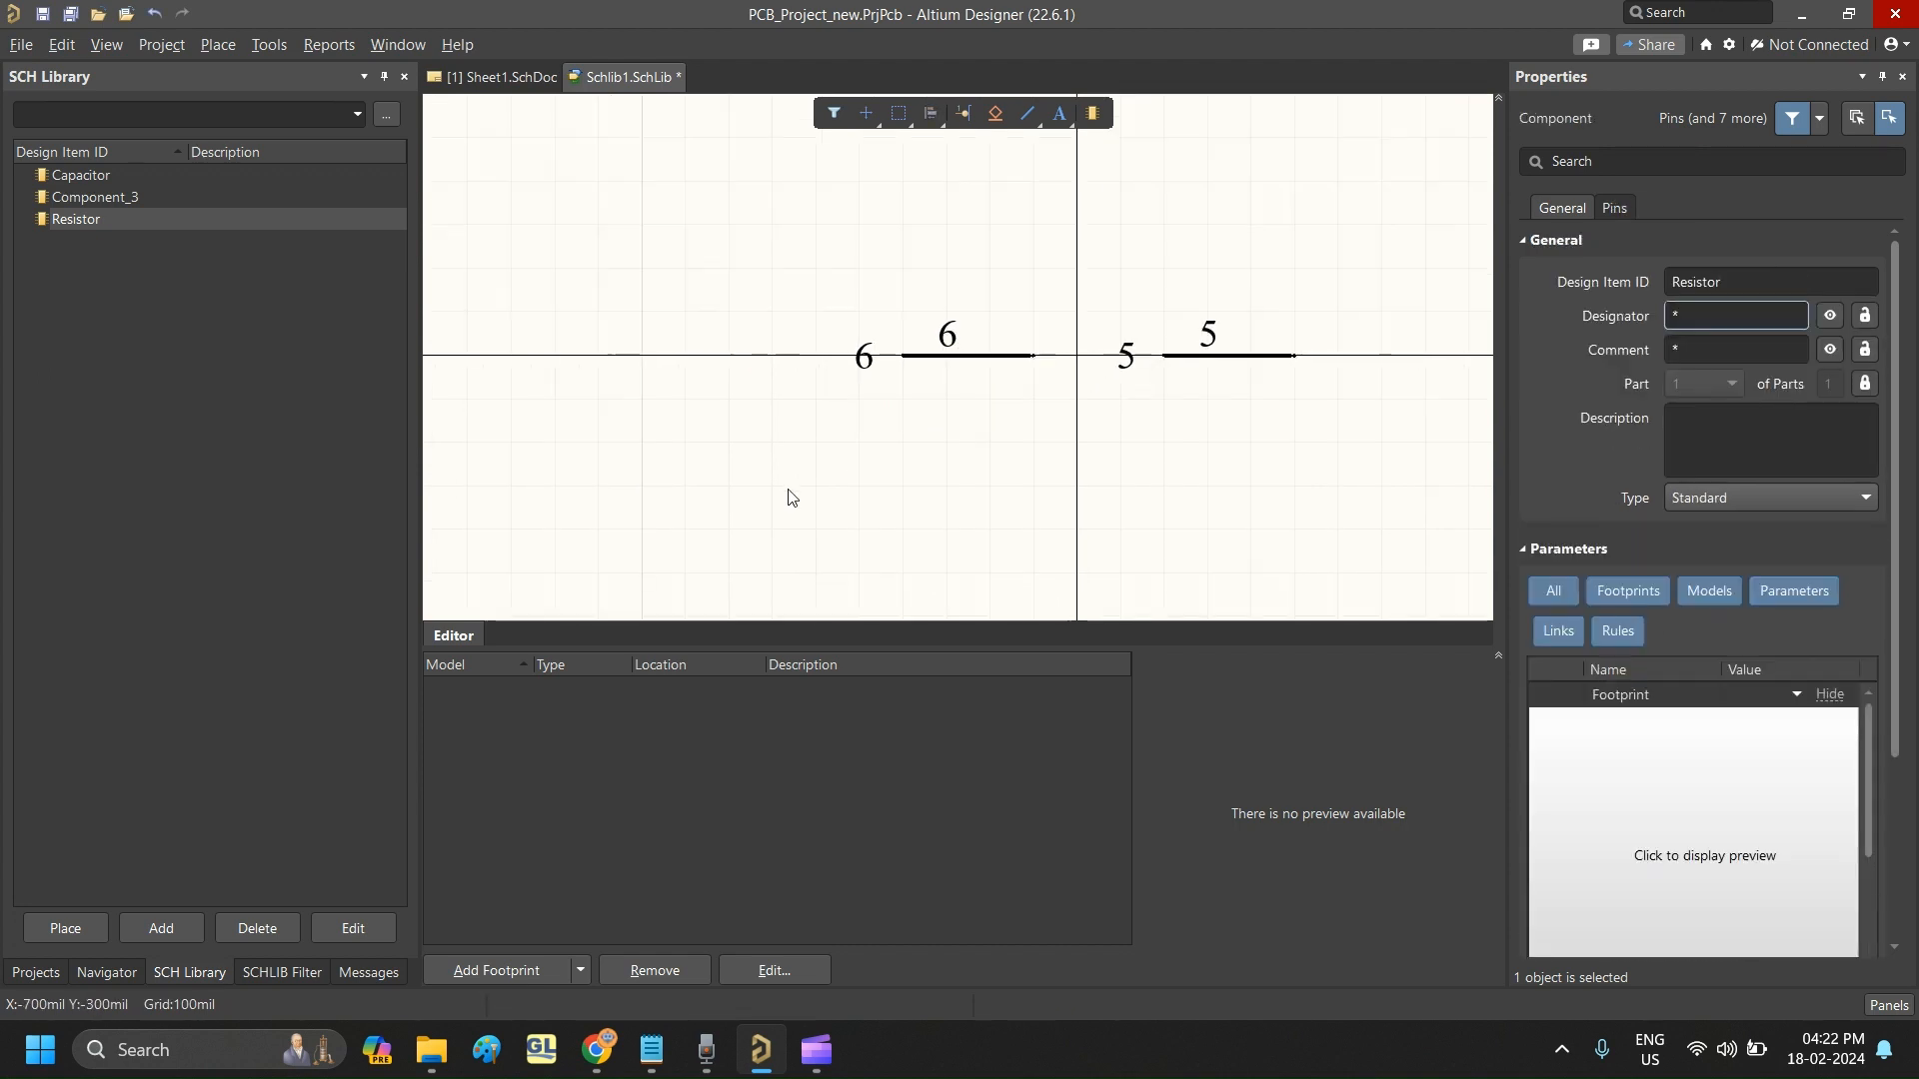
scroll(1039, 444, "up", 3, "ctrl")
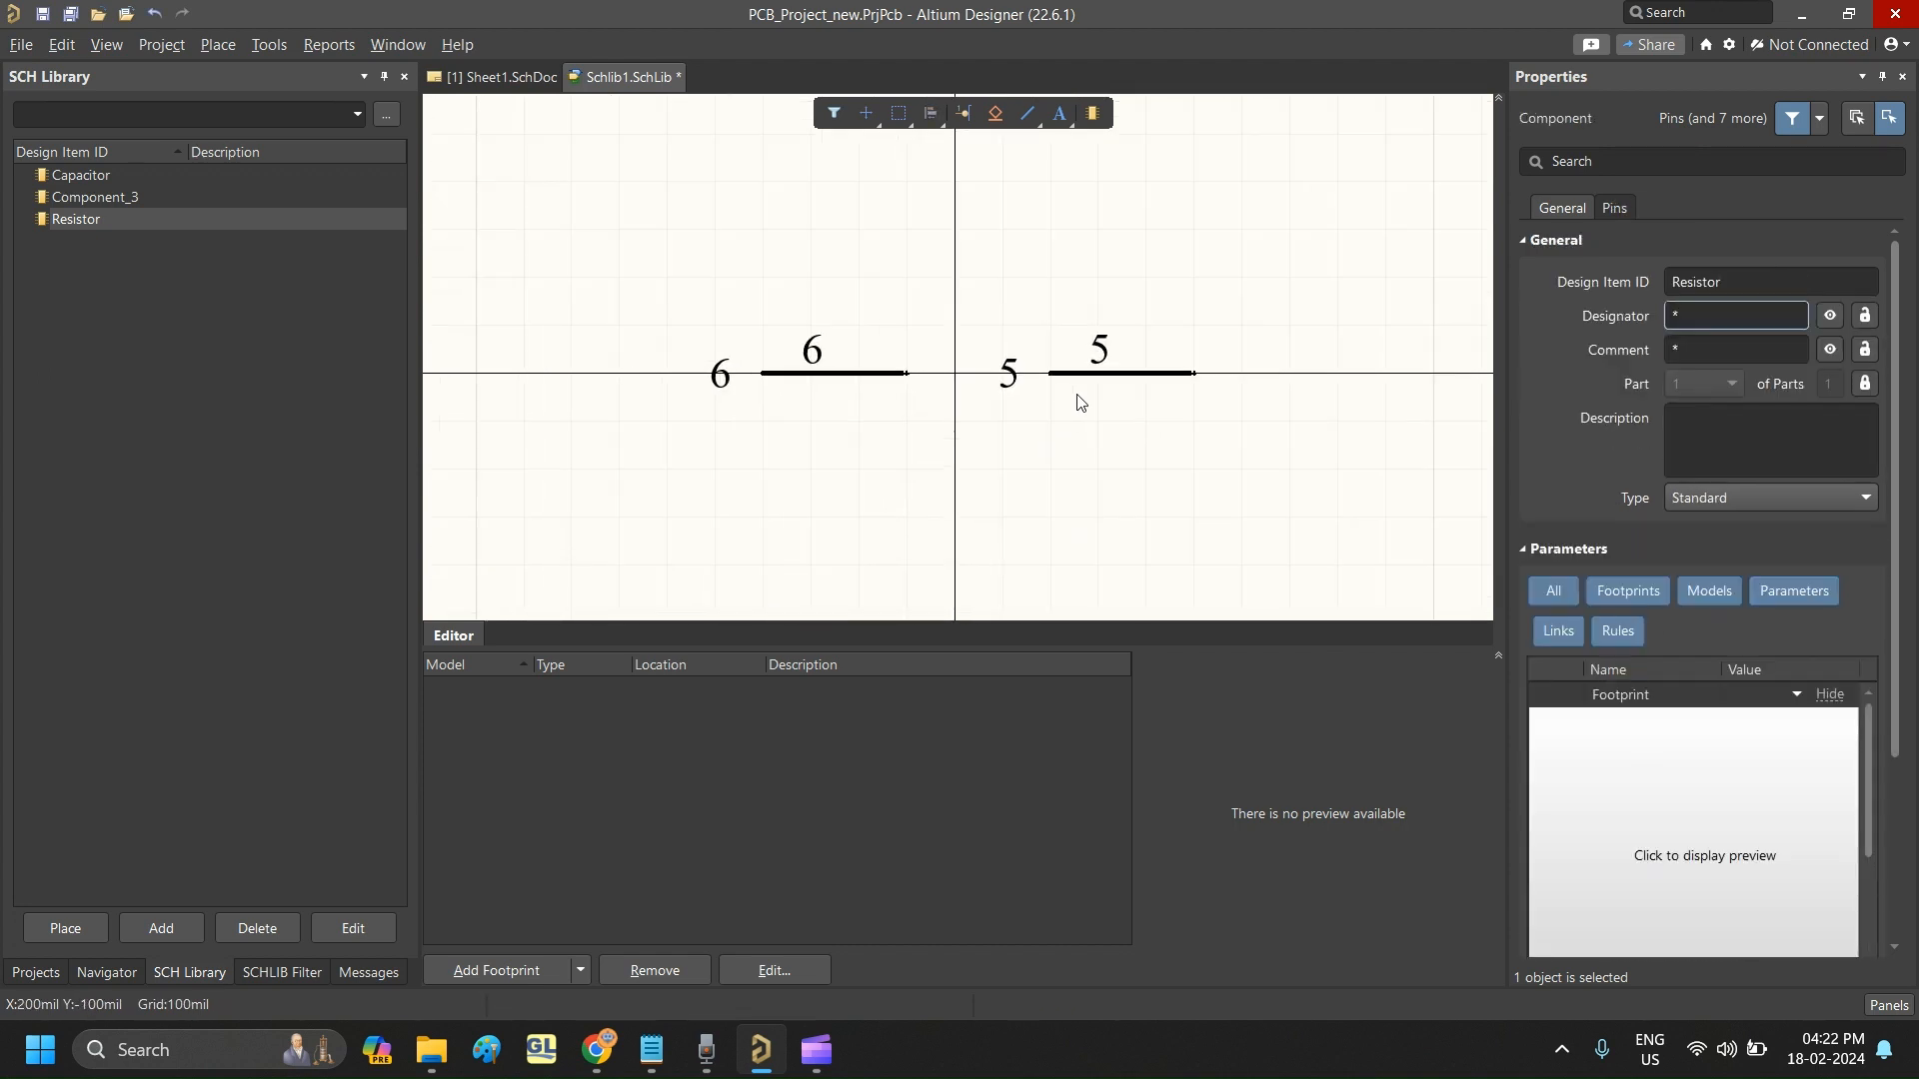
scroll(916, 410, "up", 7, "ctrl")
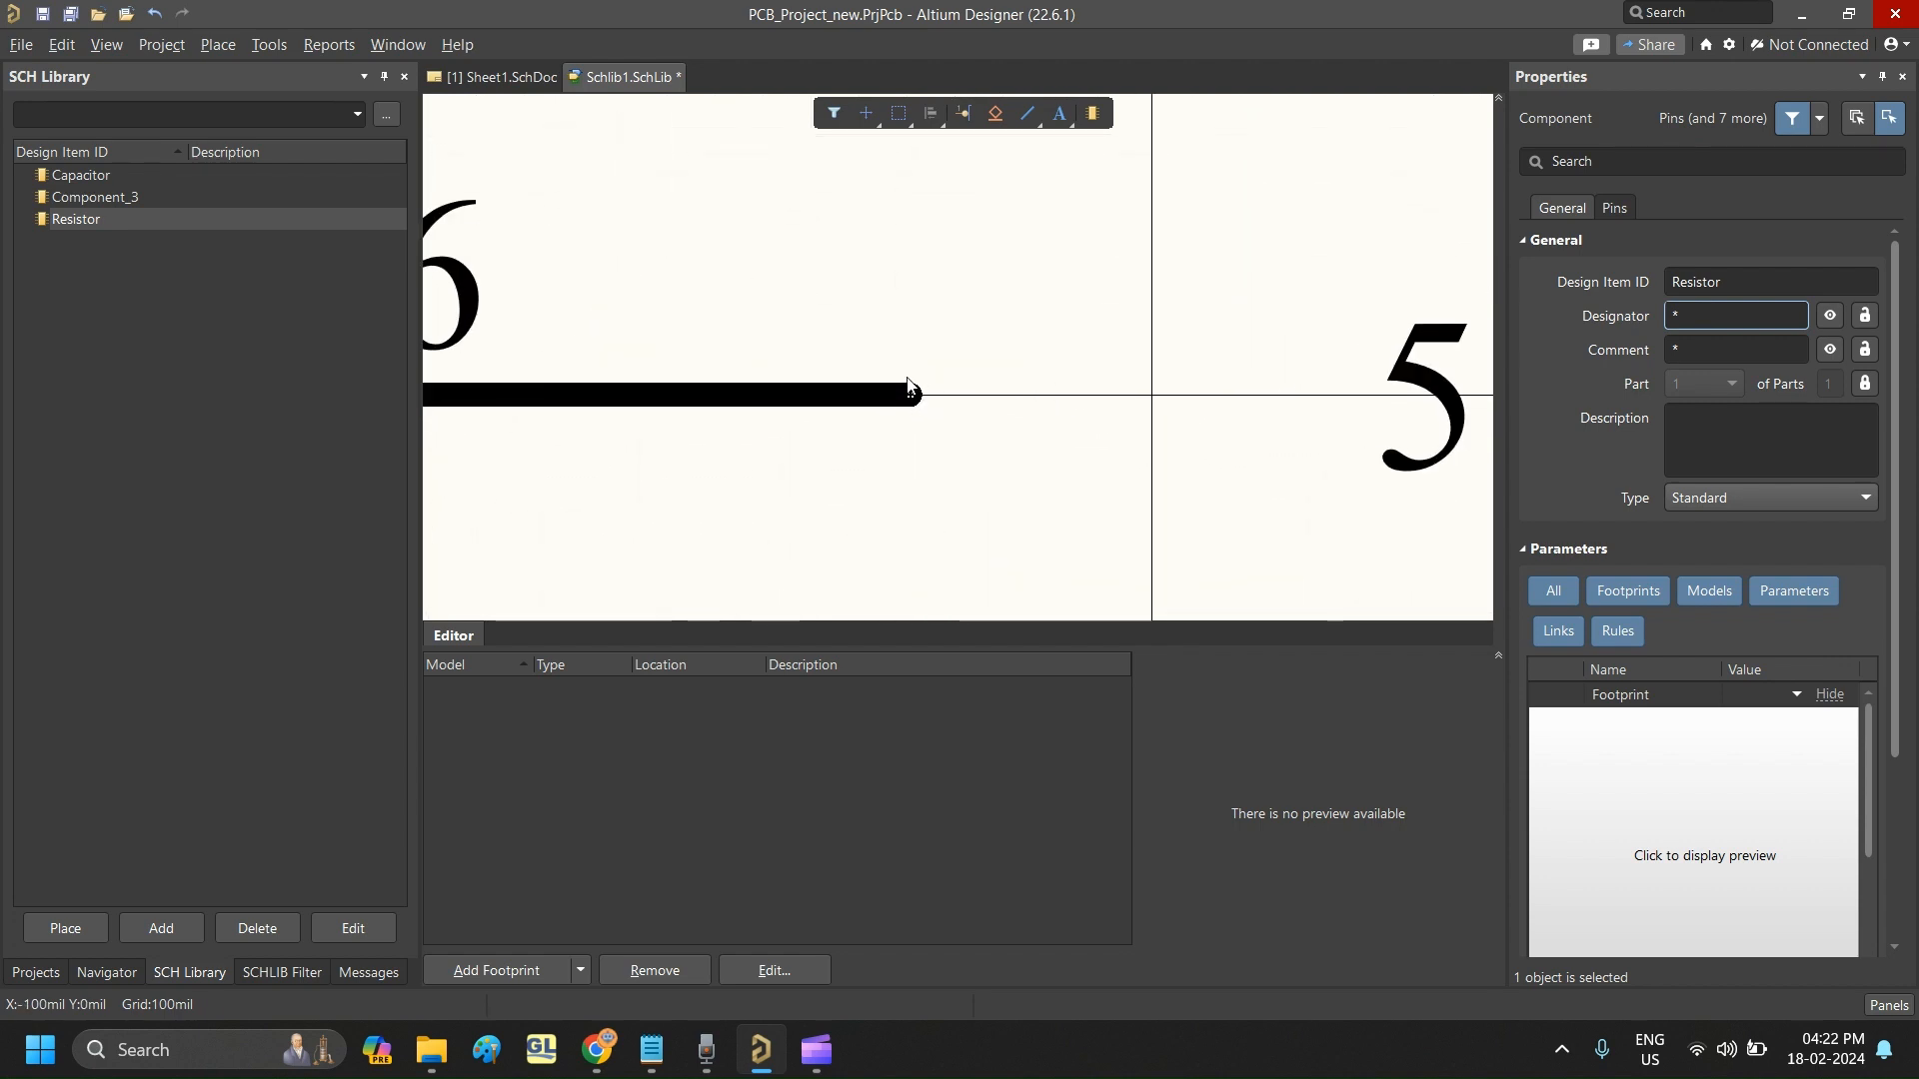
scroll(886, 408, "down", 4, "ctrl")
scroll(1199, 412, "down", 1, "ctrl")
scroll(1189, 420, "up", 6, "ctrl")
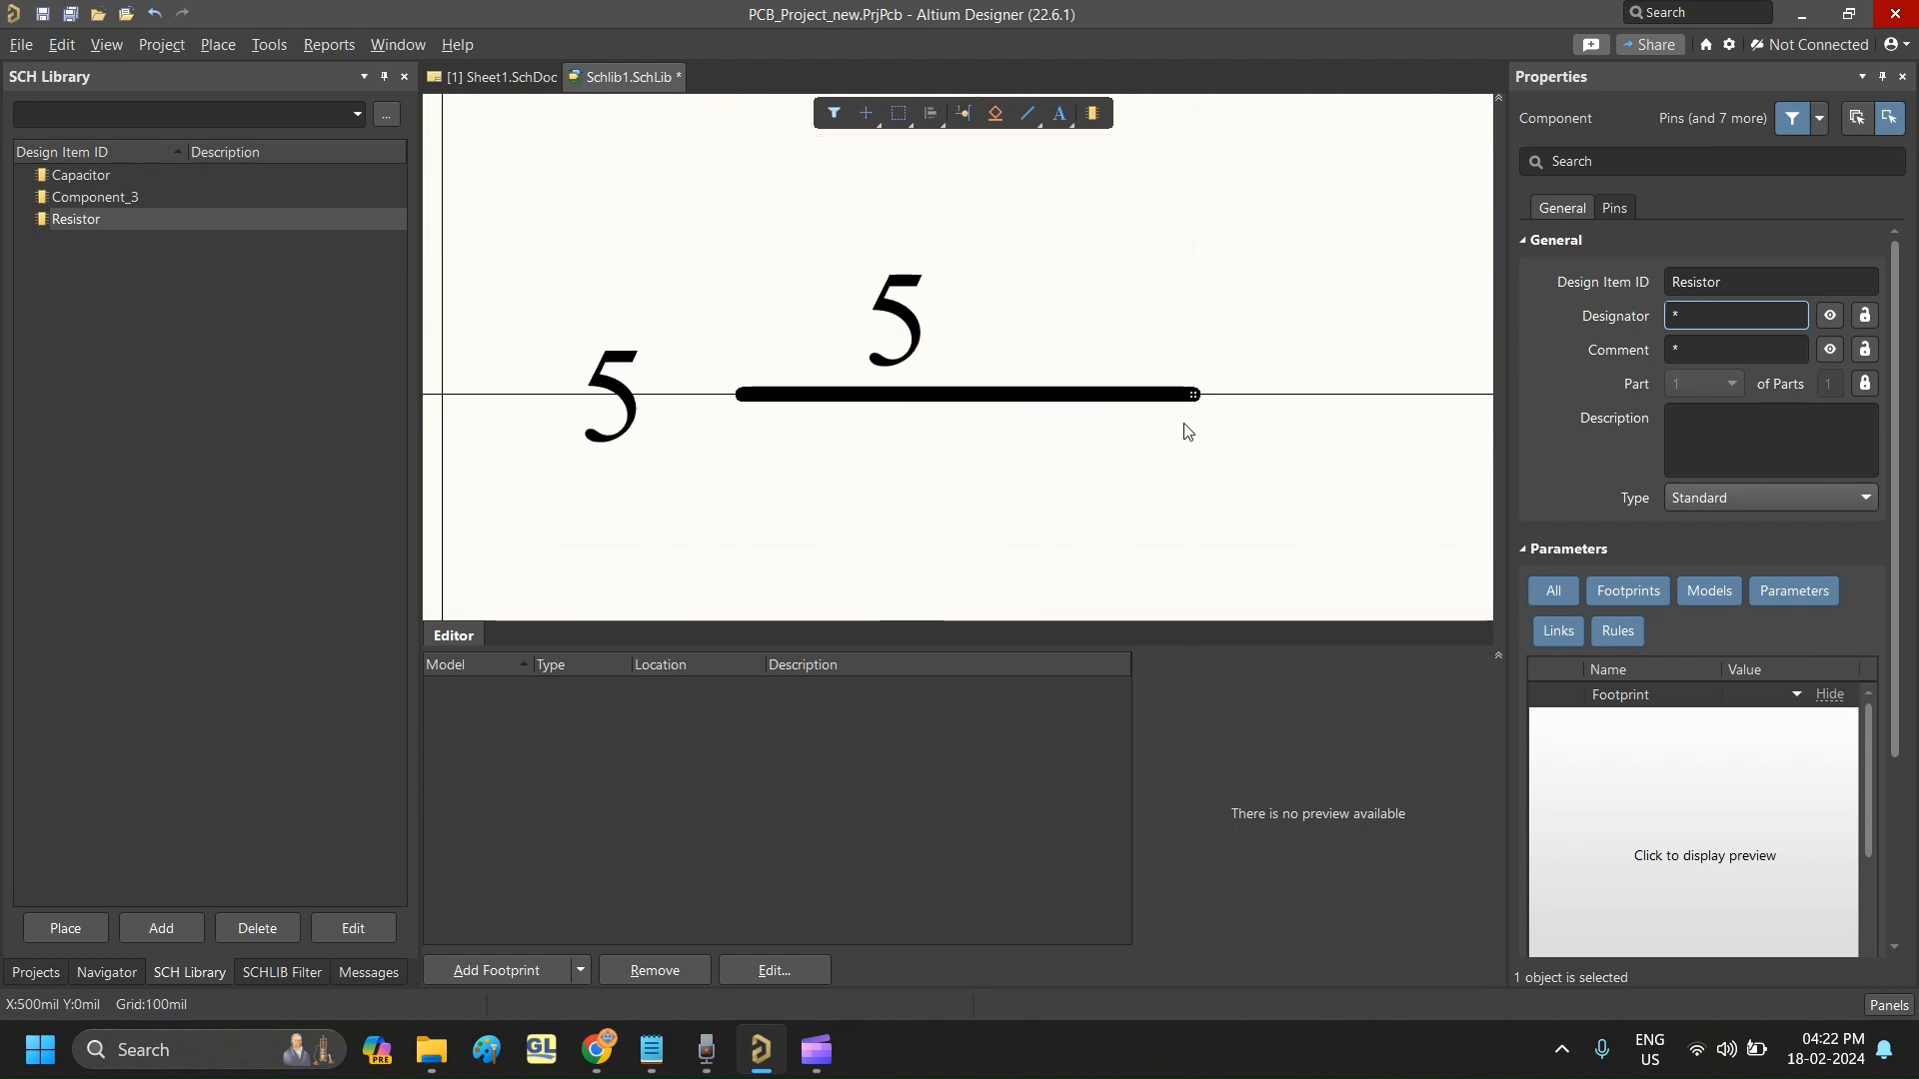
scroll(1203, 405, "down", 5, "ctrl")
scroll(1203, 405, "down", 2, "ctrl")
scroll(944, 405, "up", 2, "ctrl")
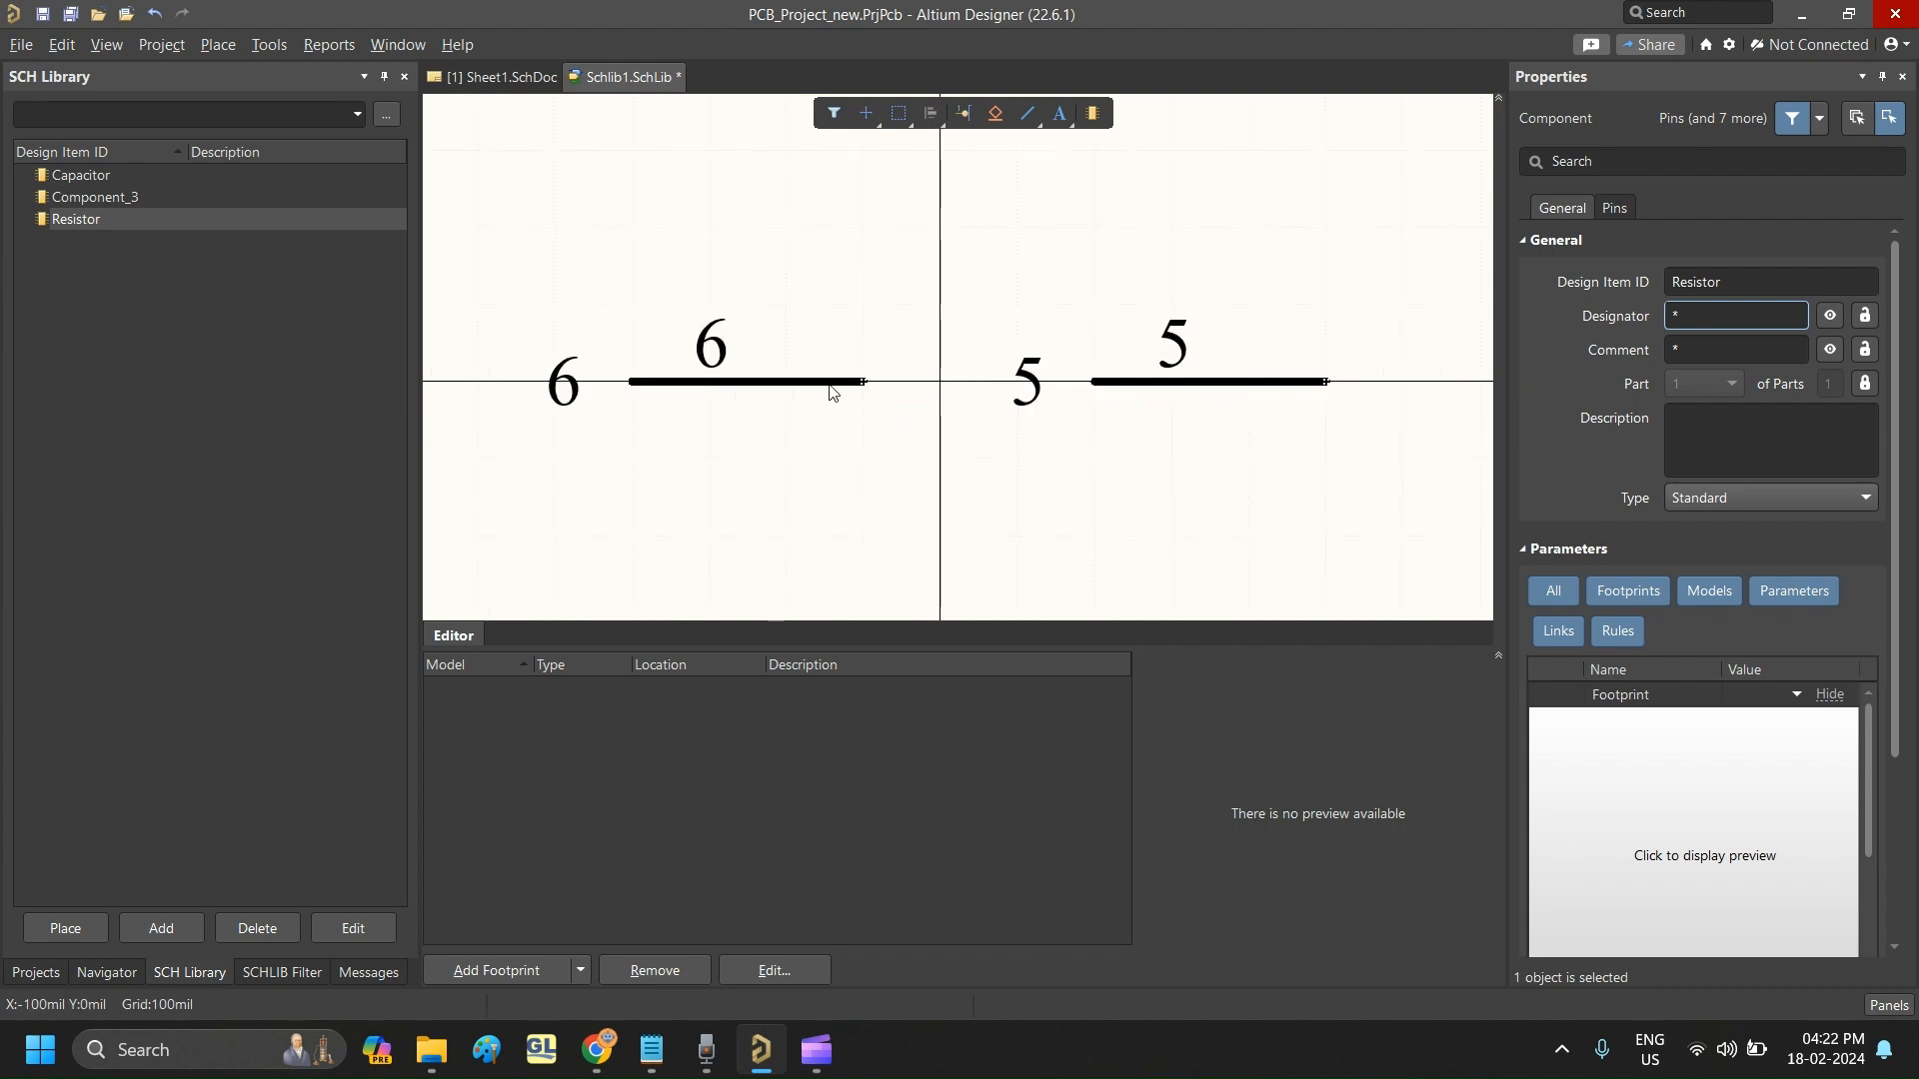
- Rotate the left pin to 180 degrees and reposition it at X -200 mil, Y 0 mil with its connection end outward
left_click_drag(829, 383, 592, 390)
key("space")
key("space")
left_click(737, 416)
left_click(627, 482)
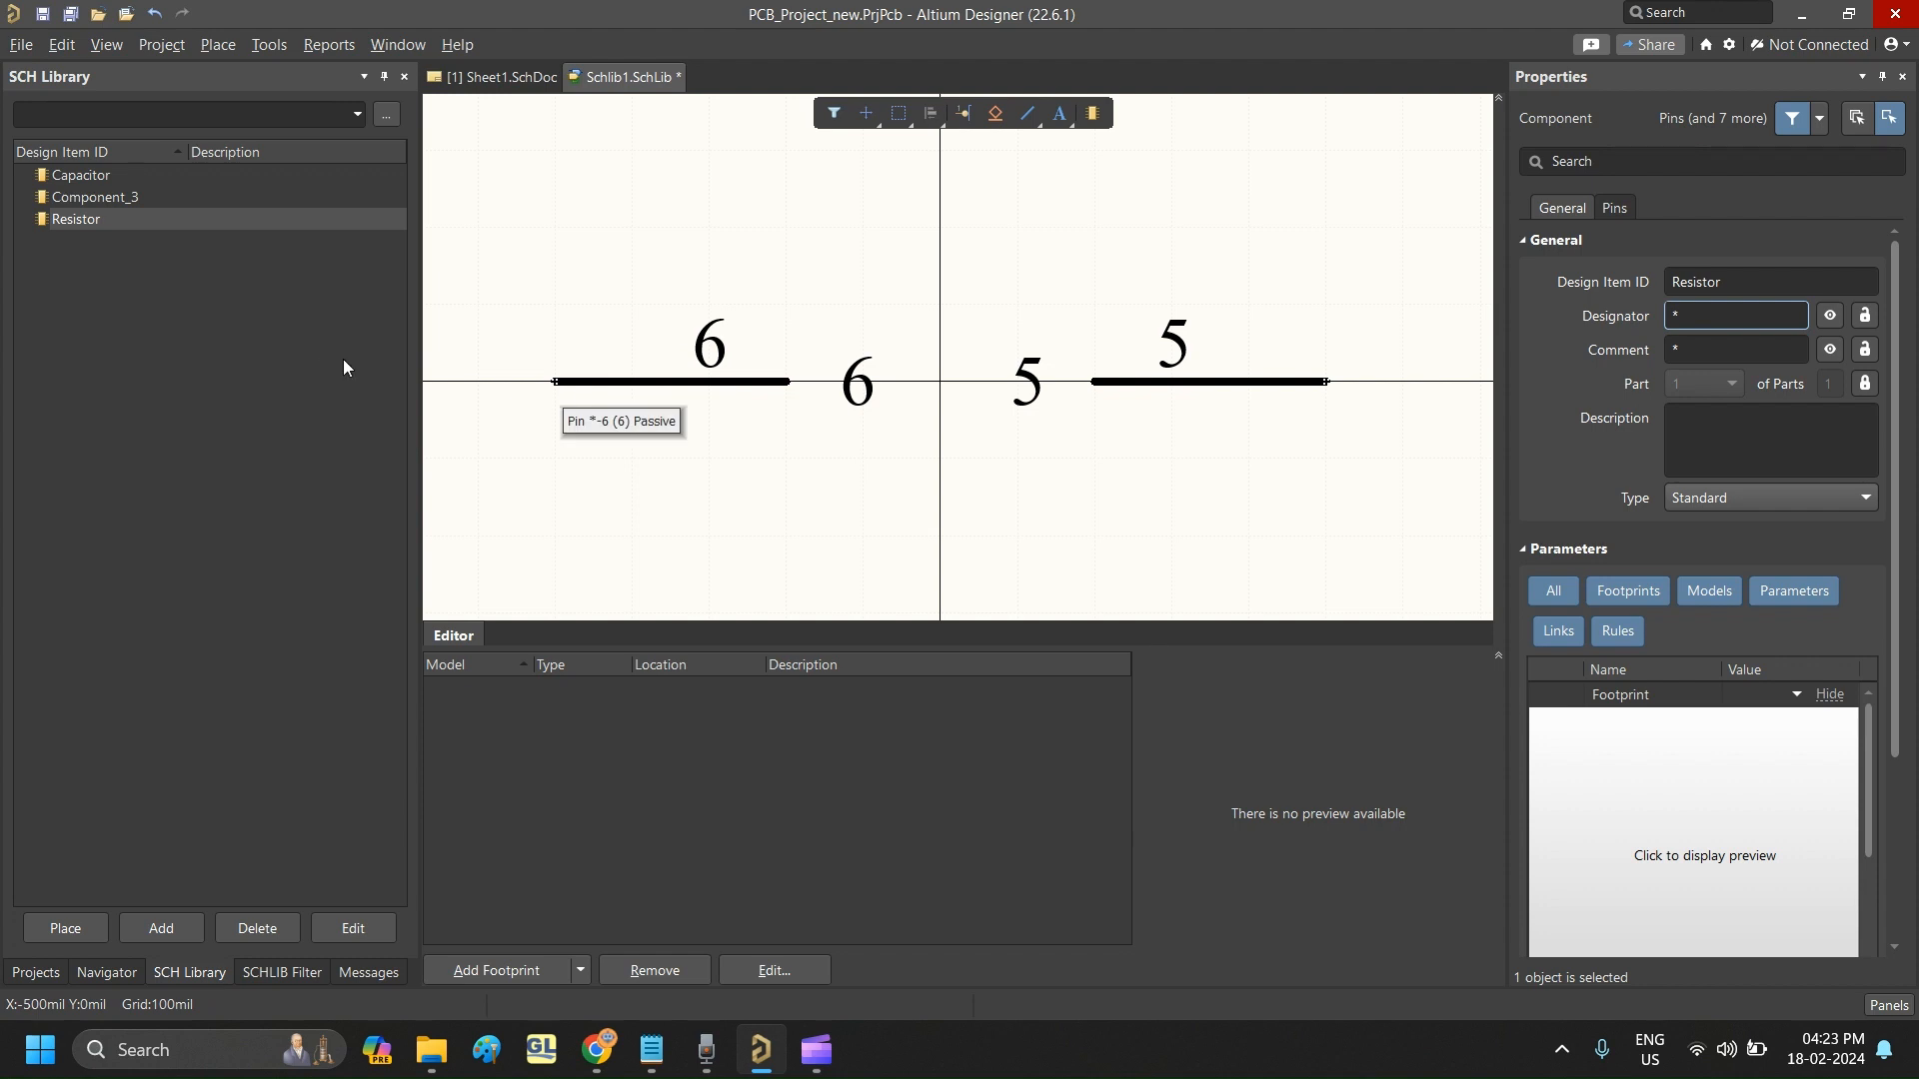
- Set both the designator and the name of the left pin to 1
left_click(737, 382)
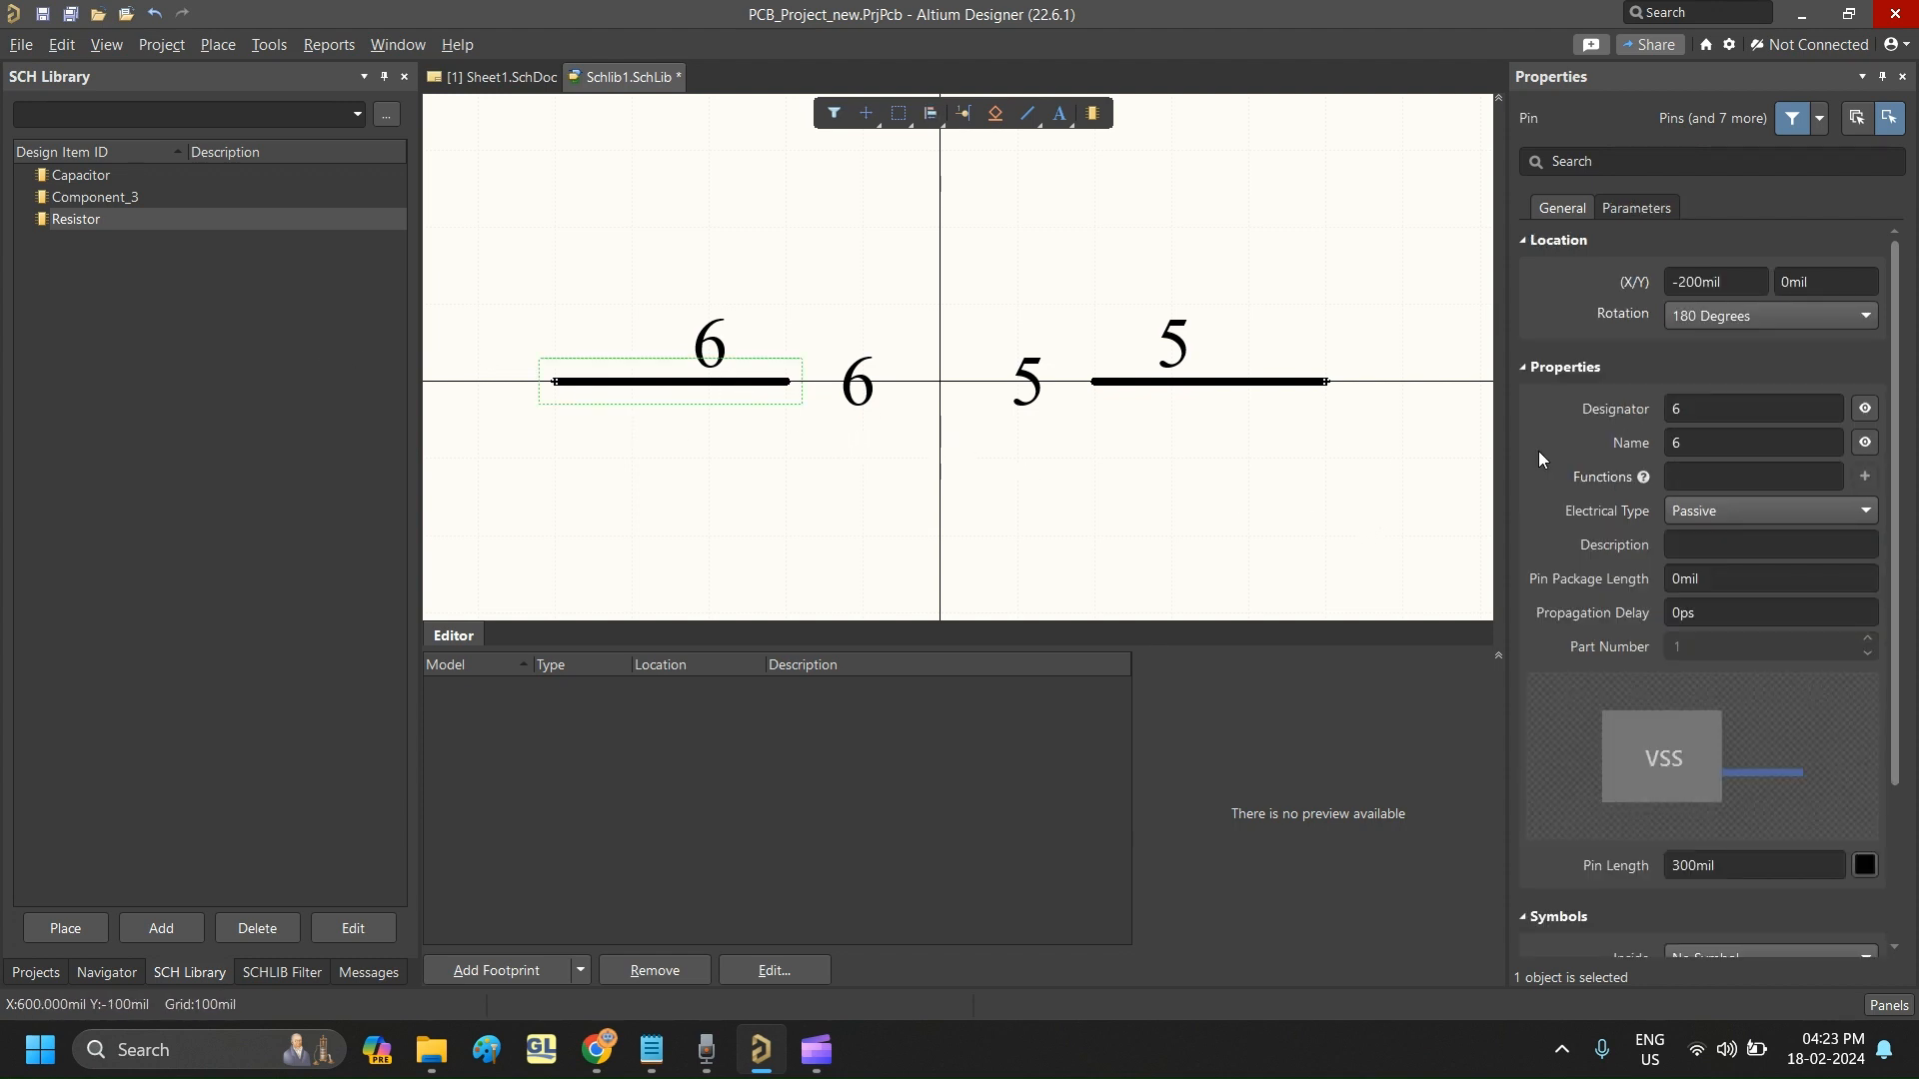
left_click(664, 393)
left_click(664, 393)
left_click(1721, 410)
type("1")
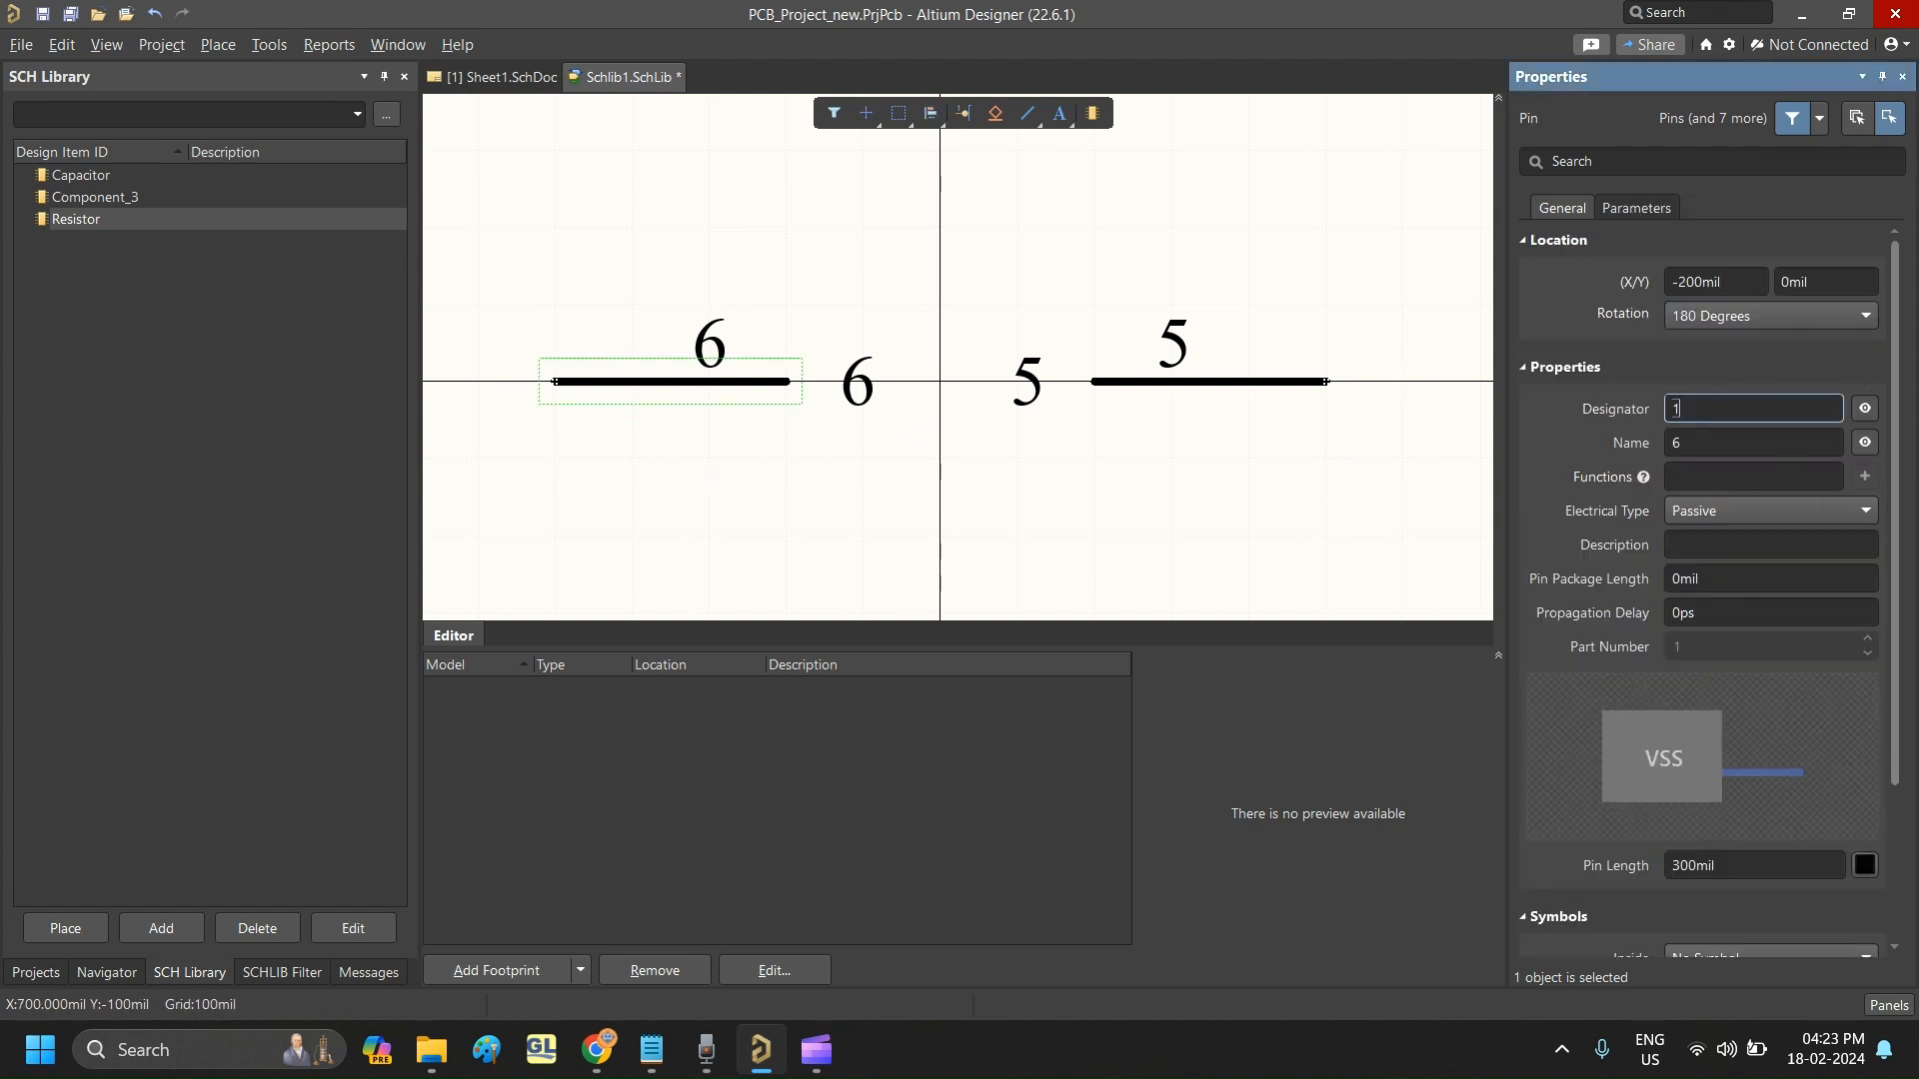
left_click(1713, 436)
type("1")
left_click(1280, 402)
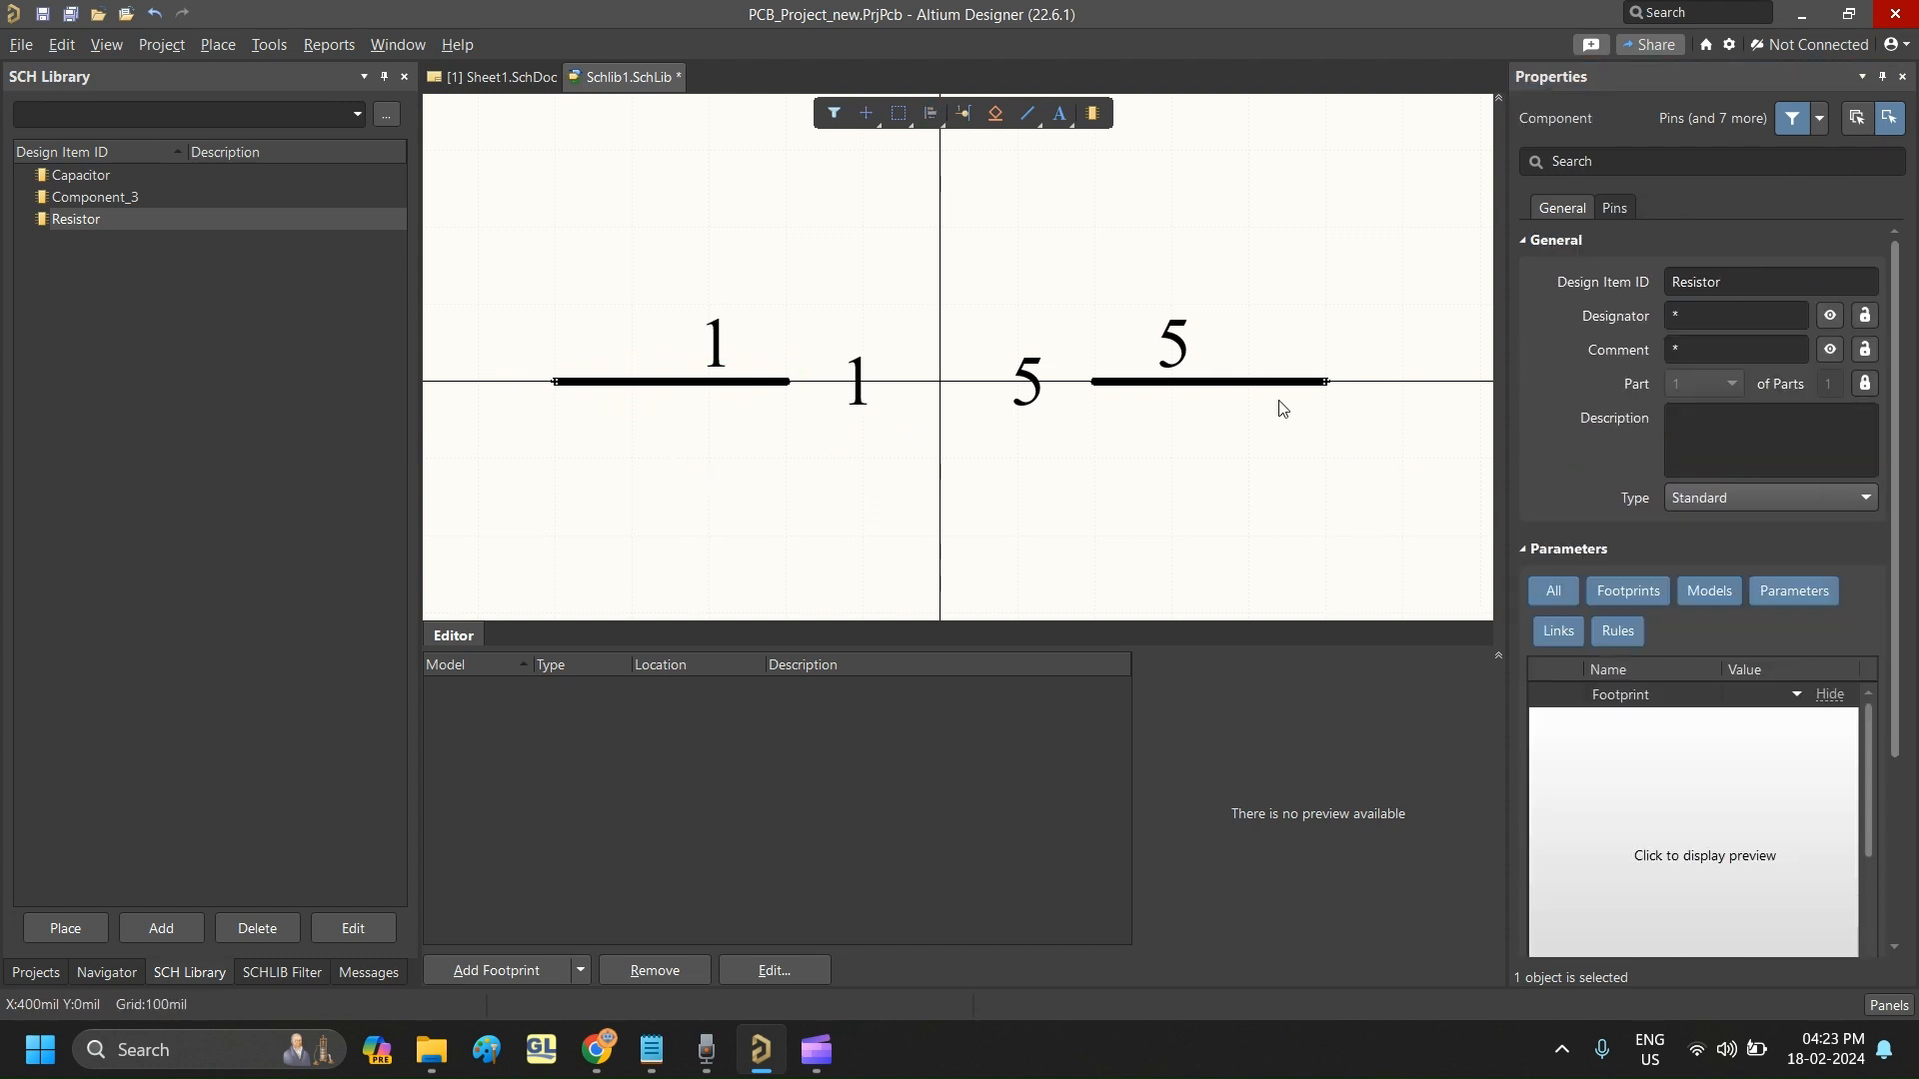
- Set both the designator and the name of the right pin to 2
left_click(1283, 392)
left_click(1751, 410)
type("2")
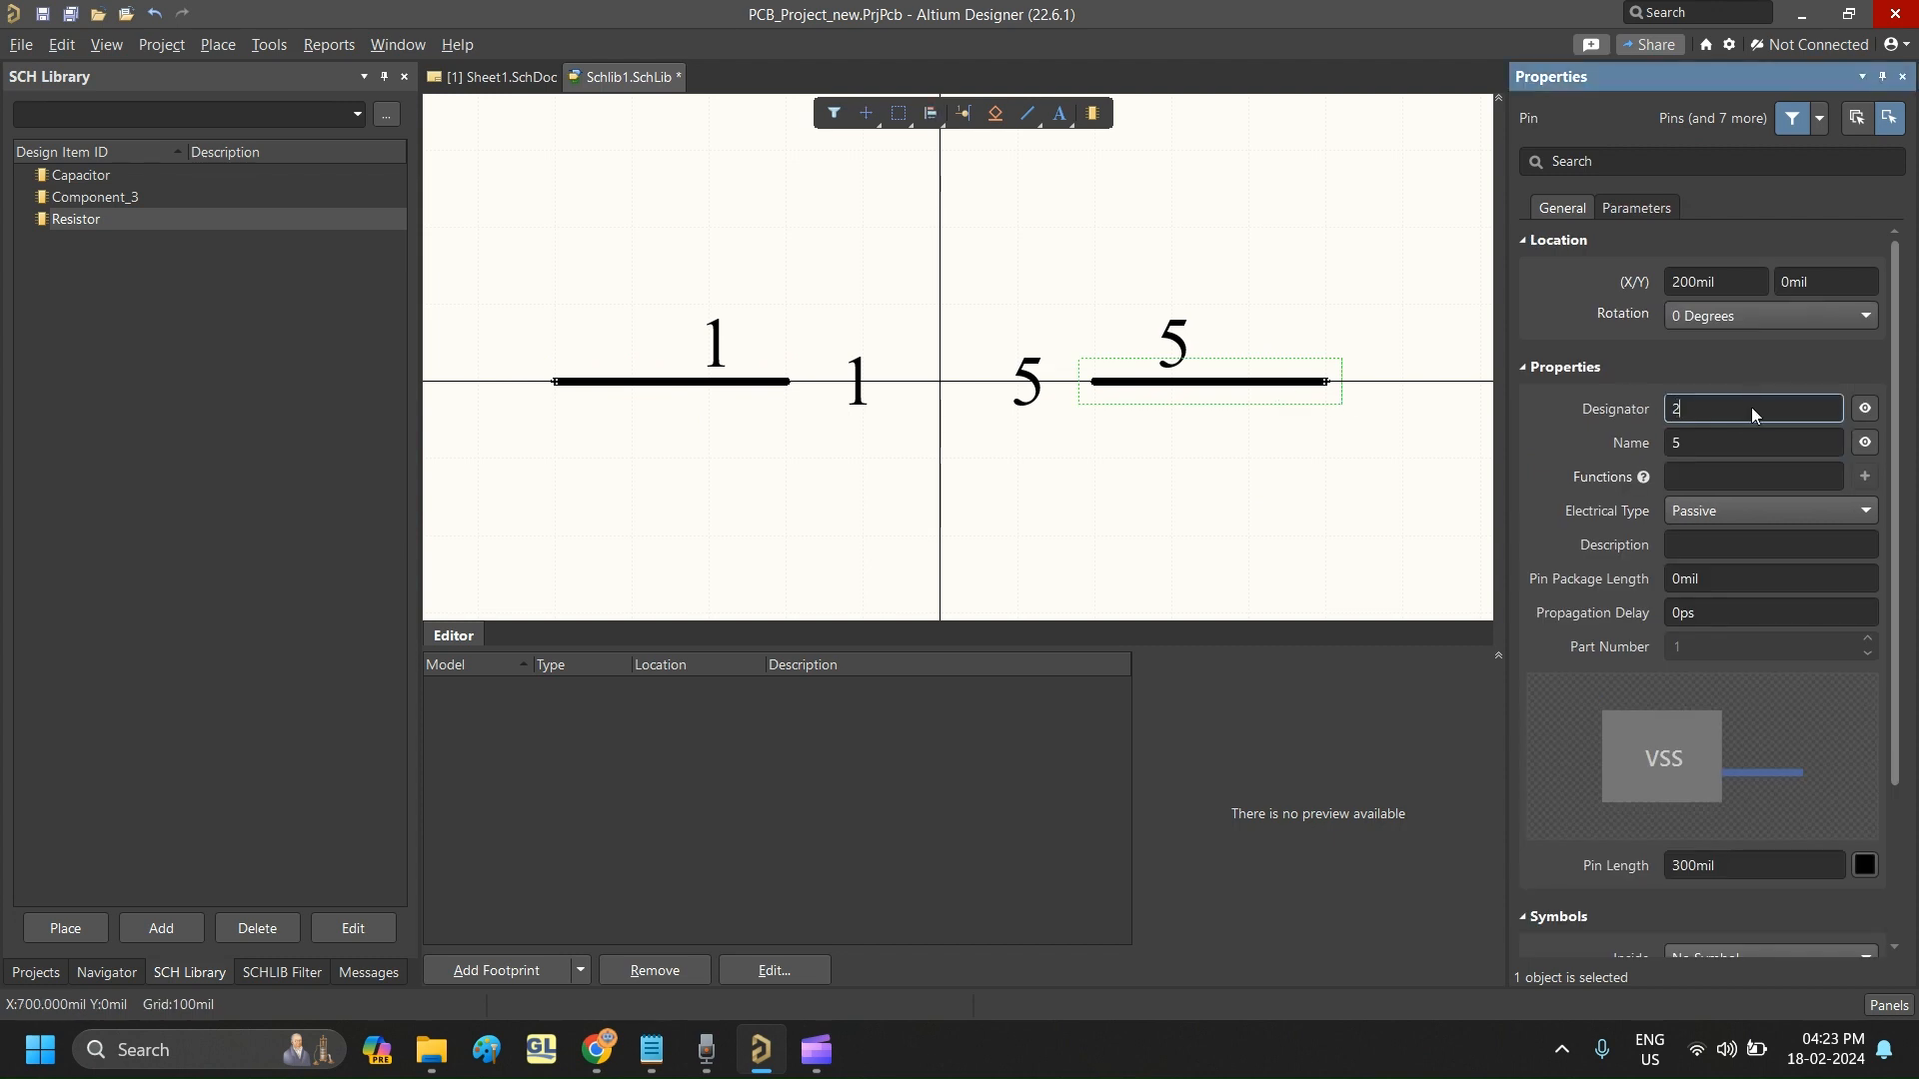
left_click(1746, 436)
type("2")
left_click(1398, 342)
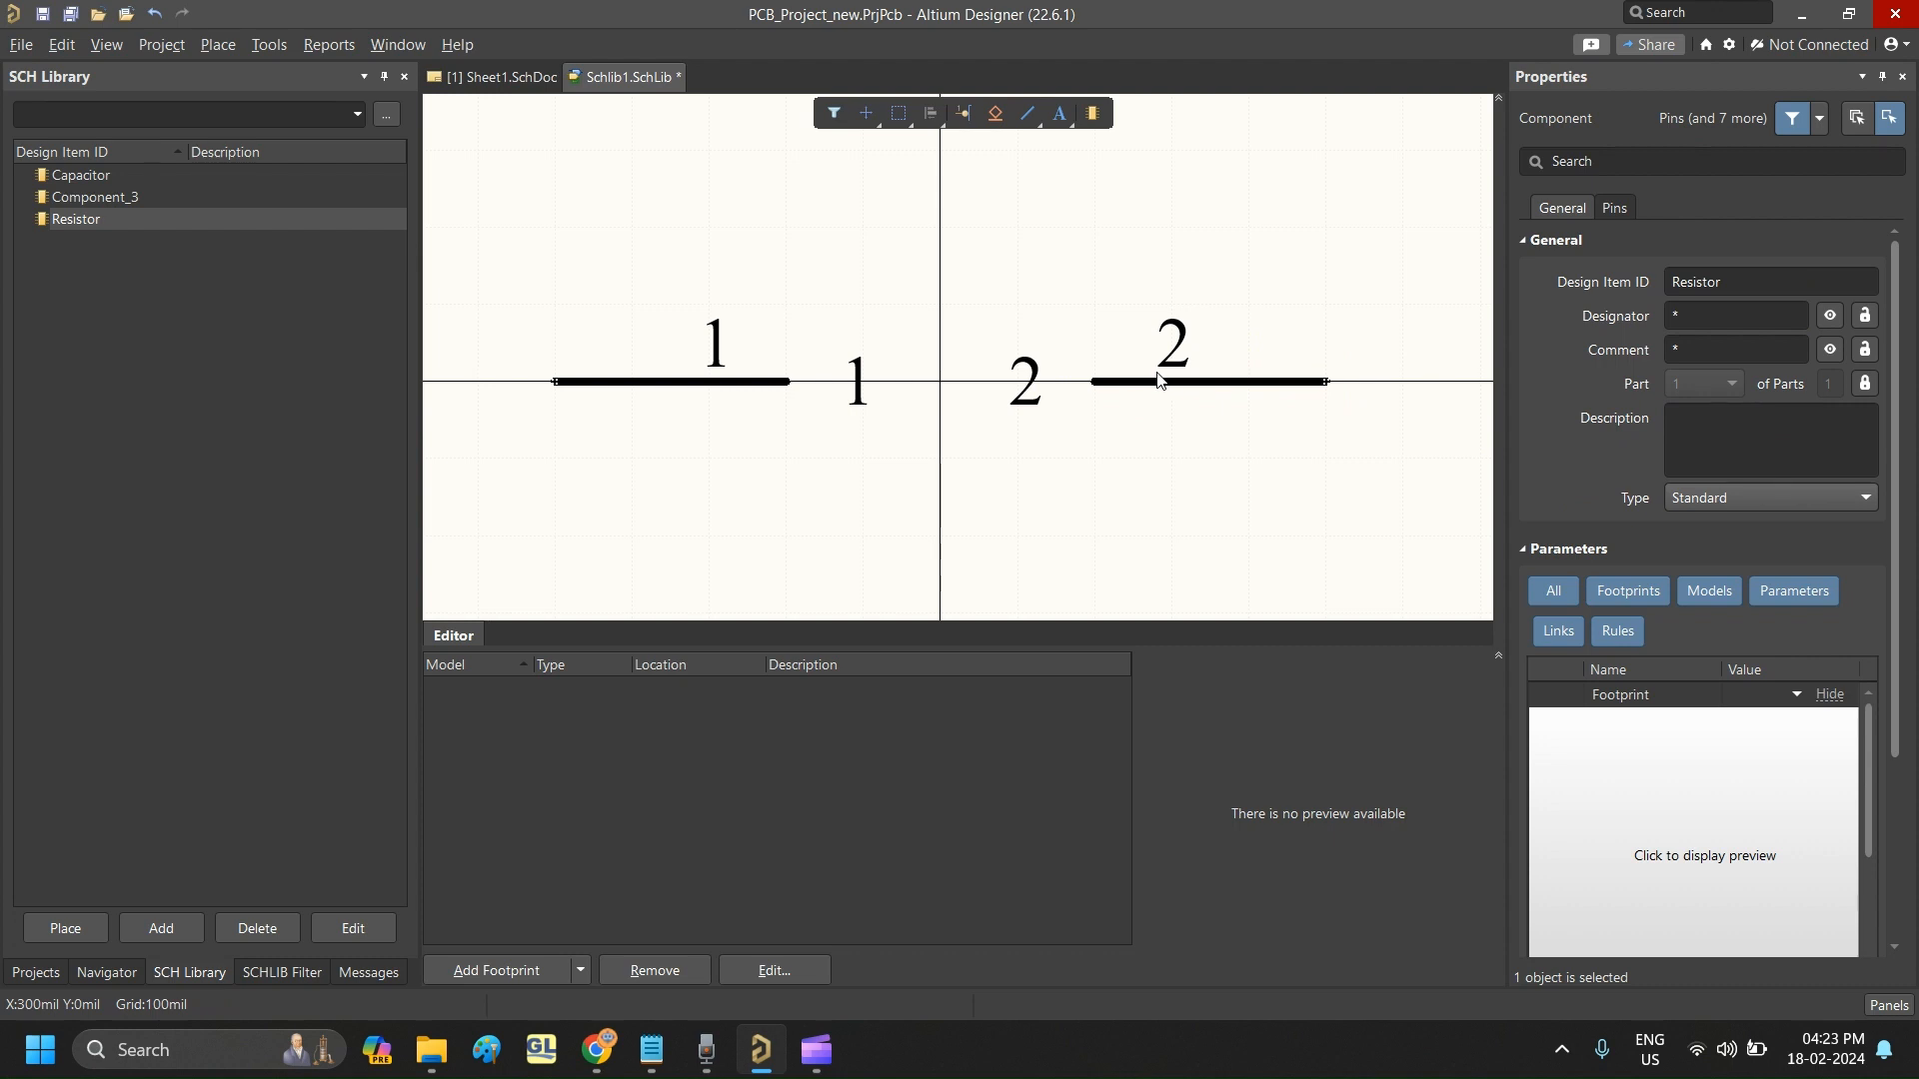
- Set the Resistor component's designator to R? and its comment to "Thin film resistor"
left_click(1683, 316)
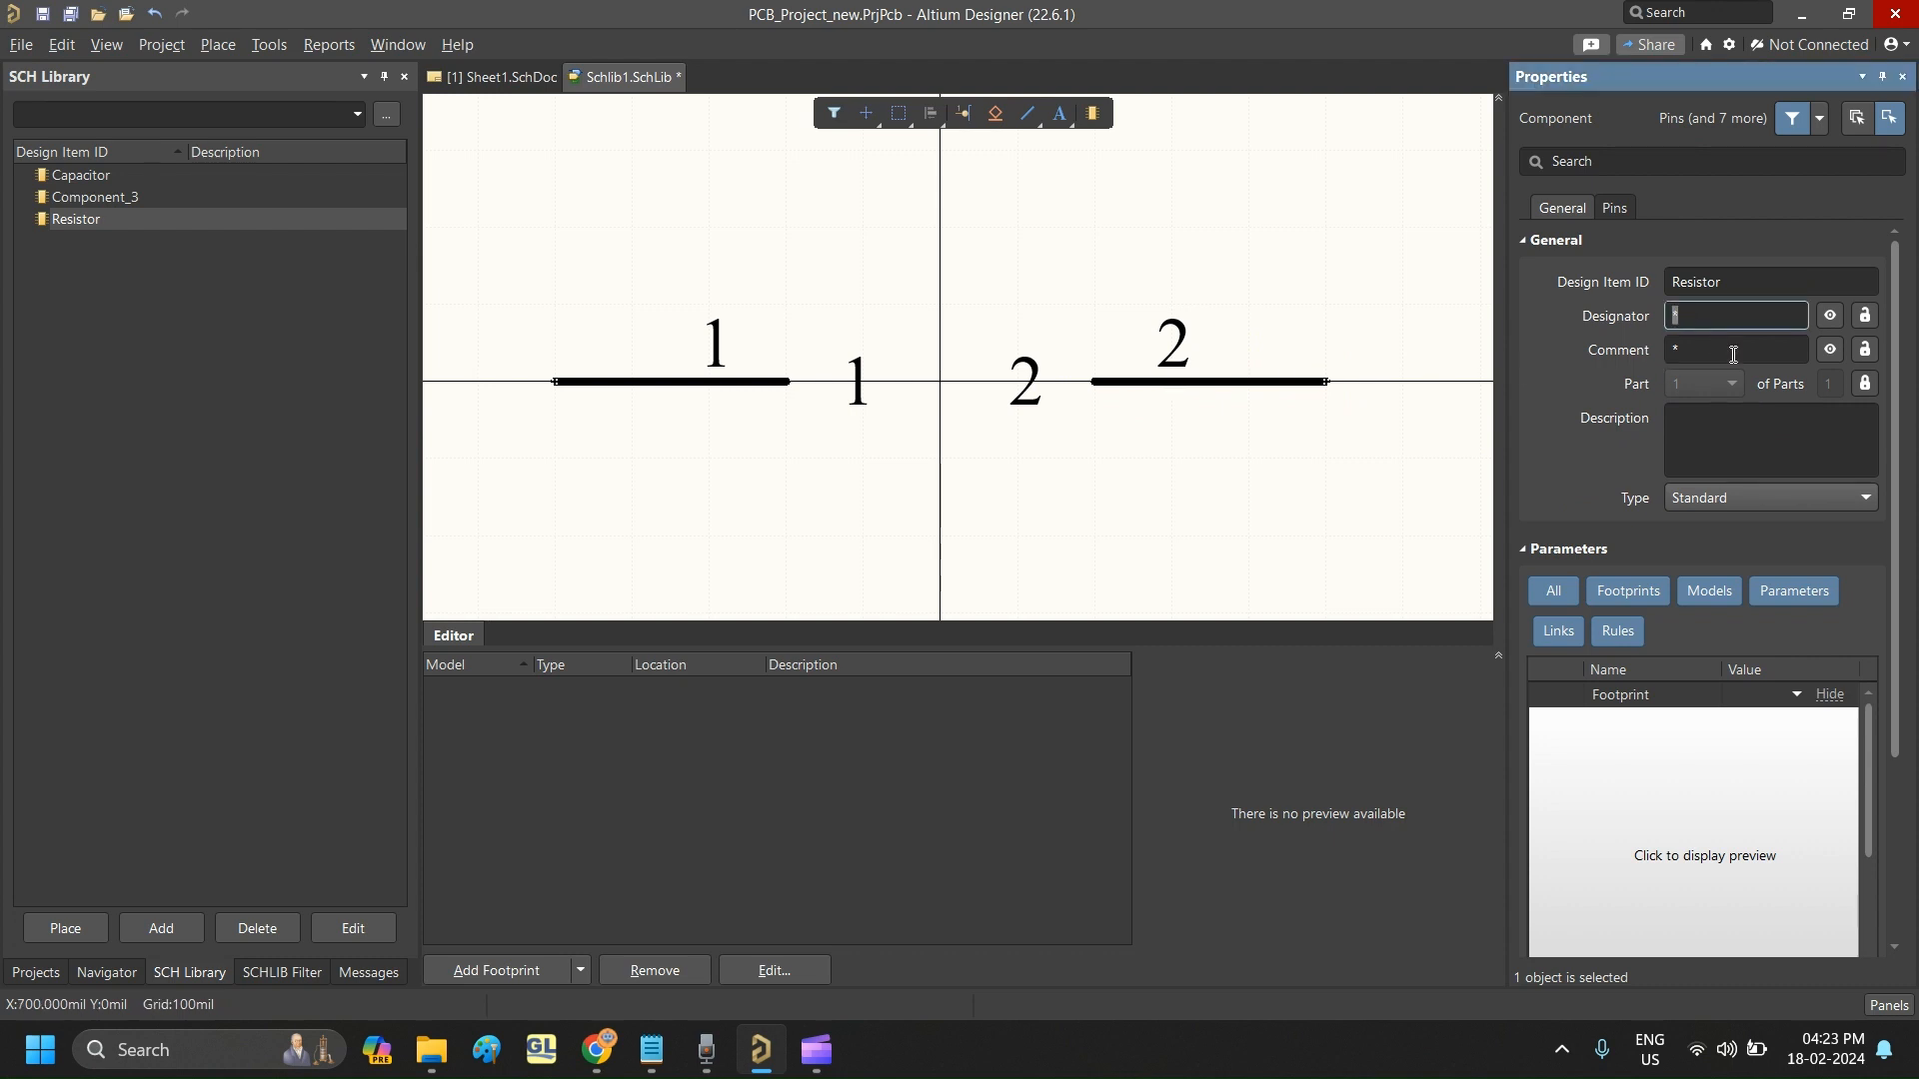
type("R?")
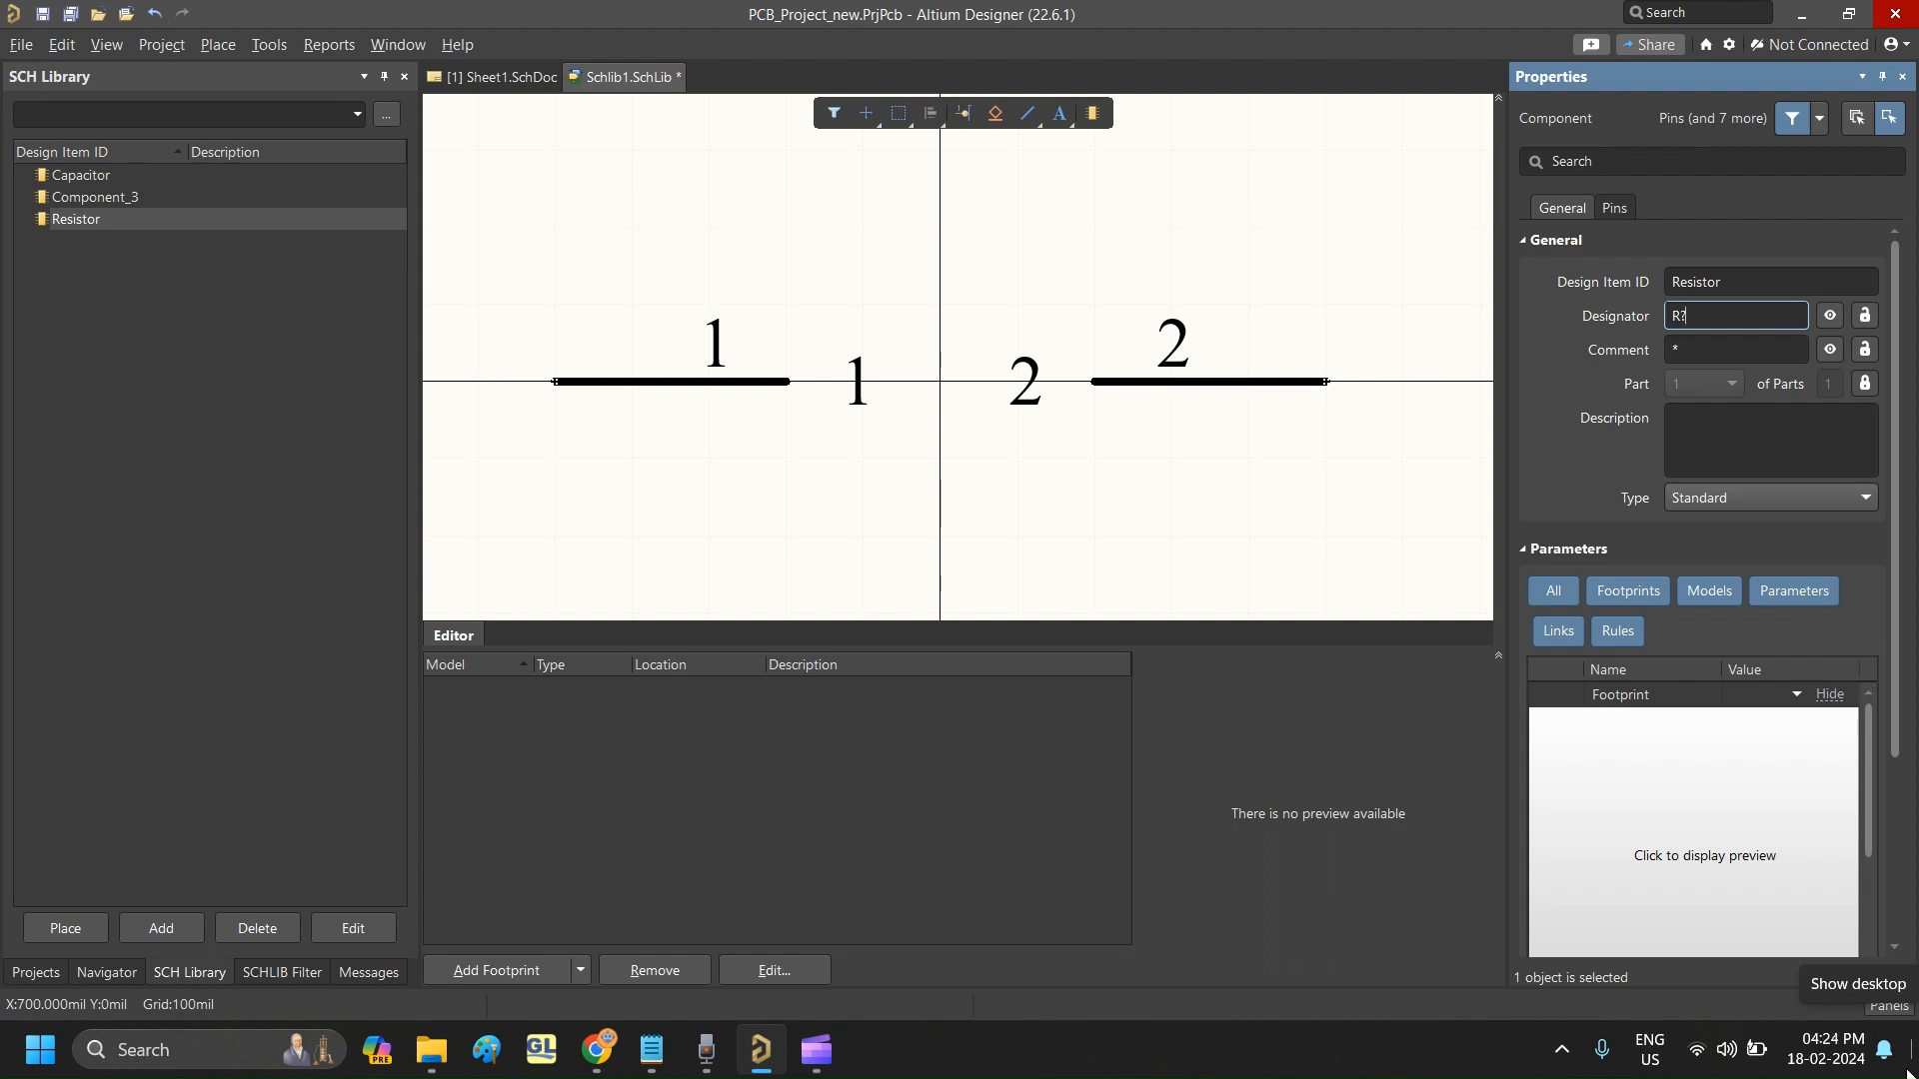
left_click(1707, 349)
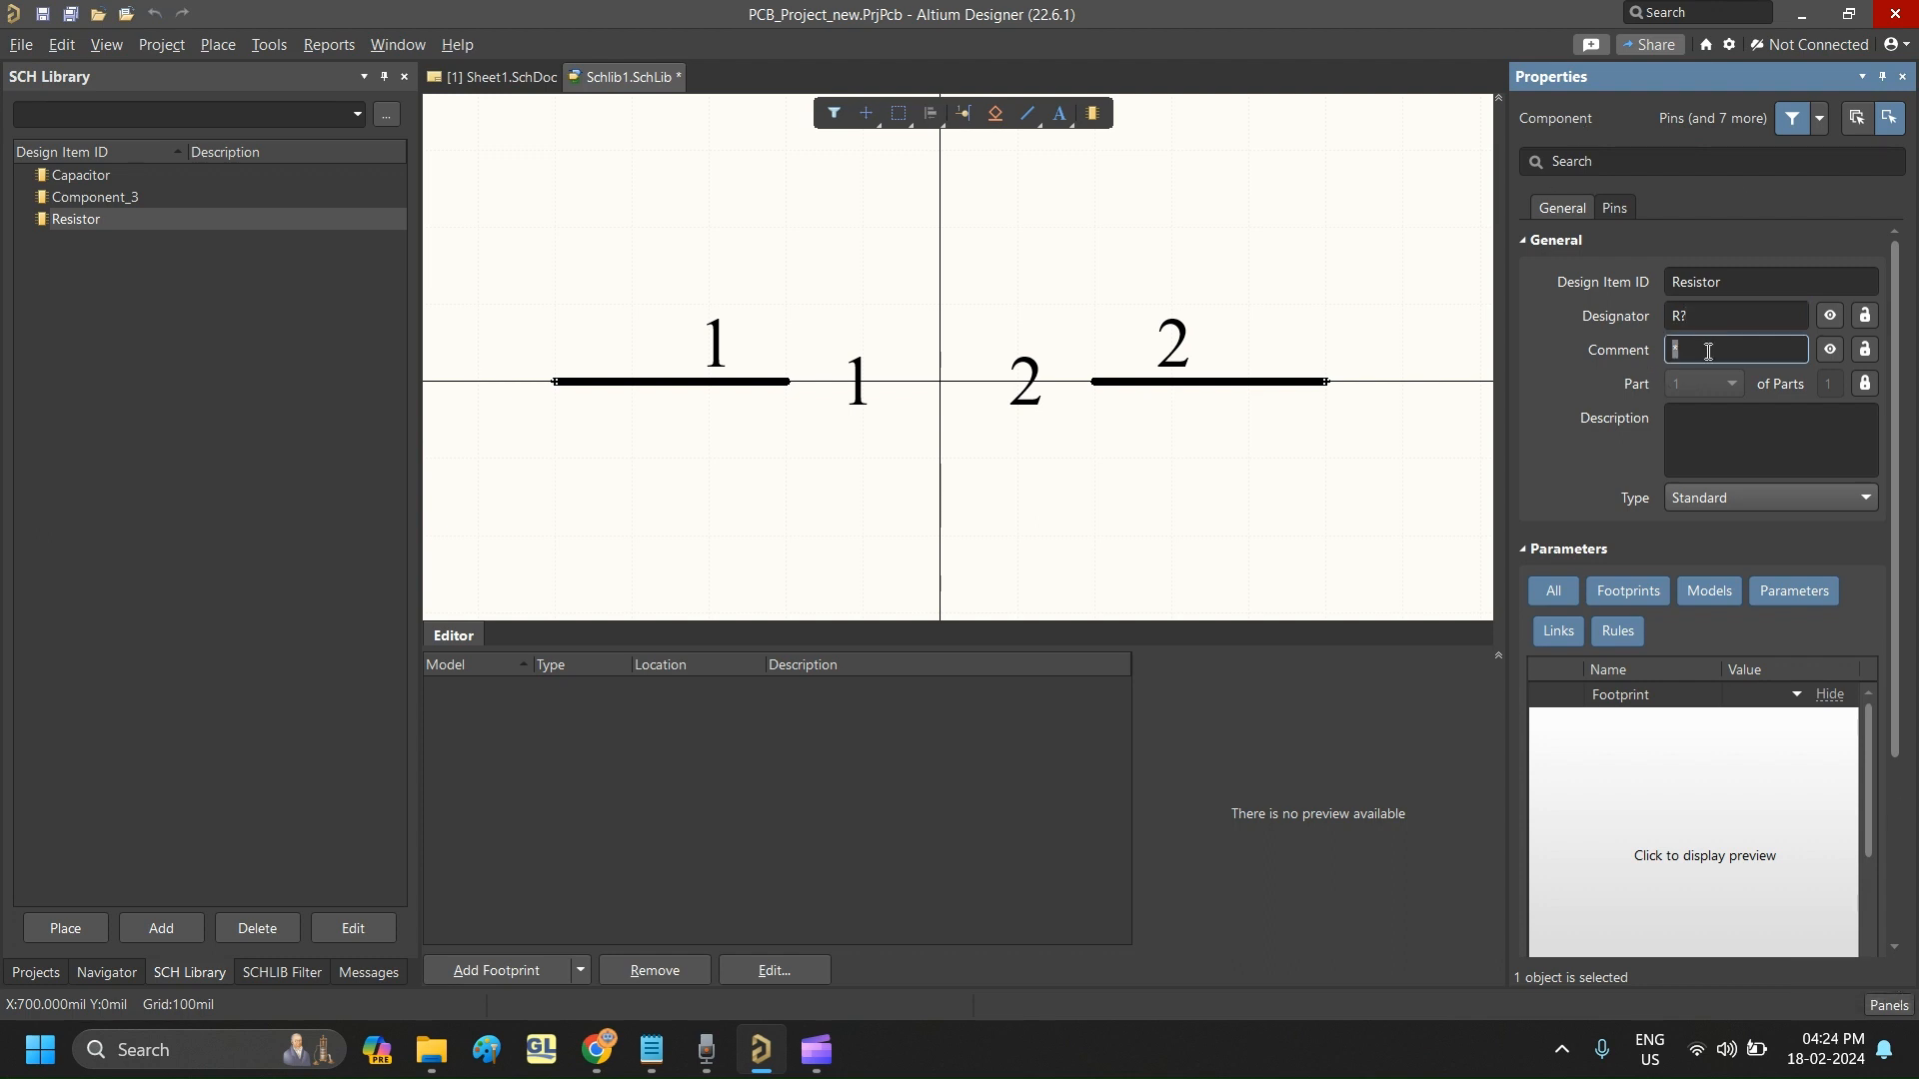
type("Thin")
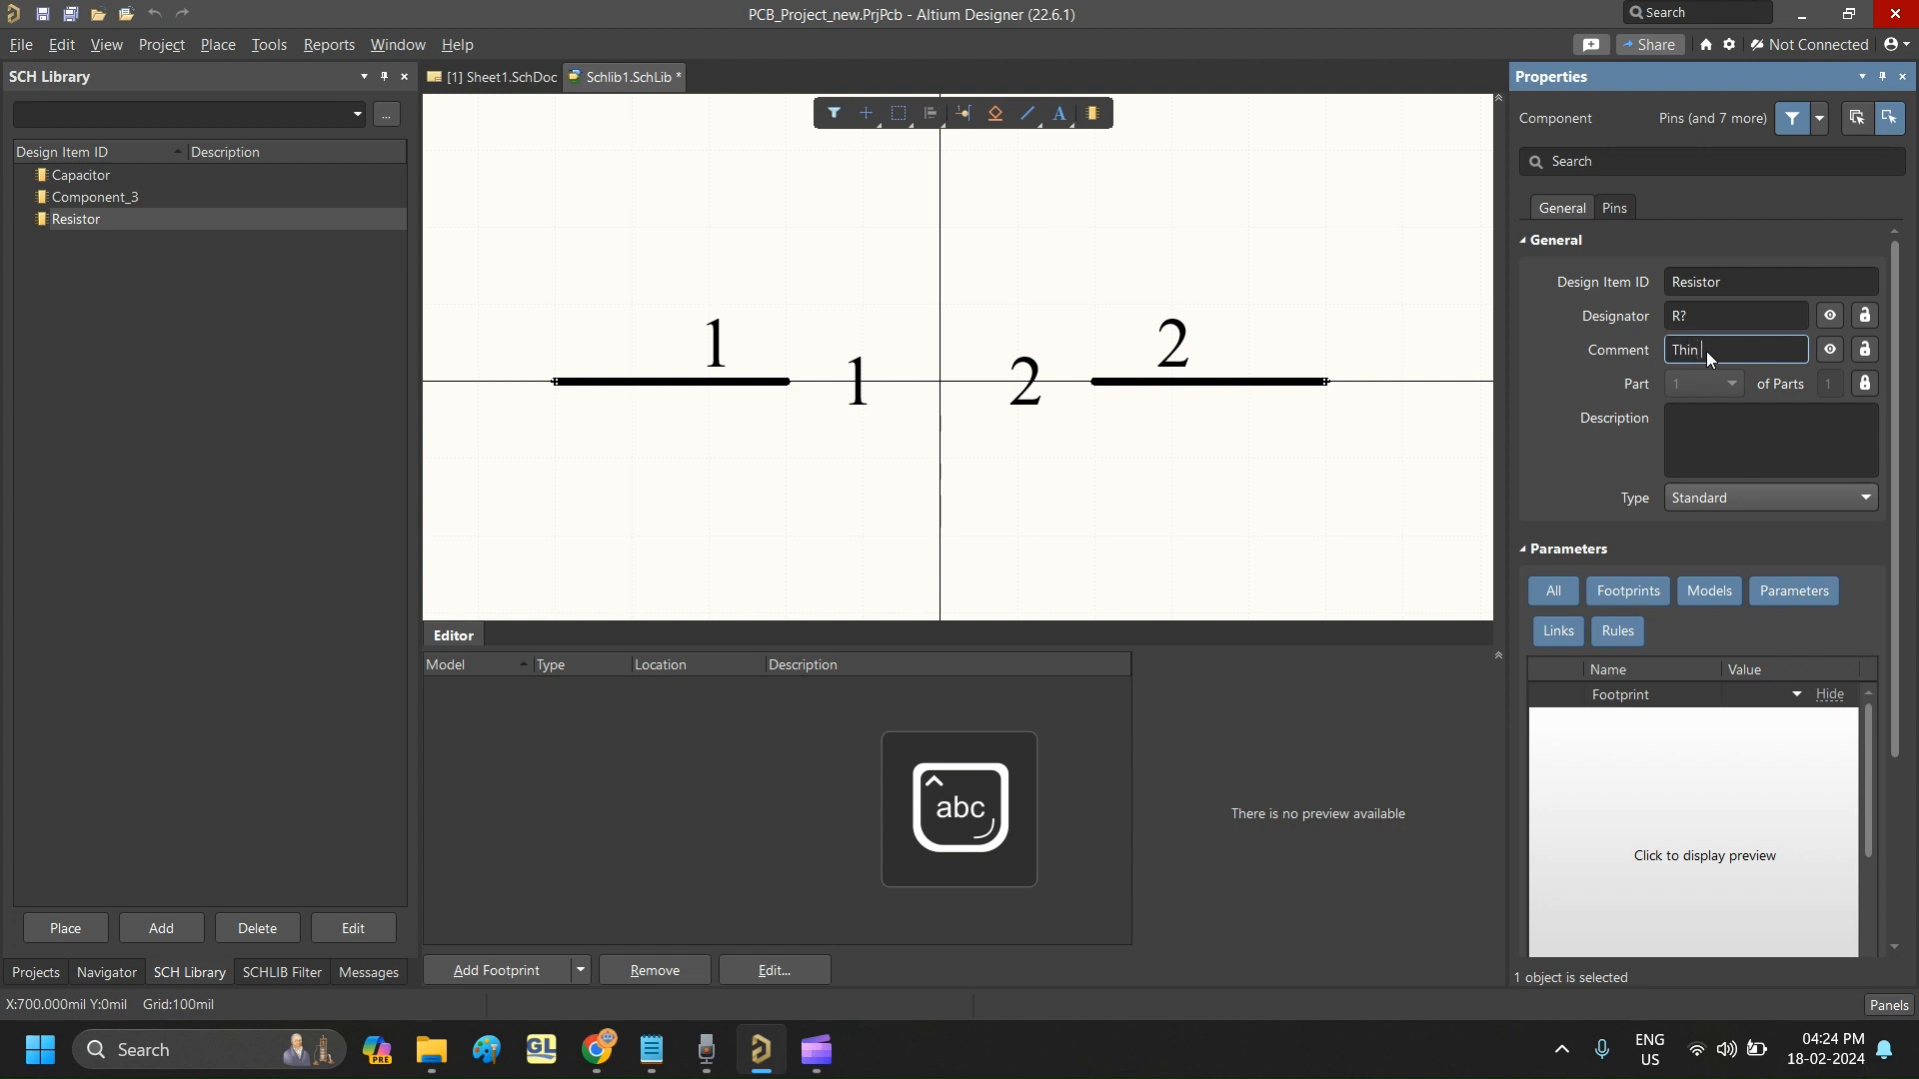
type(" film")
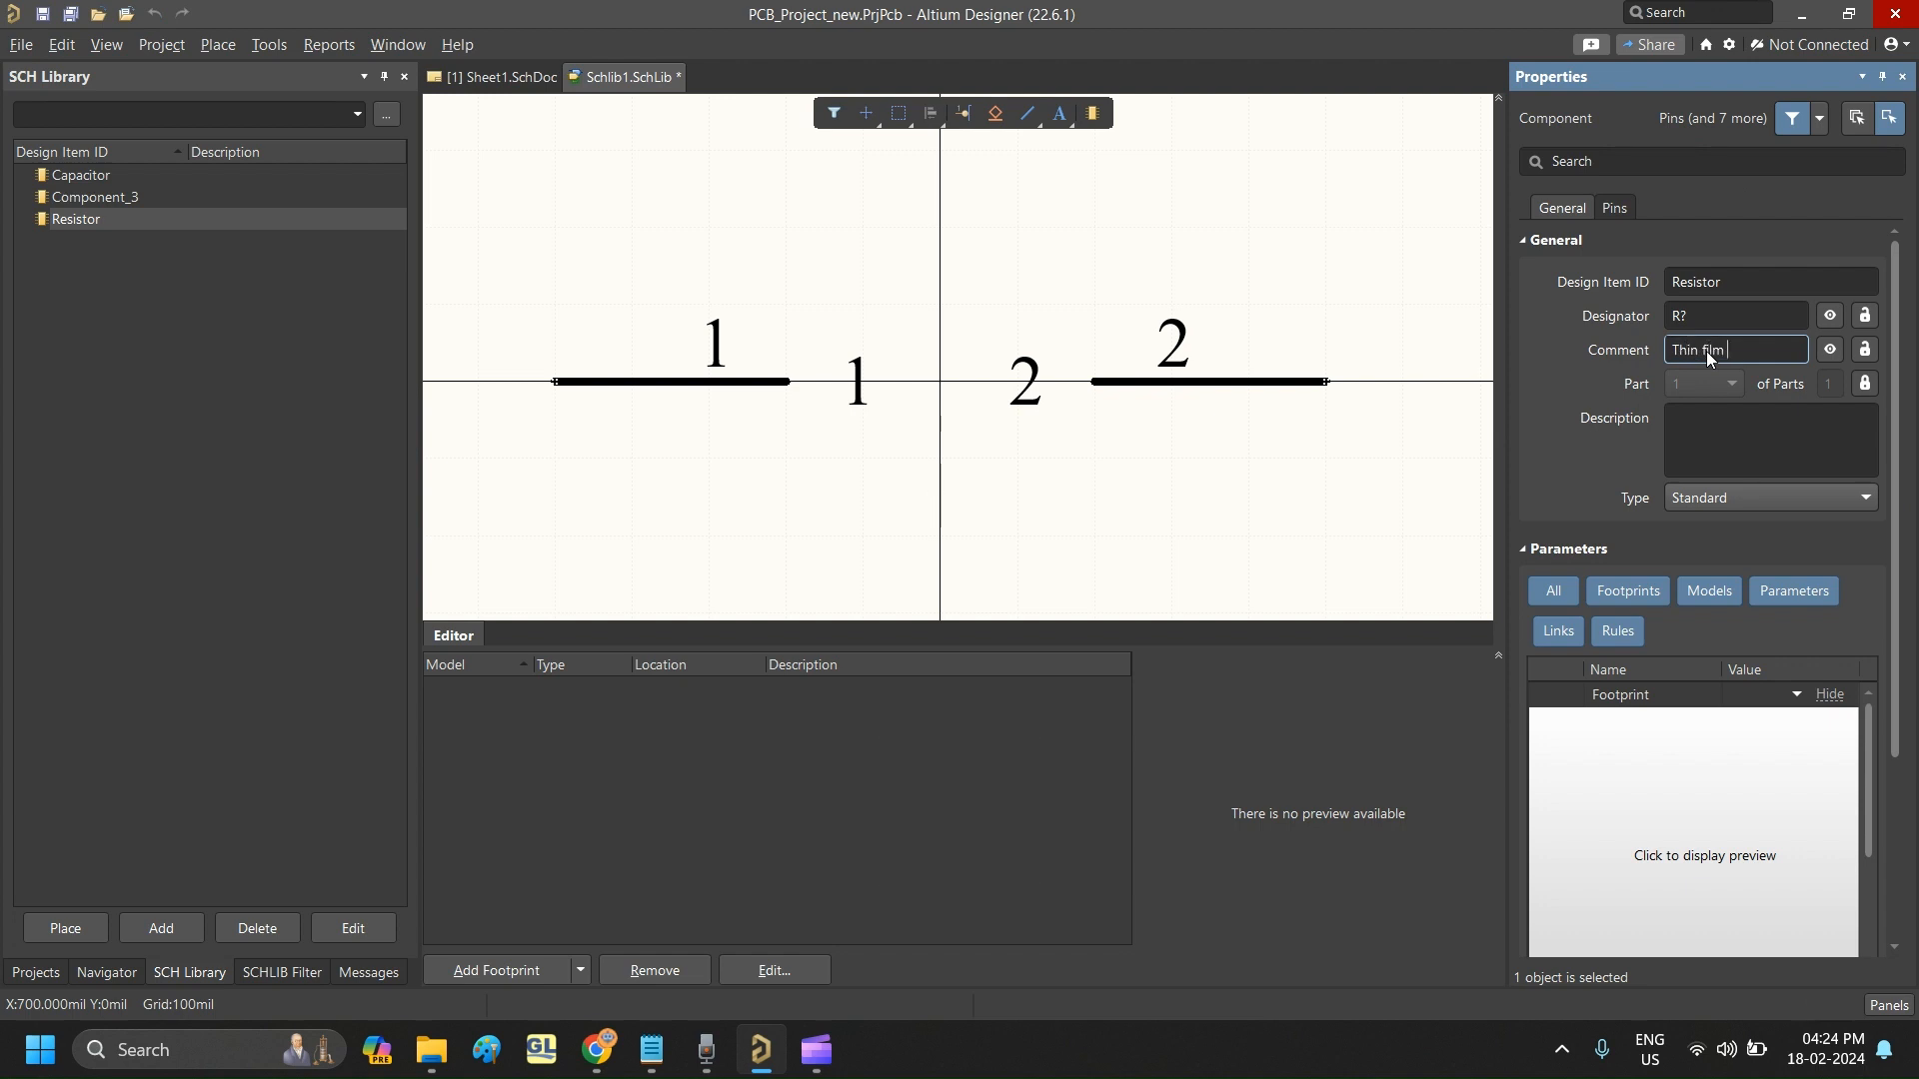
type(" resistor")
left_click(1769, 310)
left_click(1787, 284)
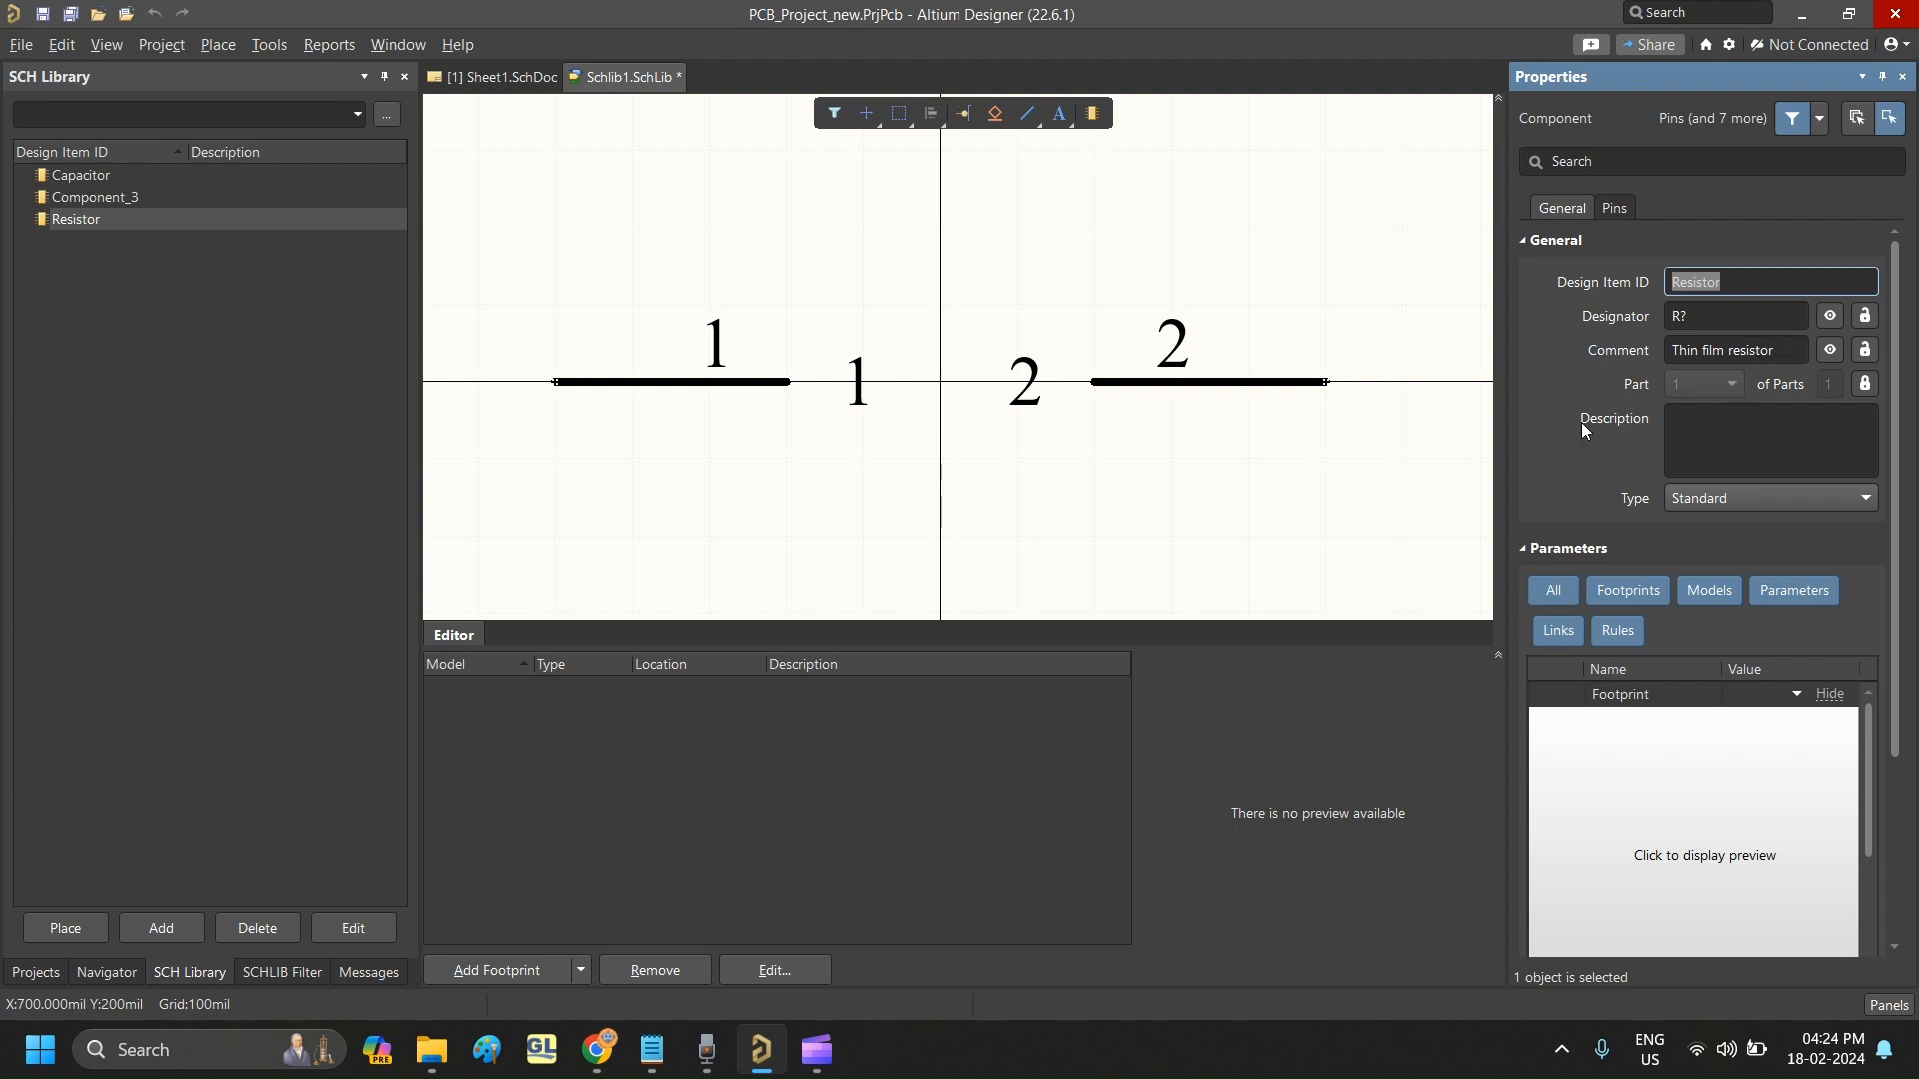
left_click(1239, 280)
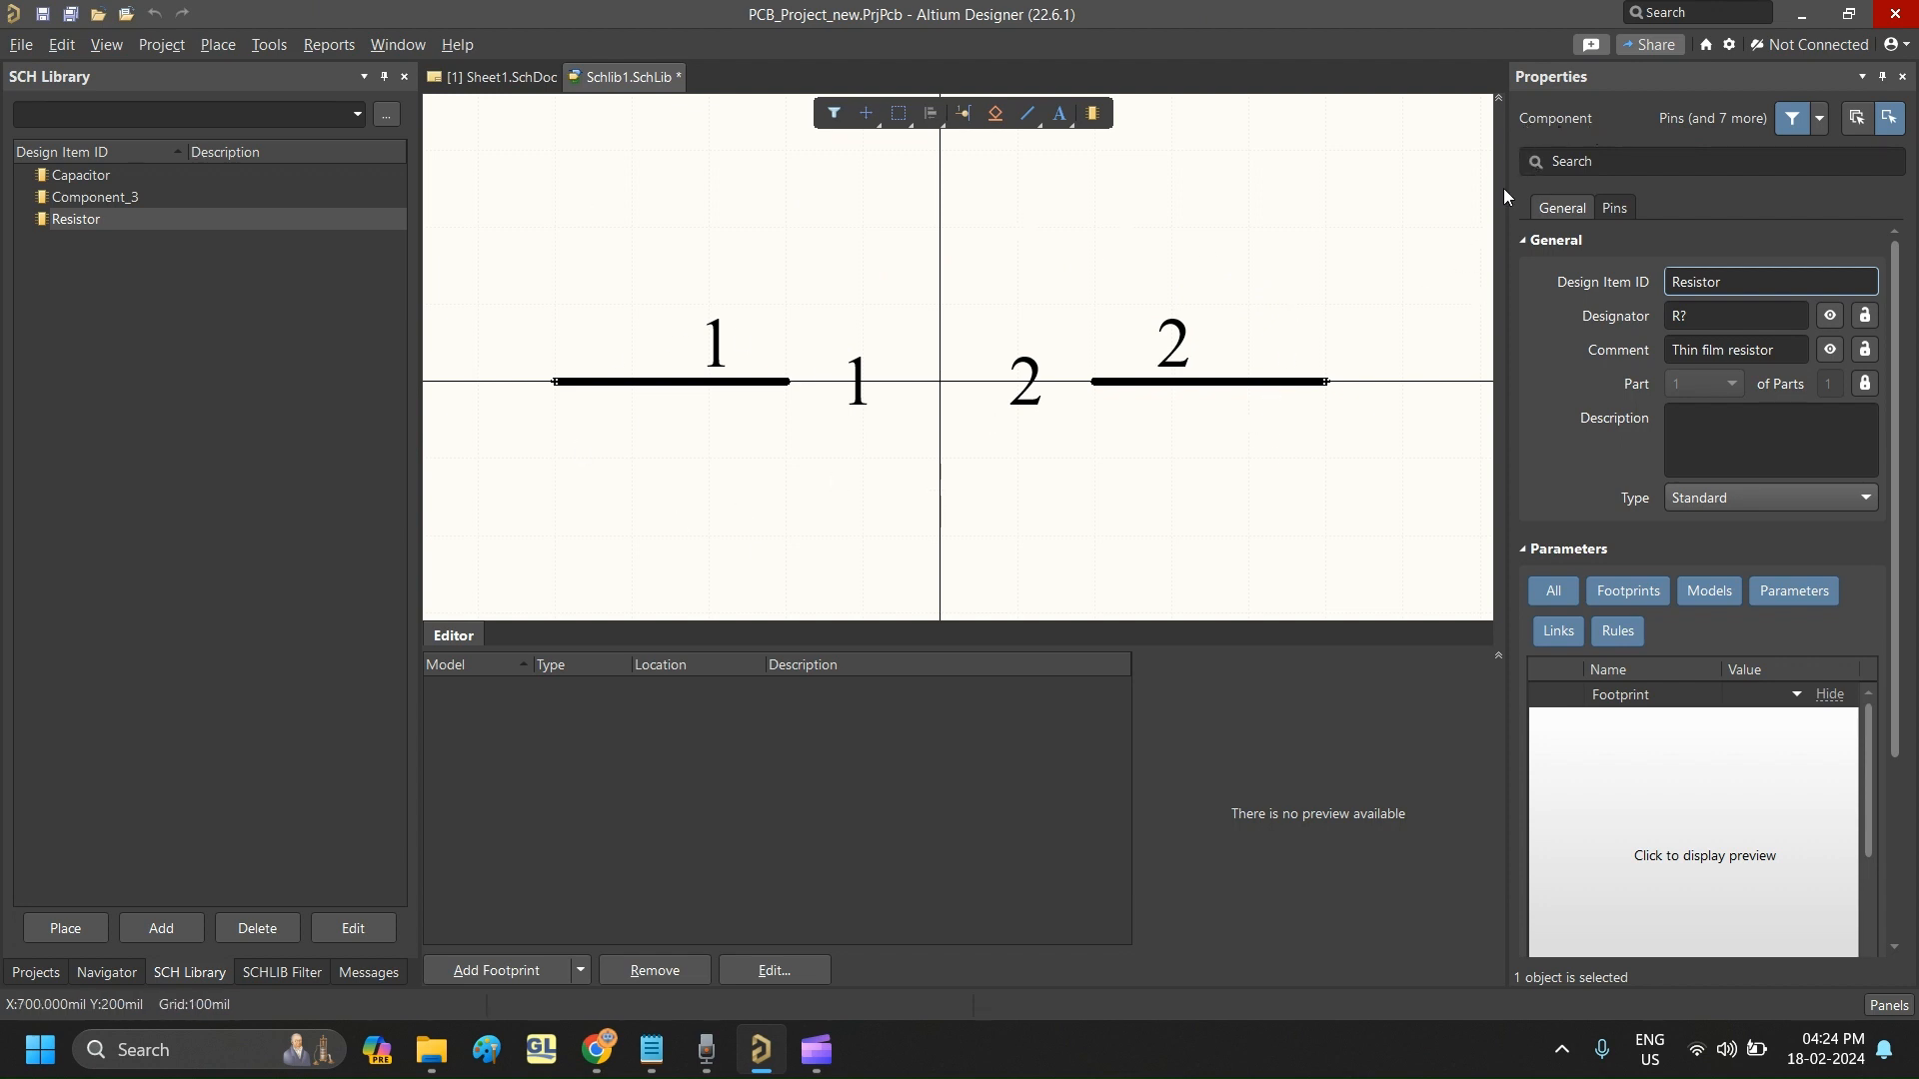
left_click_drag(1255, 384, 1404, 381, "shift")
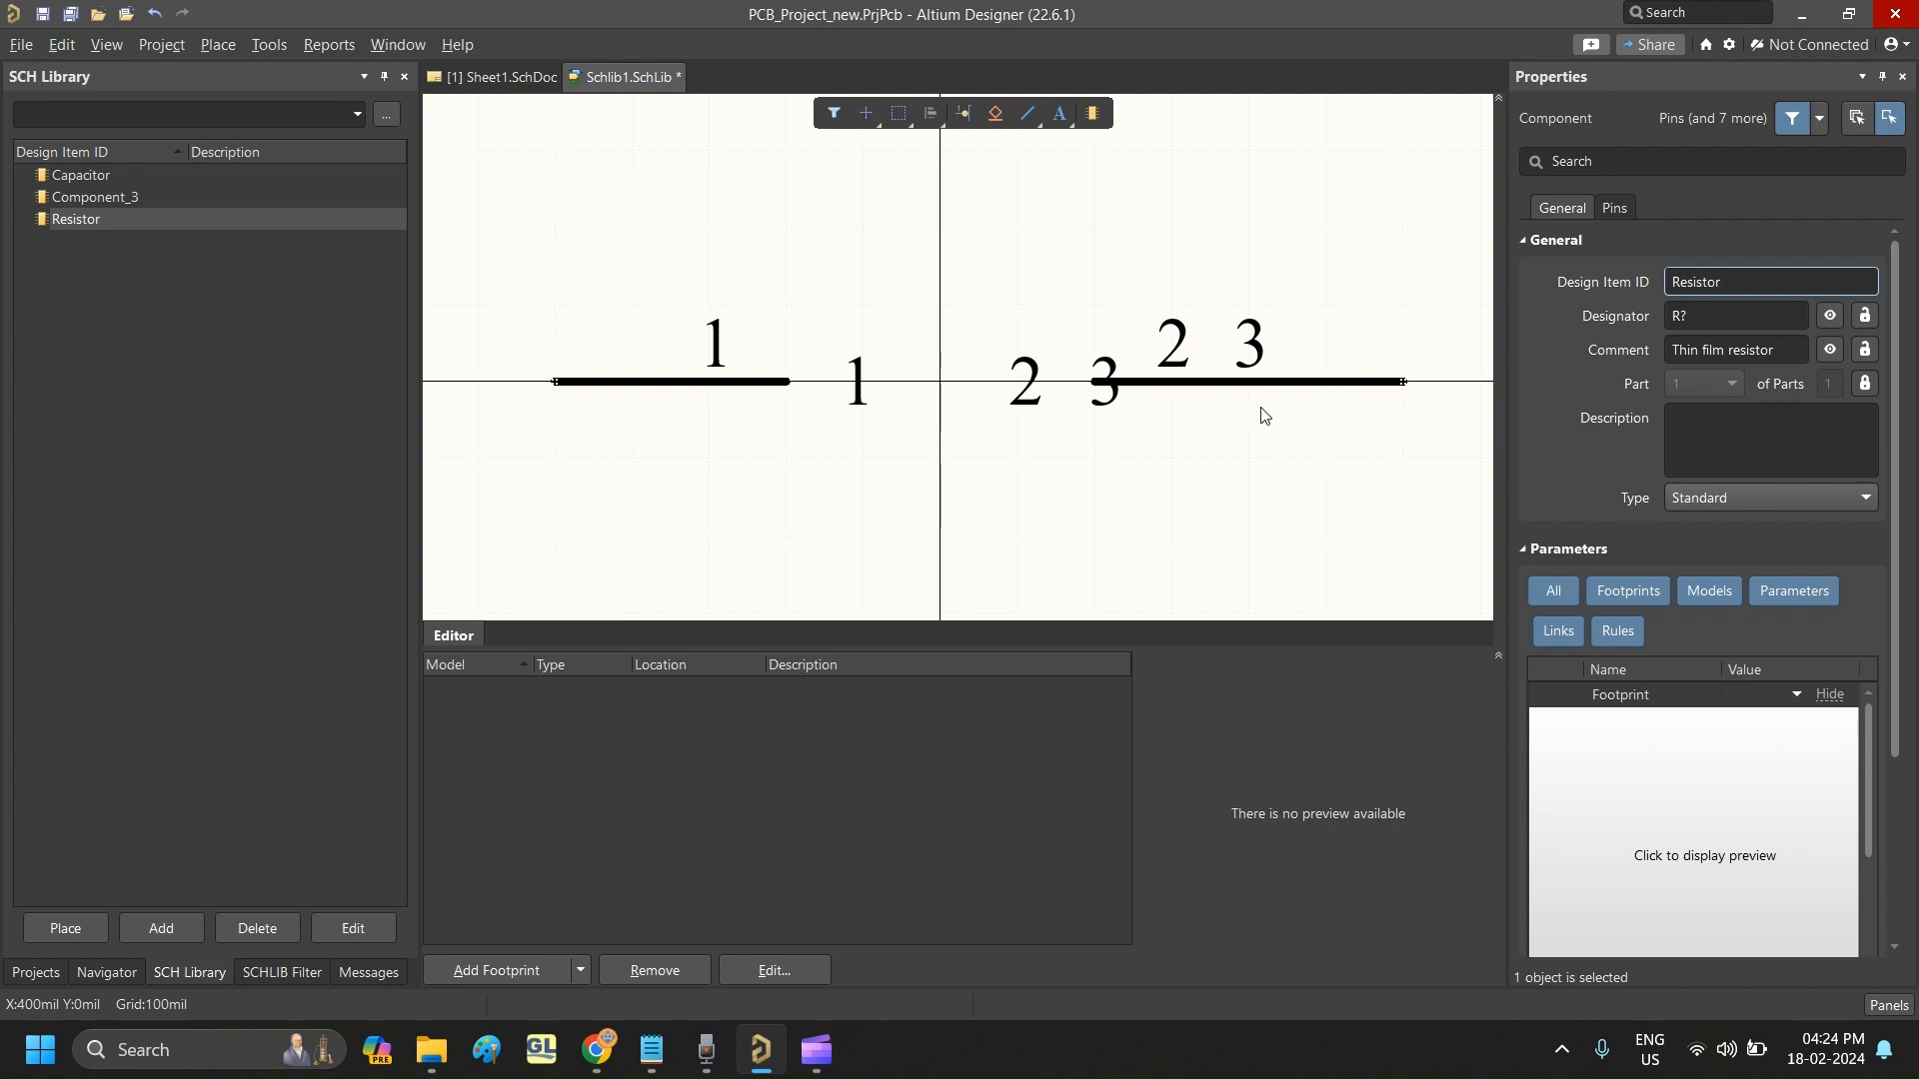
key("ctrl+z")
left_click(1283, 386)
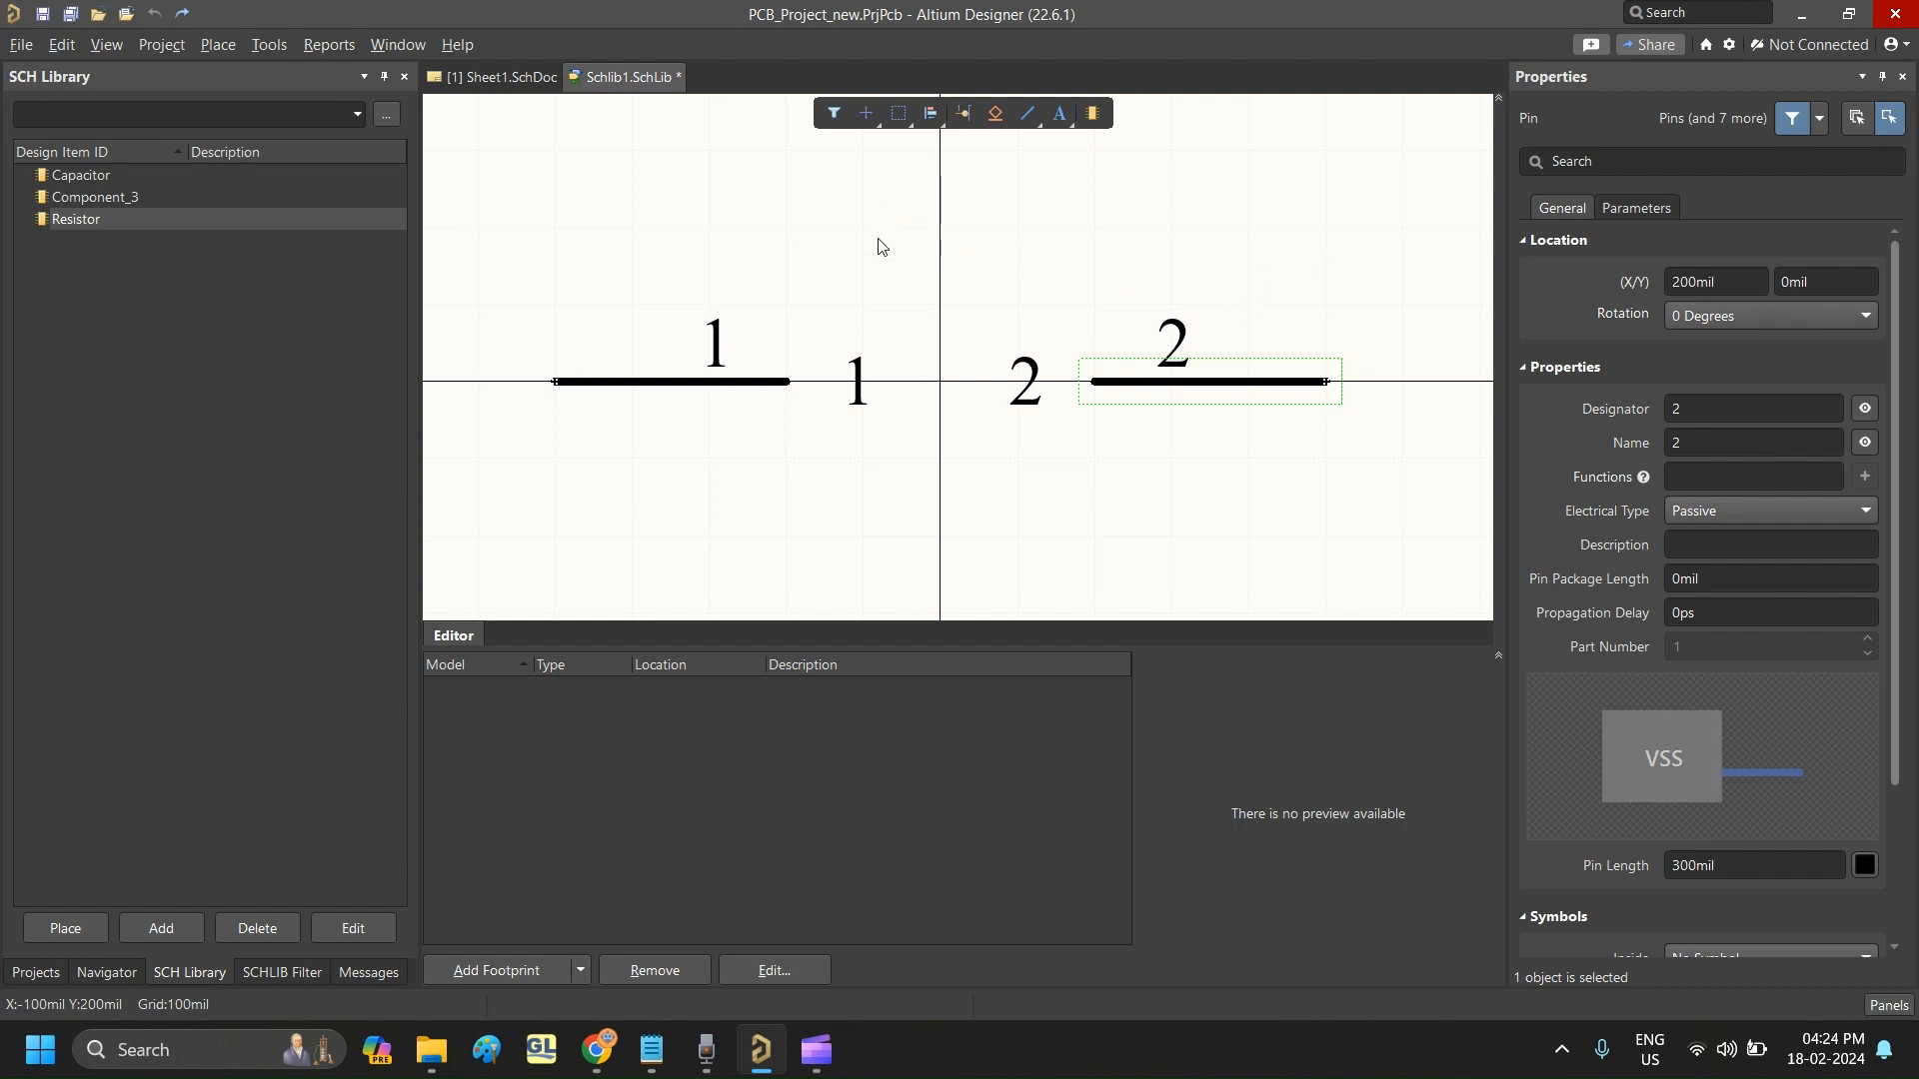
left_click(1222, 246)
- Hide the designators and names of both resistor pins
left_click(757, 384)
left_click(1233, 398)
left_click(752, 388, "shift")
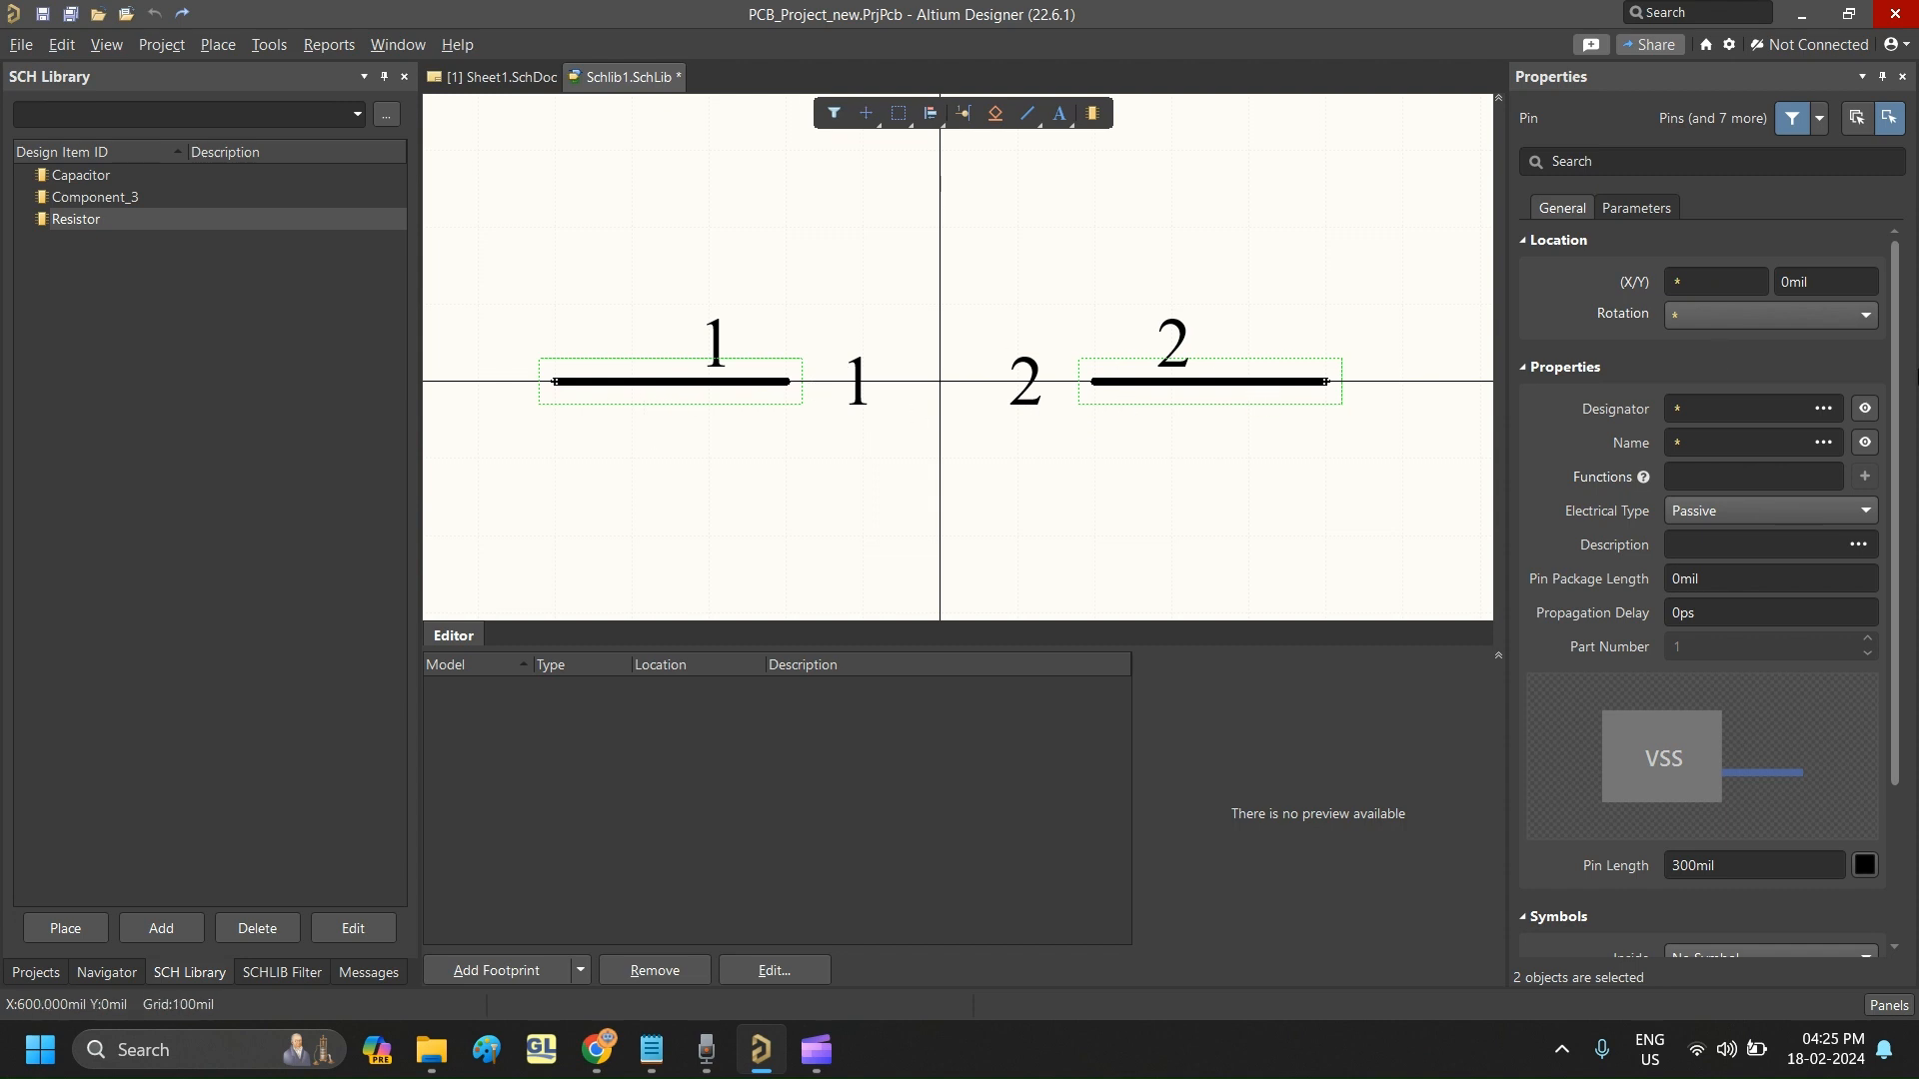
left_click(1865, 408)
left_click(1865, 442)
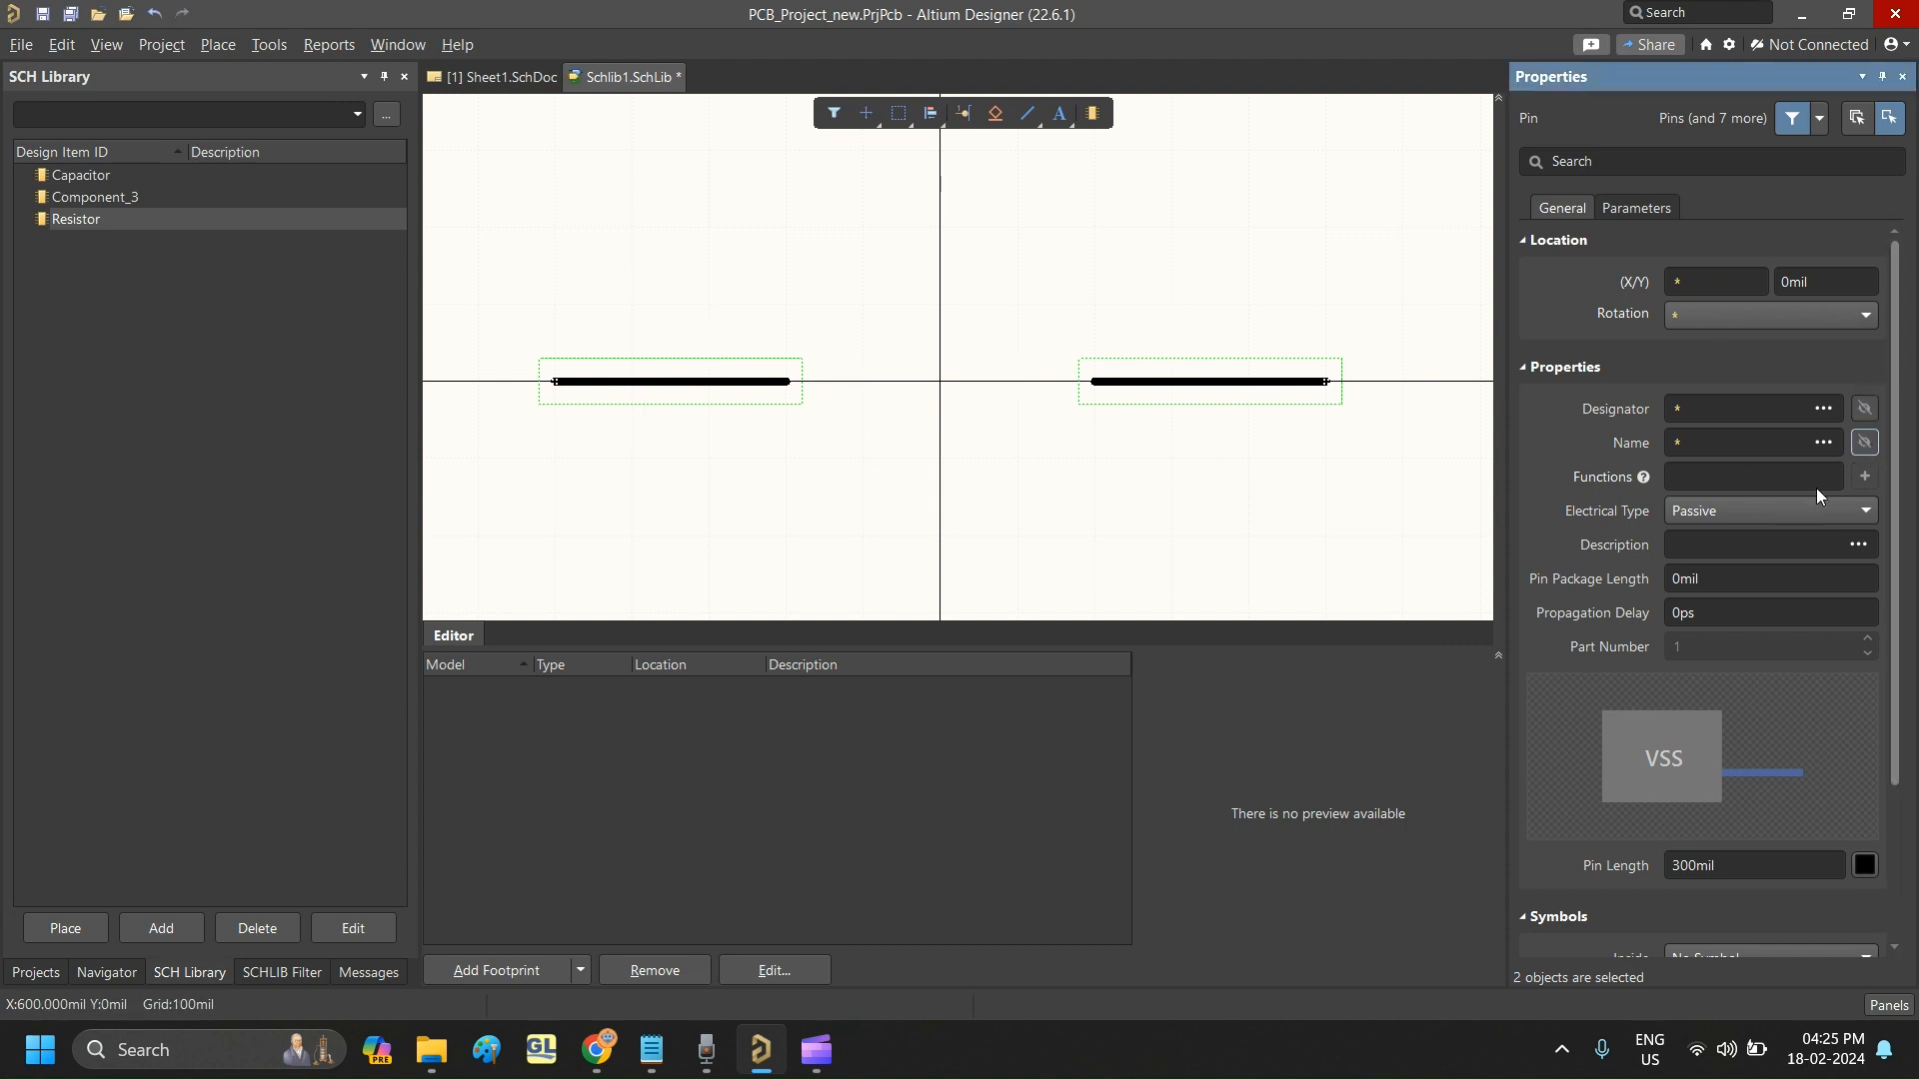
left_click(1029, 395)
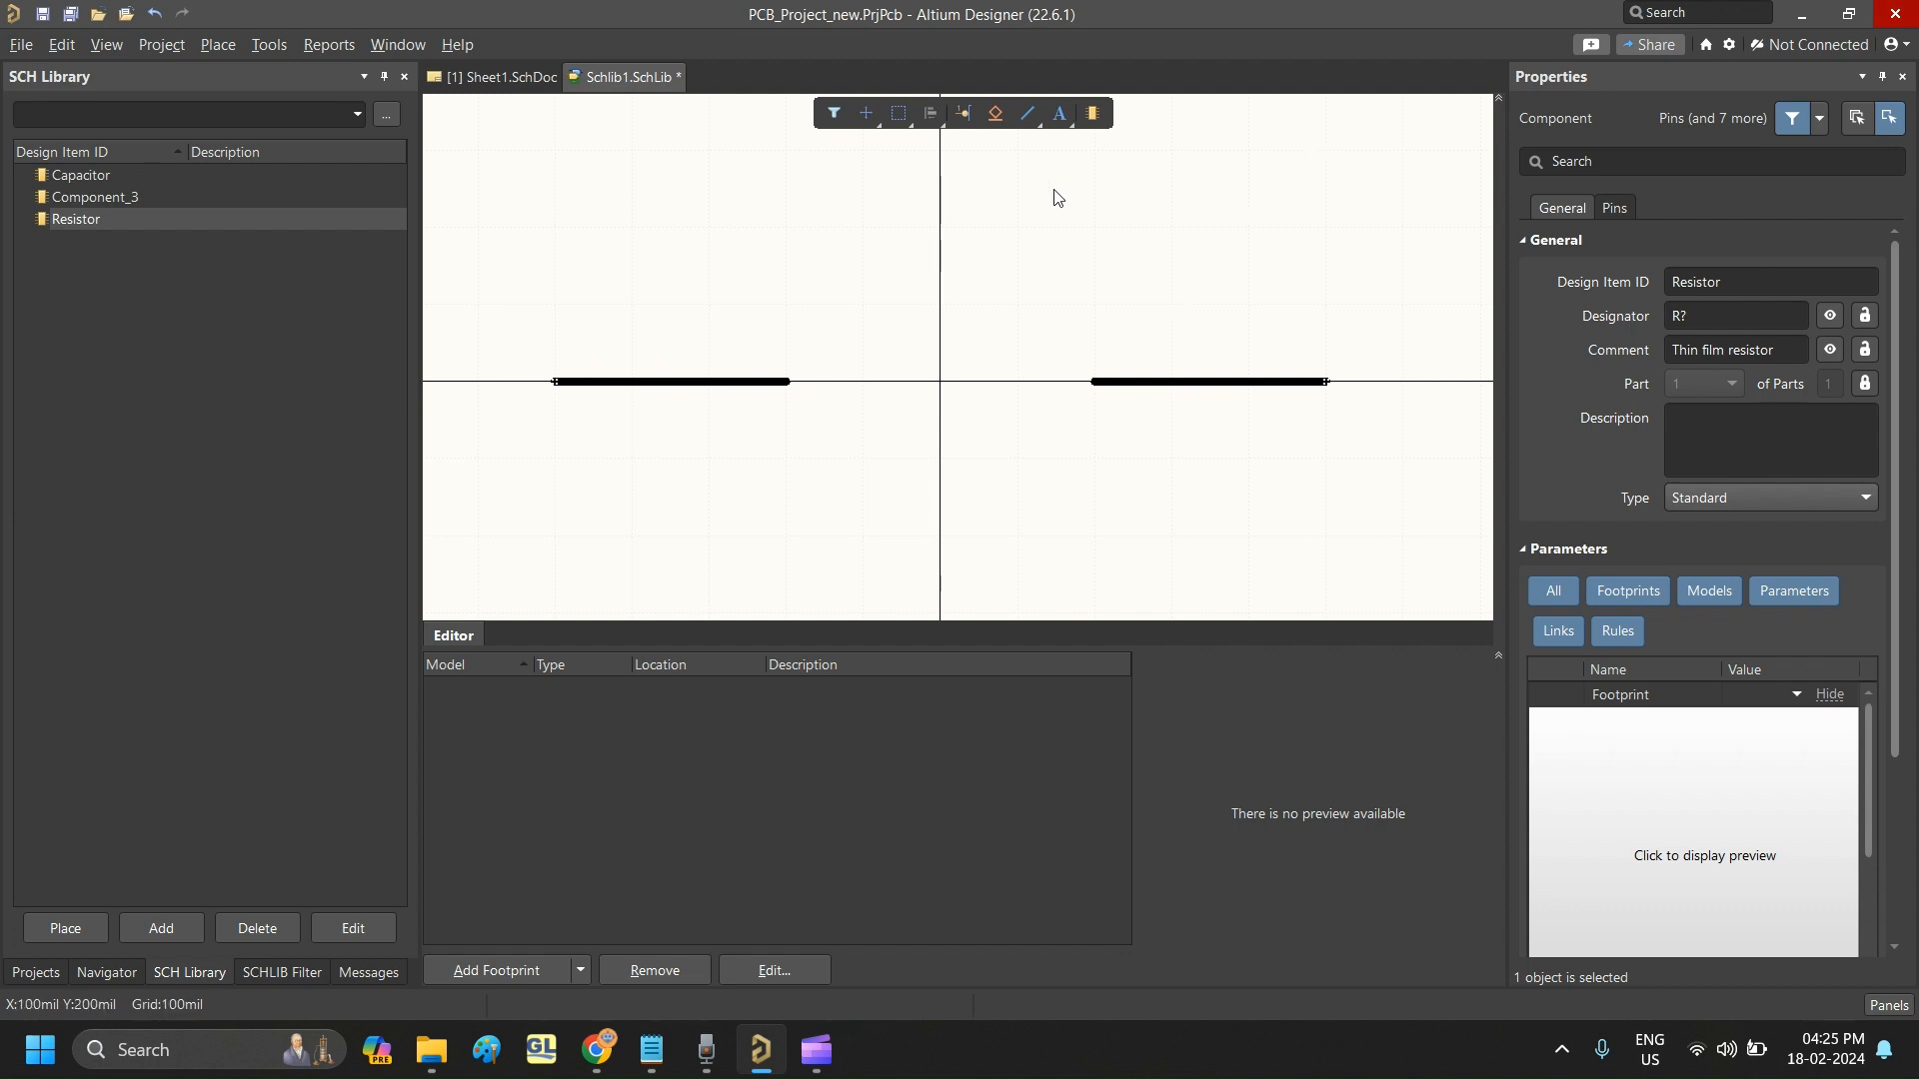
left_click(1028, 116)
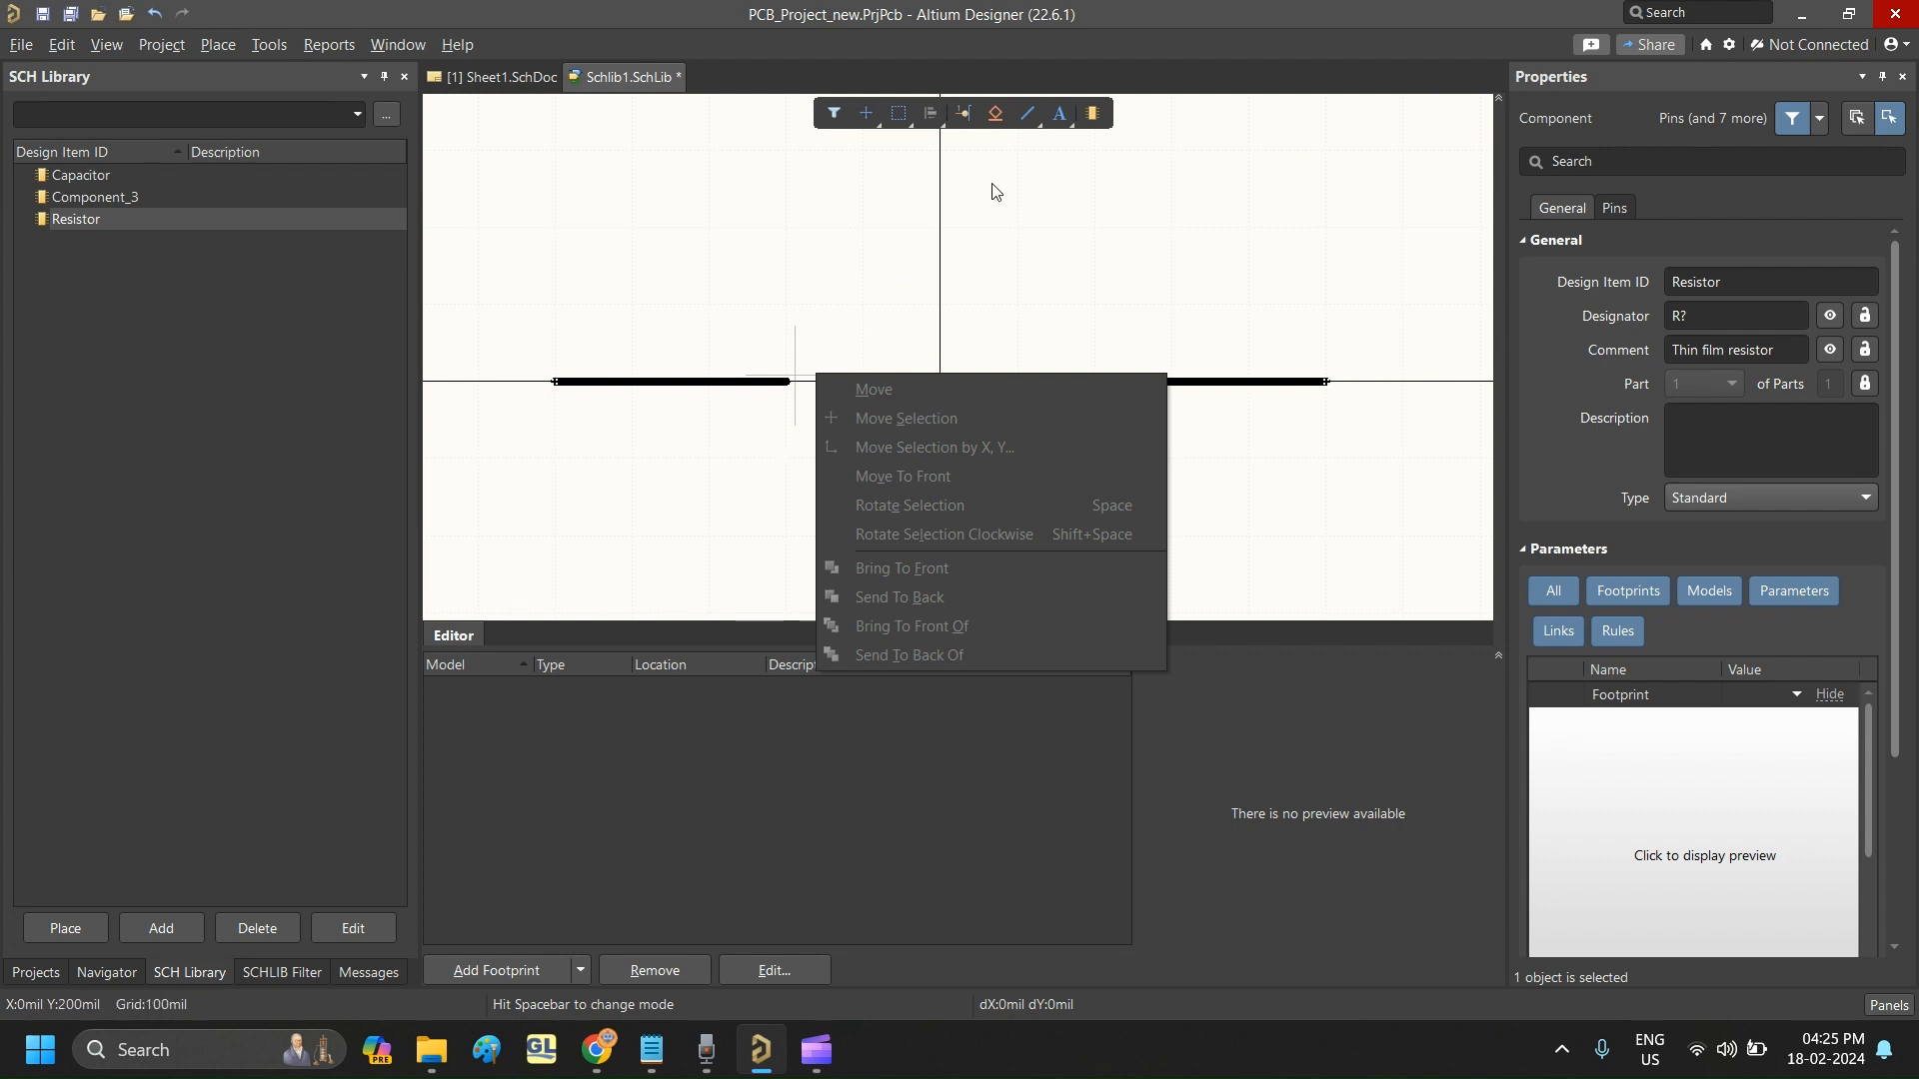
left_click(978, 344)
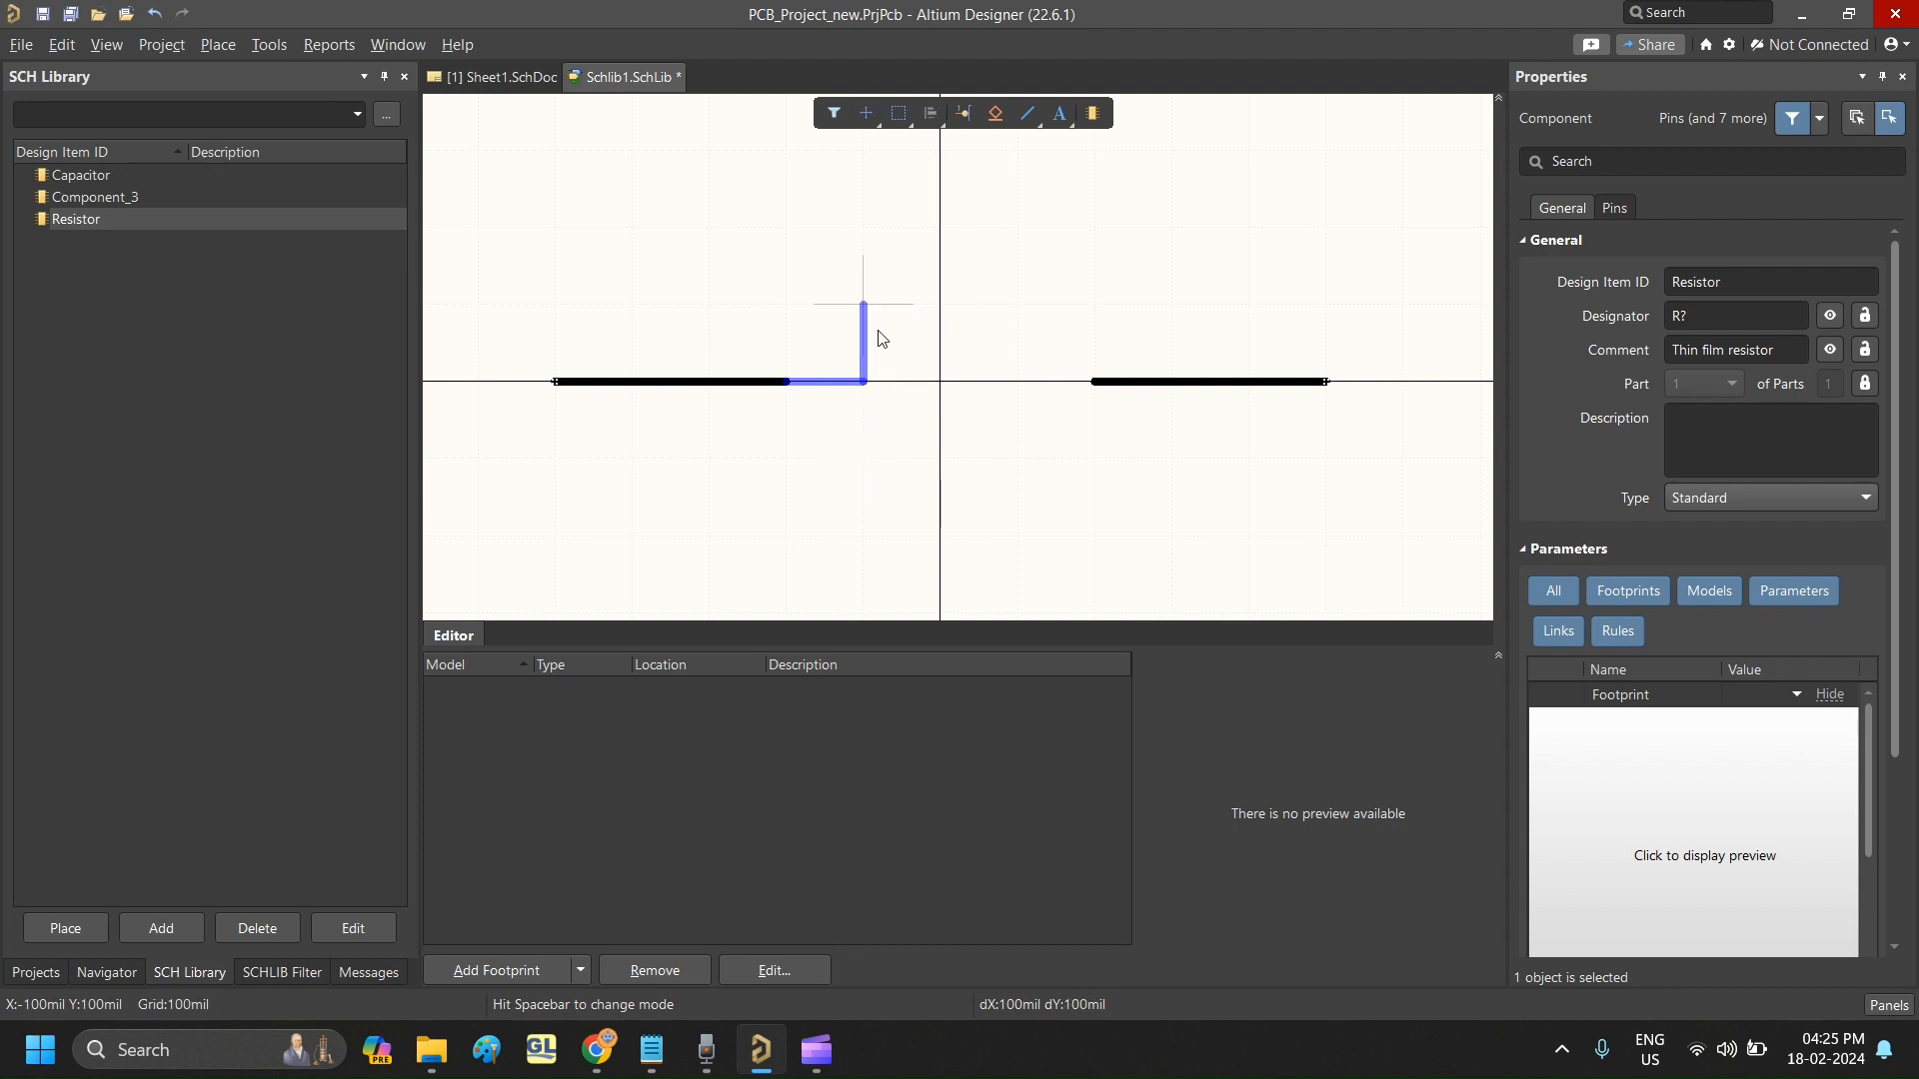
key("End")
key("shift+space")
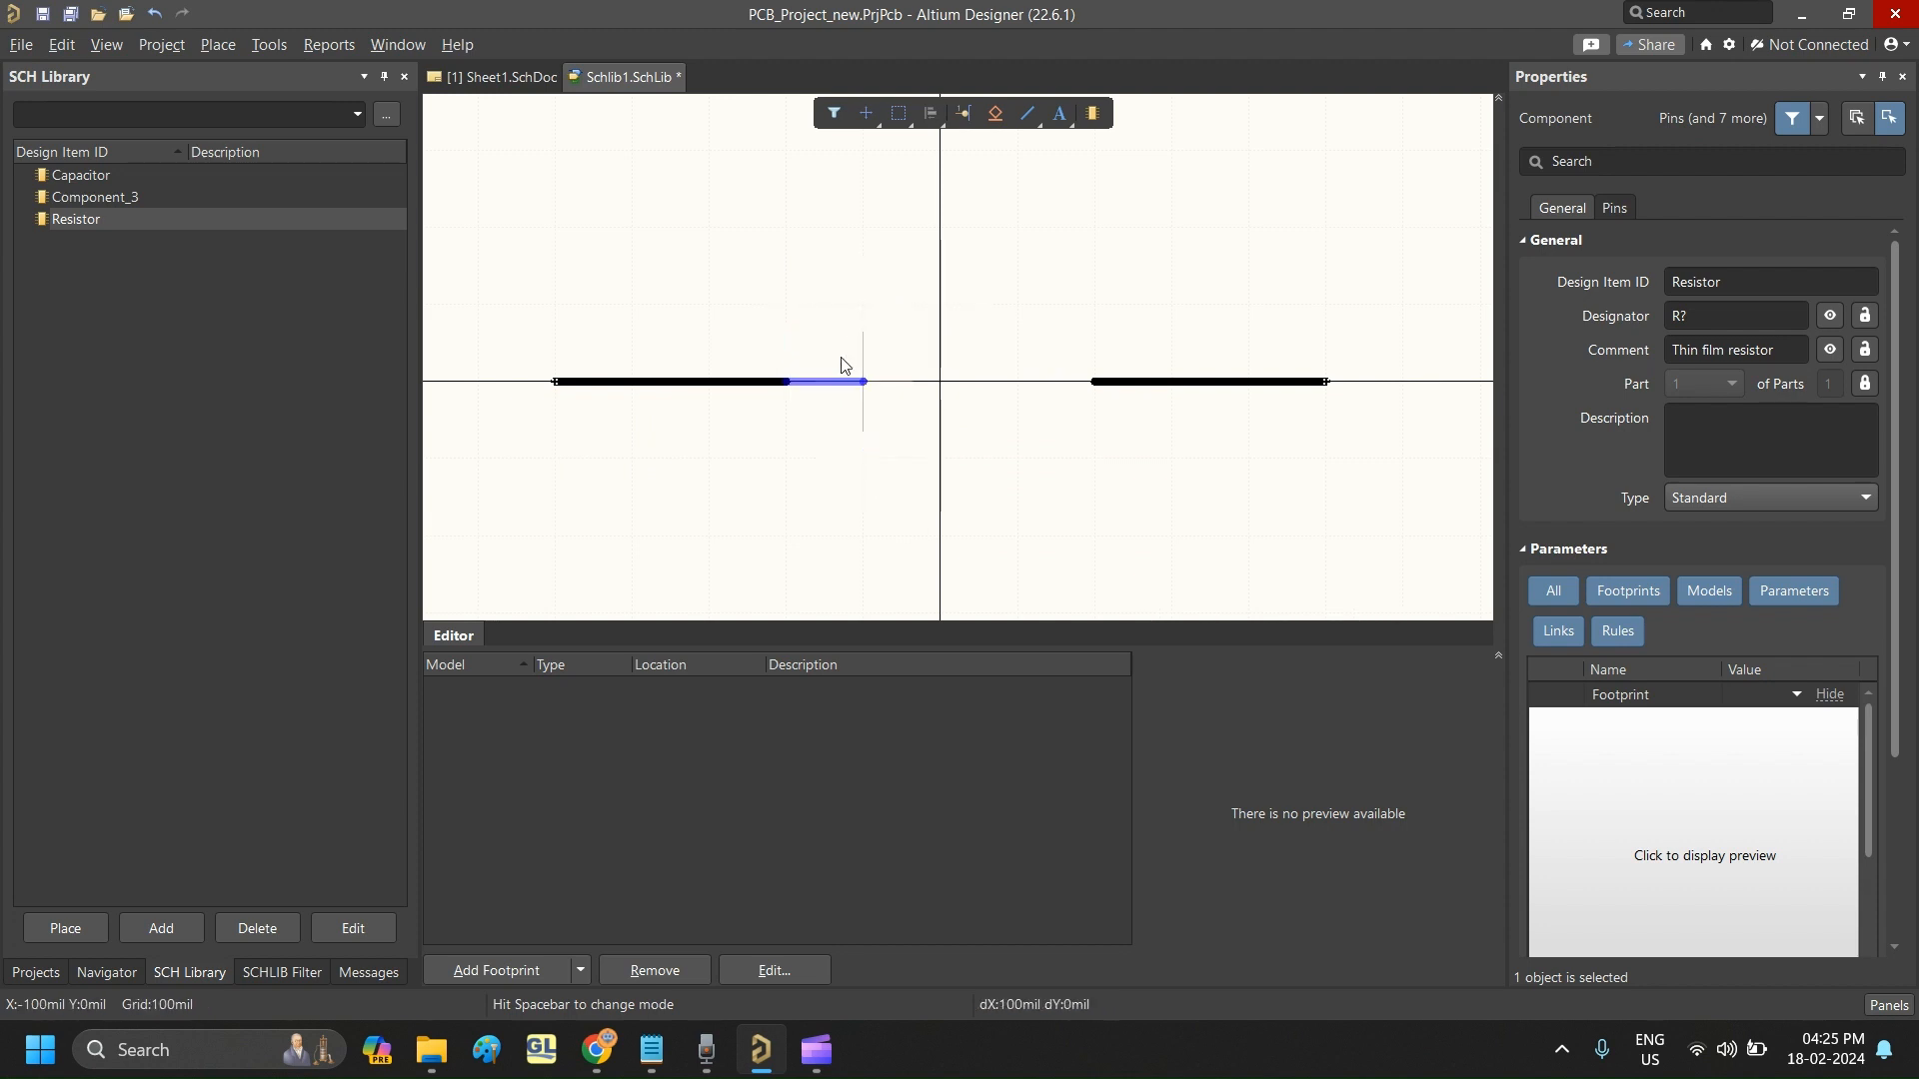
key("Down")
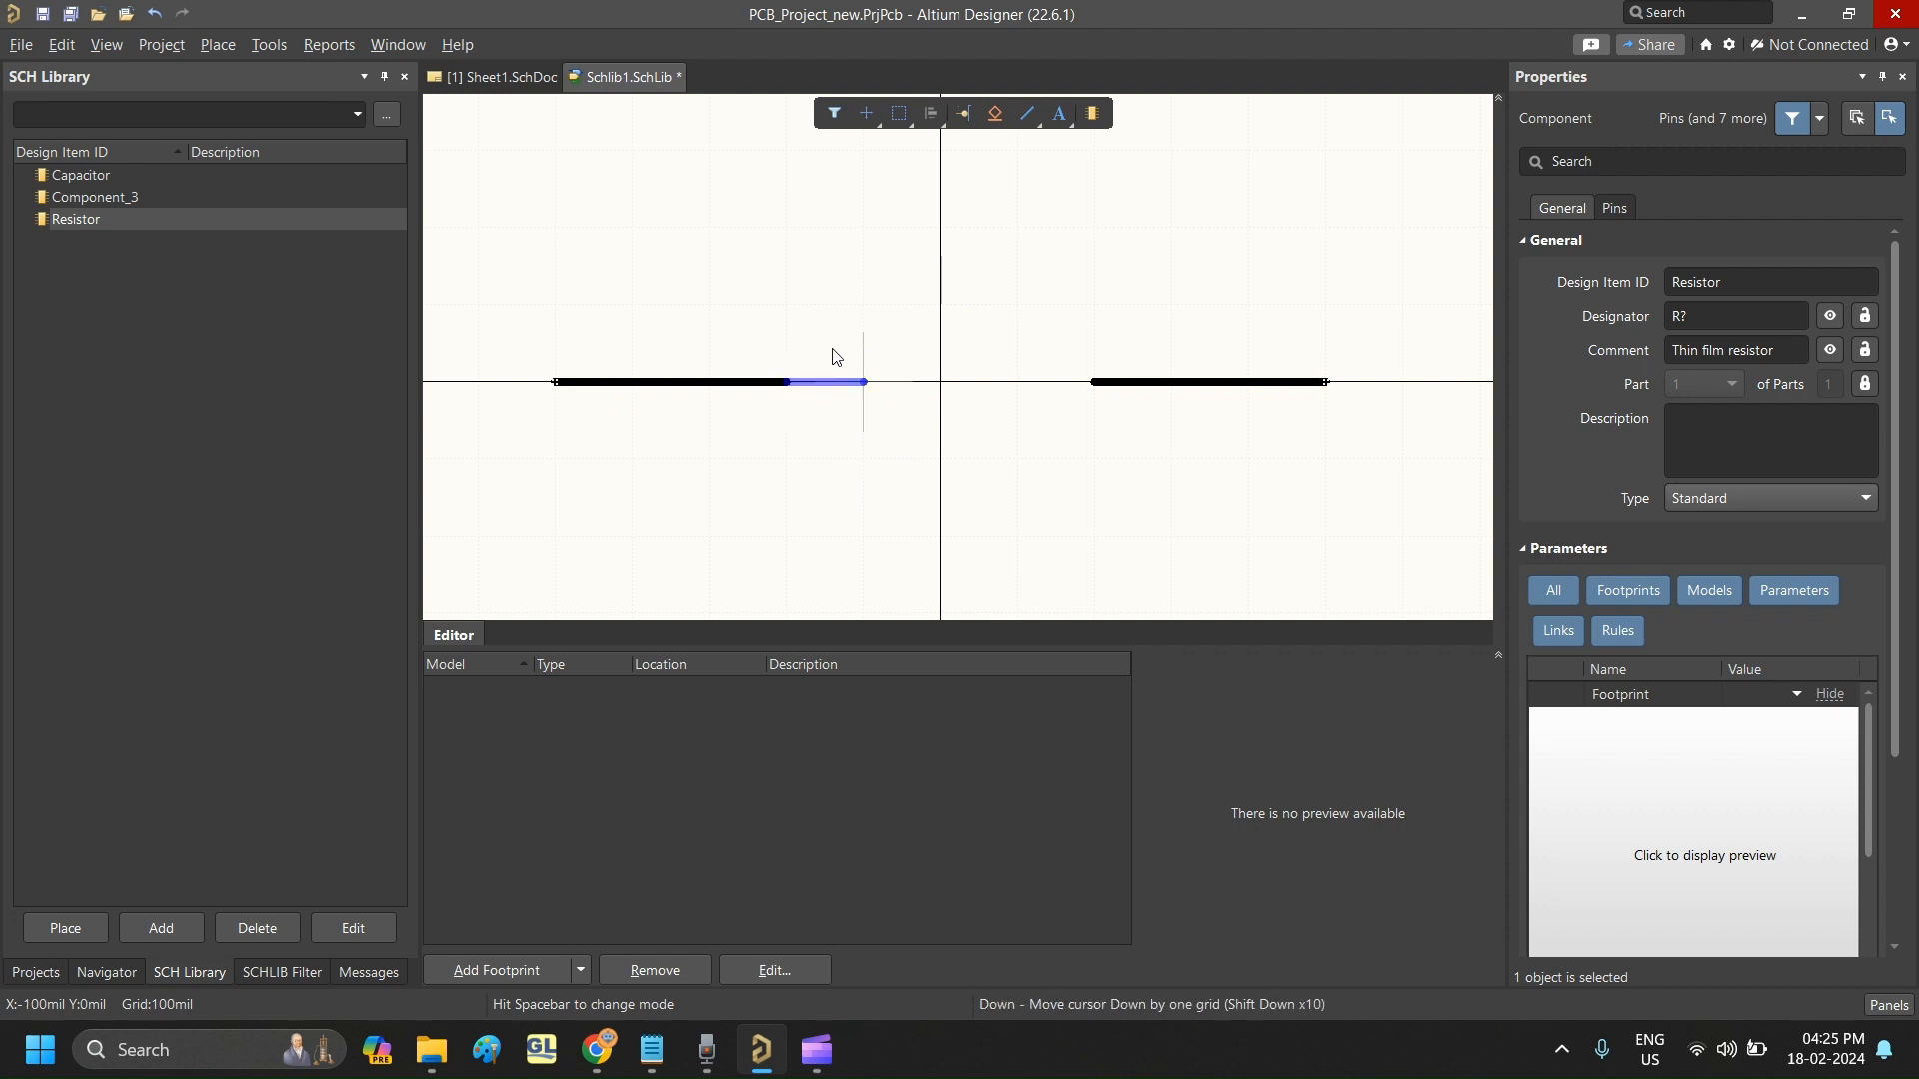
key("Tab")
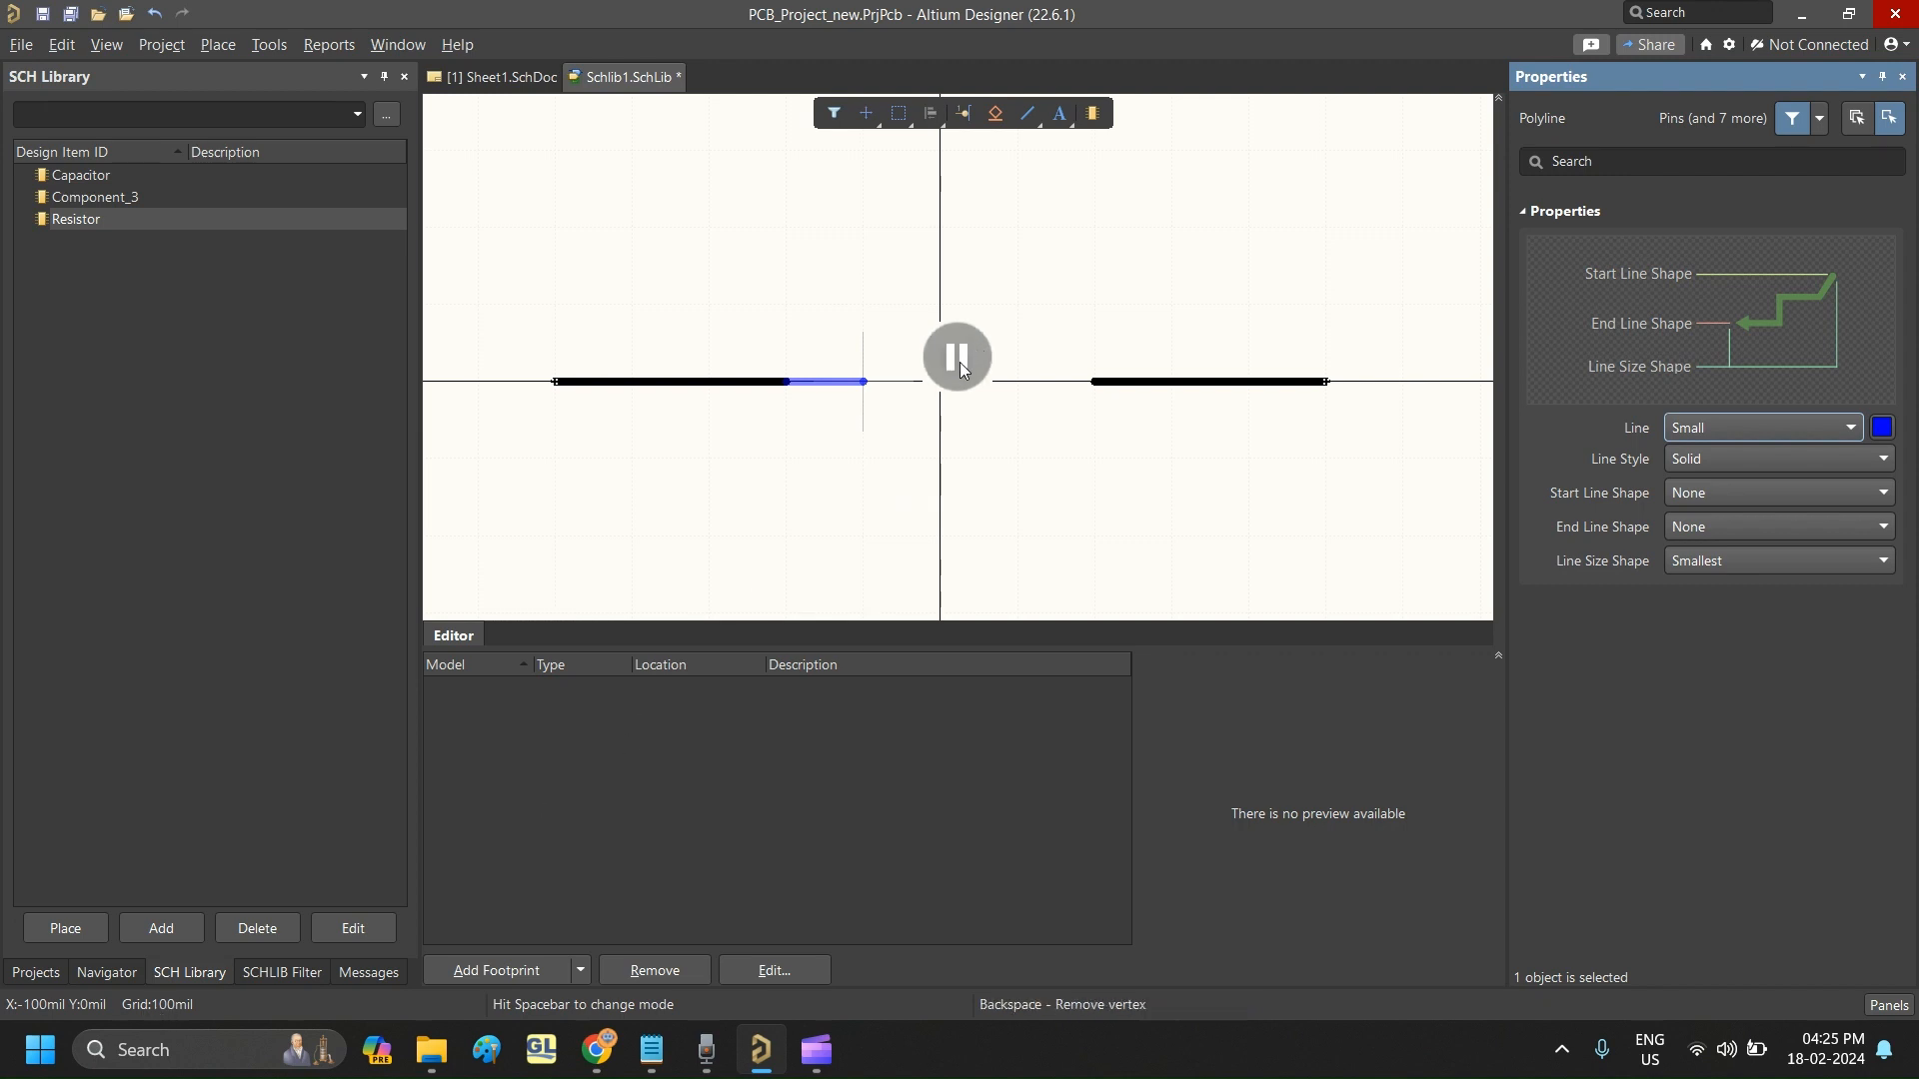
left_click(957, 358)
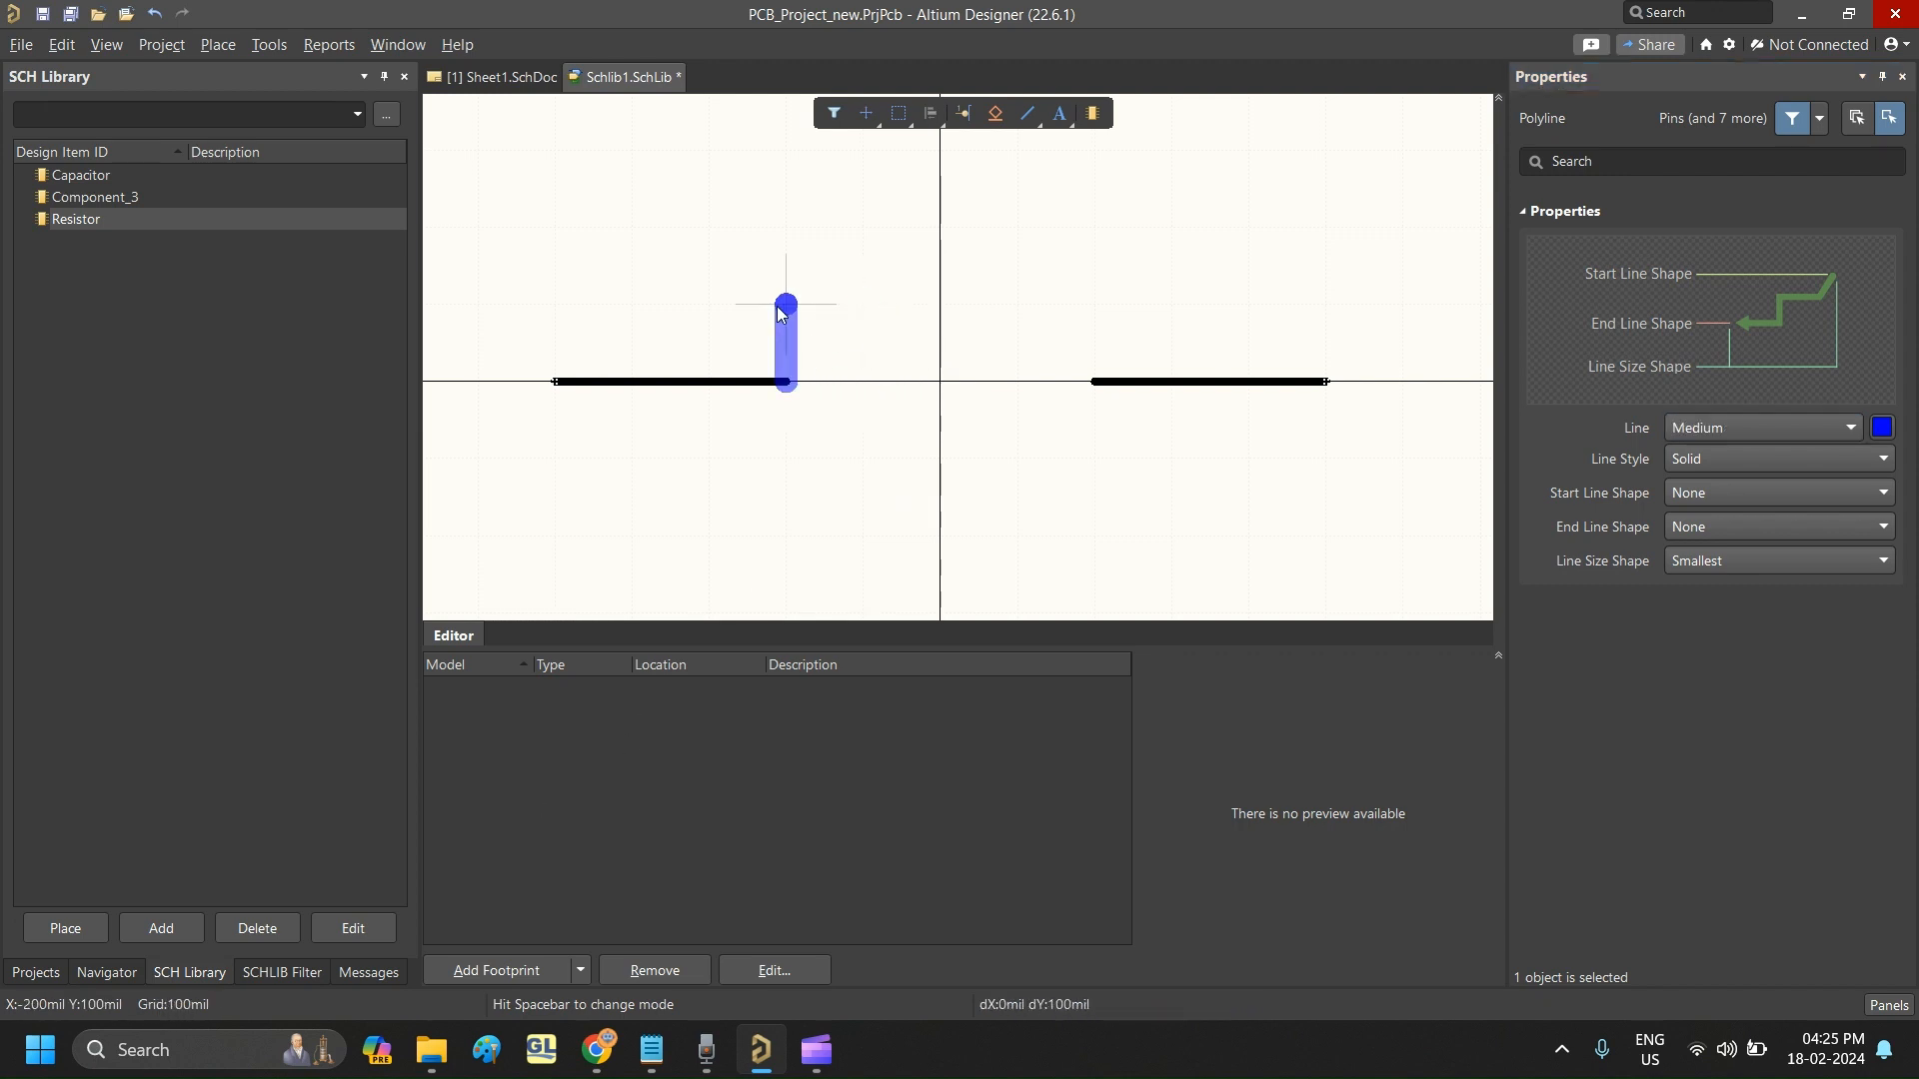
right_click(821, 415)
right_click(820, 415)
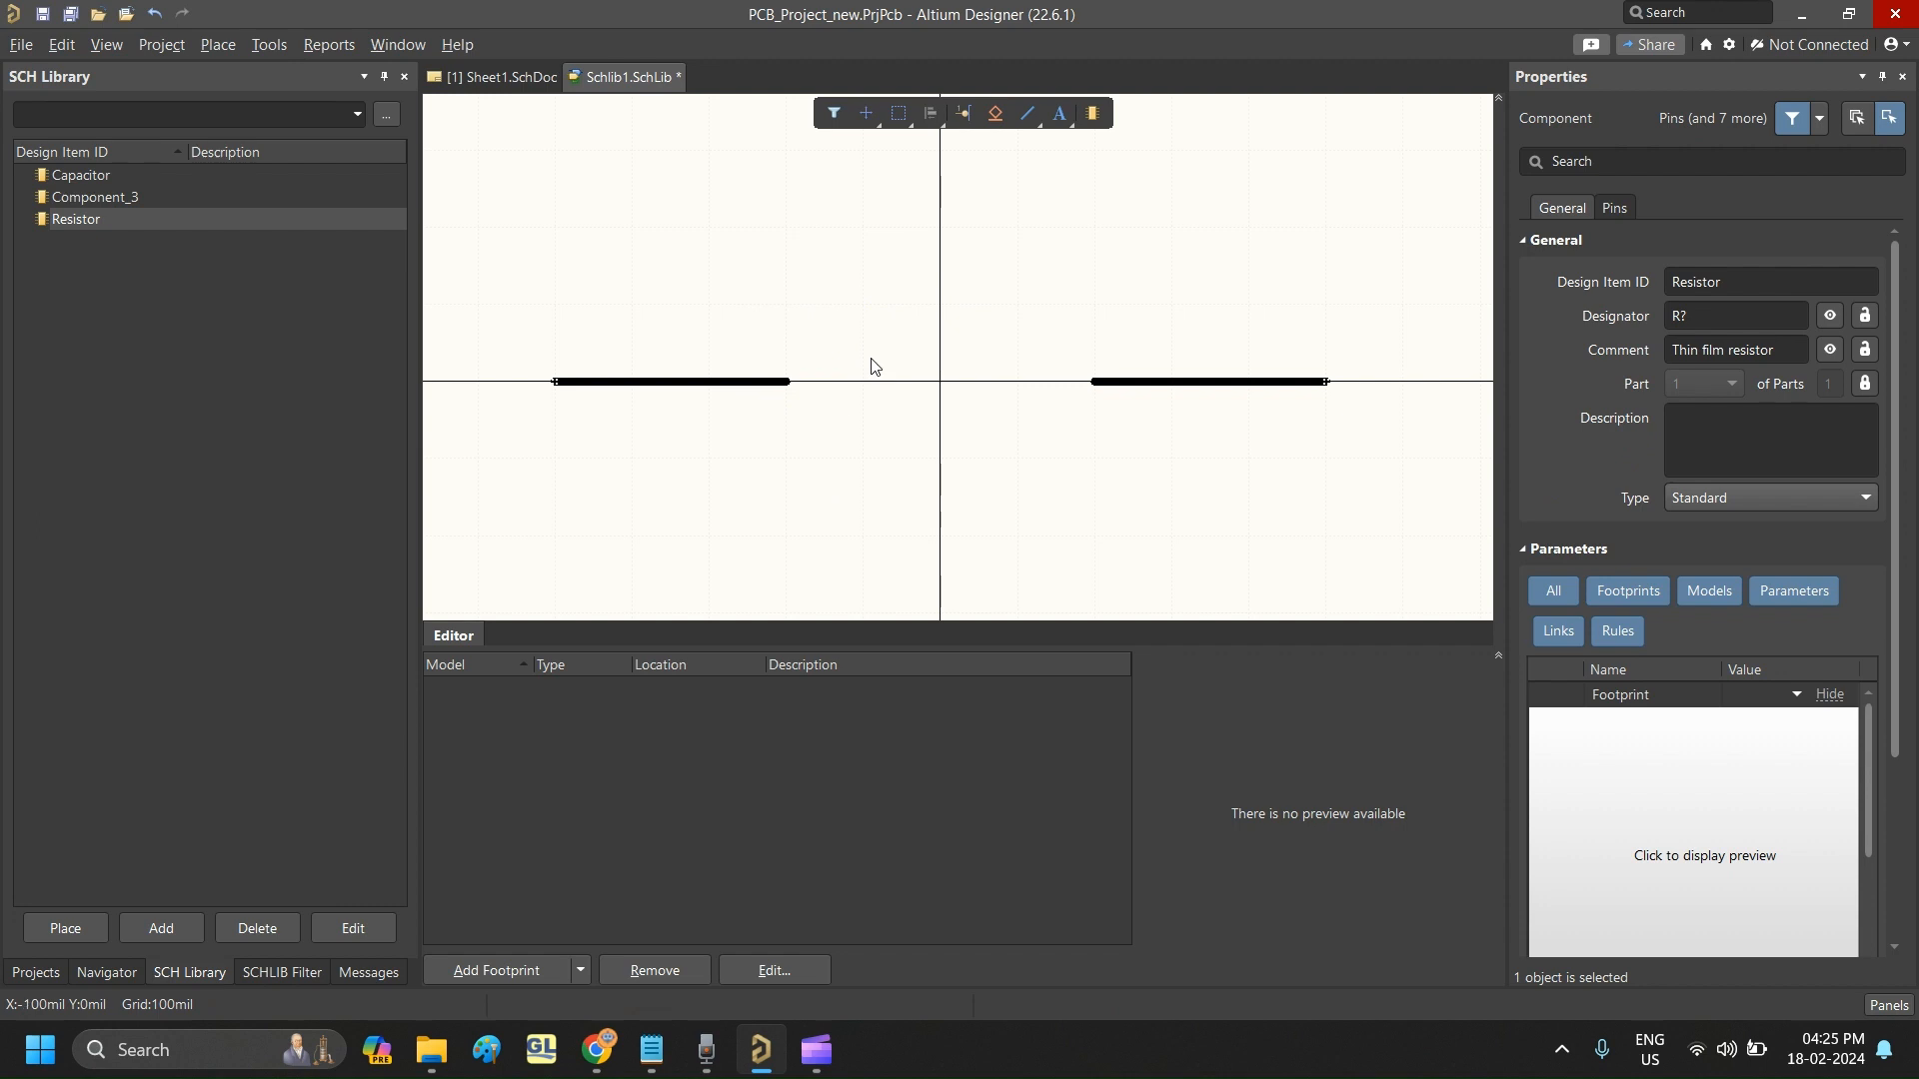
- Draw a four-peak zigzag line joining the two pins' inner ends on a 50 mil grid, with peaks 50 mil above and below the axis
left_click(1037, 112)
left_click(784, 374)
key("m")
key("Escape")
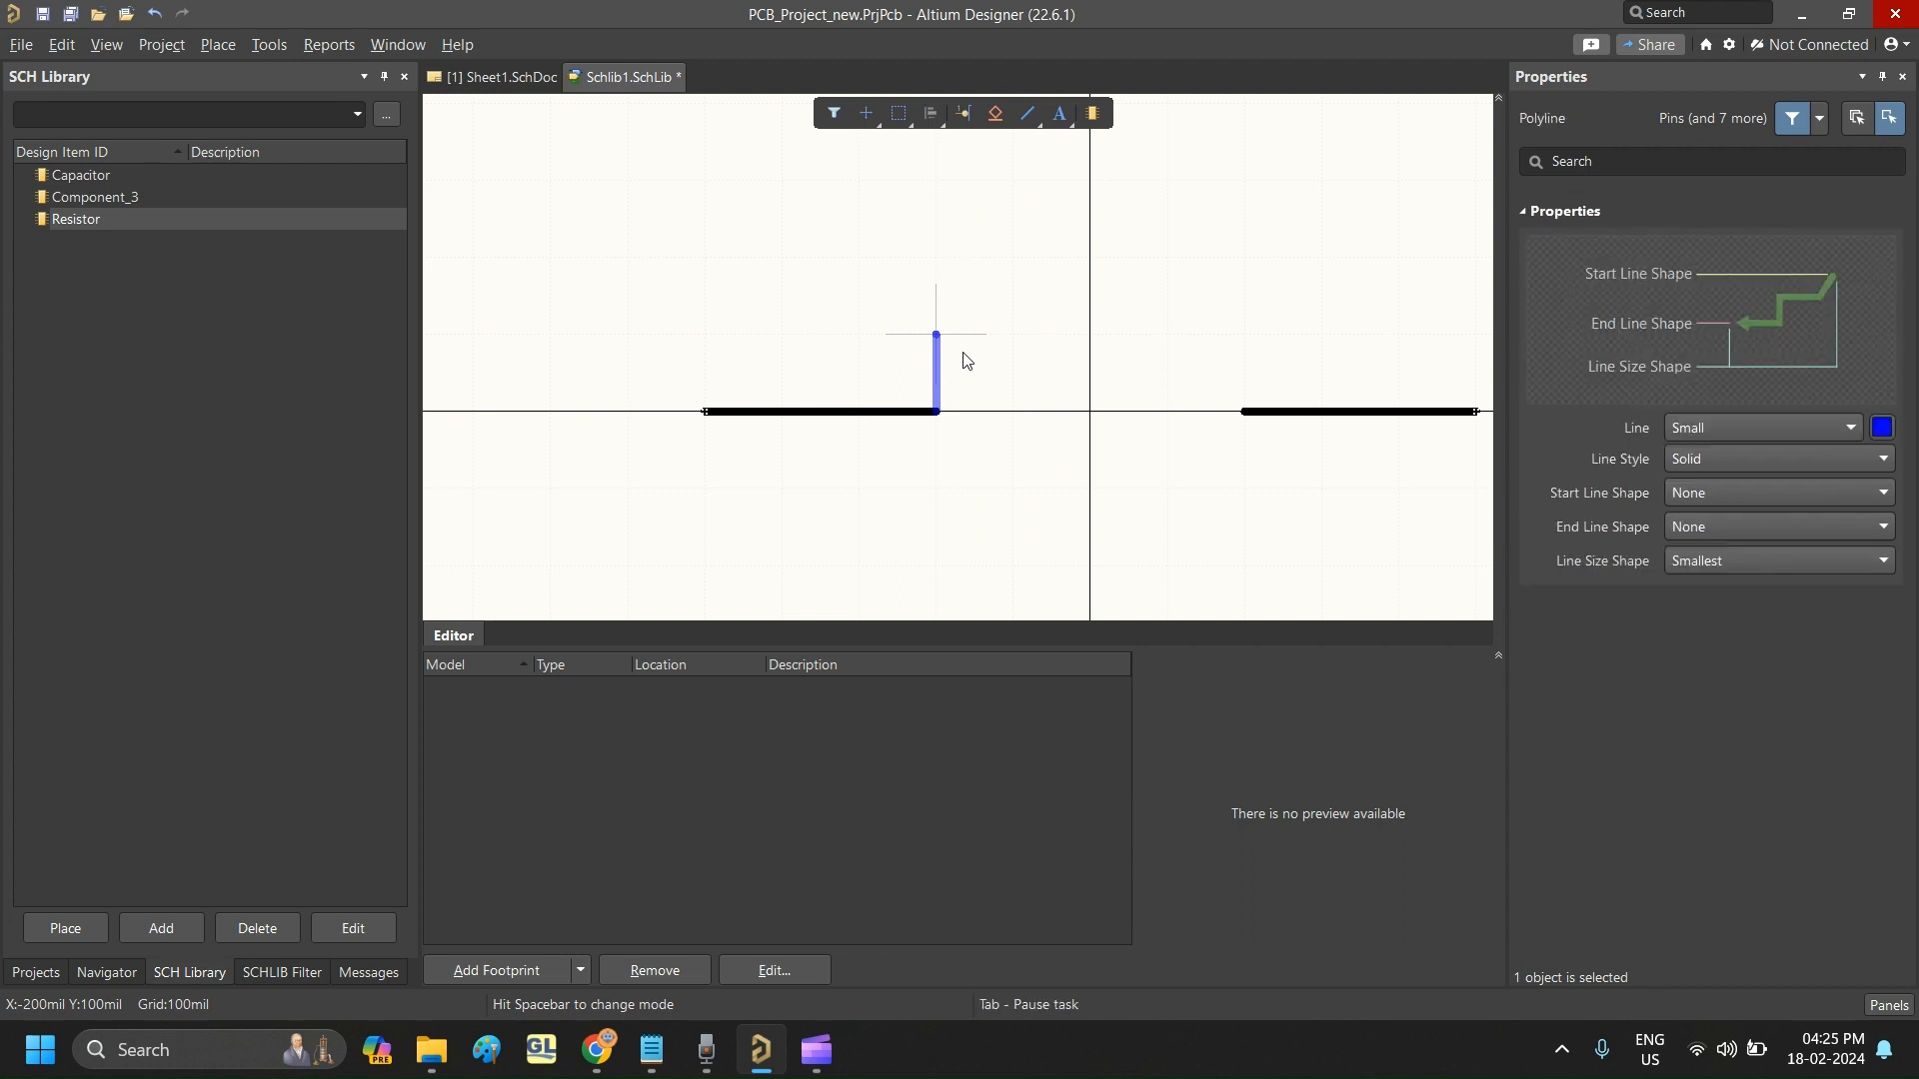
key("g")
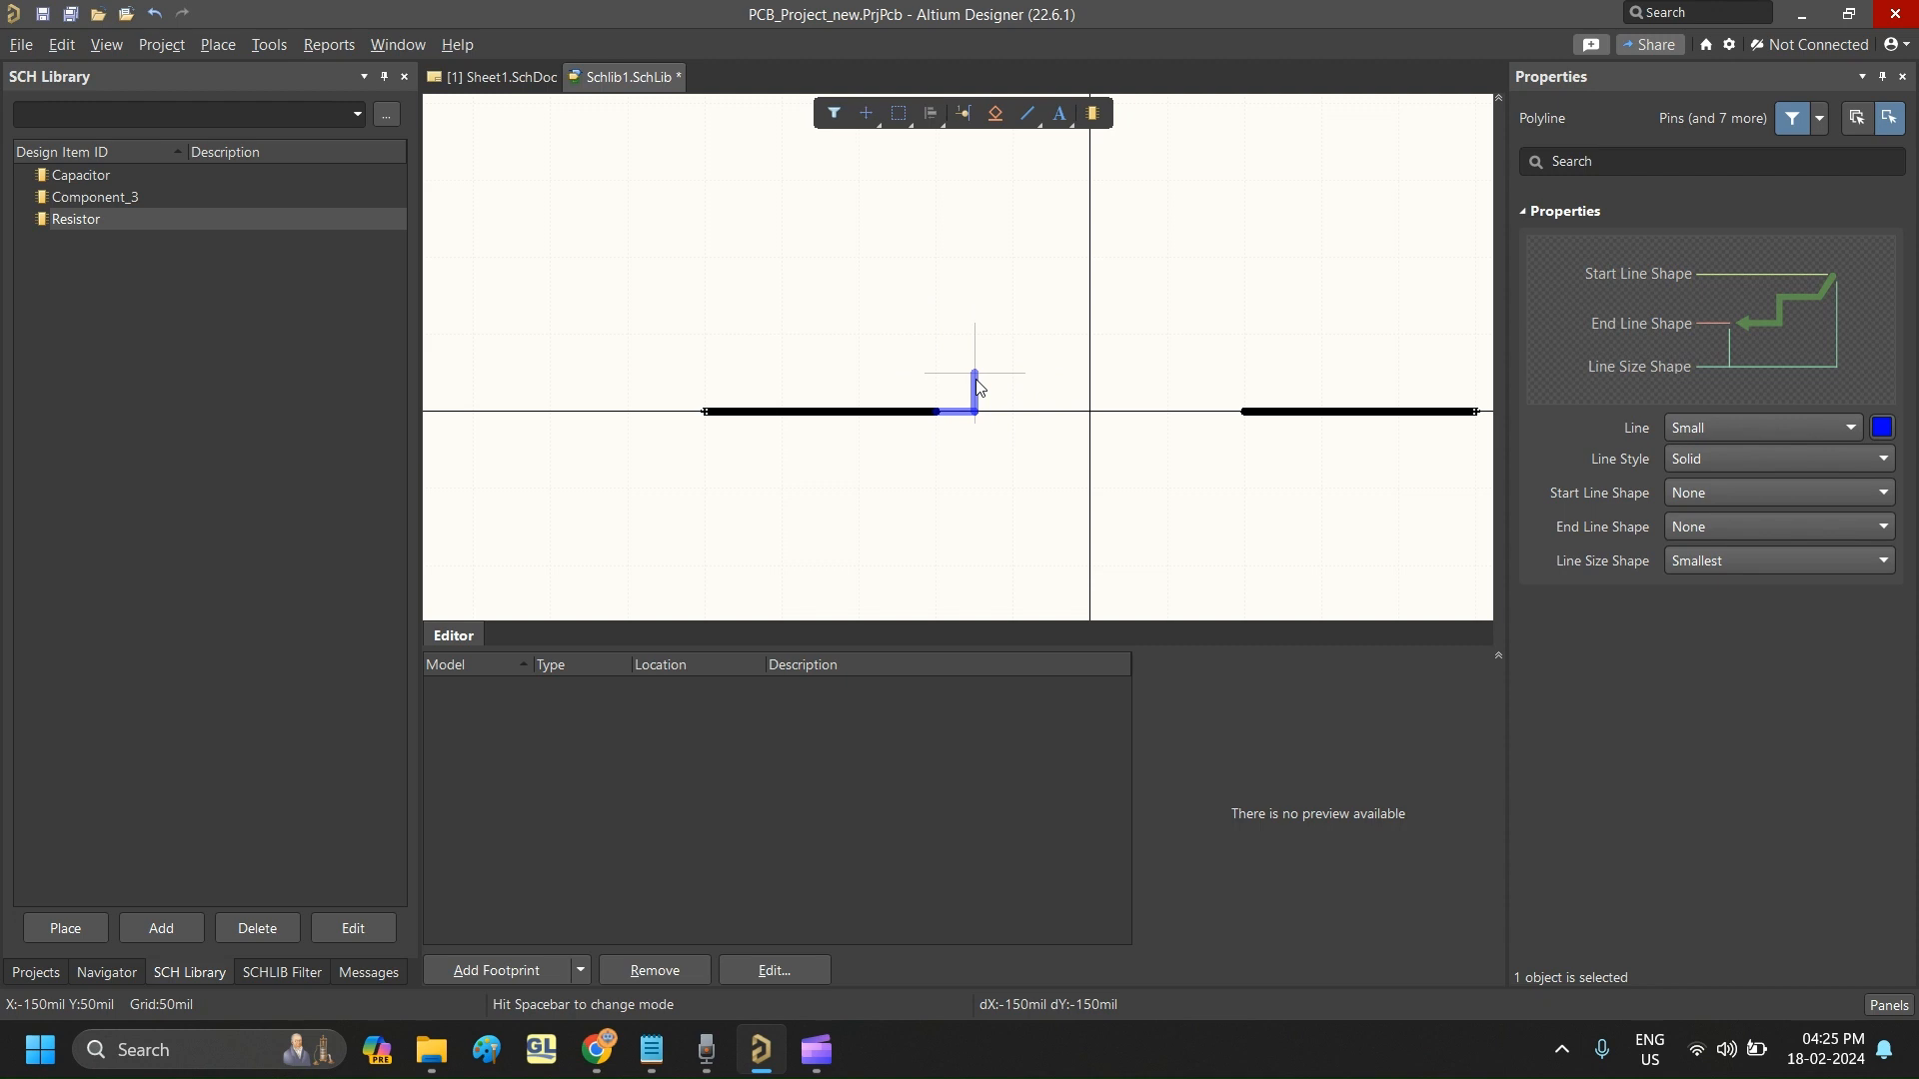
key("space")
key("shift+space")
left_click(973, 387)
left_click(1051, 450)
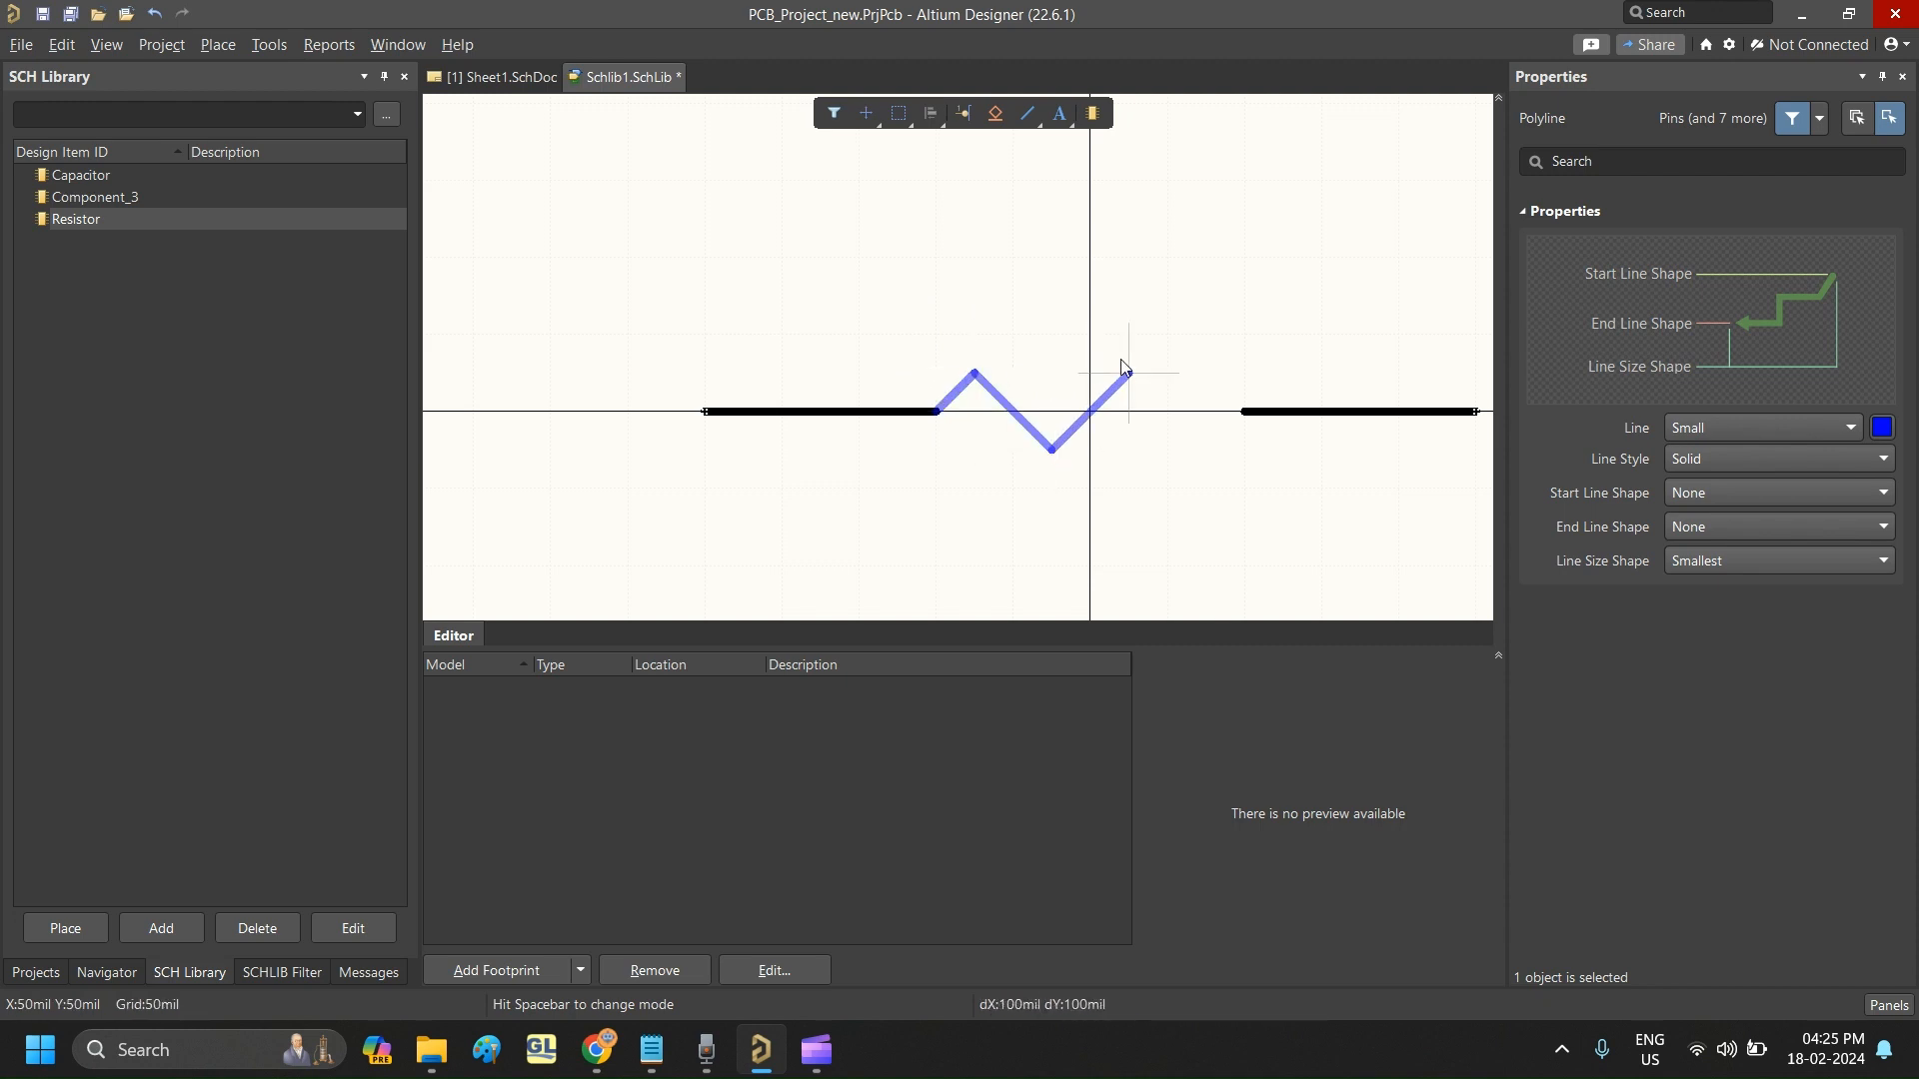
left_click(1128, 372)
left_click(1206, 450)
left_click(1245, 411)
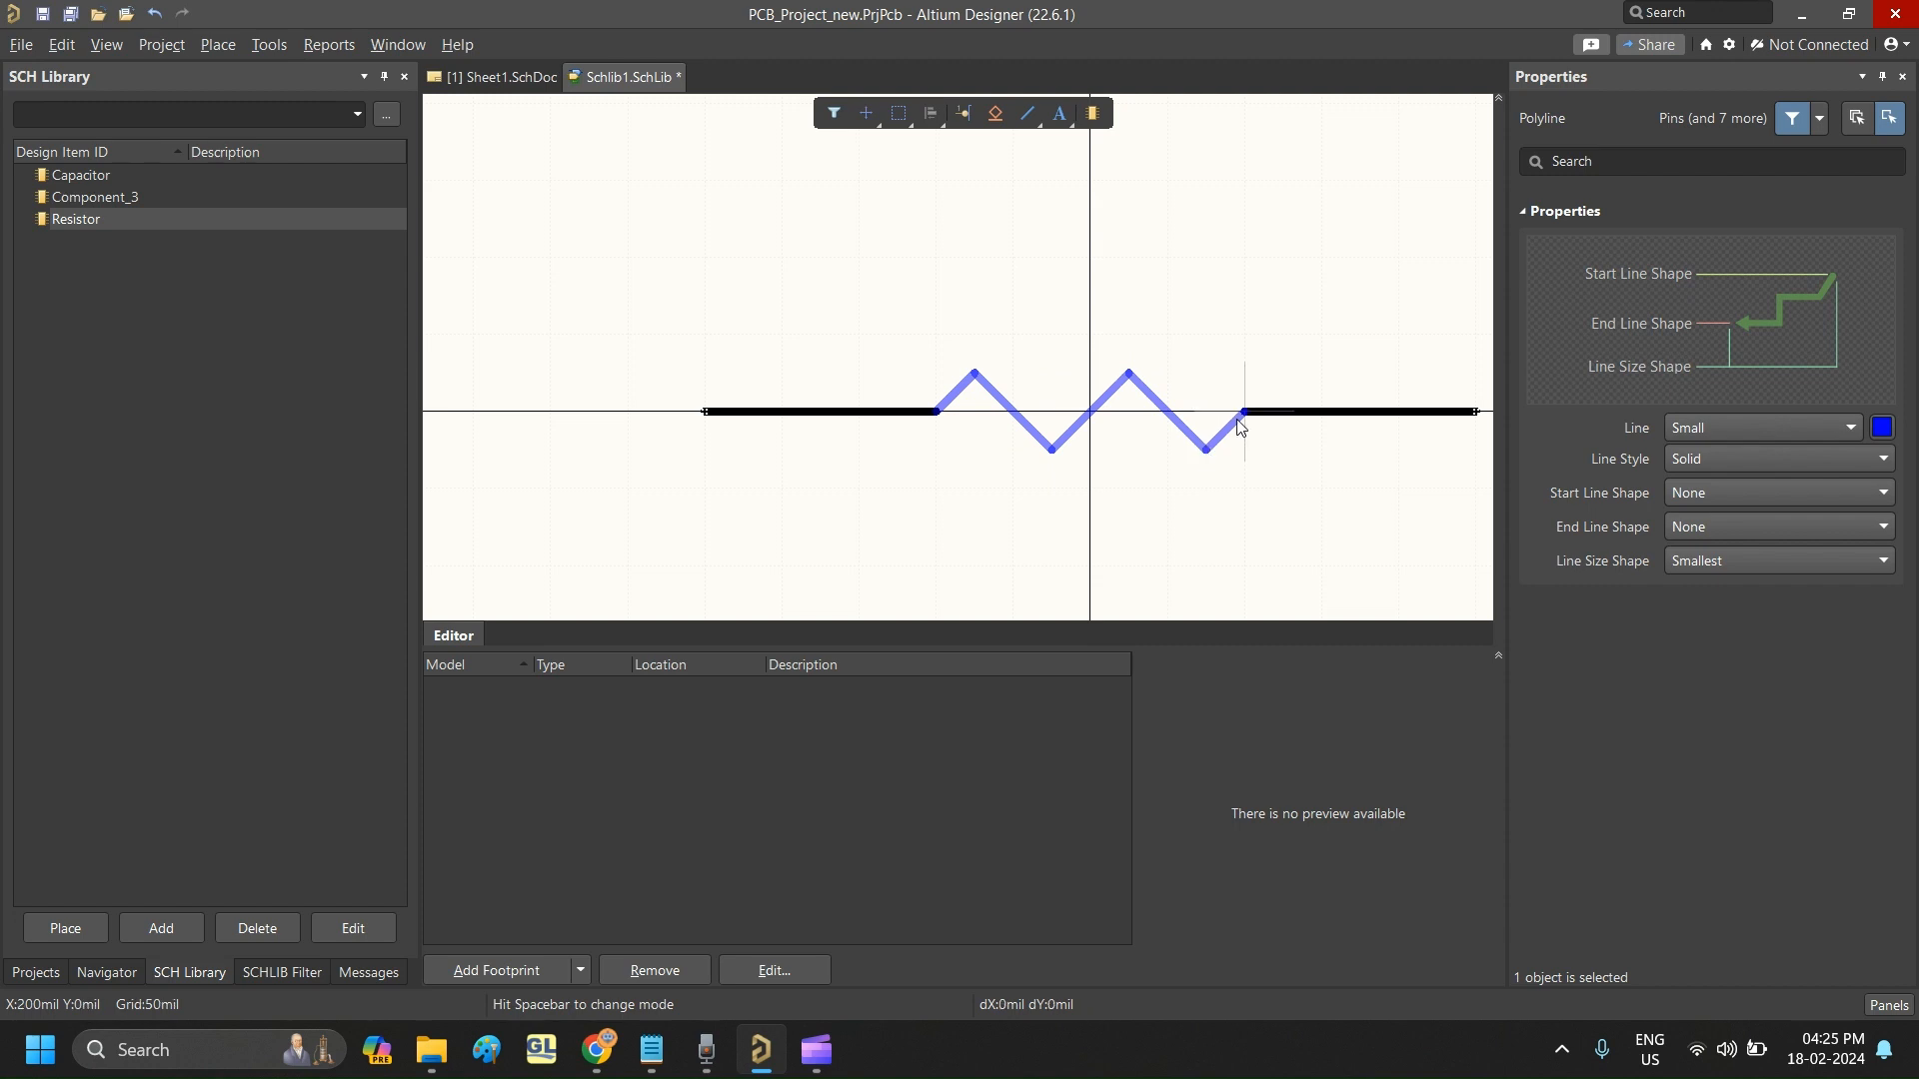
right_click(1244, 418)
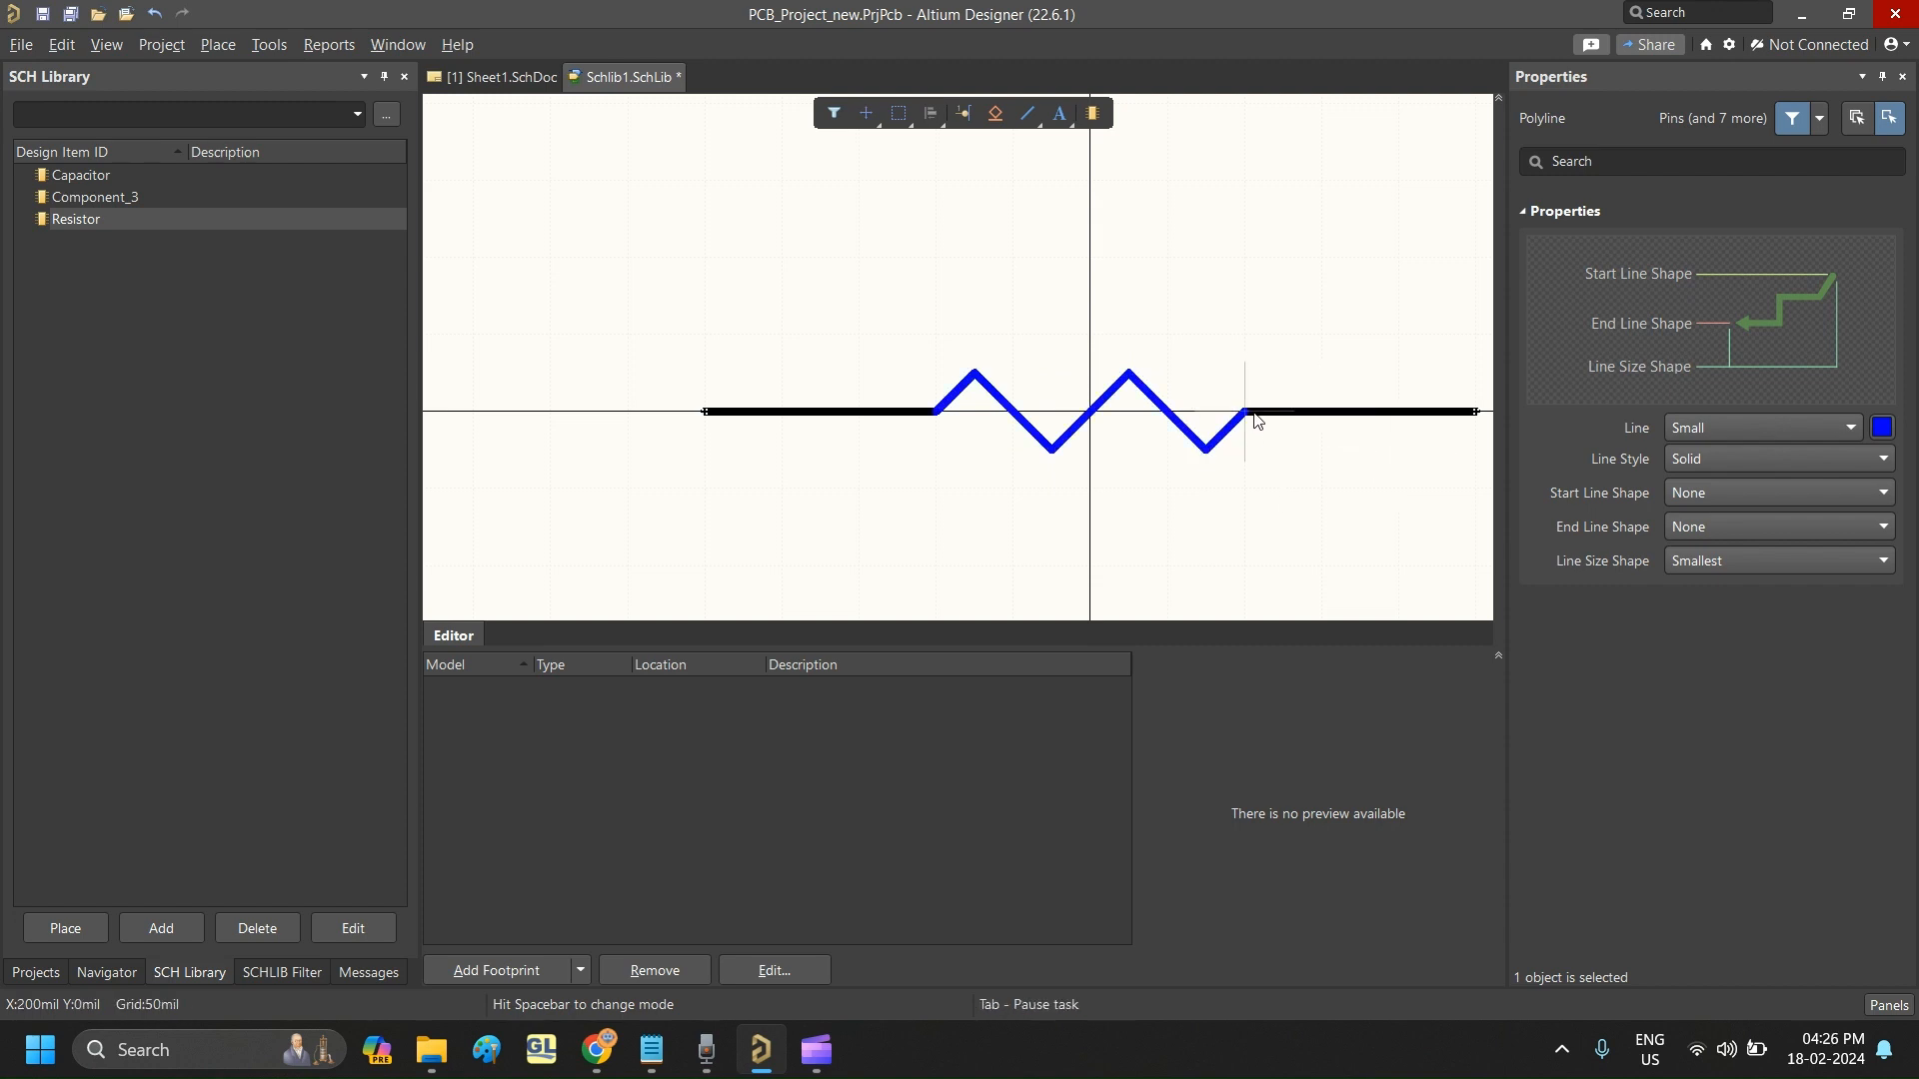
scroll(1261, 422, "down", 2)
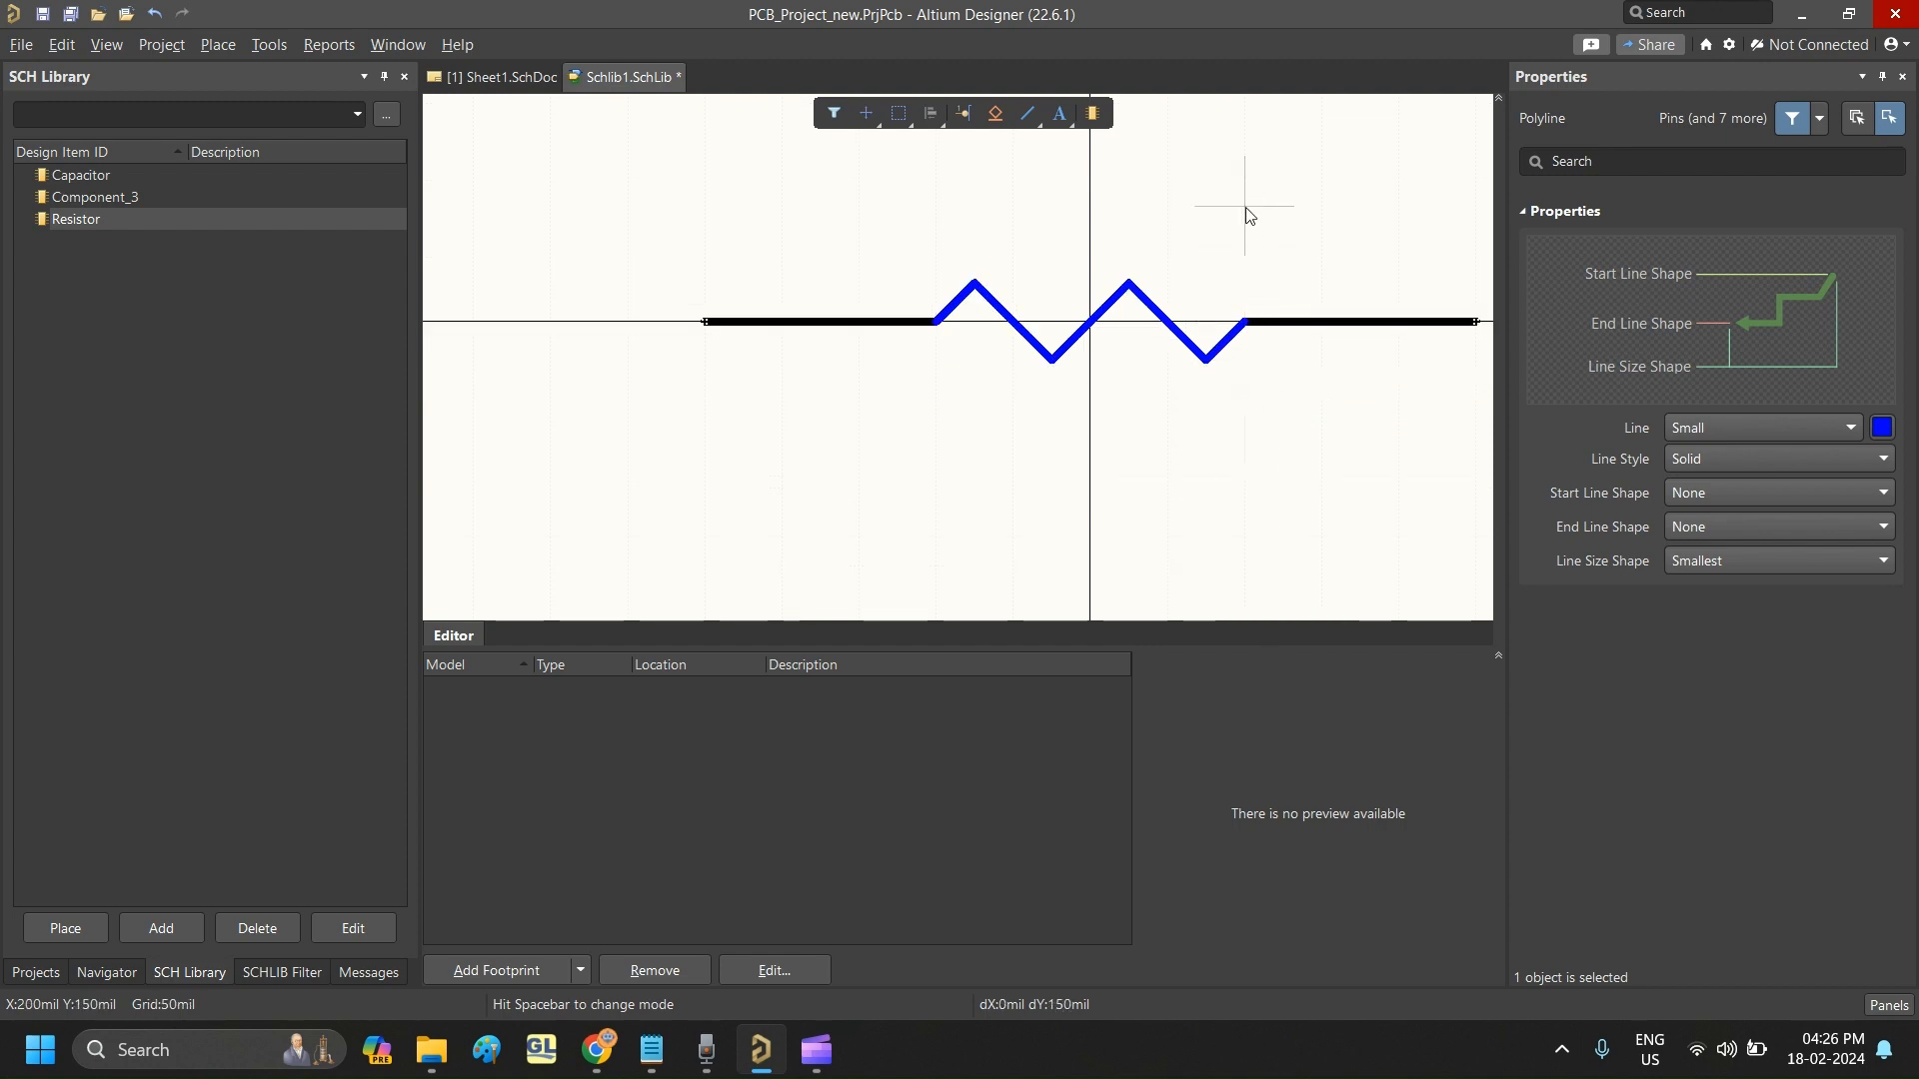
scroll(1245, 207, "up", 3)
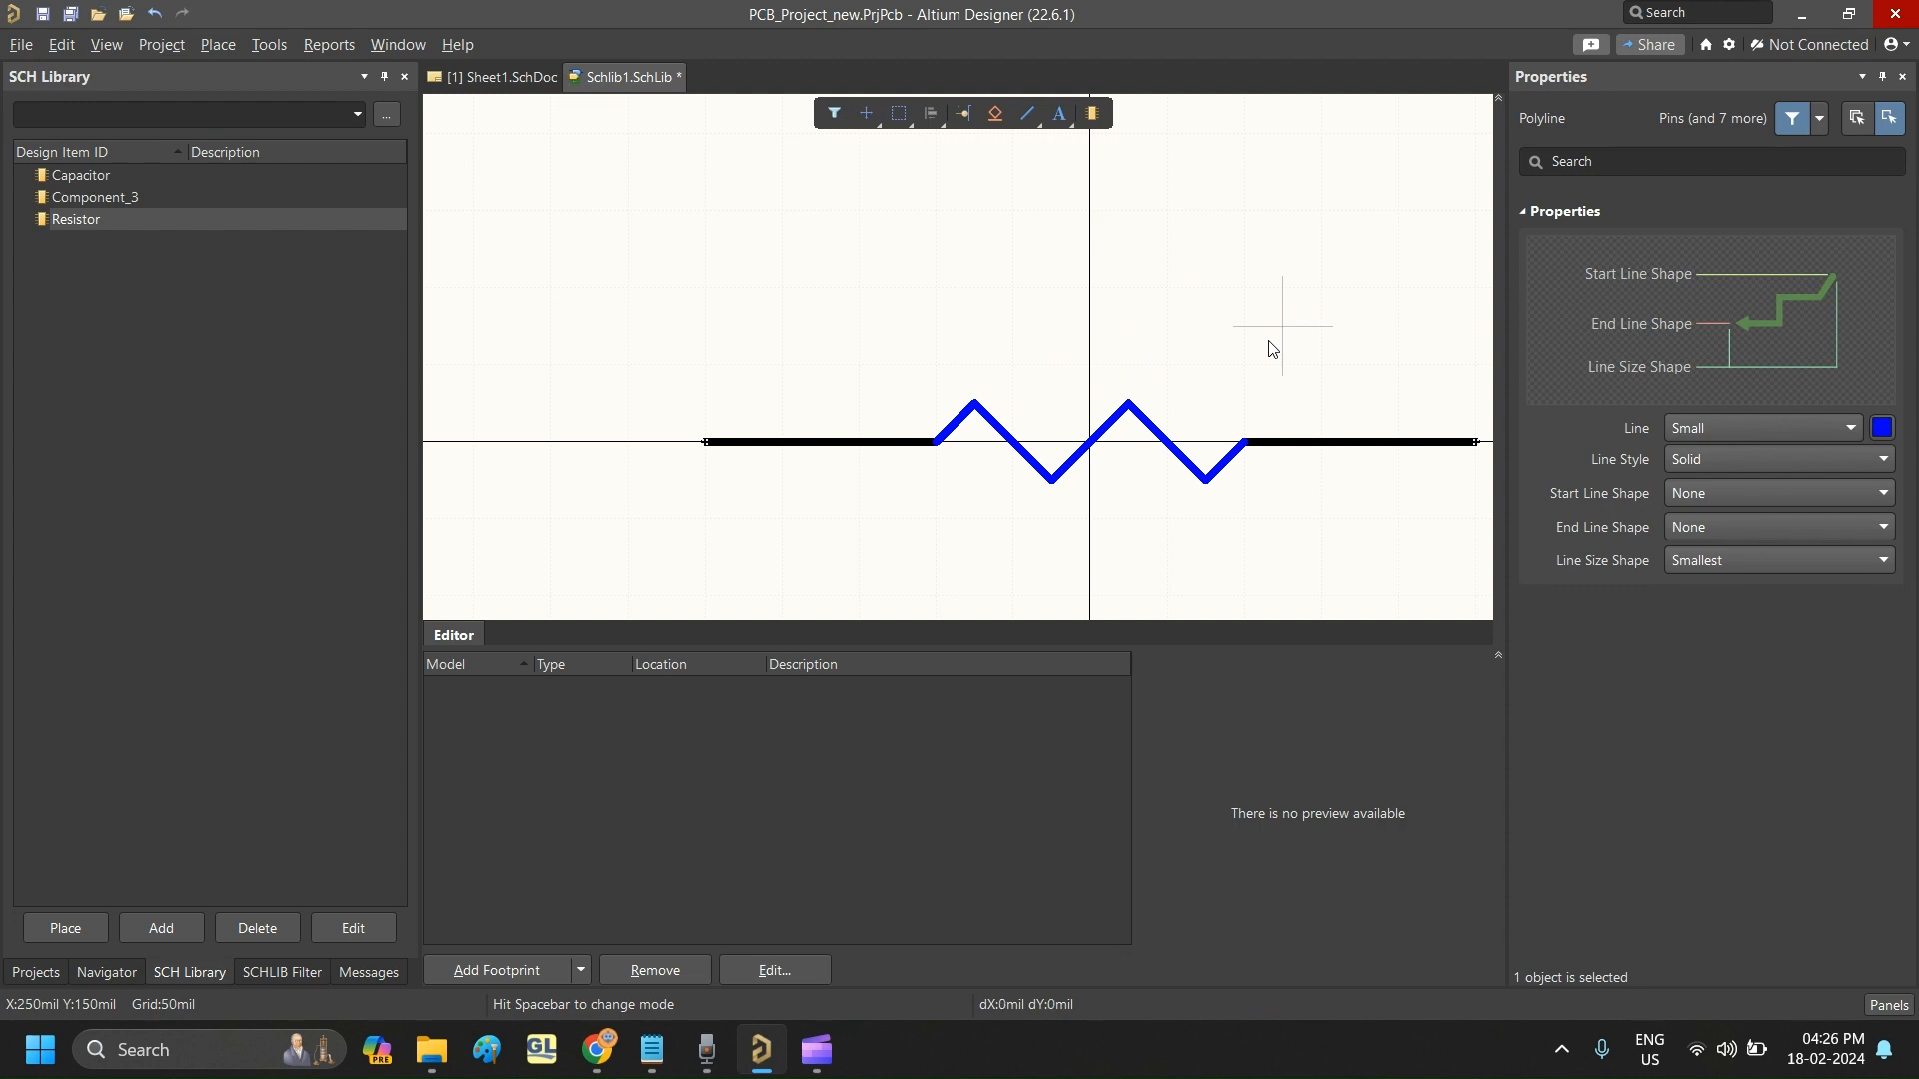
left_click(857, 388)
- Set the length of the resistor's right pin to 100 mil
scroll(723, 423, "down", 4, "ctrl")
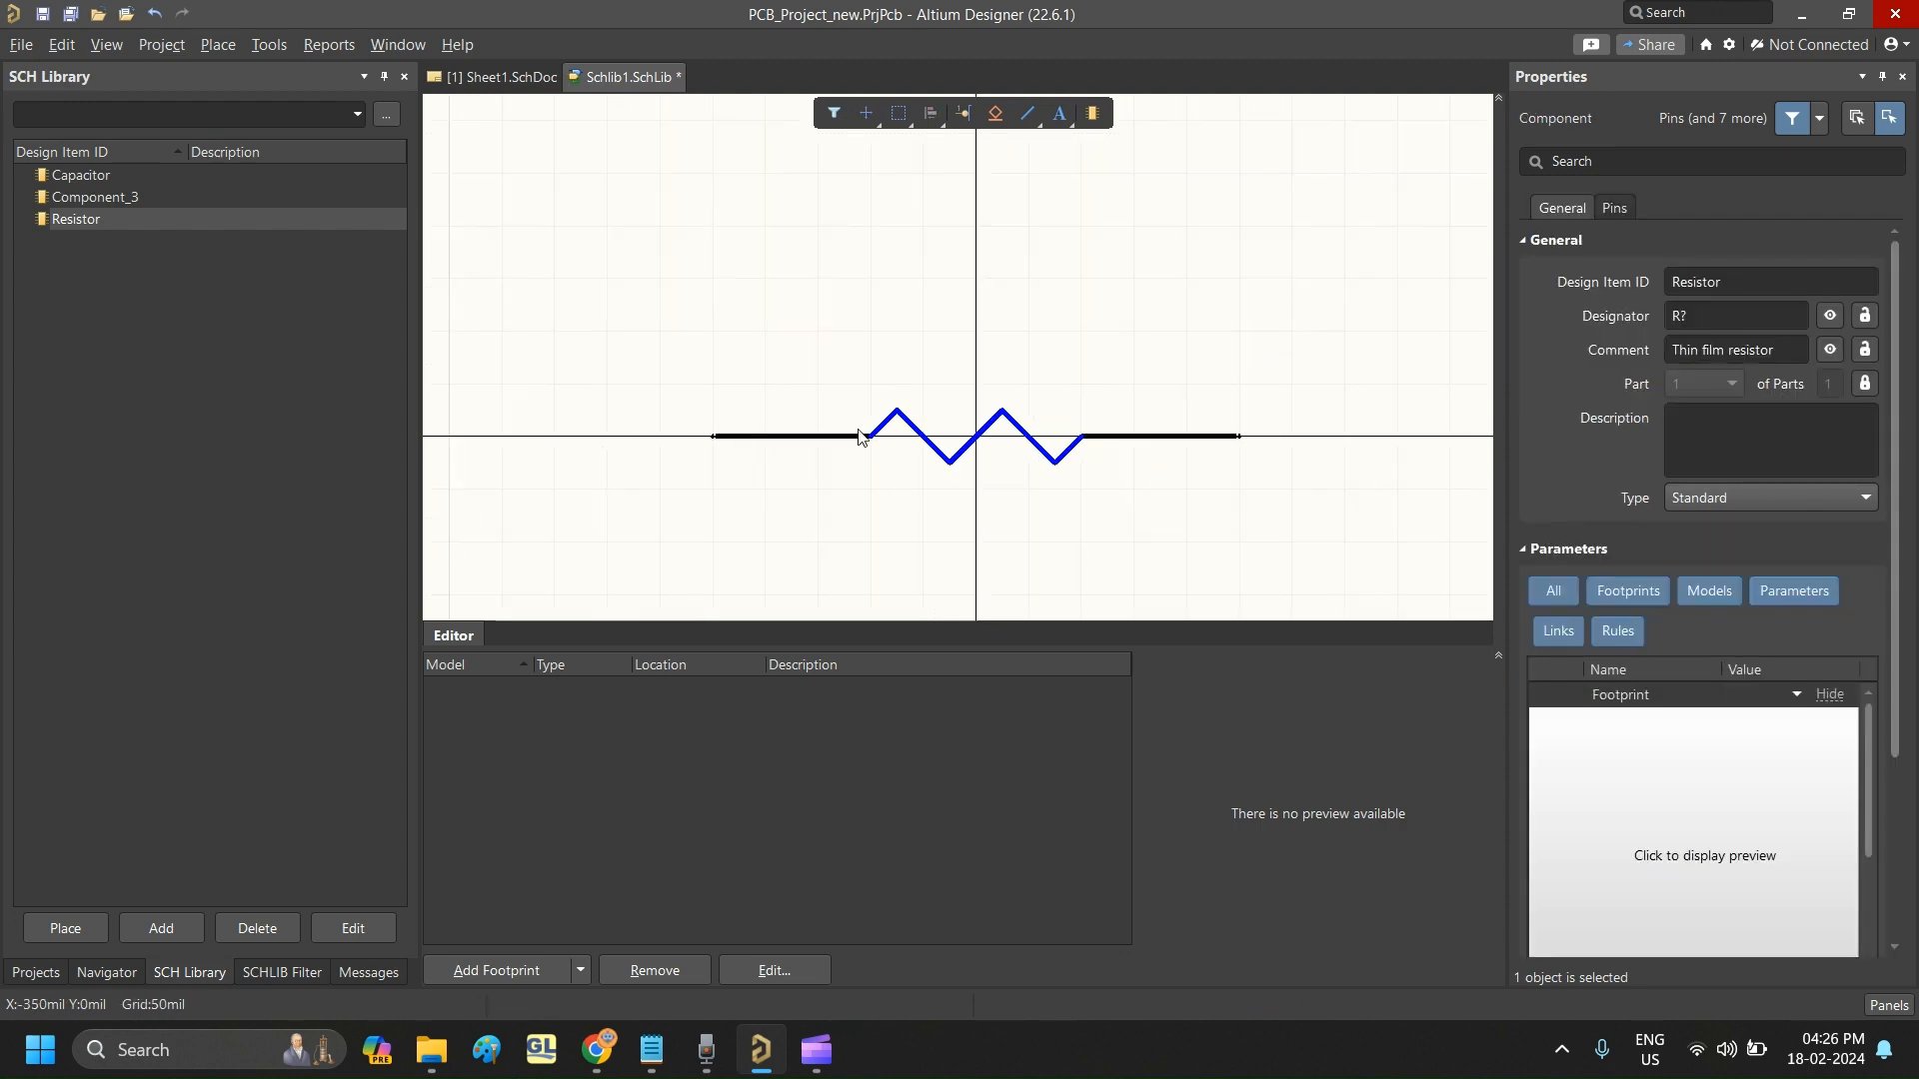
scroll(982, 435, "up", 3, "ctrl")
left_click(1185, 441)
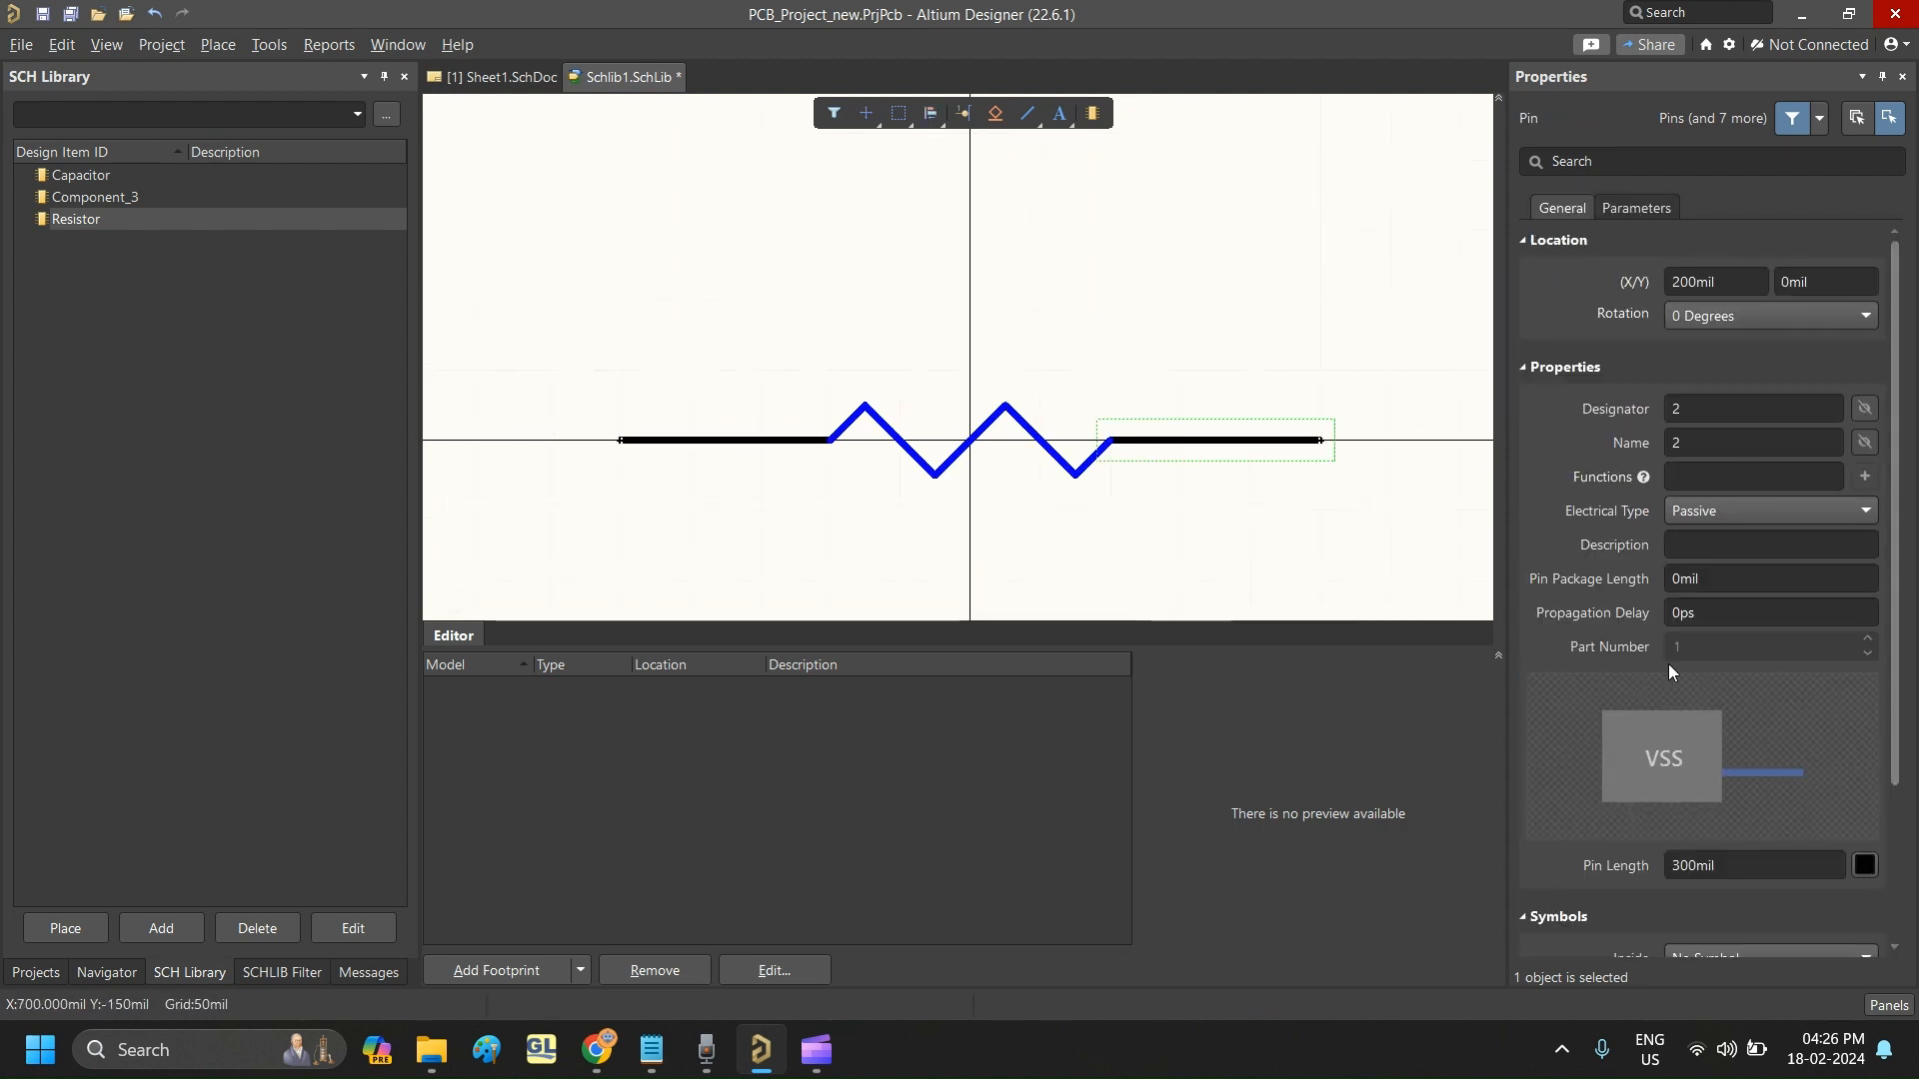
left_click(1729, 874)
type("1000")
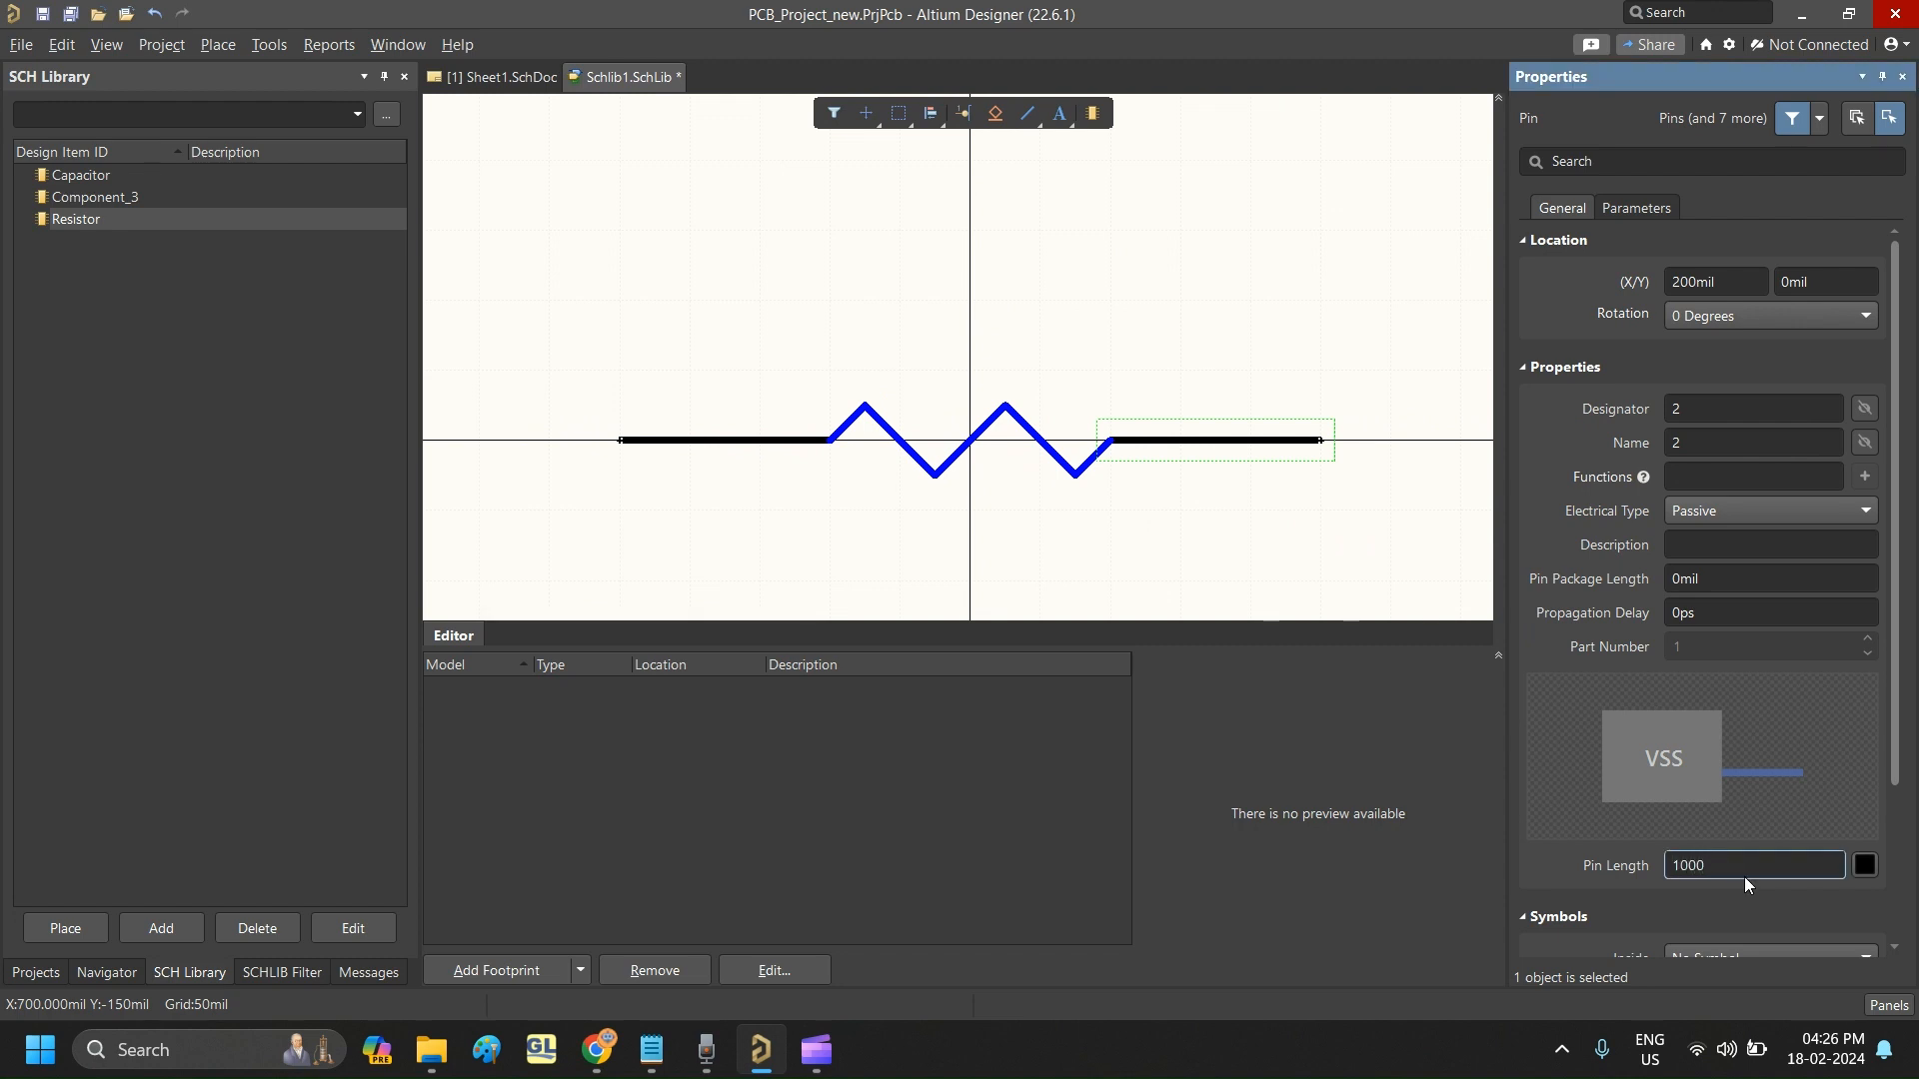
key("BackSpace")
key("Return")
- Set the length of the resistor's left pin to 100 mil
left_click(729, 445)
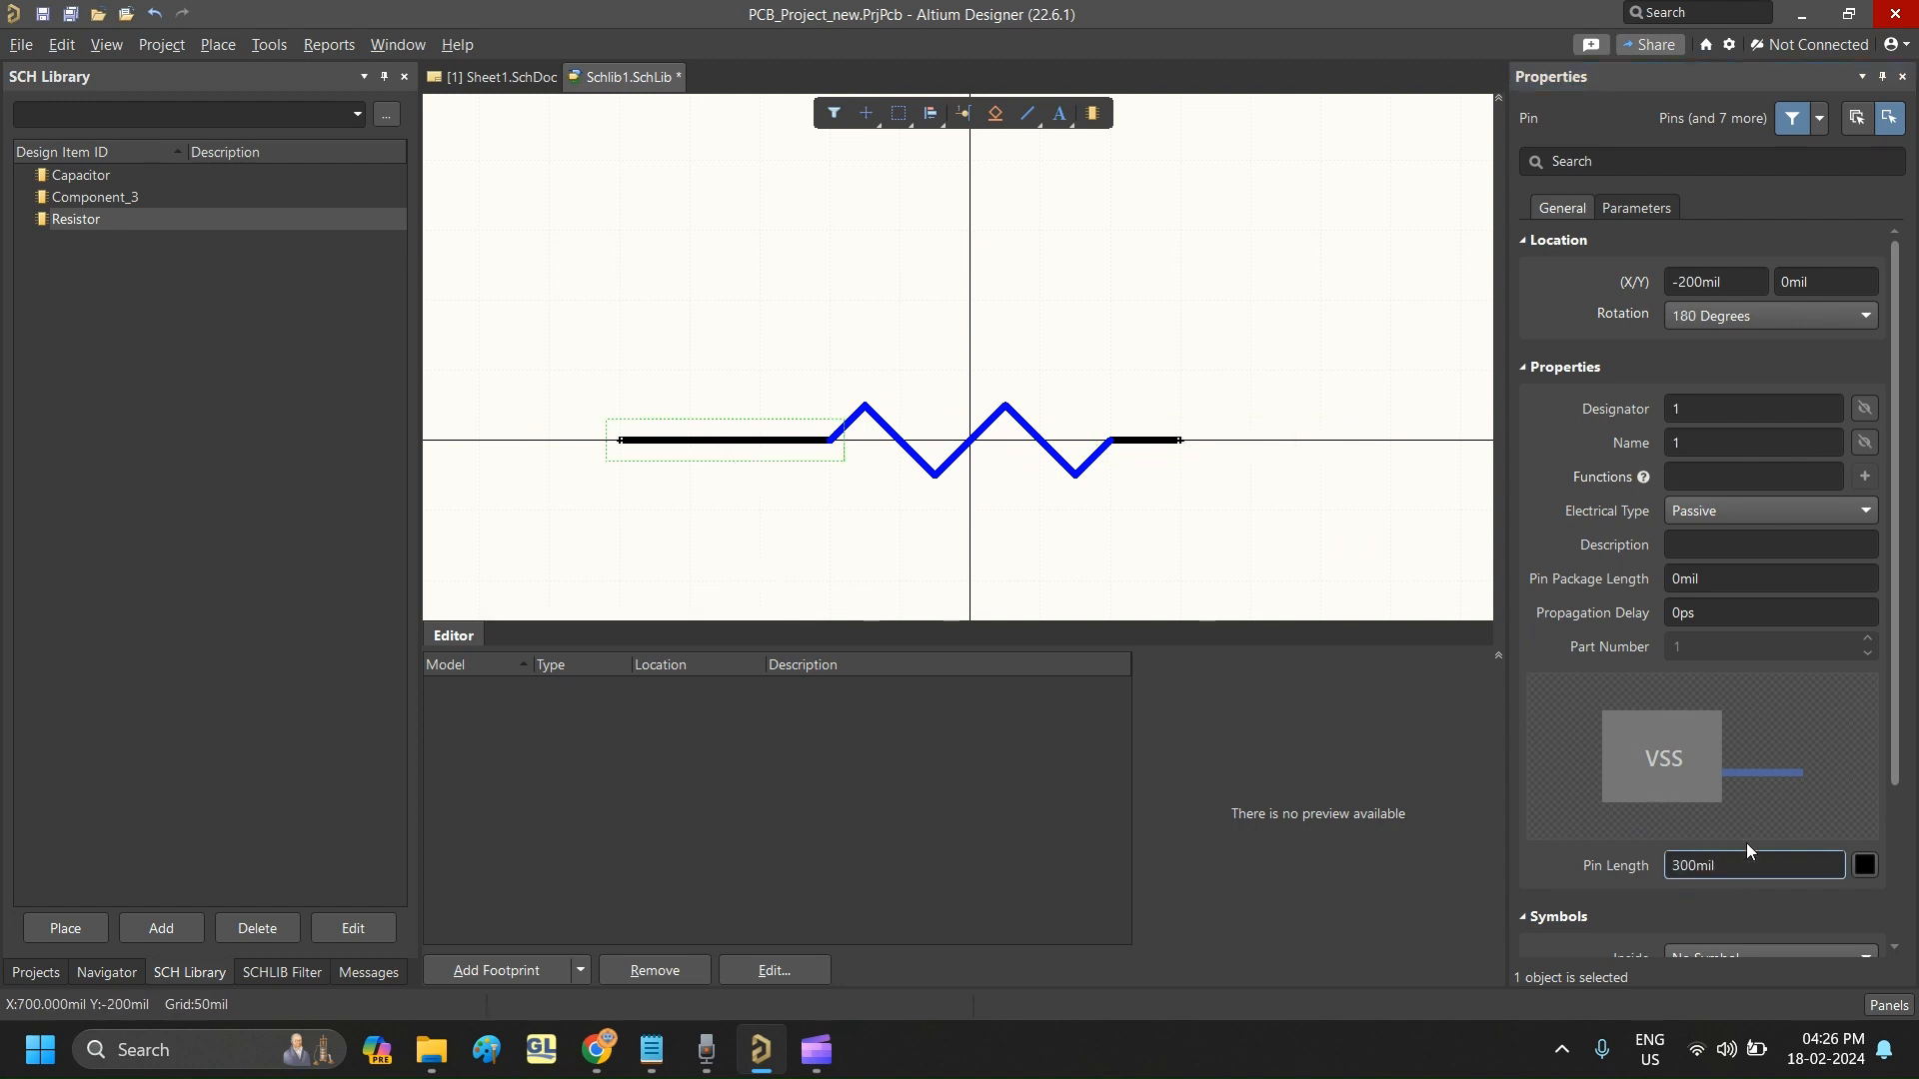
left_click(1757, 868)
double_click(1756, 868)
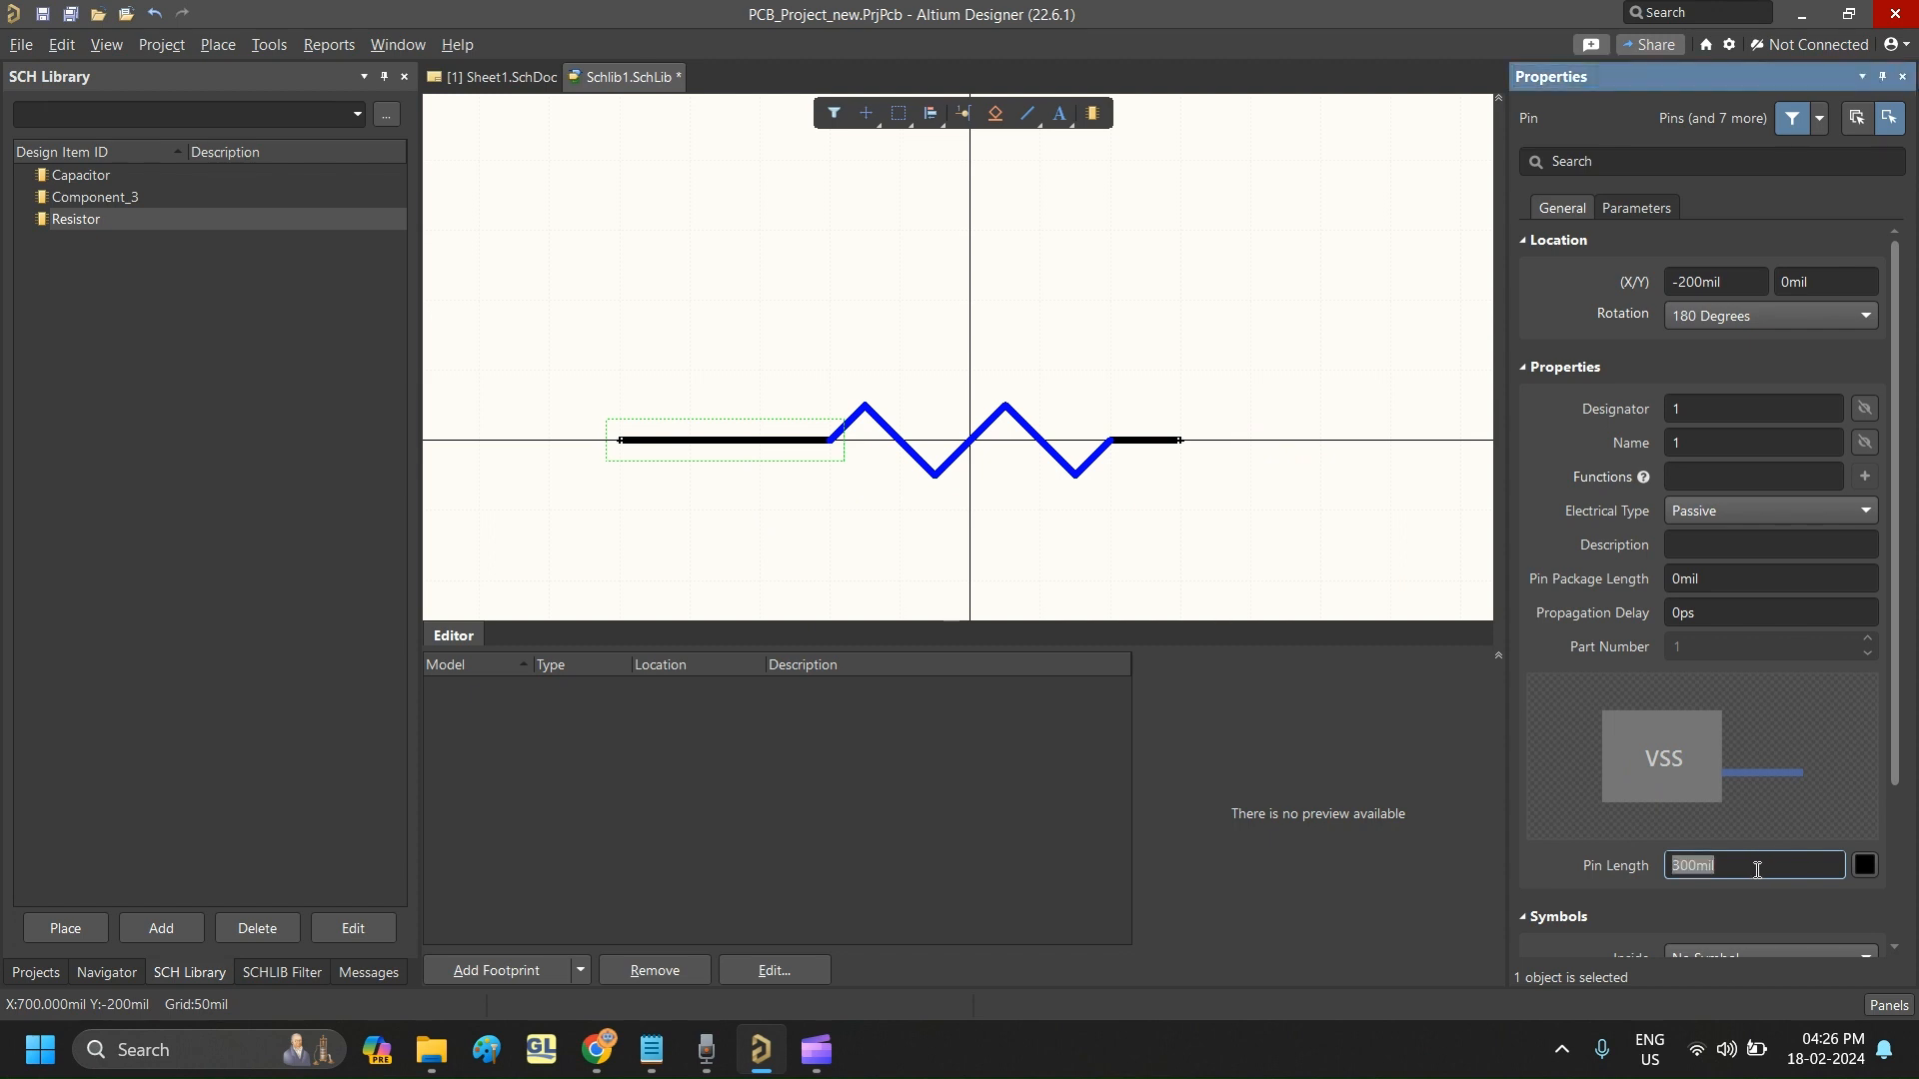
type("100")
key("Return")
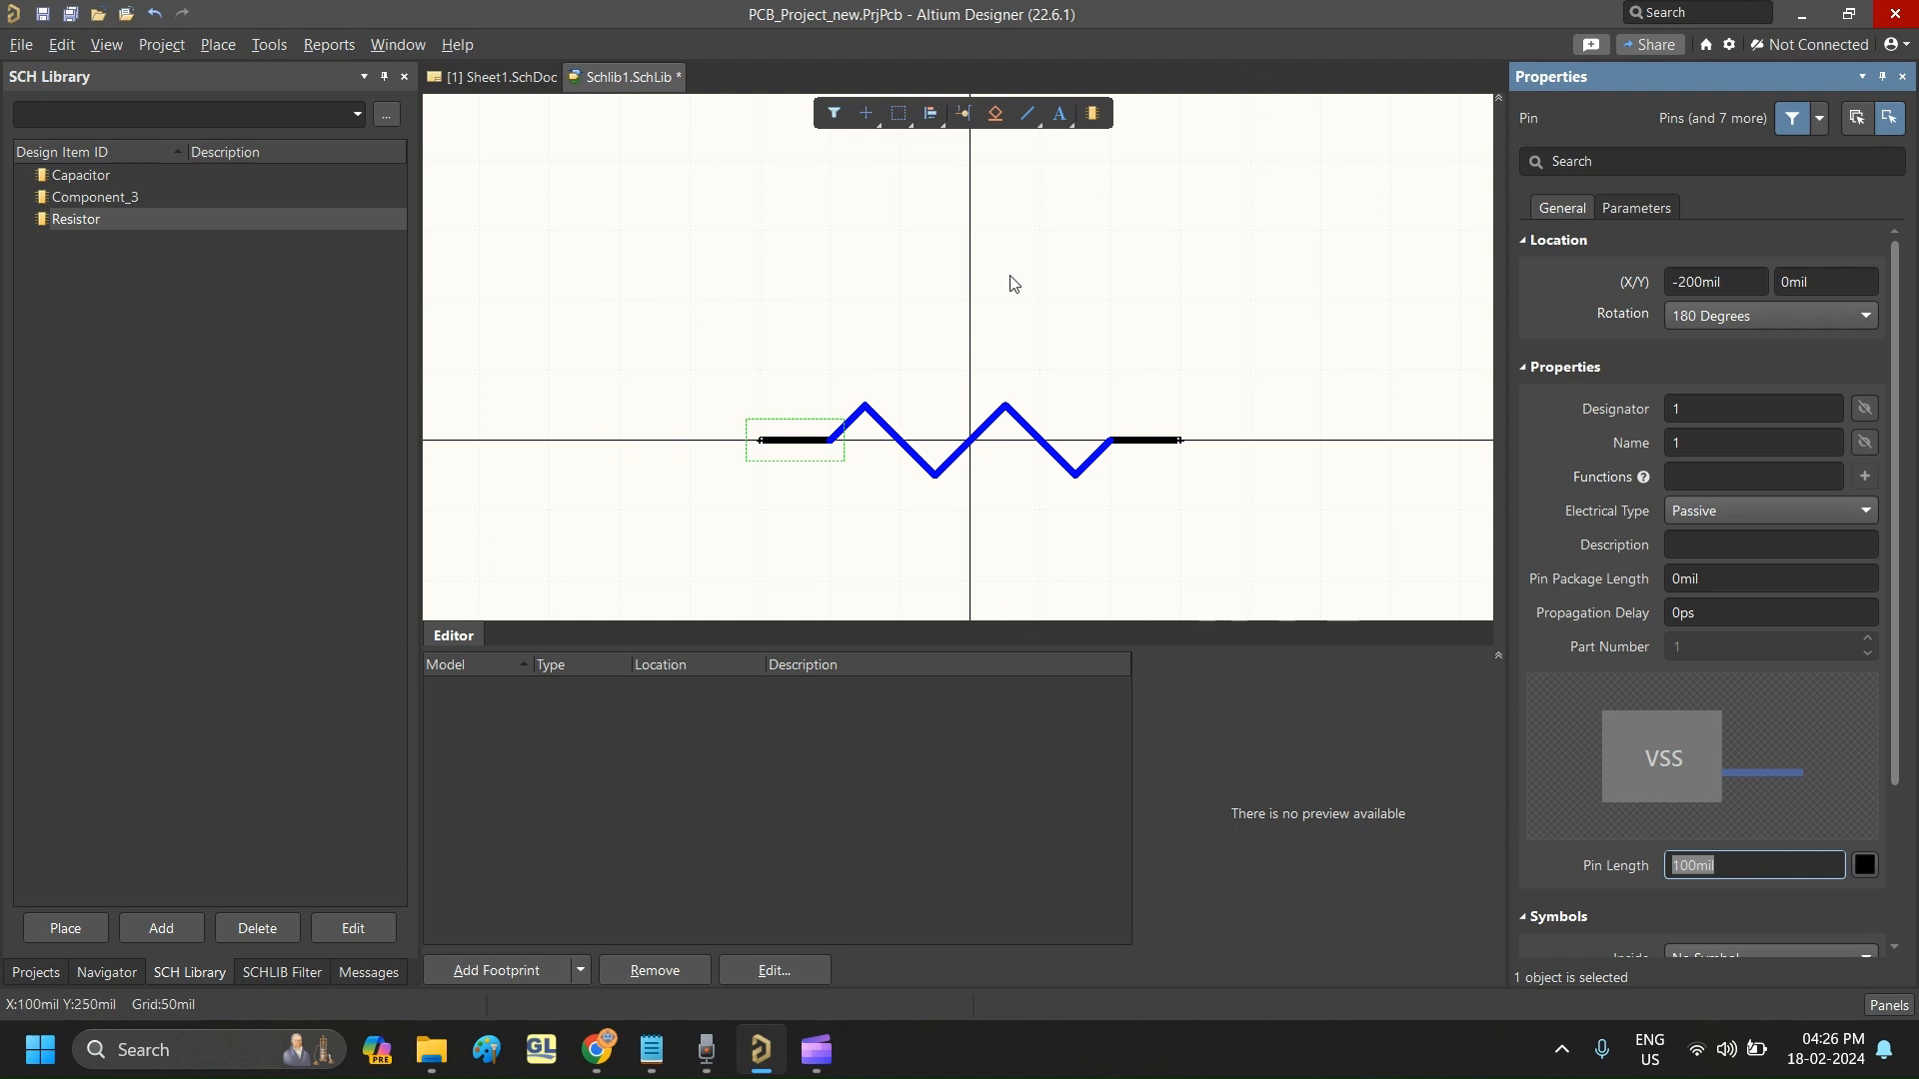
left_click(1040, 308)
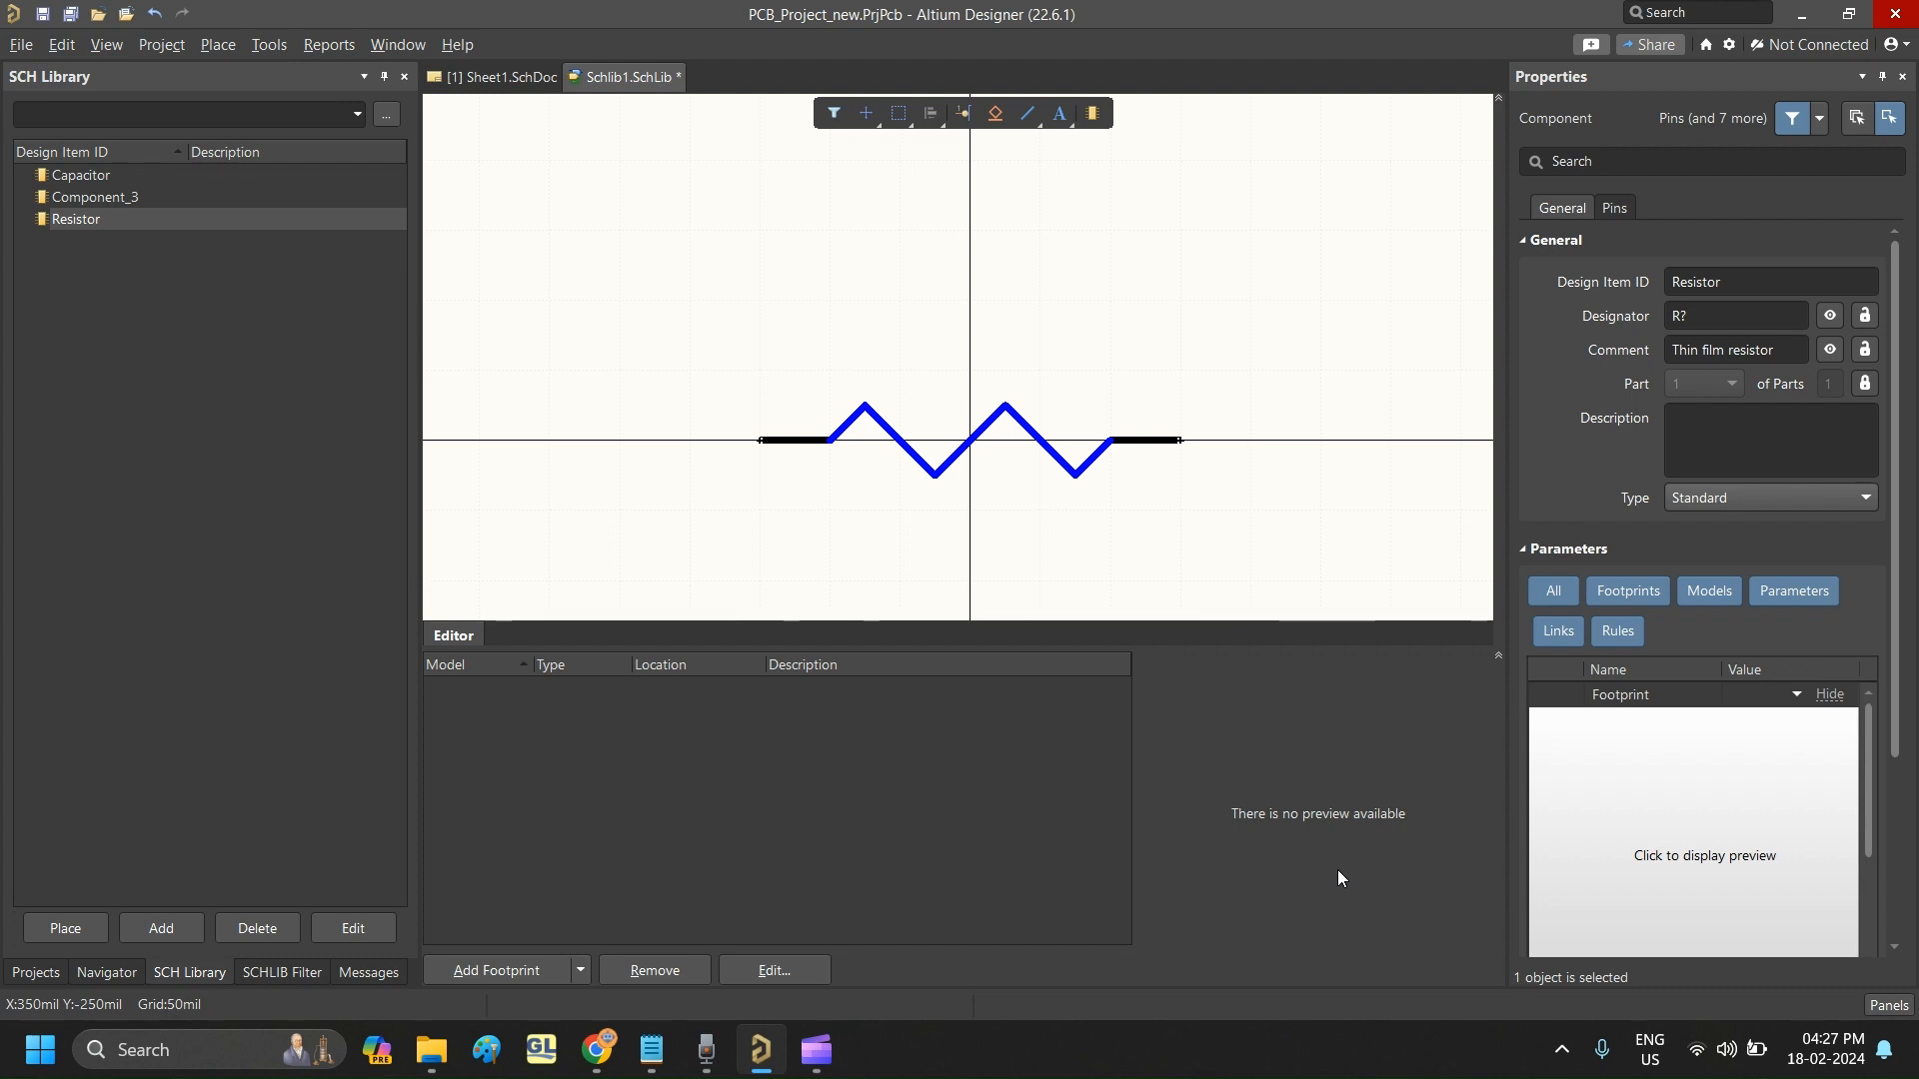
- Save the schematic library with the finished resistor symbol
left_click(1679, 421)
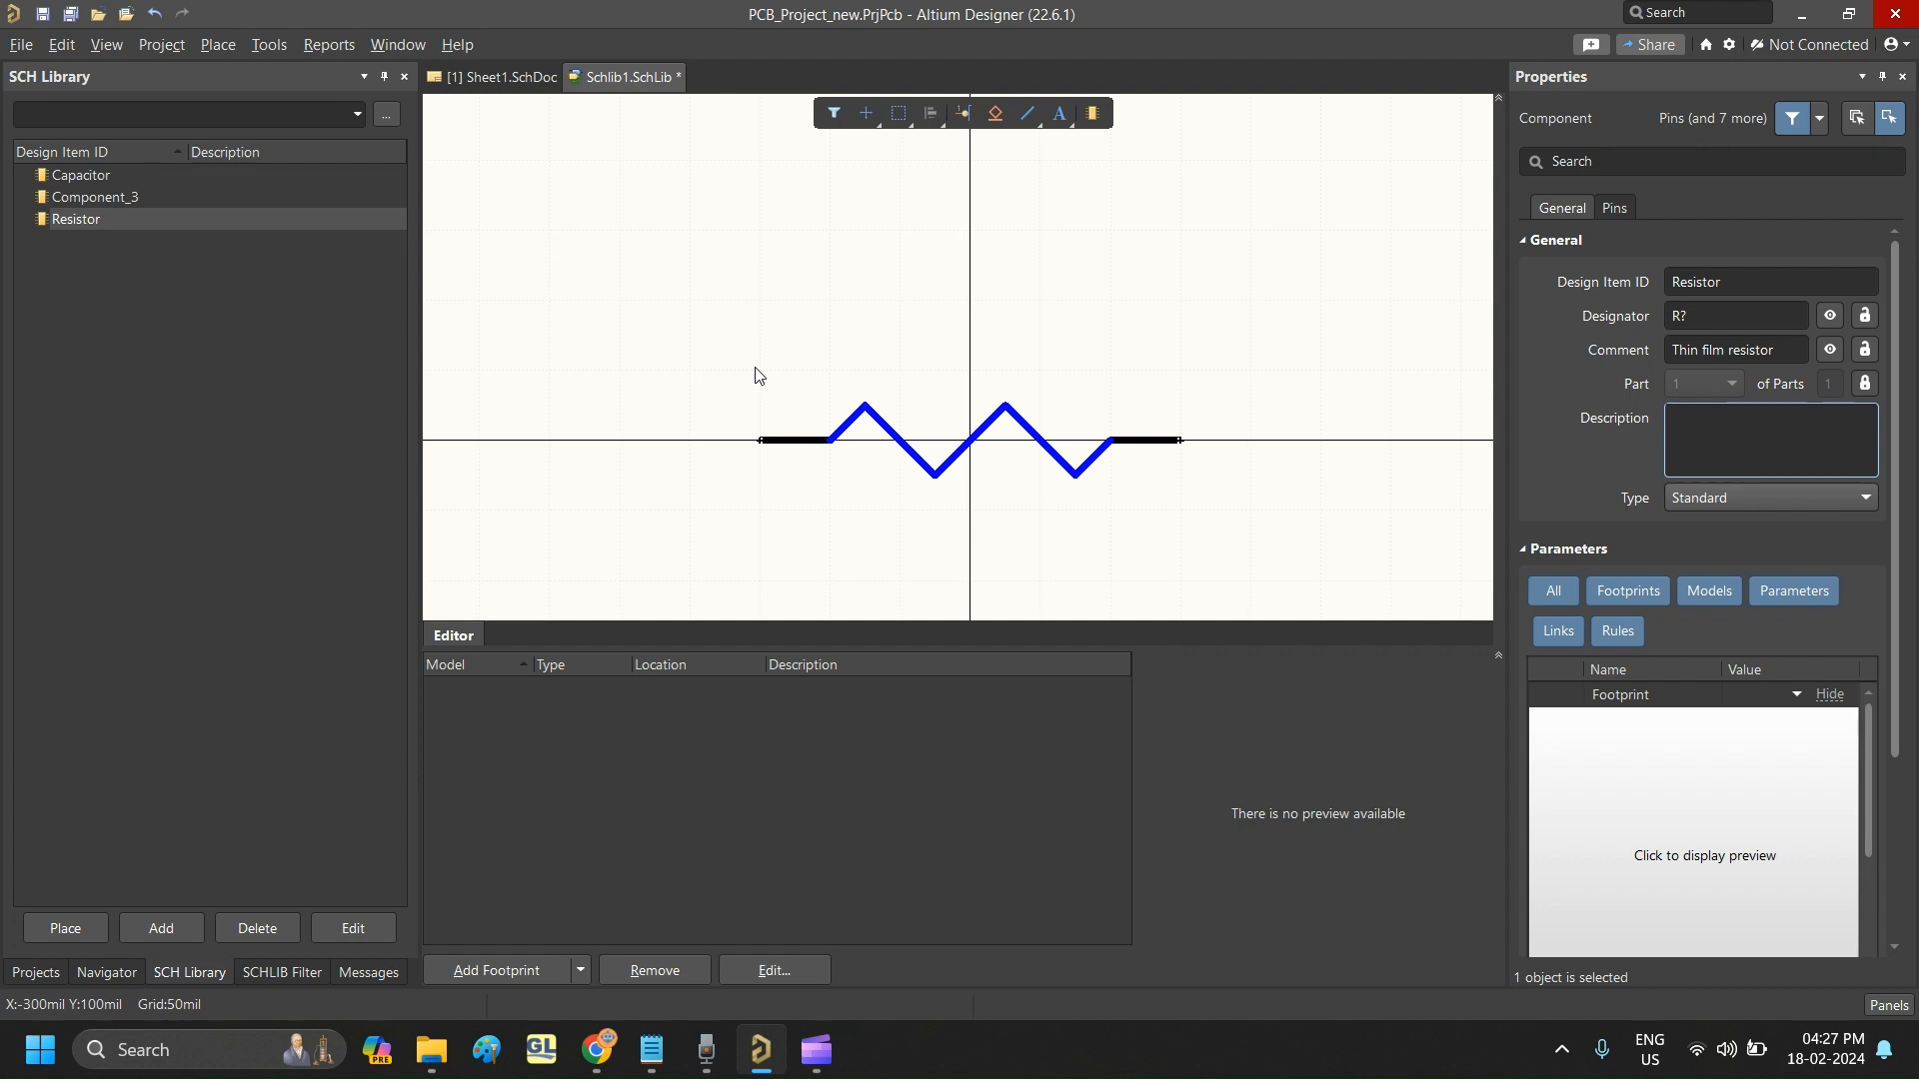
key("ctrl+s")
left_click(22, 45)
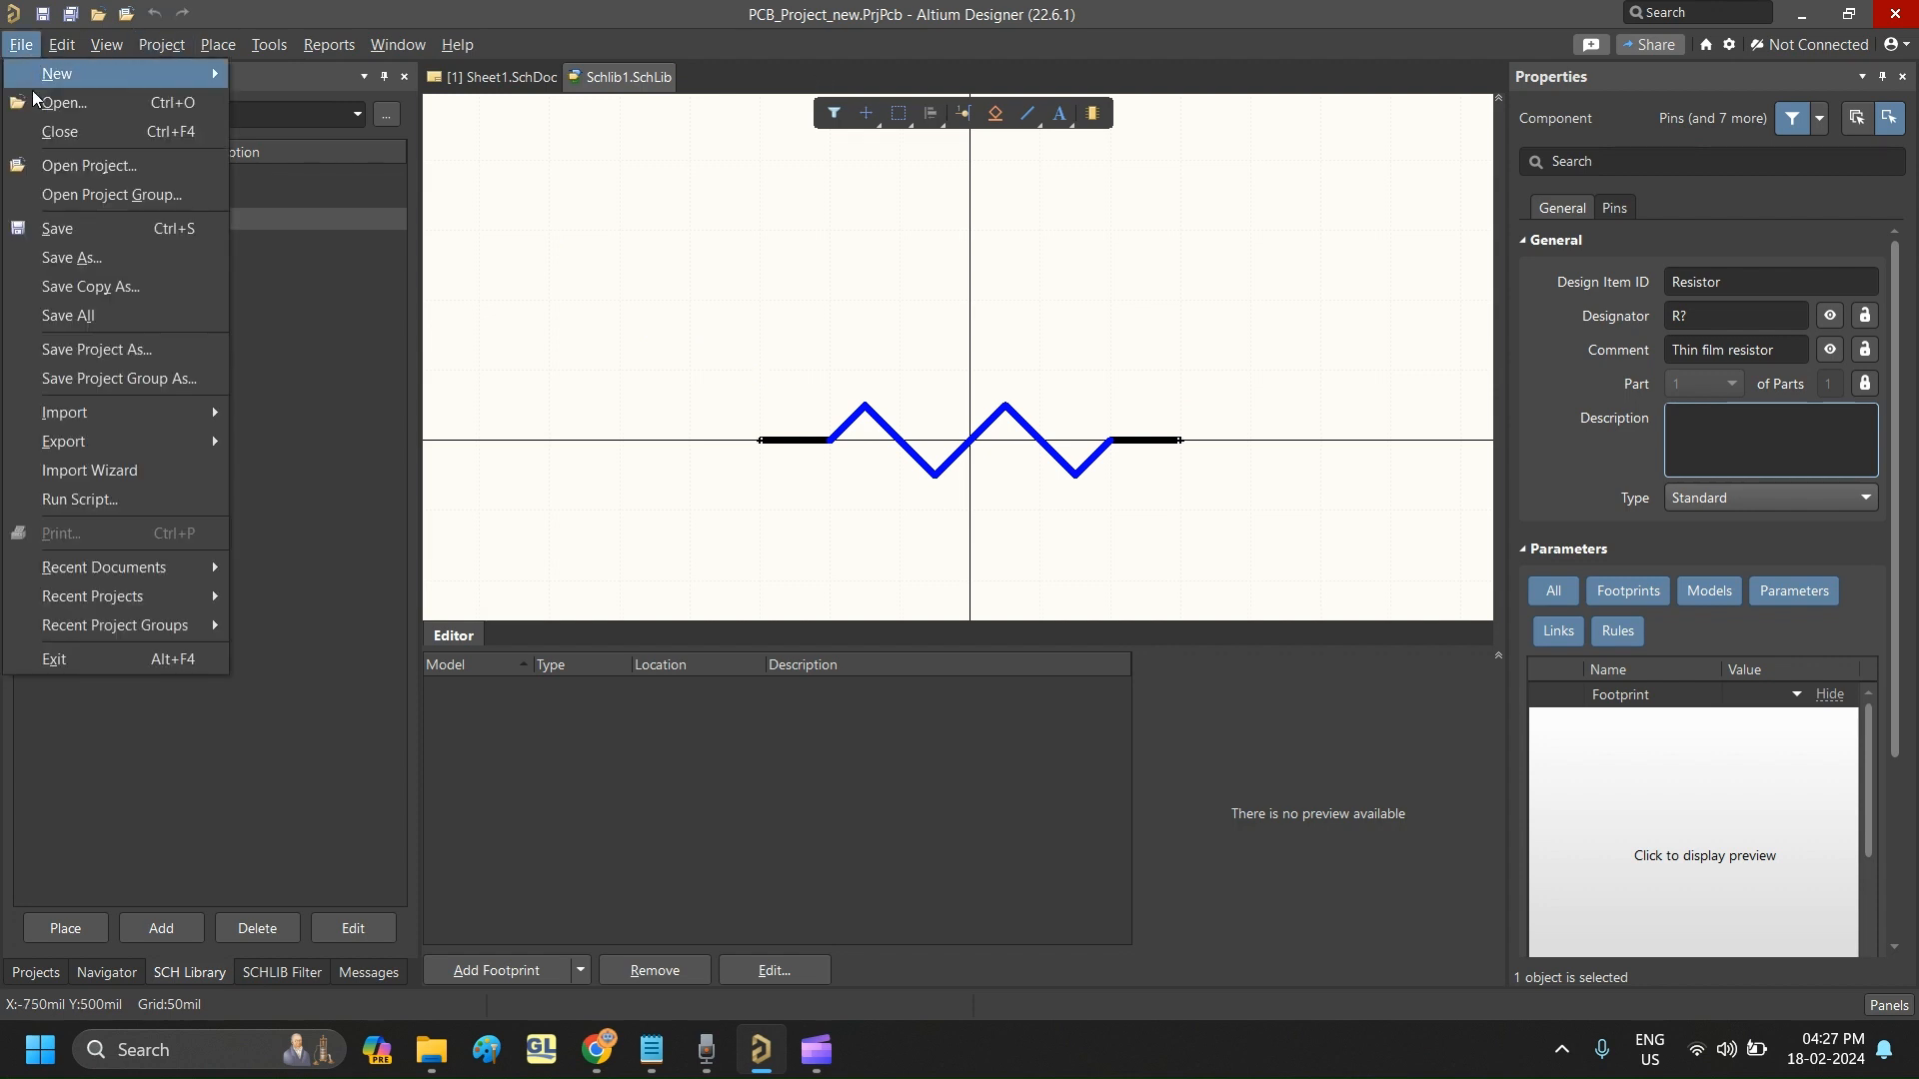
left_click(95, 232)
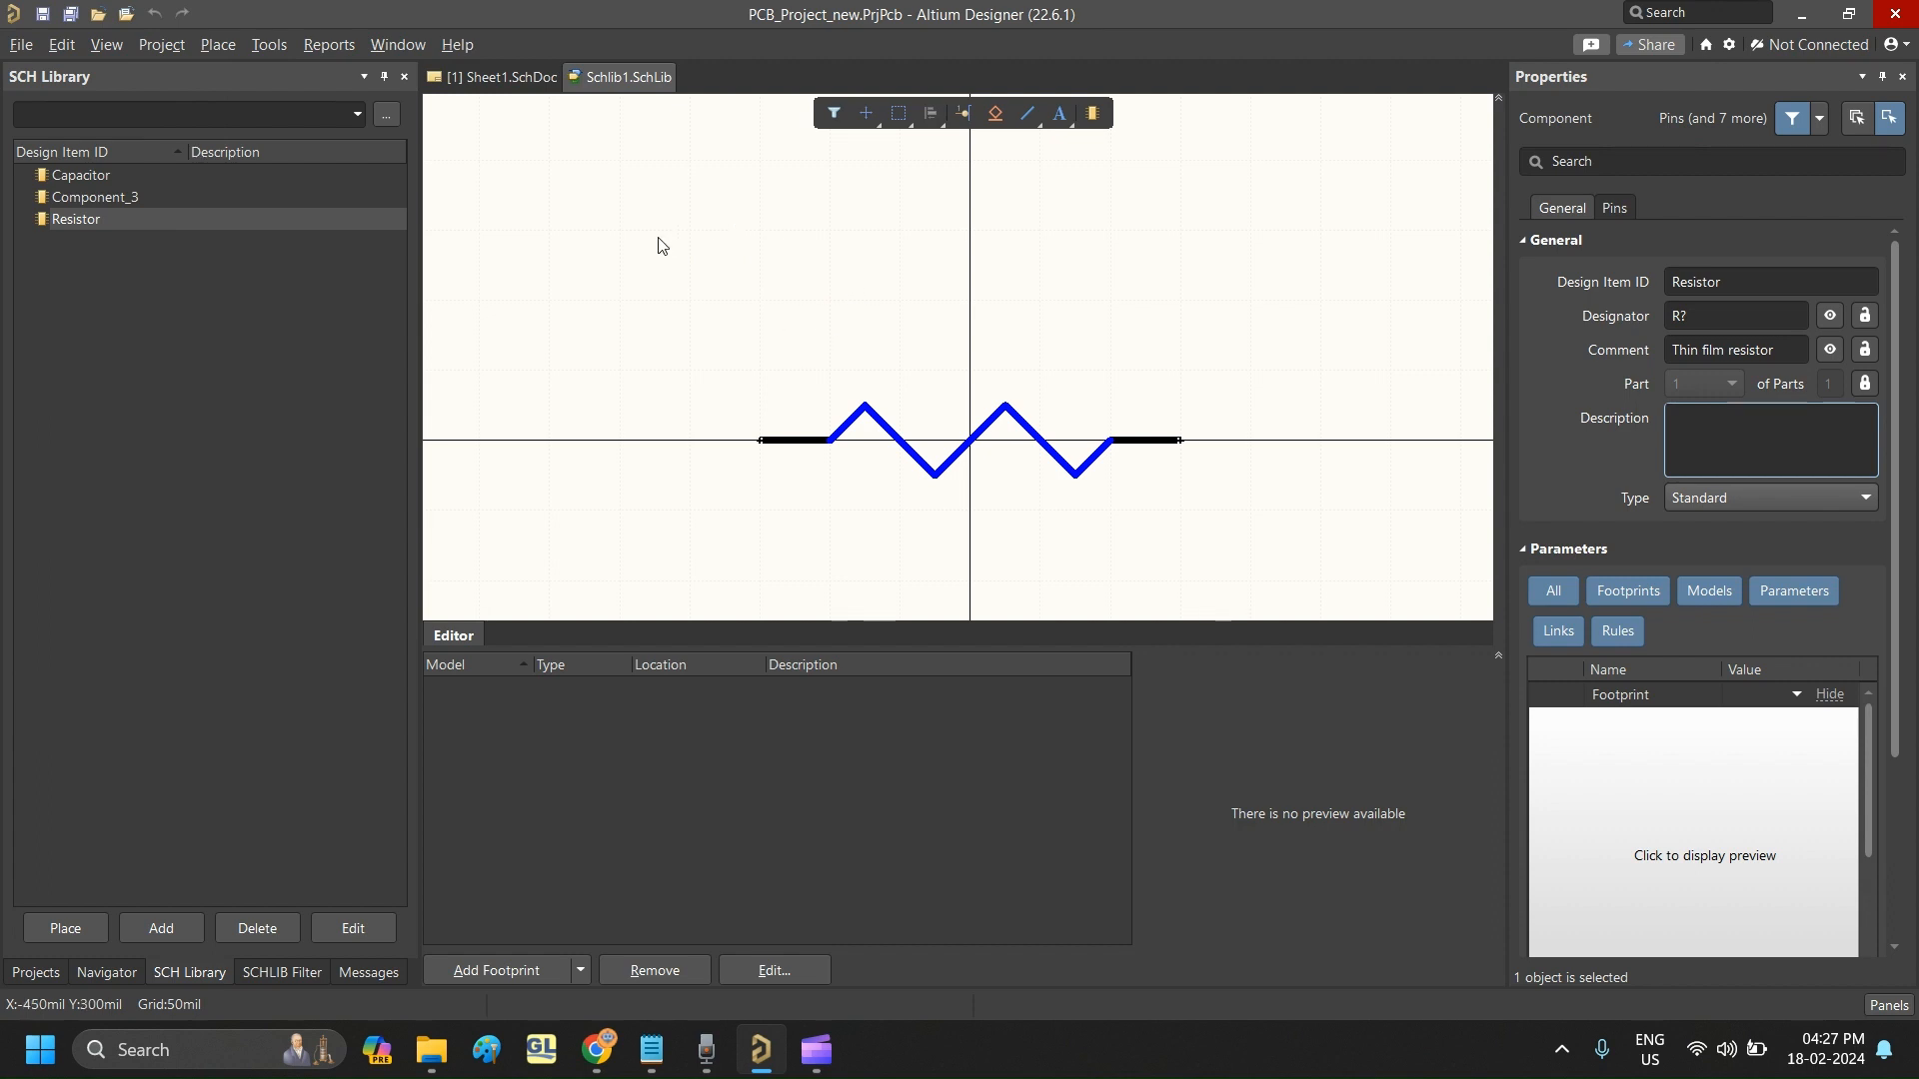
- Copy the complete resistor symbol into Component_3, centred on the origin
left_click_drag(658, 237, 1261, 540)
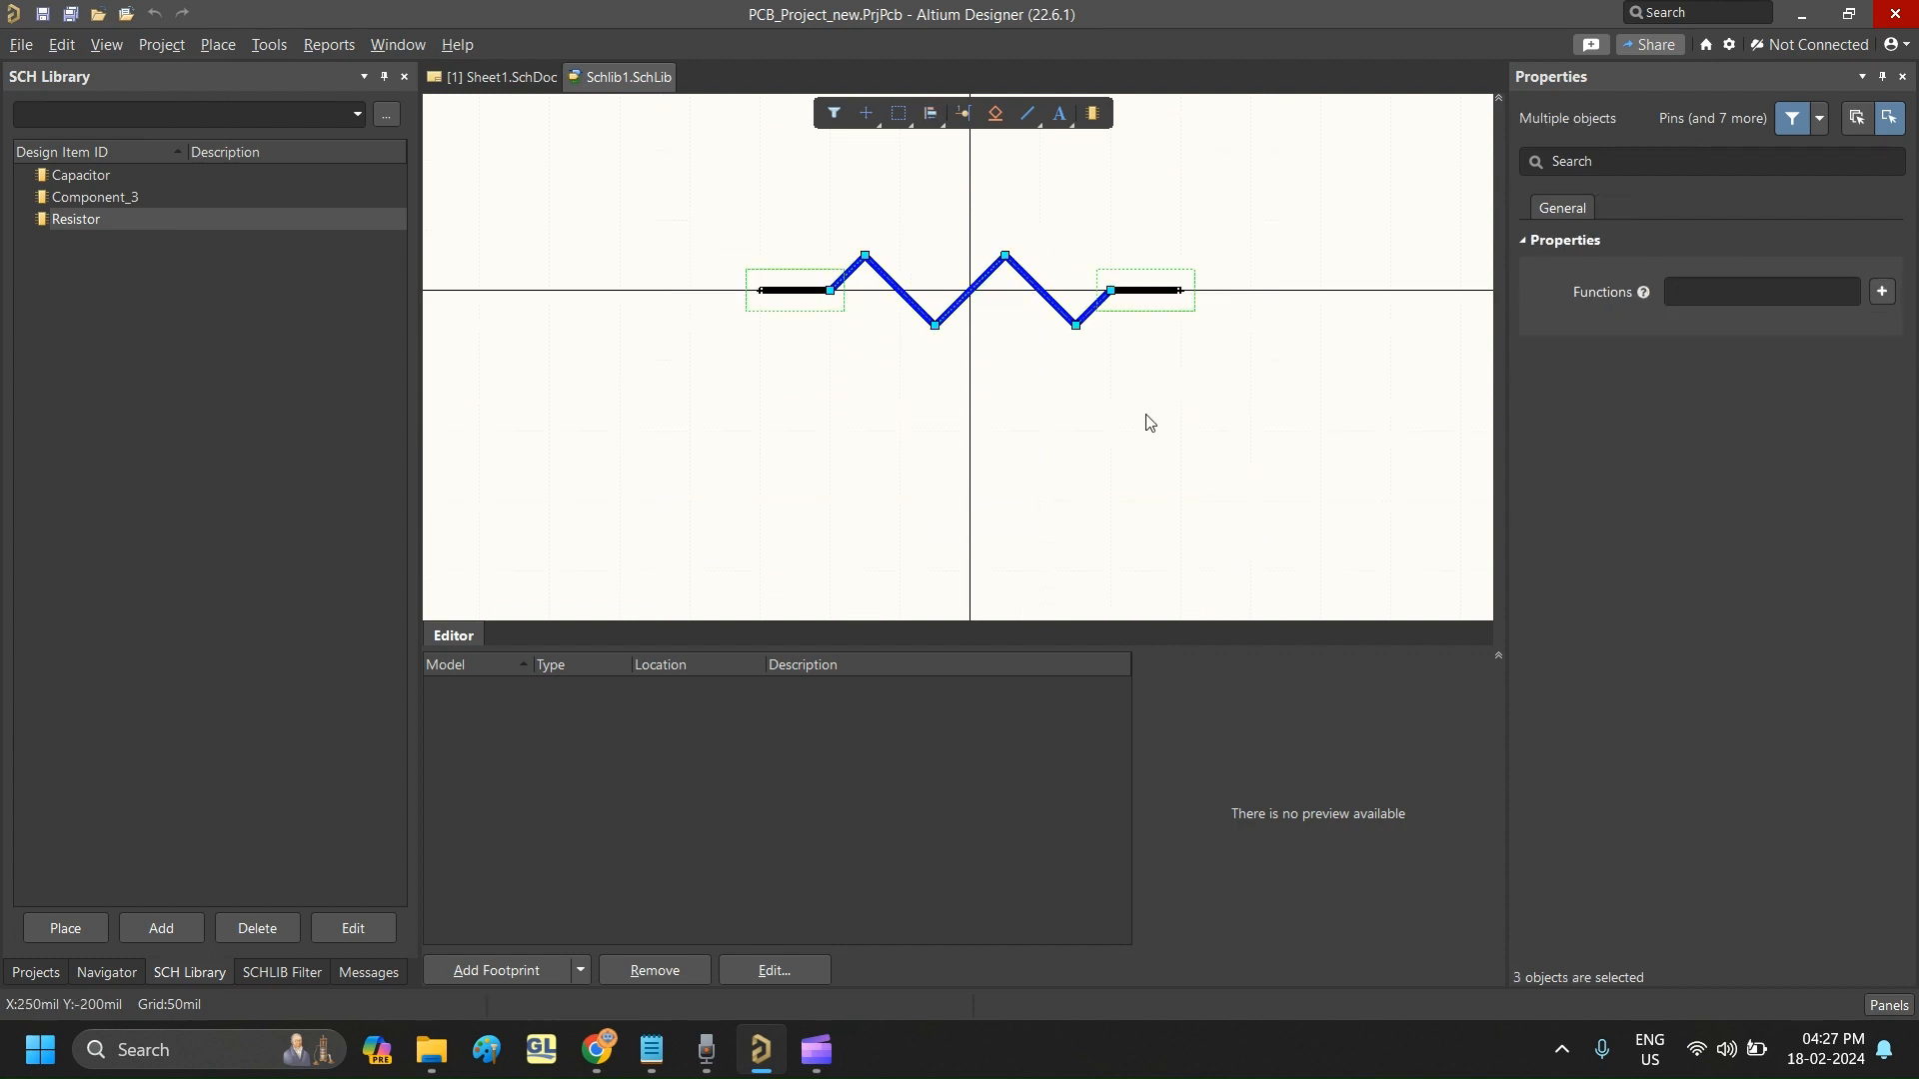
left_click(312, 266)
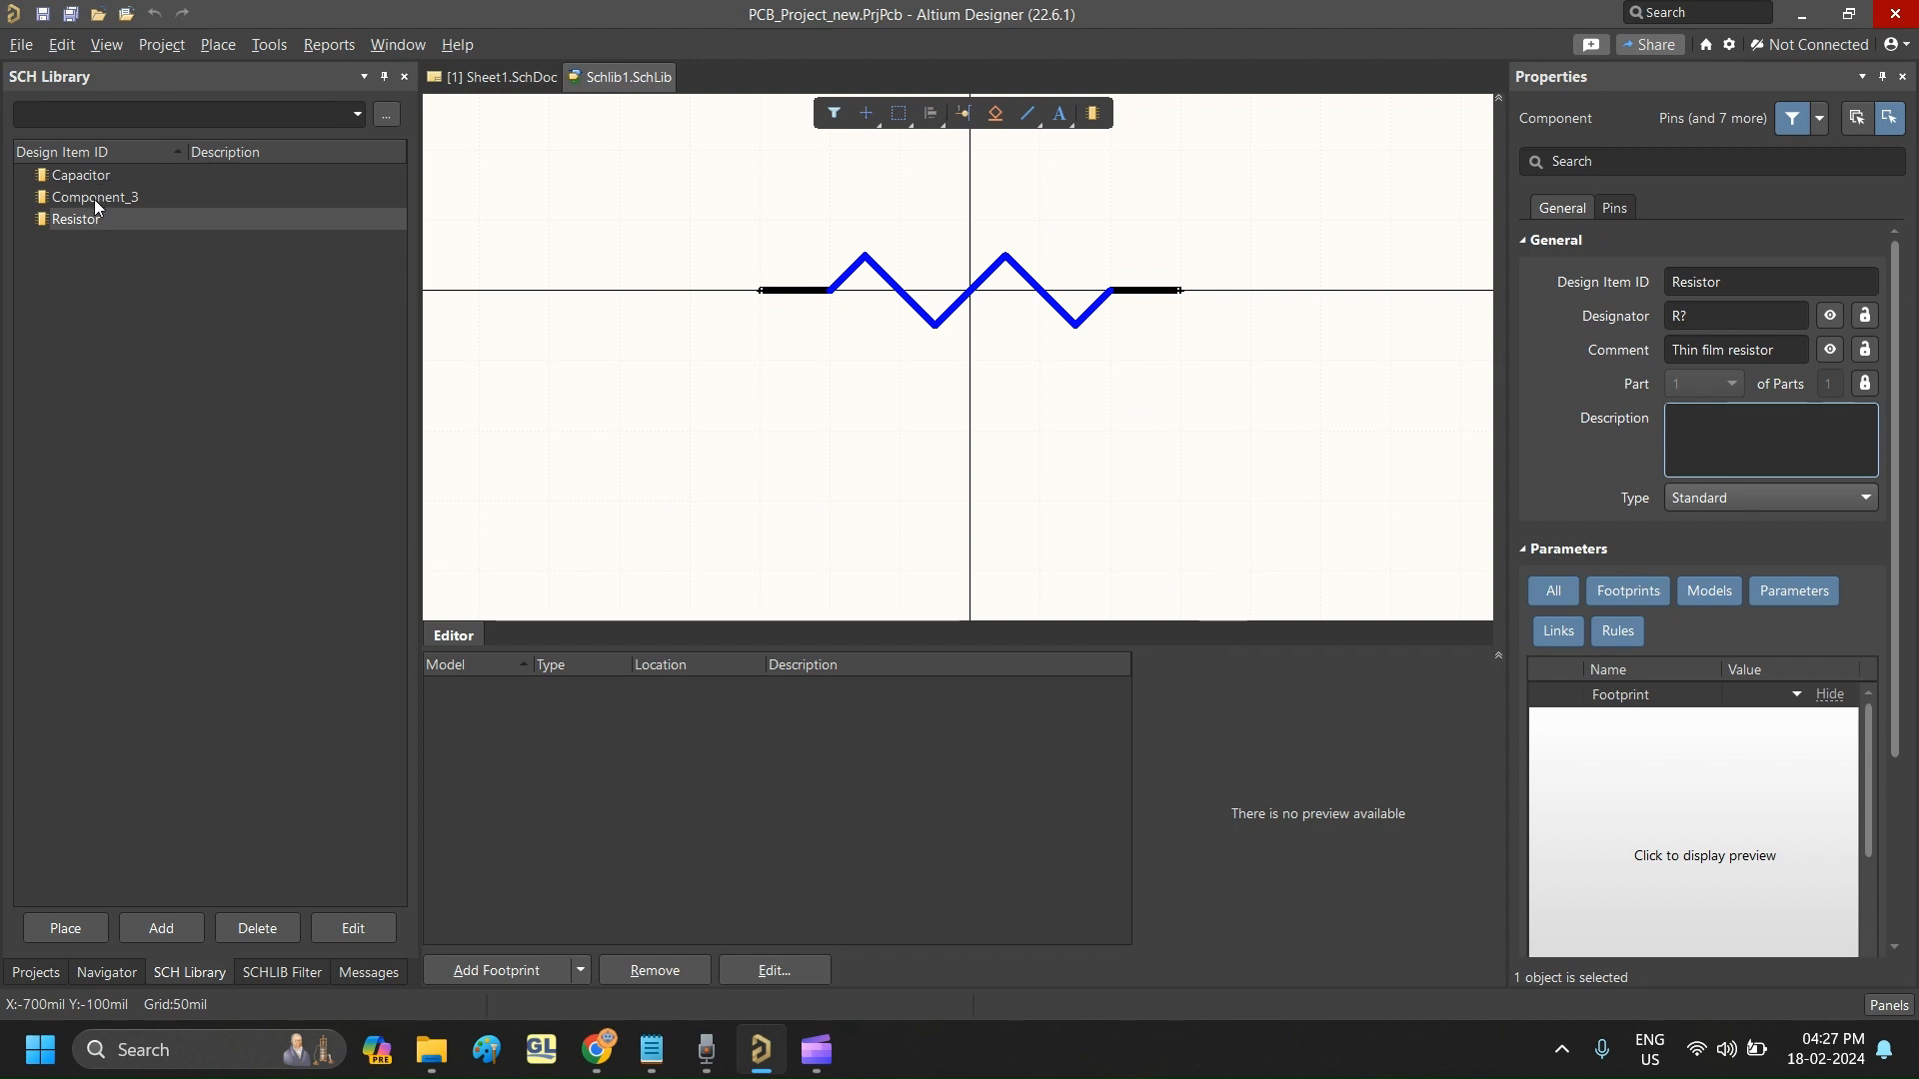
left_click(98, 196)
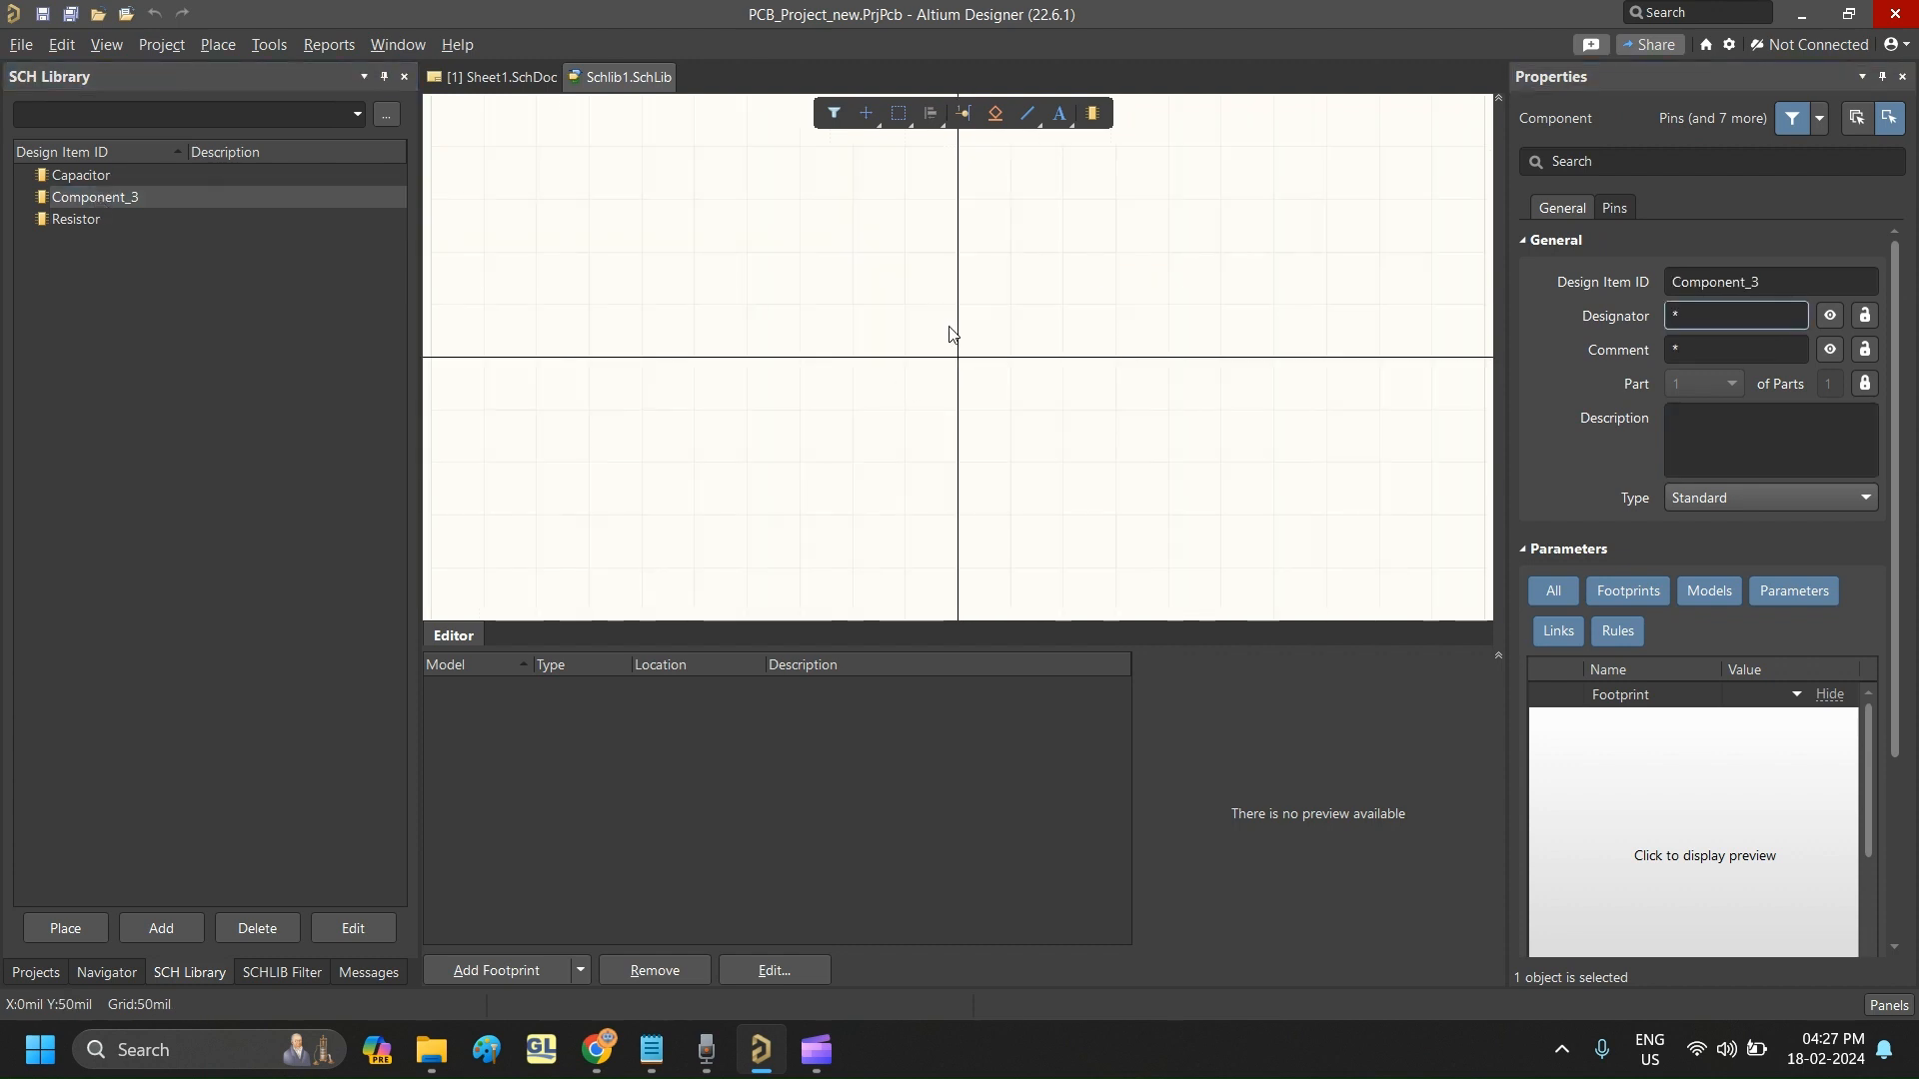
key("ctrl+v")
left_click(1120, 367)
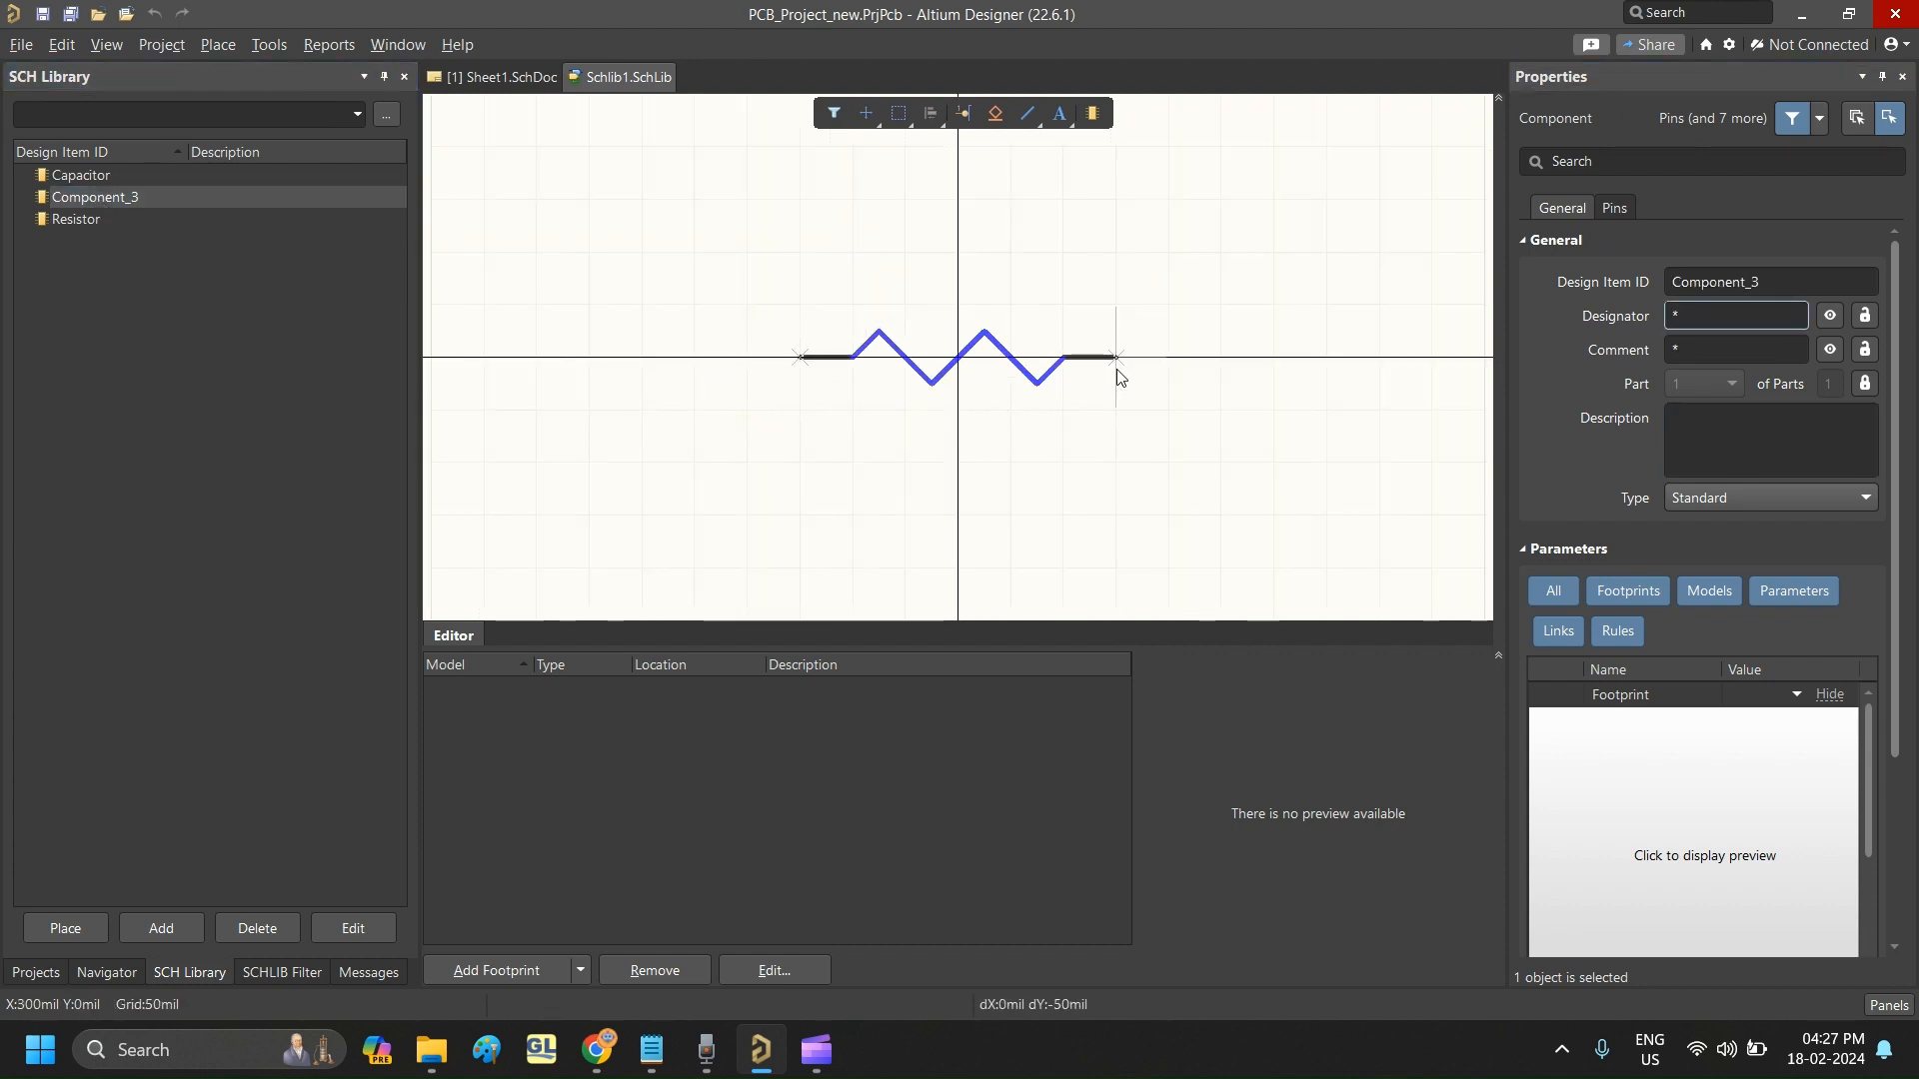
left_click(1110, 371)
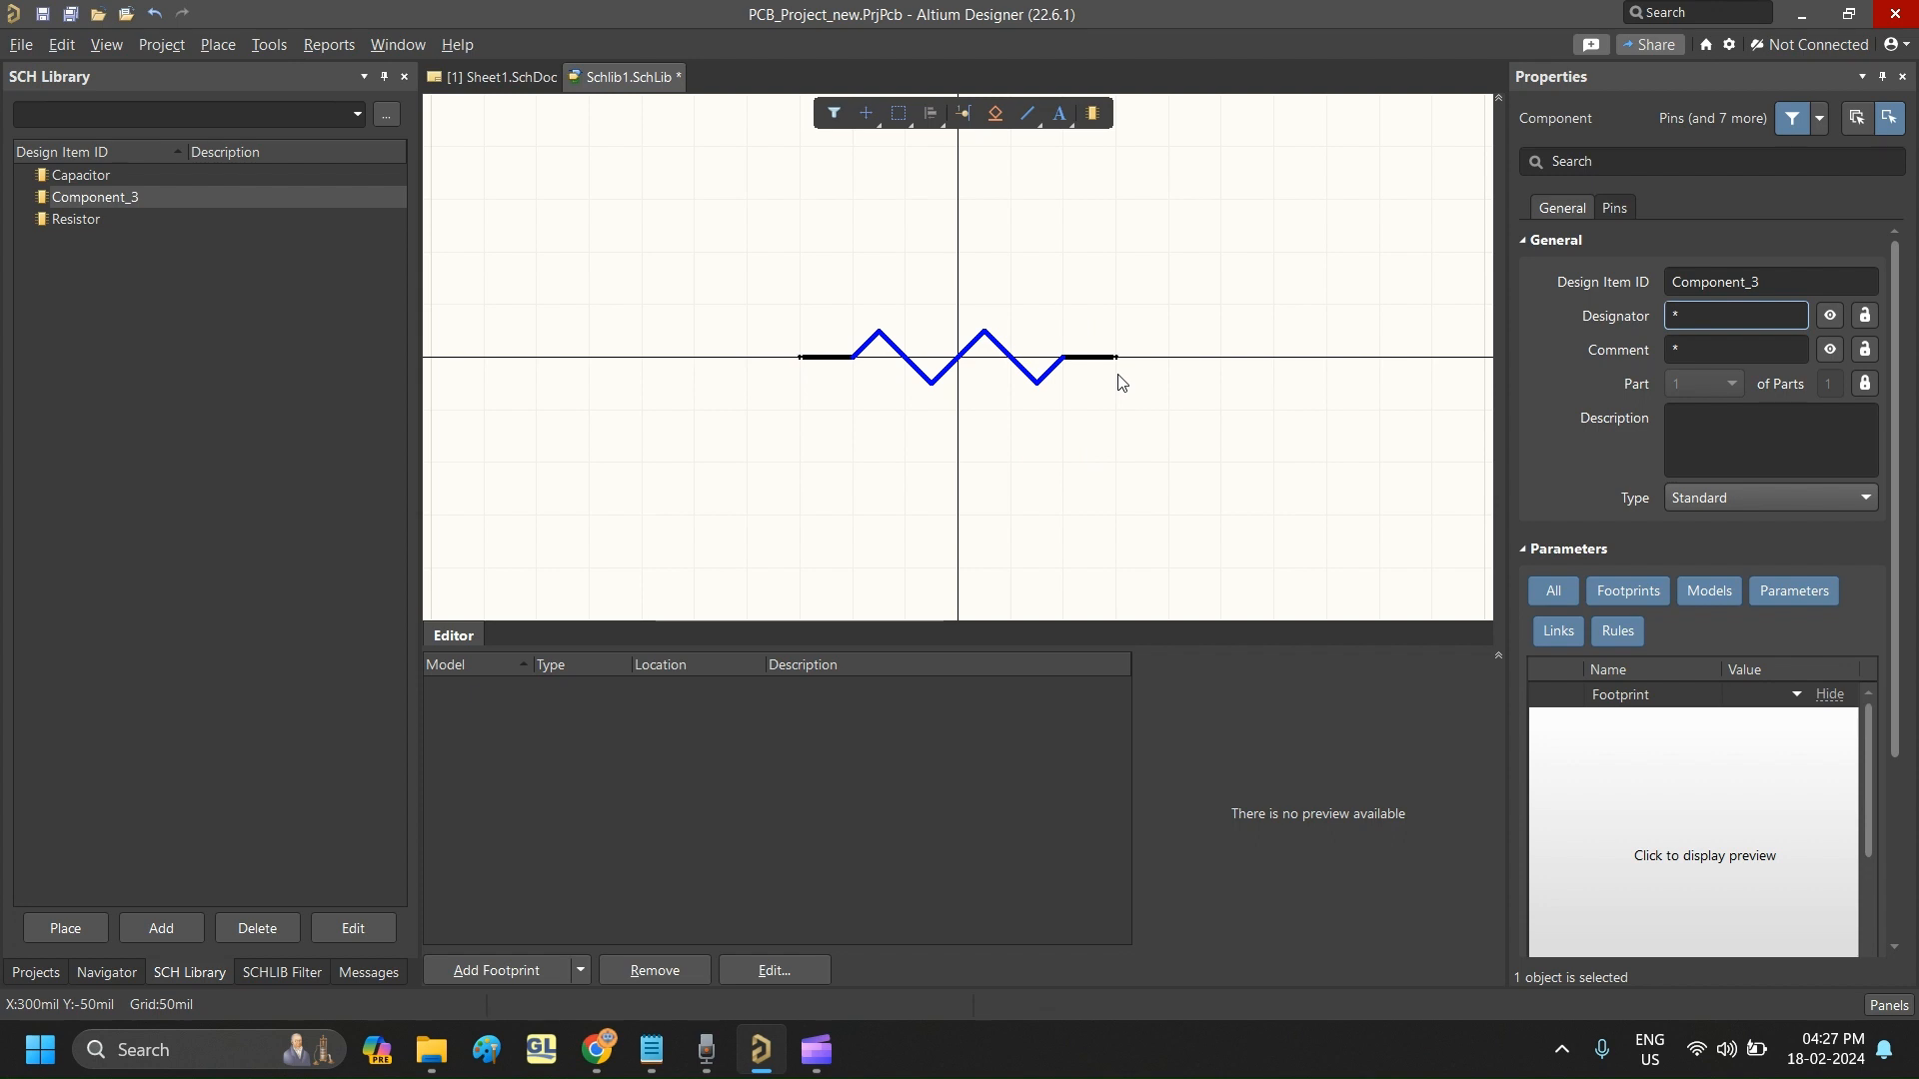
- Set Component_3's designator to R?
left_click(1715, 316)
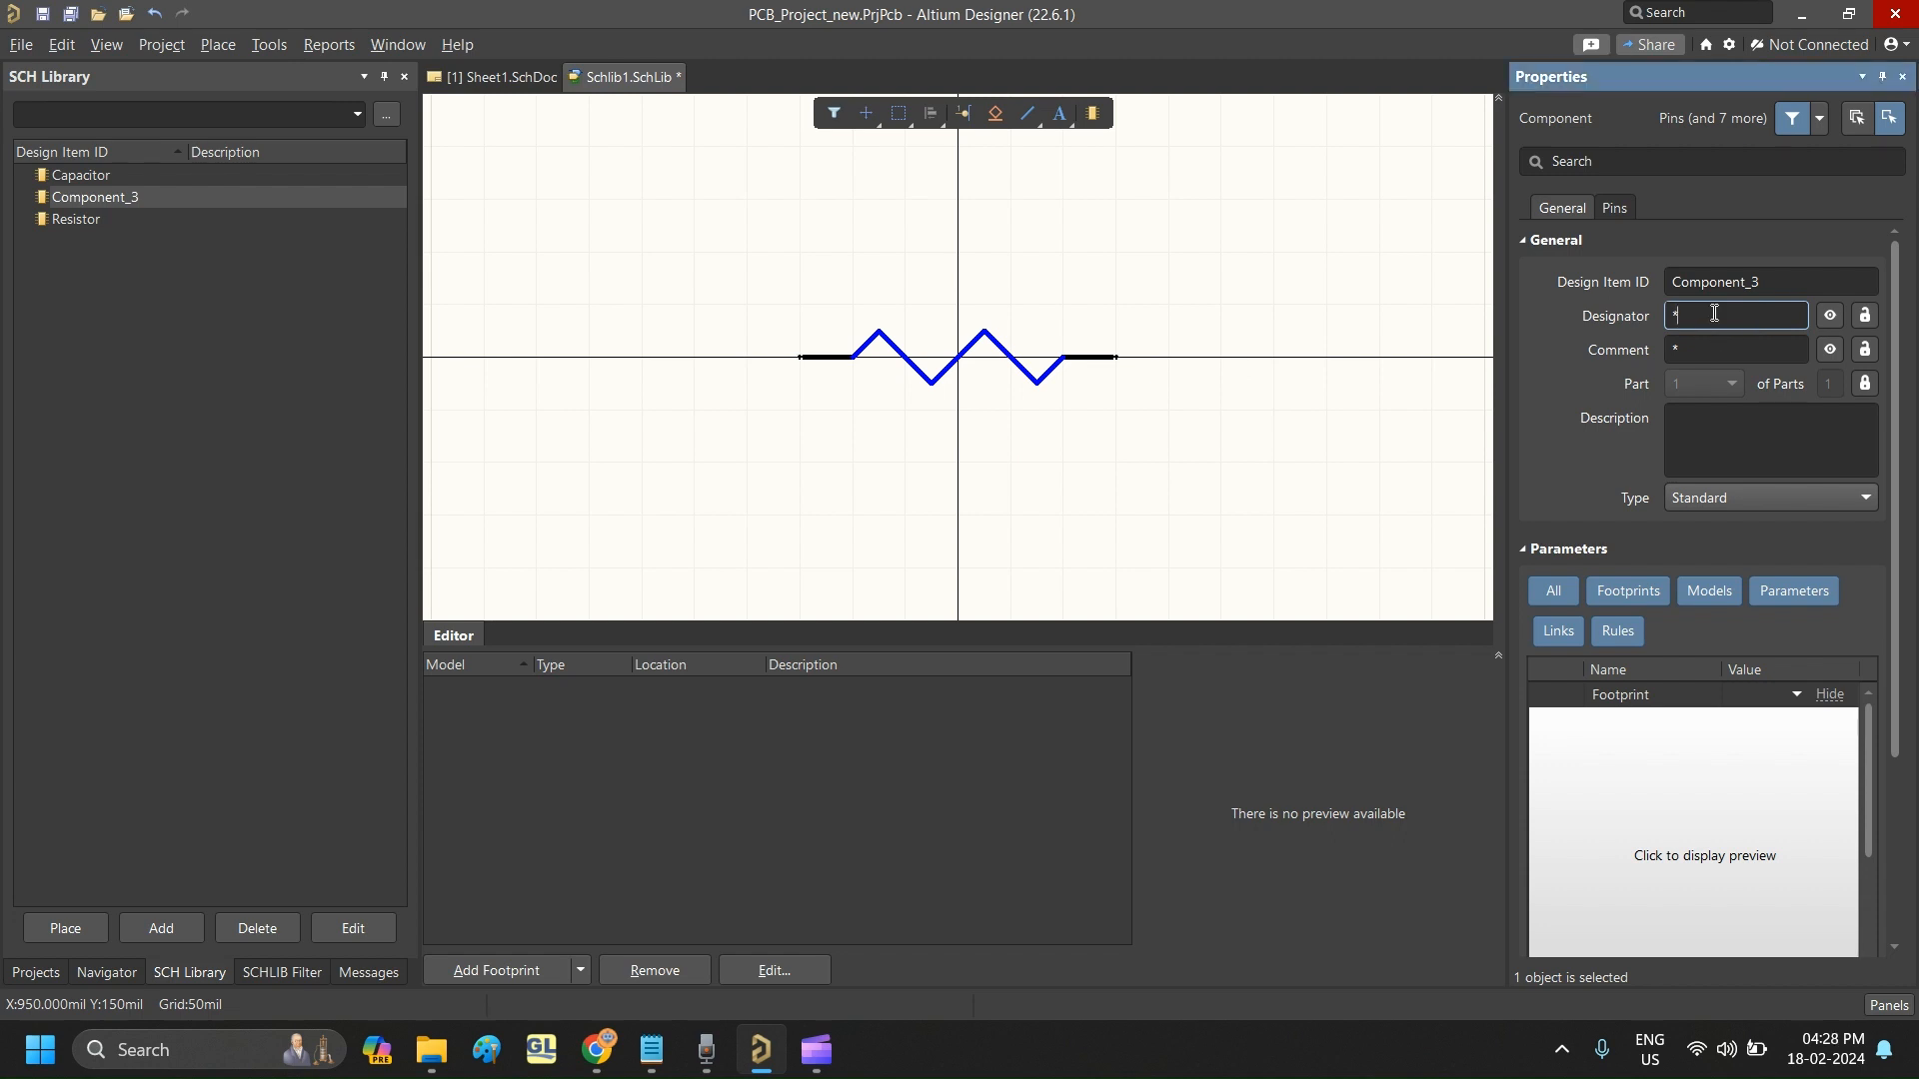
key("Caps_Lock")
type("R")
key("Caps_Lock")
type("?")
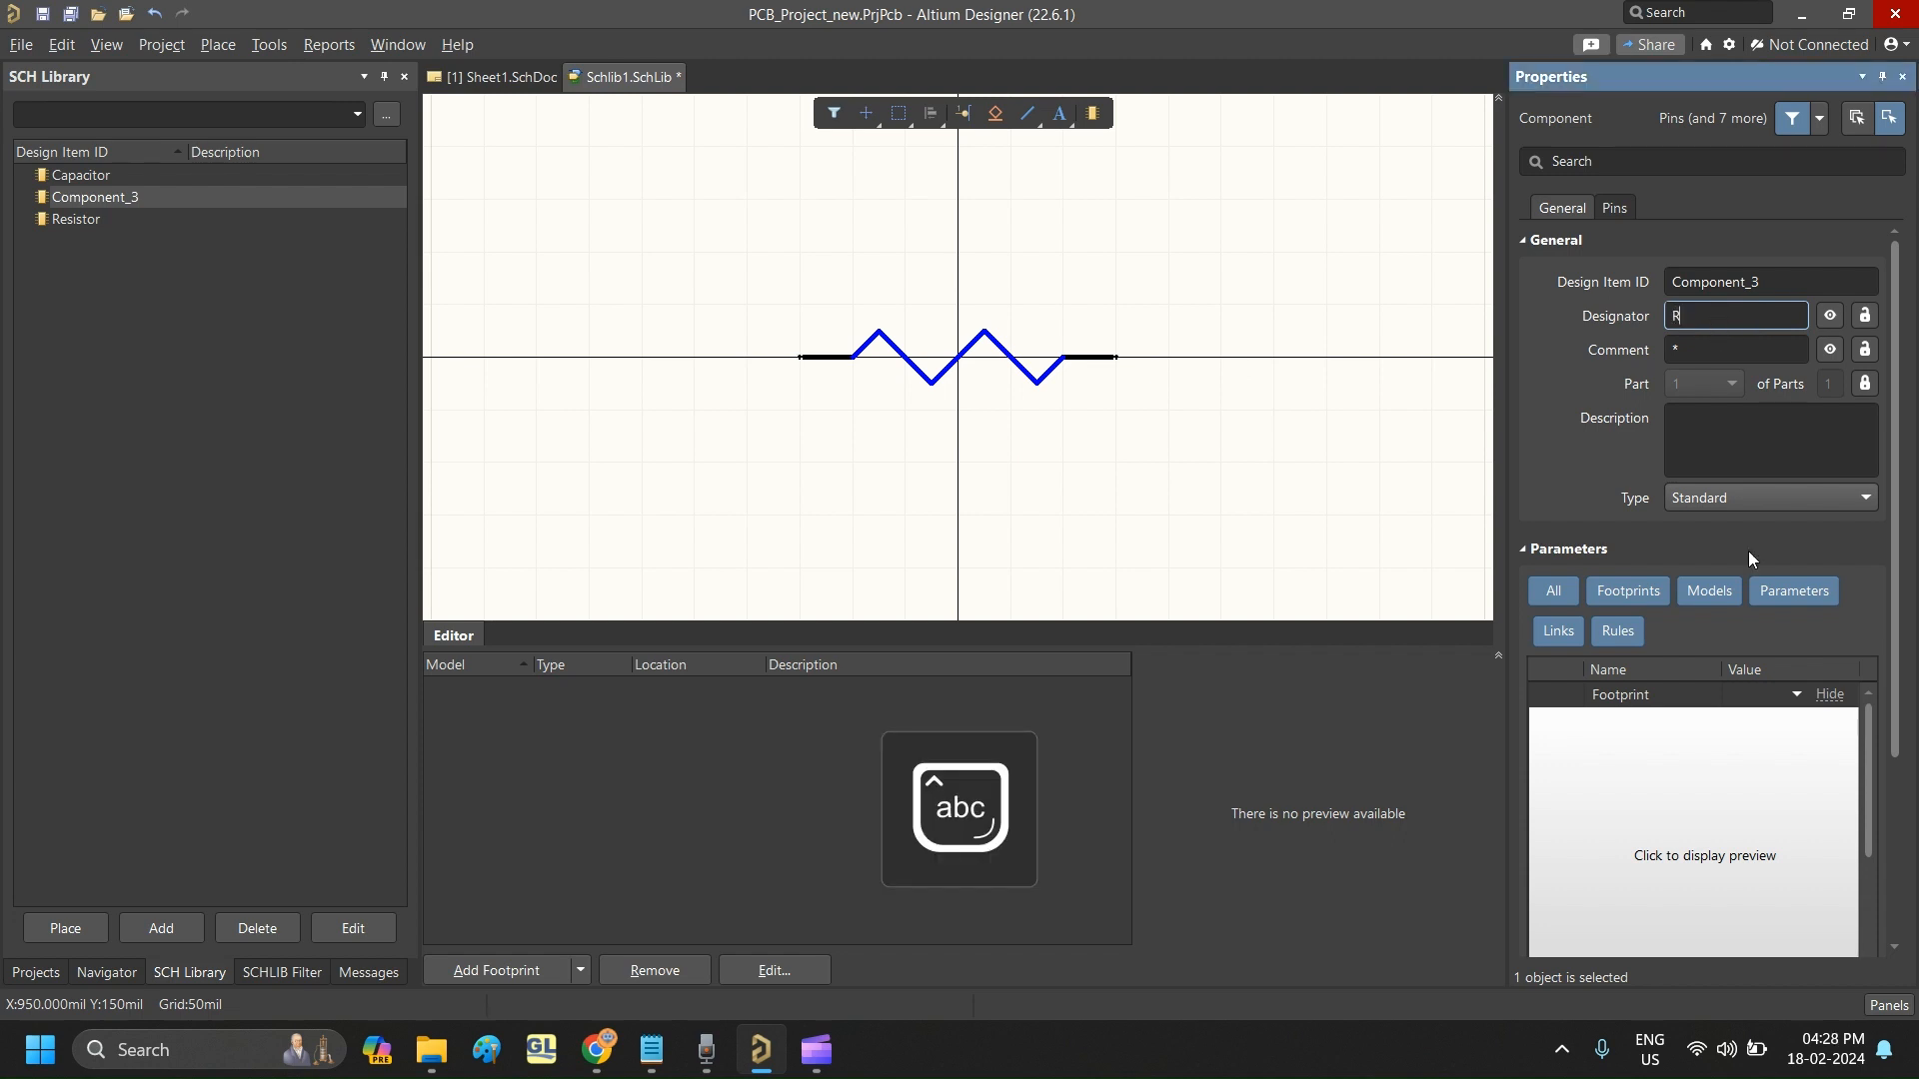
mouse_move(816, 1049)
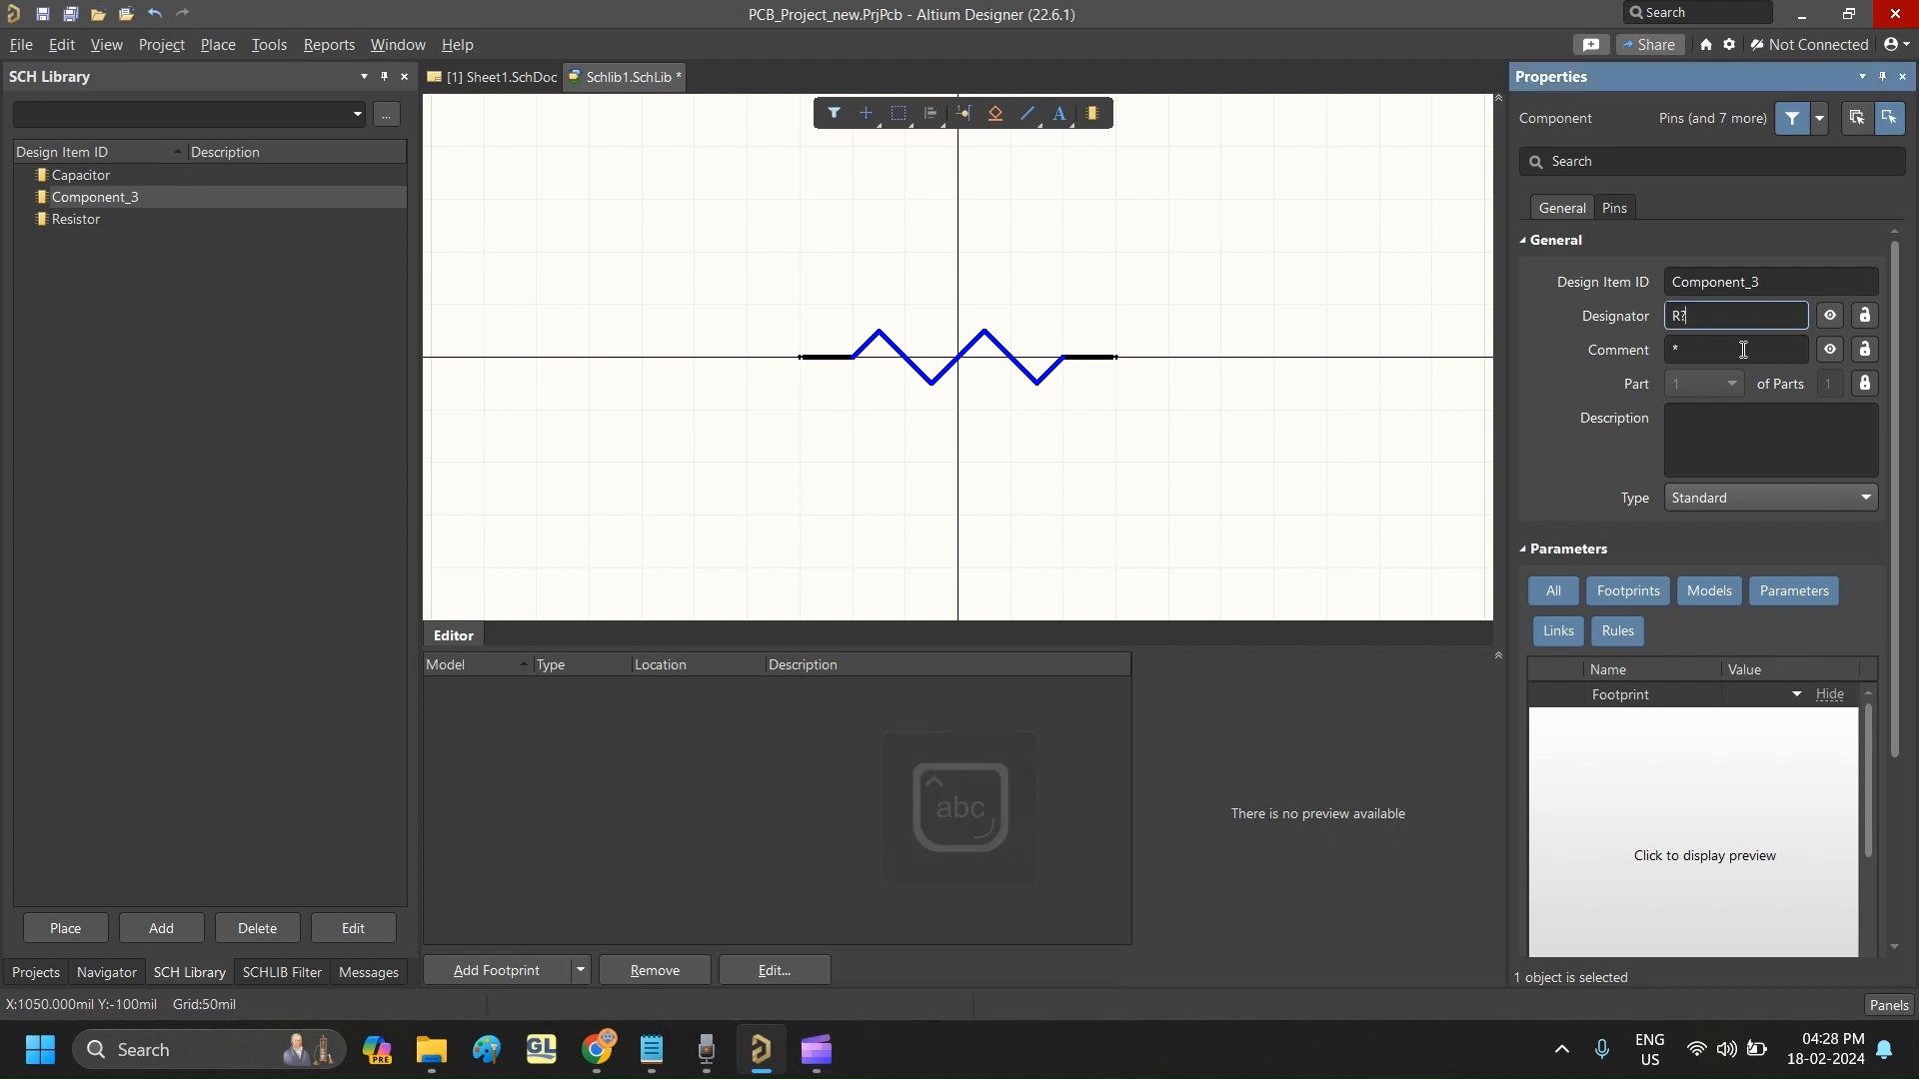
- Set Component_3's comment to "Thik film resistor"
key("Tab")
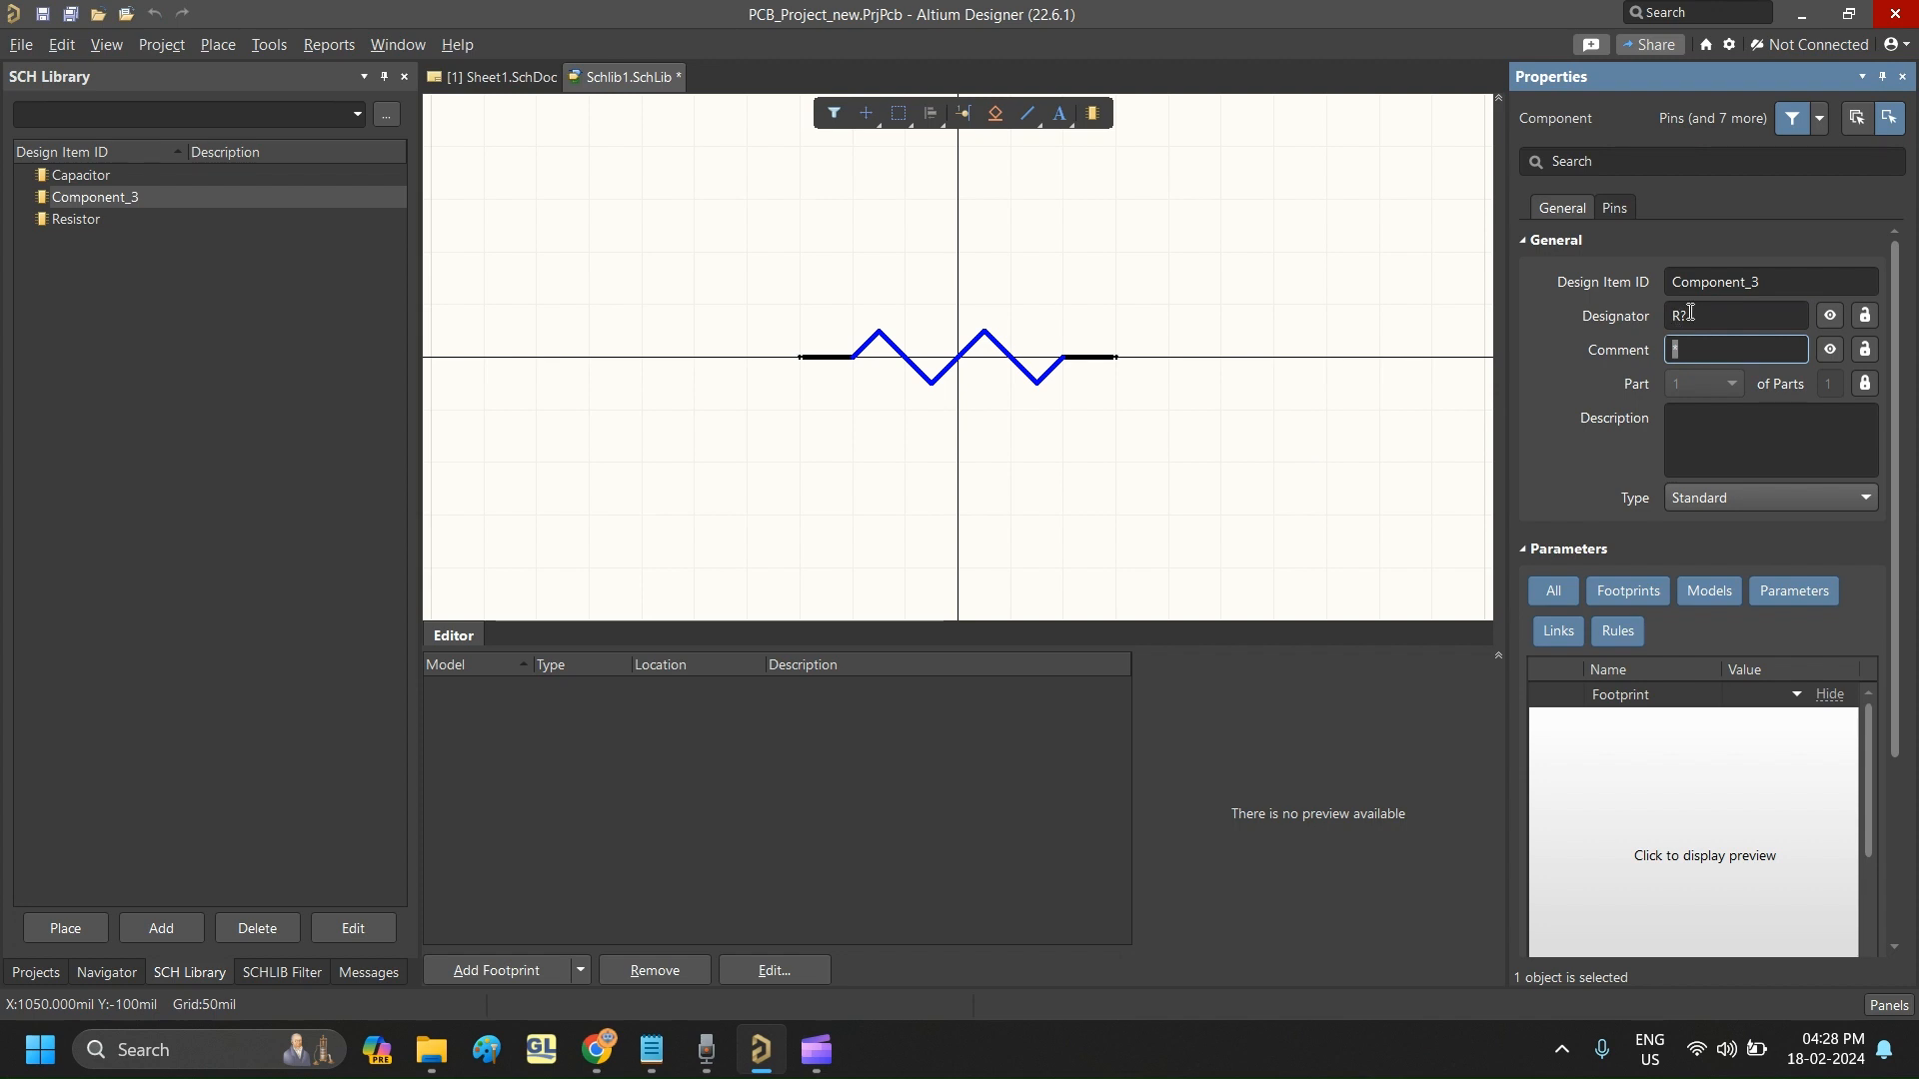
key("Caps_Lock")
type("T")
key("Caps_Lock")
type("h")
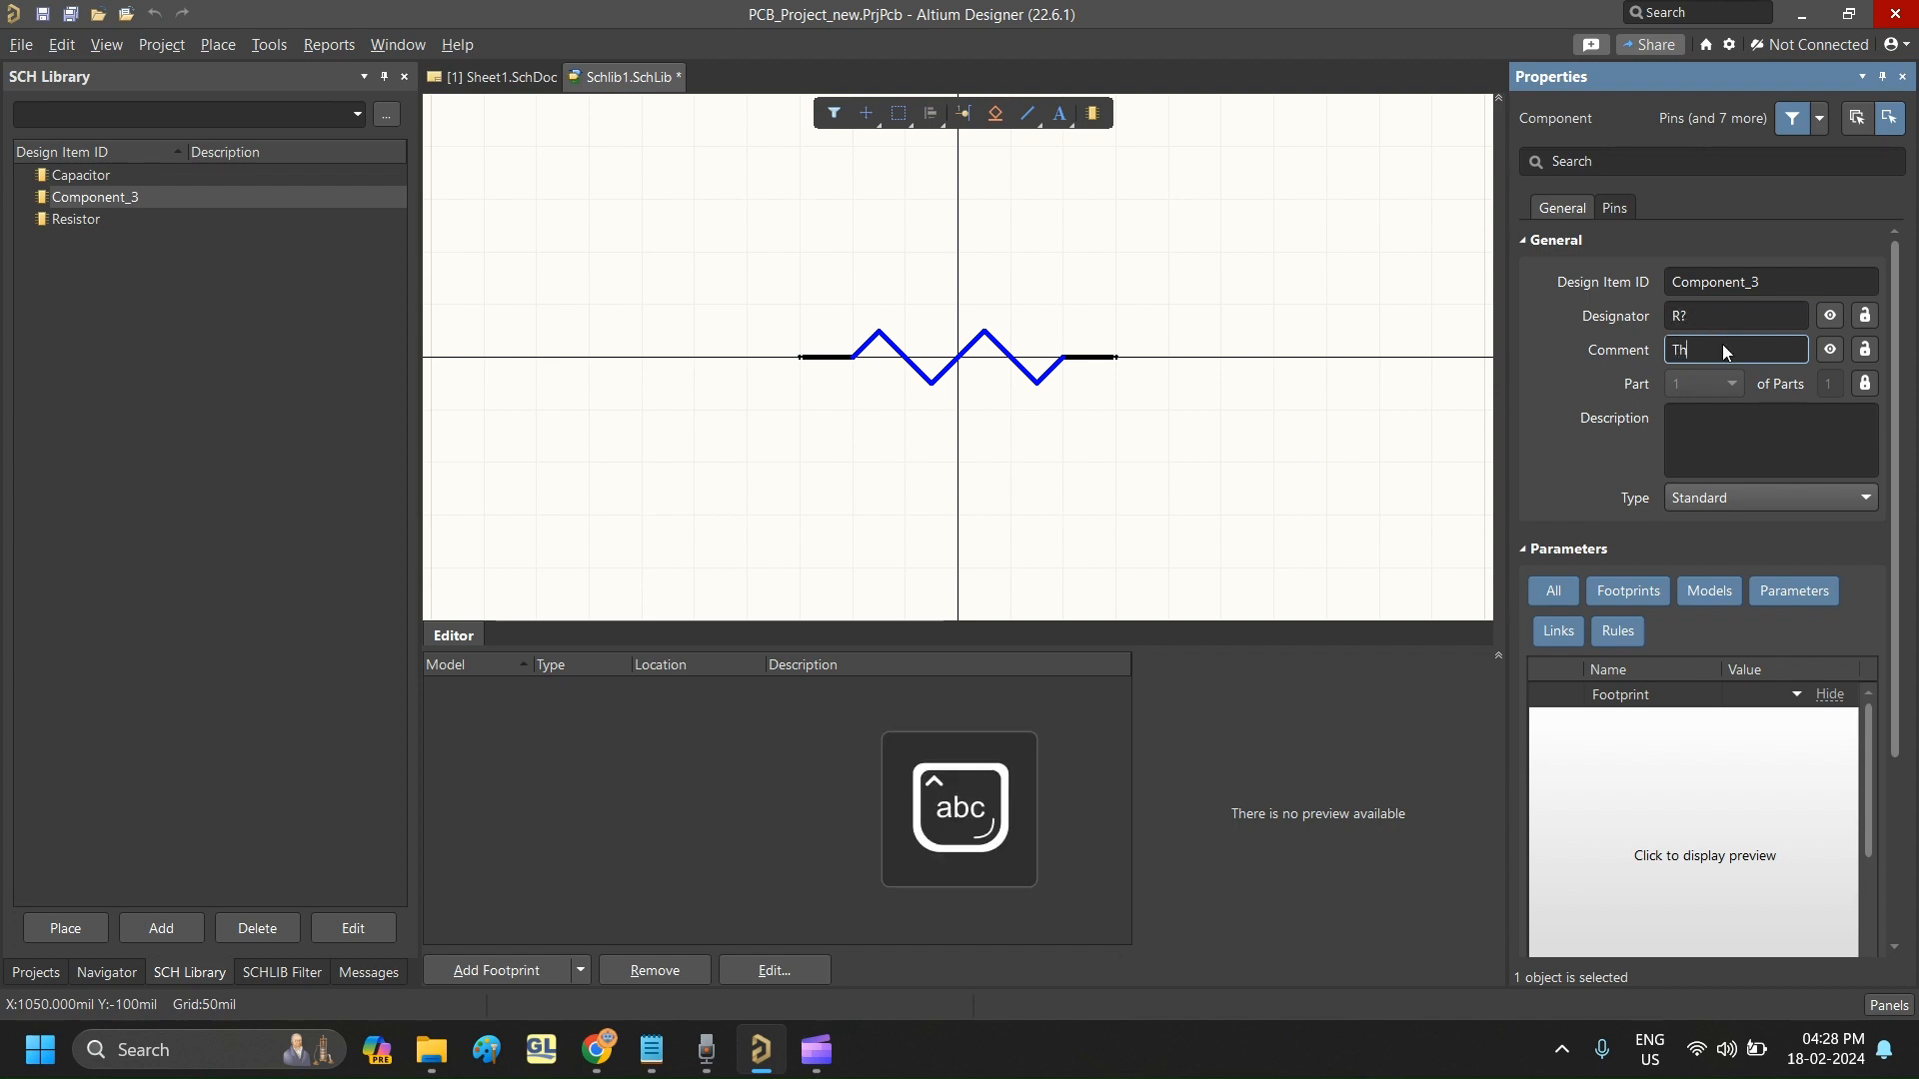
type("in")
key("BackSpace")
type("k")
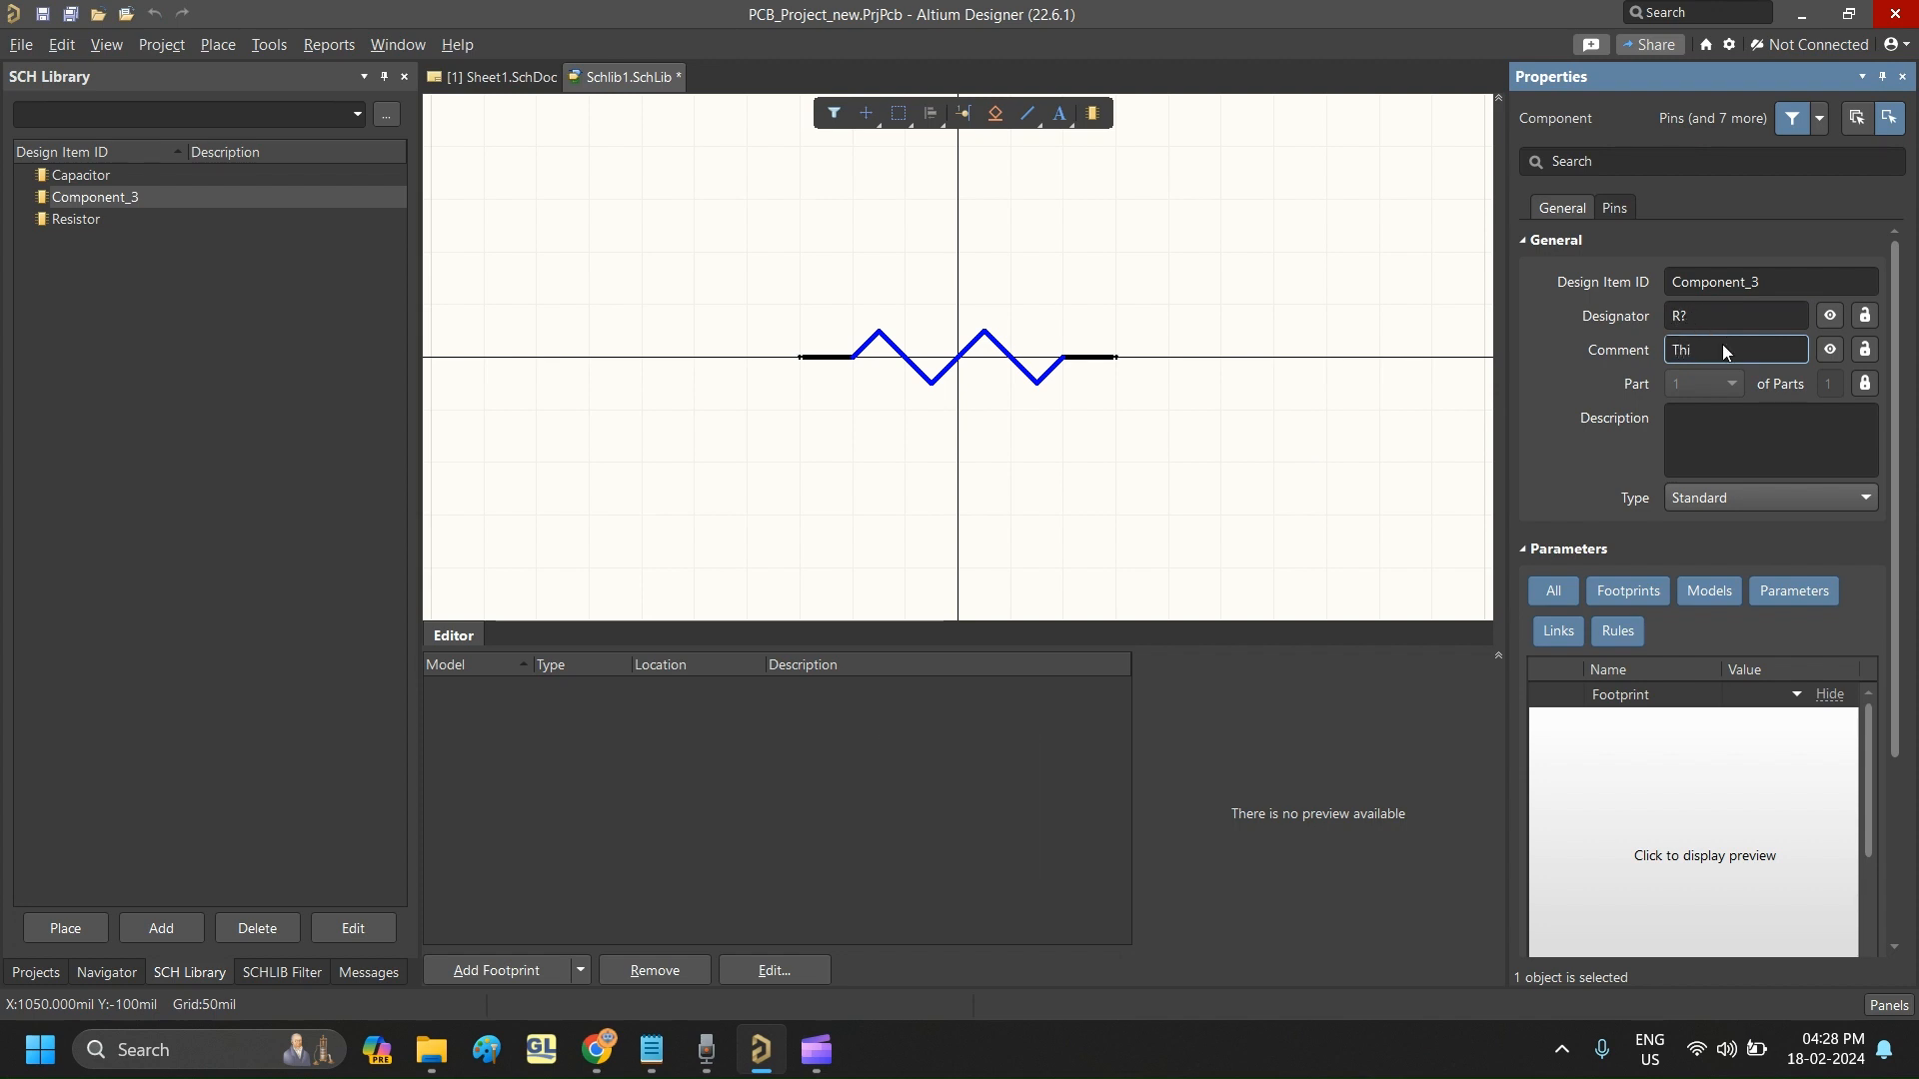
type(" film resistor")
- Rename Component_3's design item ID as Resistor_1
left_click(1793, 289)
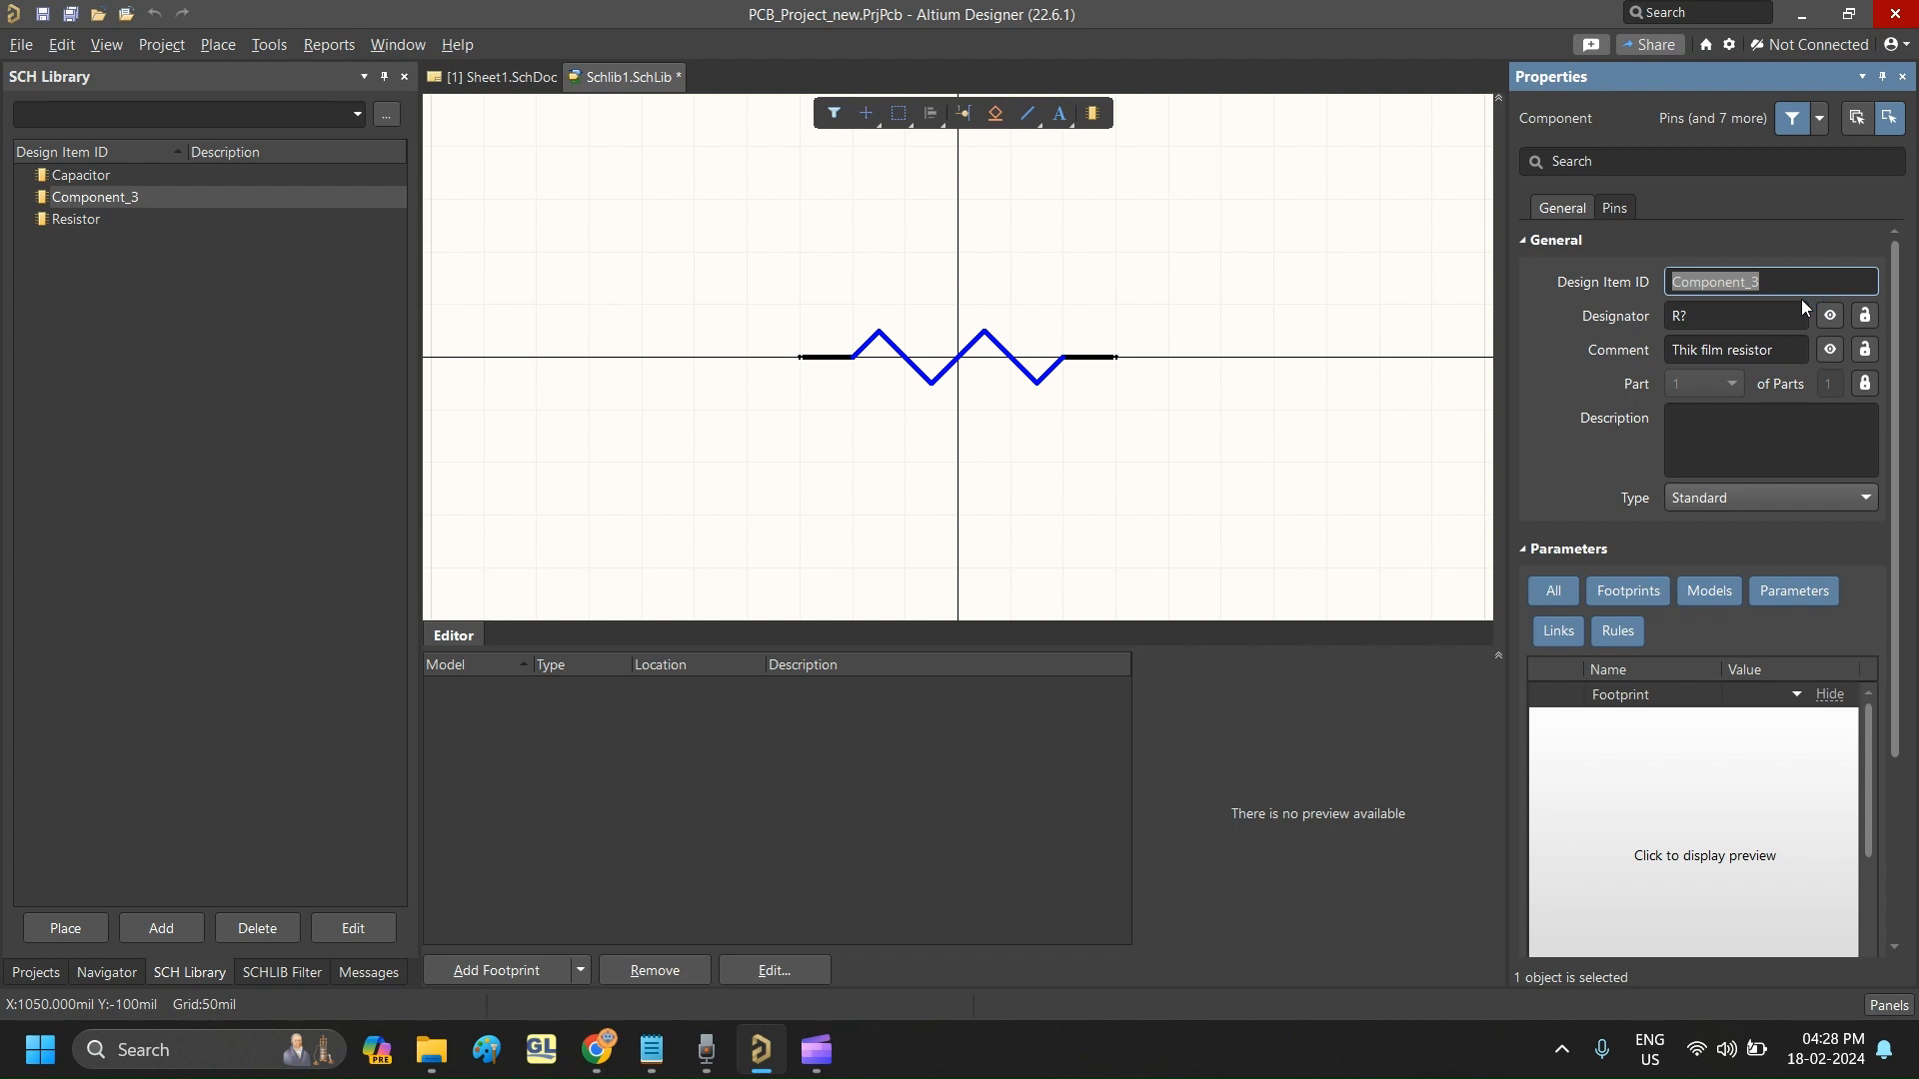
type("Resist")
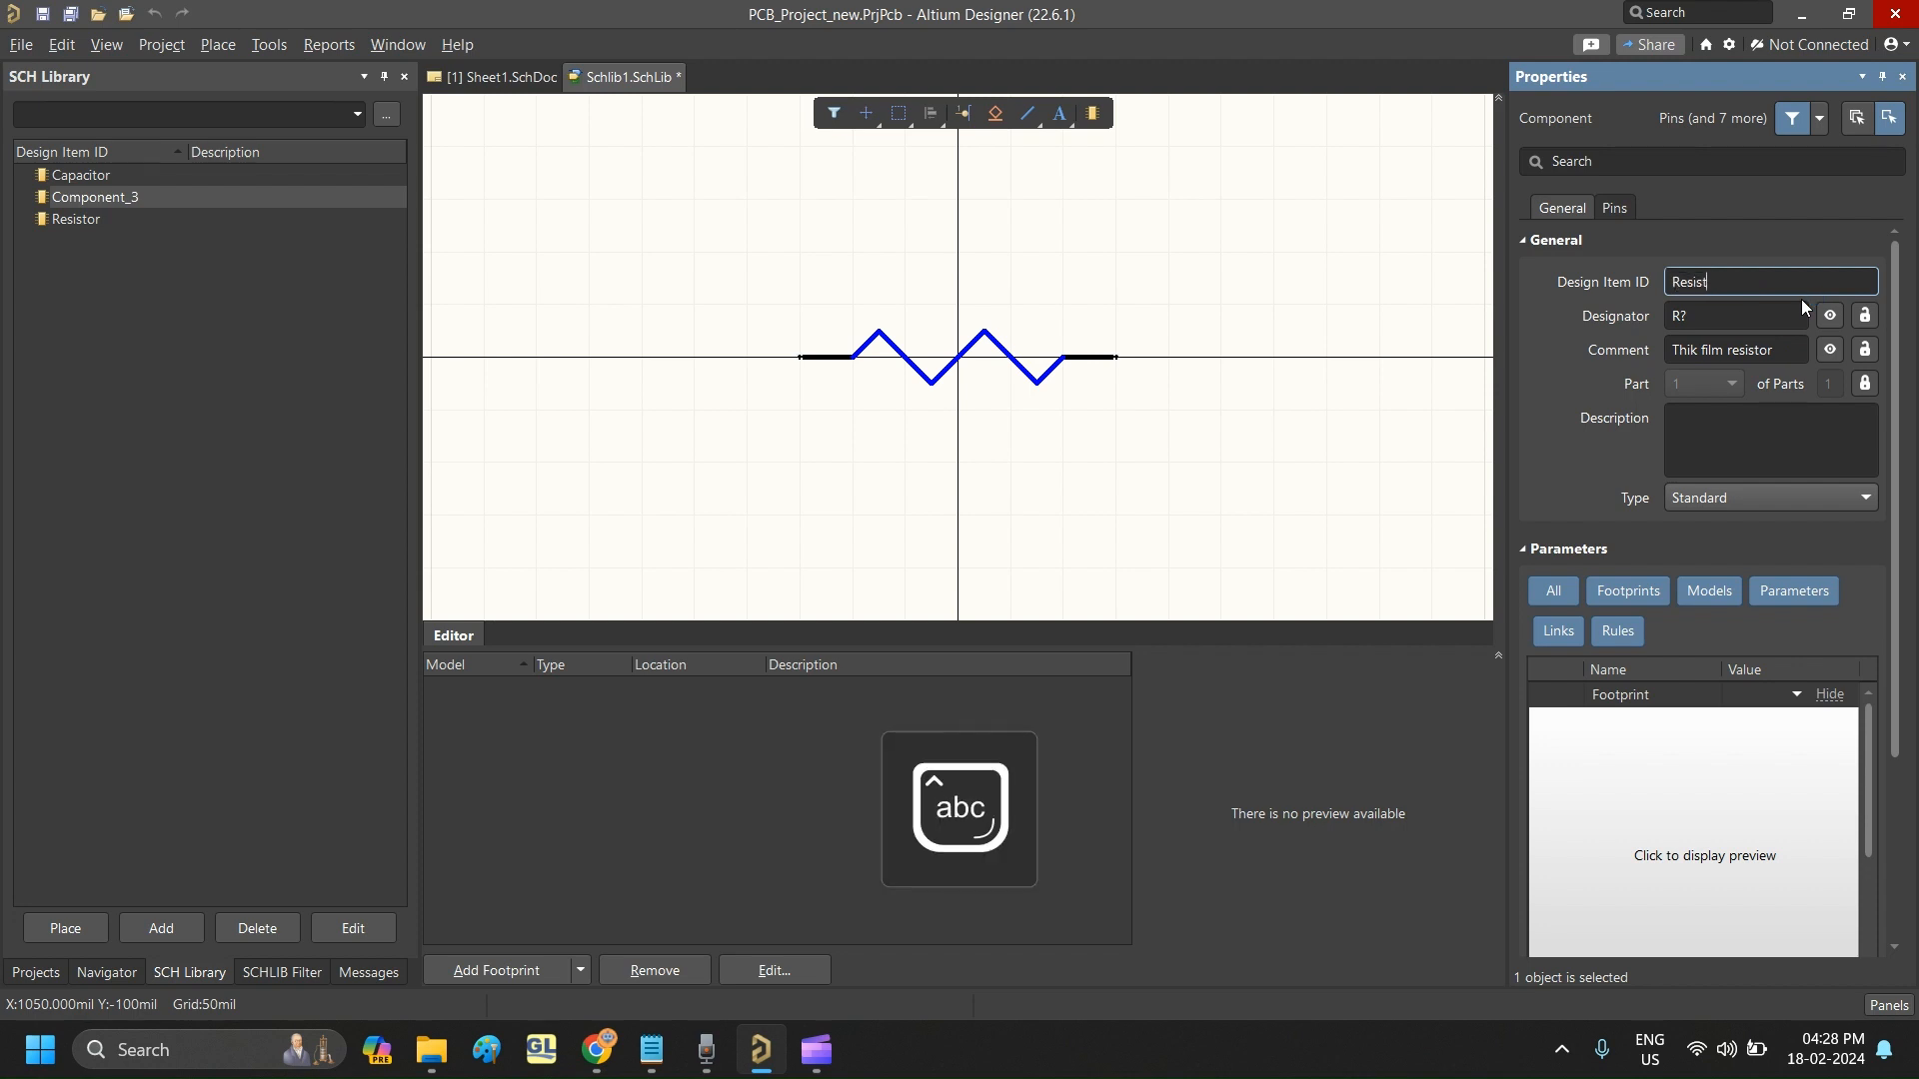
type("or_1")
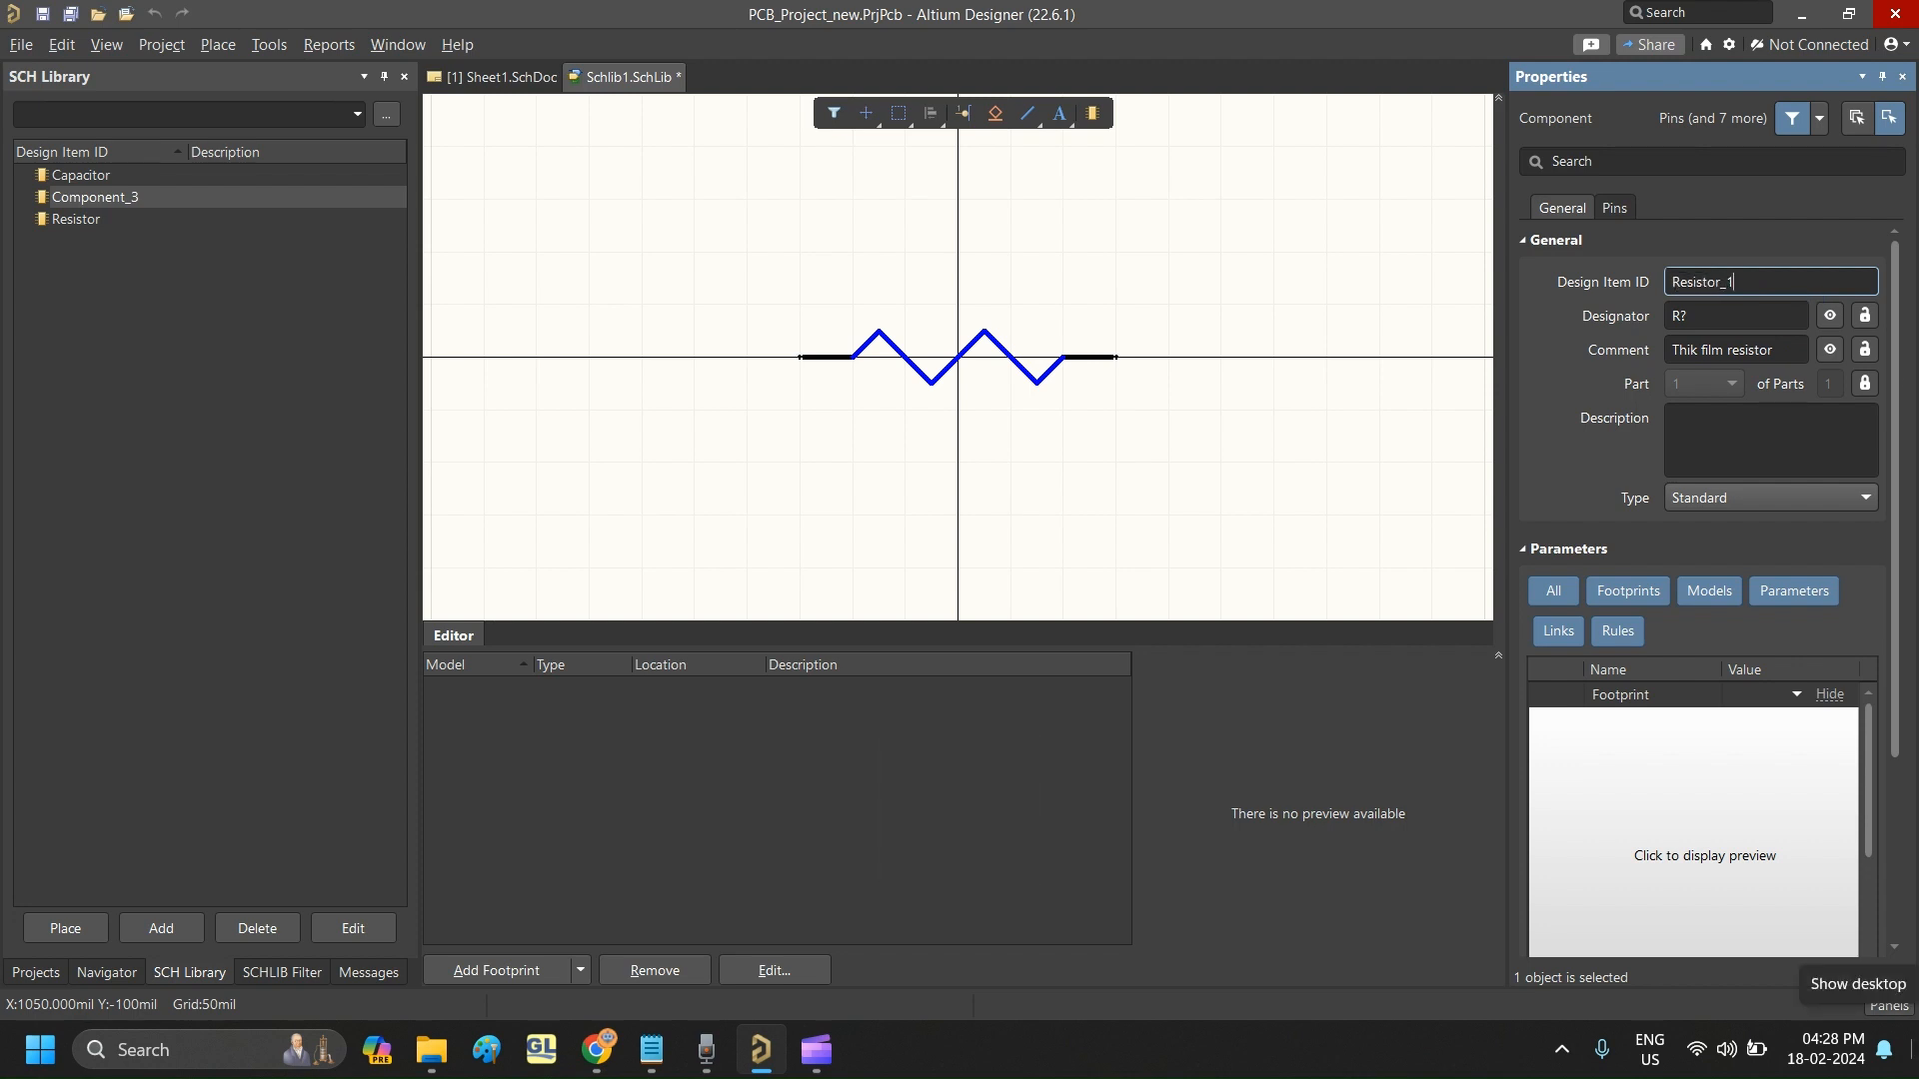
key("Return")
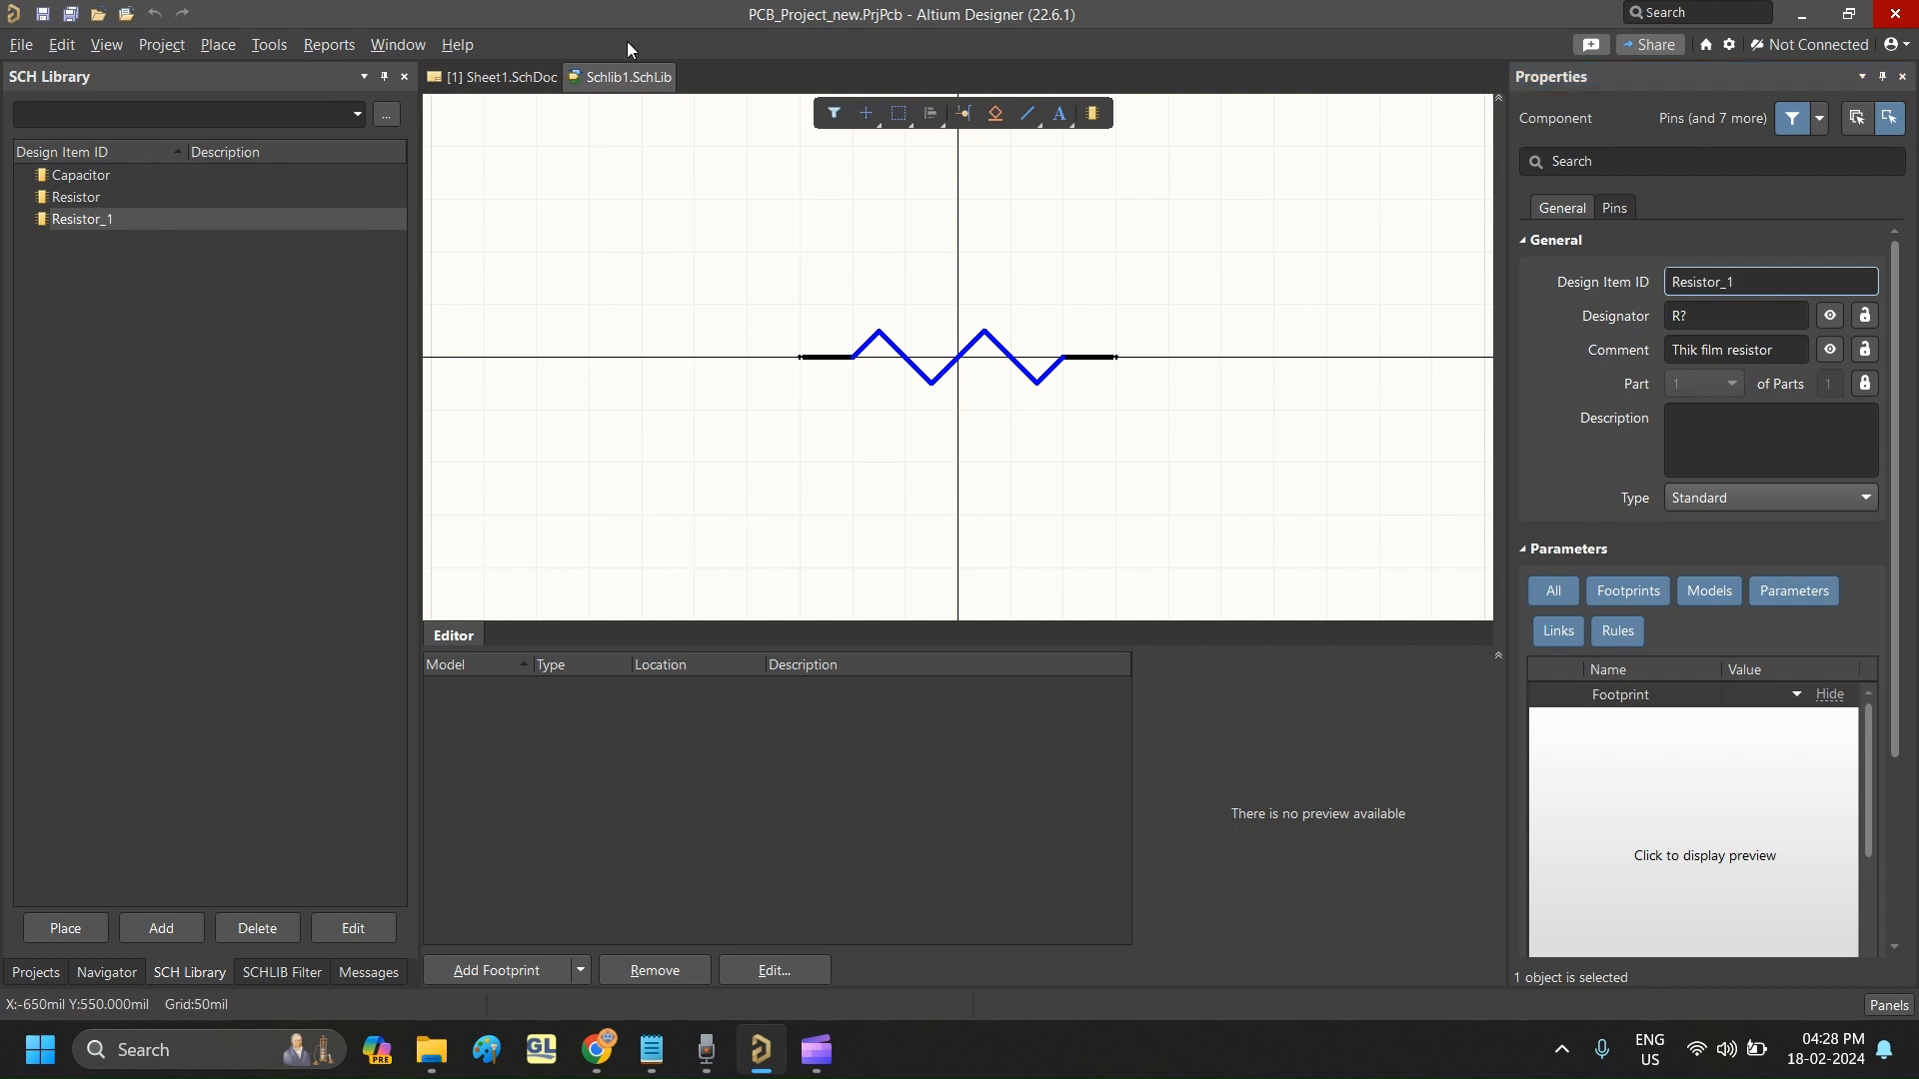
- Close the schematic library document and open PcbLib1.PcbLib from the project
right_click(614, 75)
left_click(702, 91)
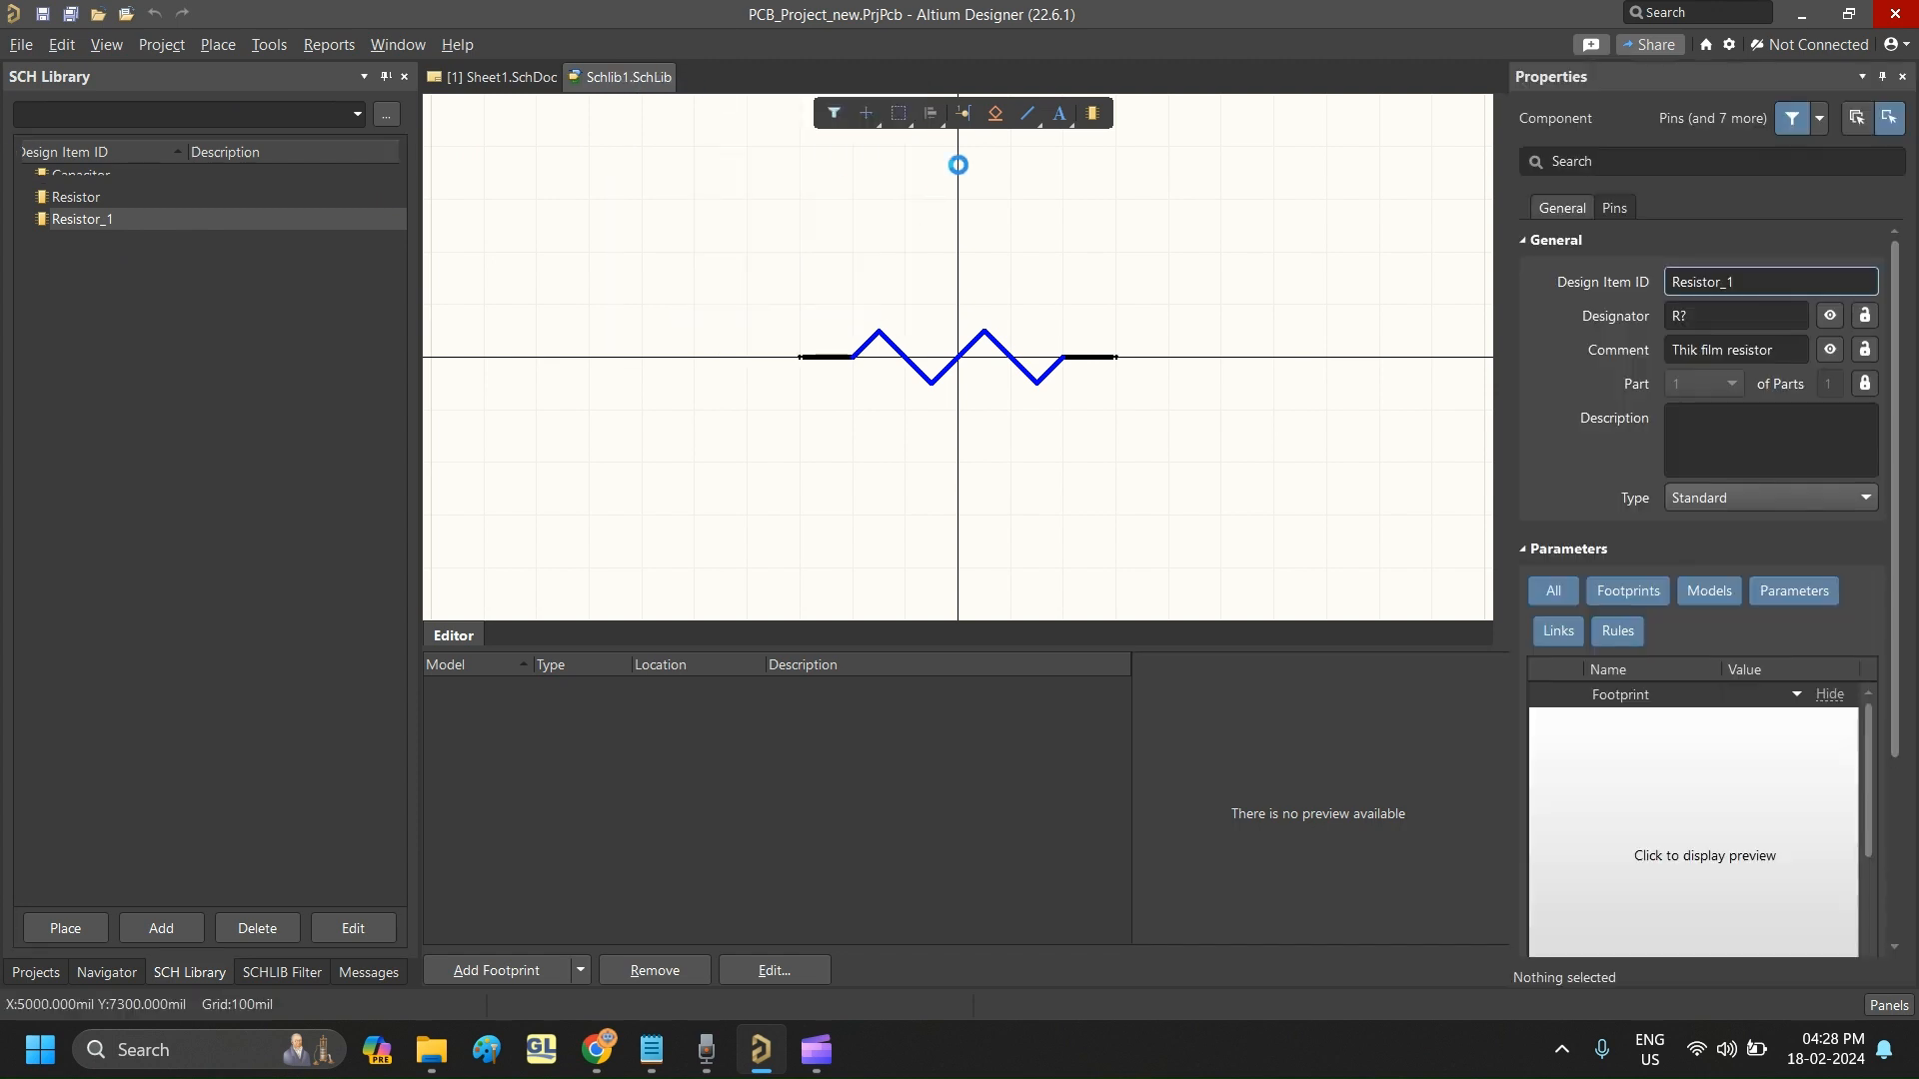
left_click(268, 601)
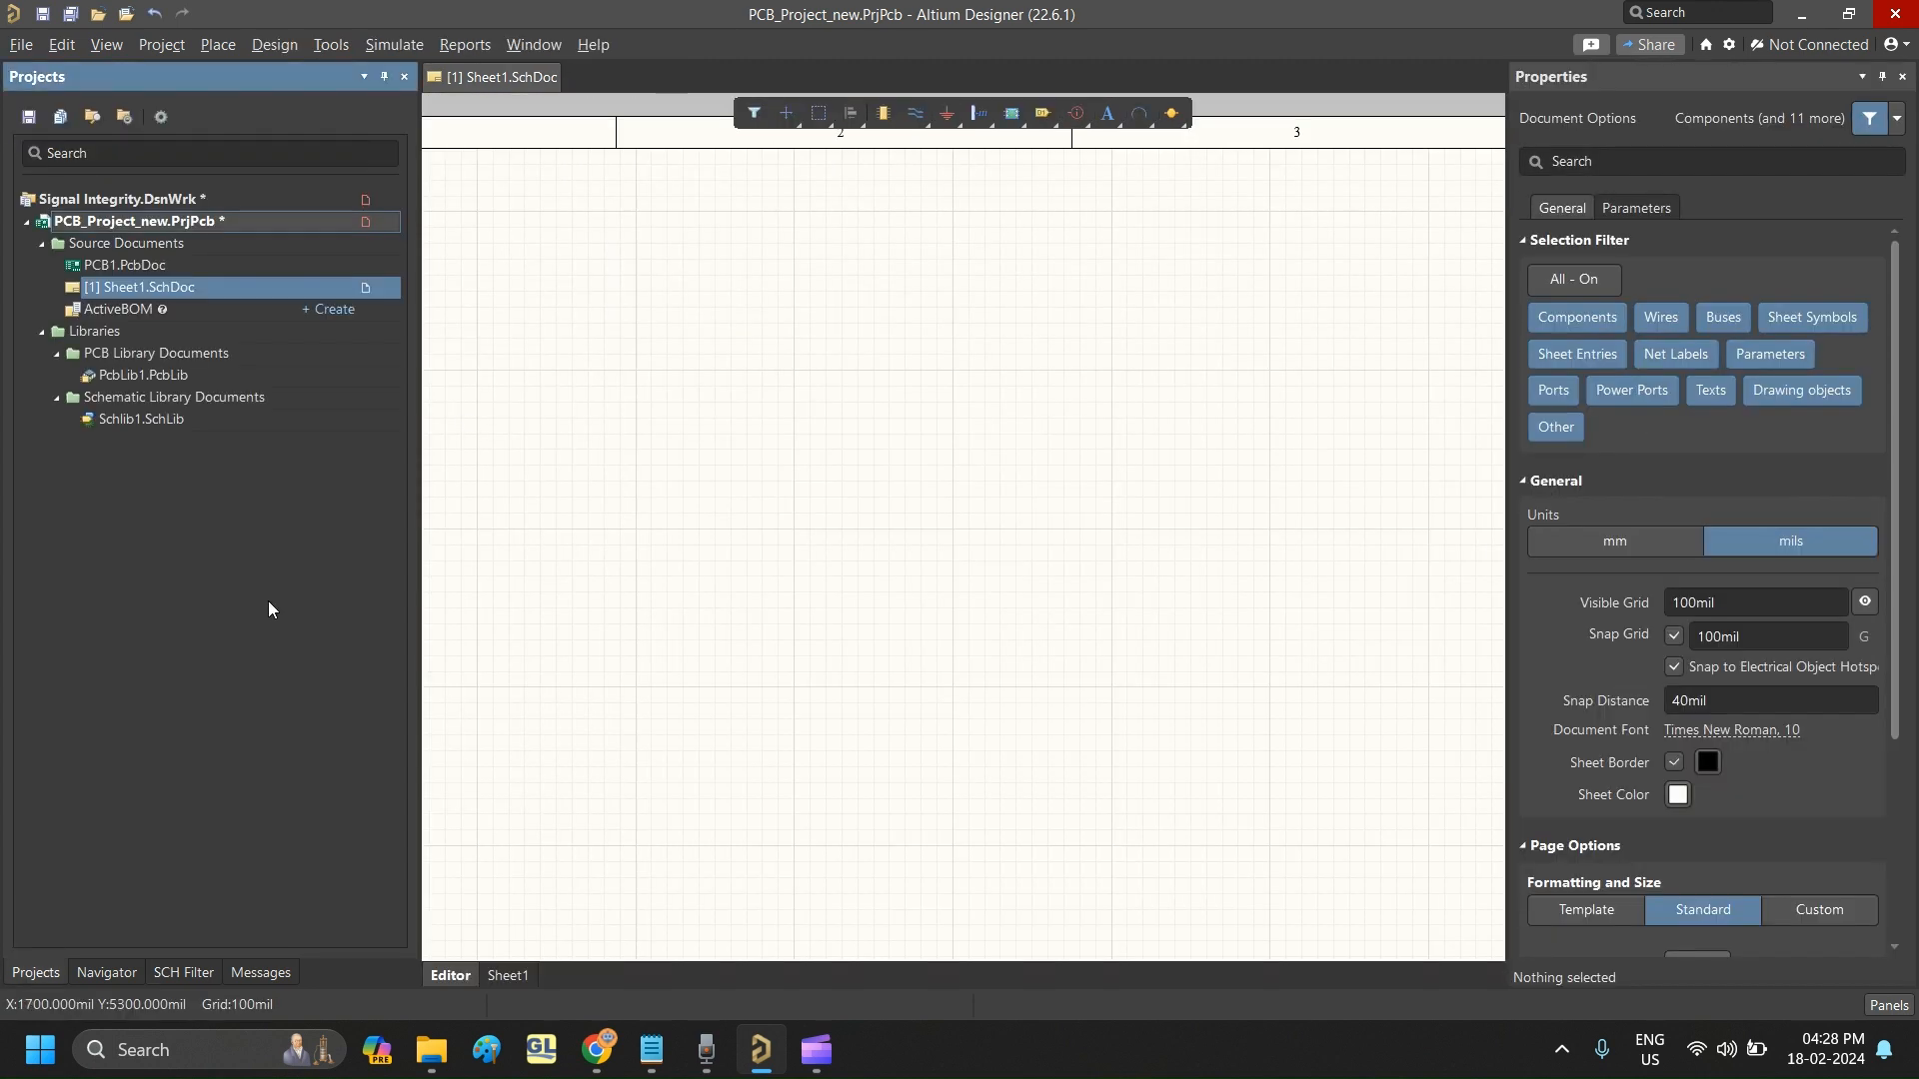
left_click(166, 376)
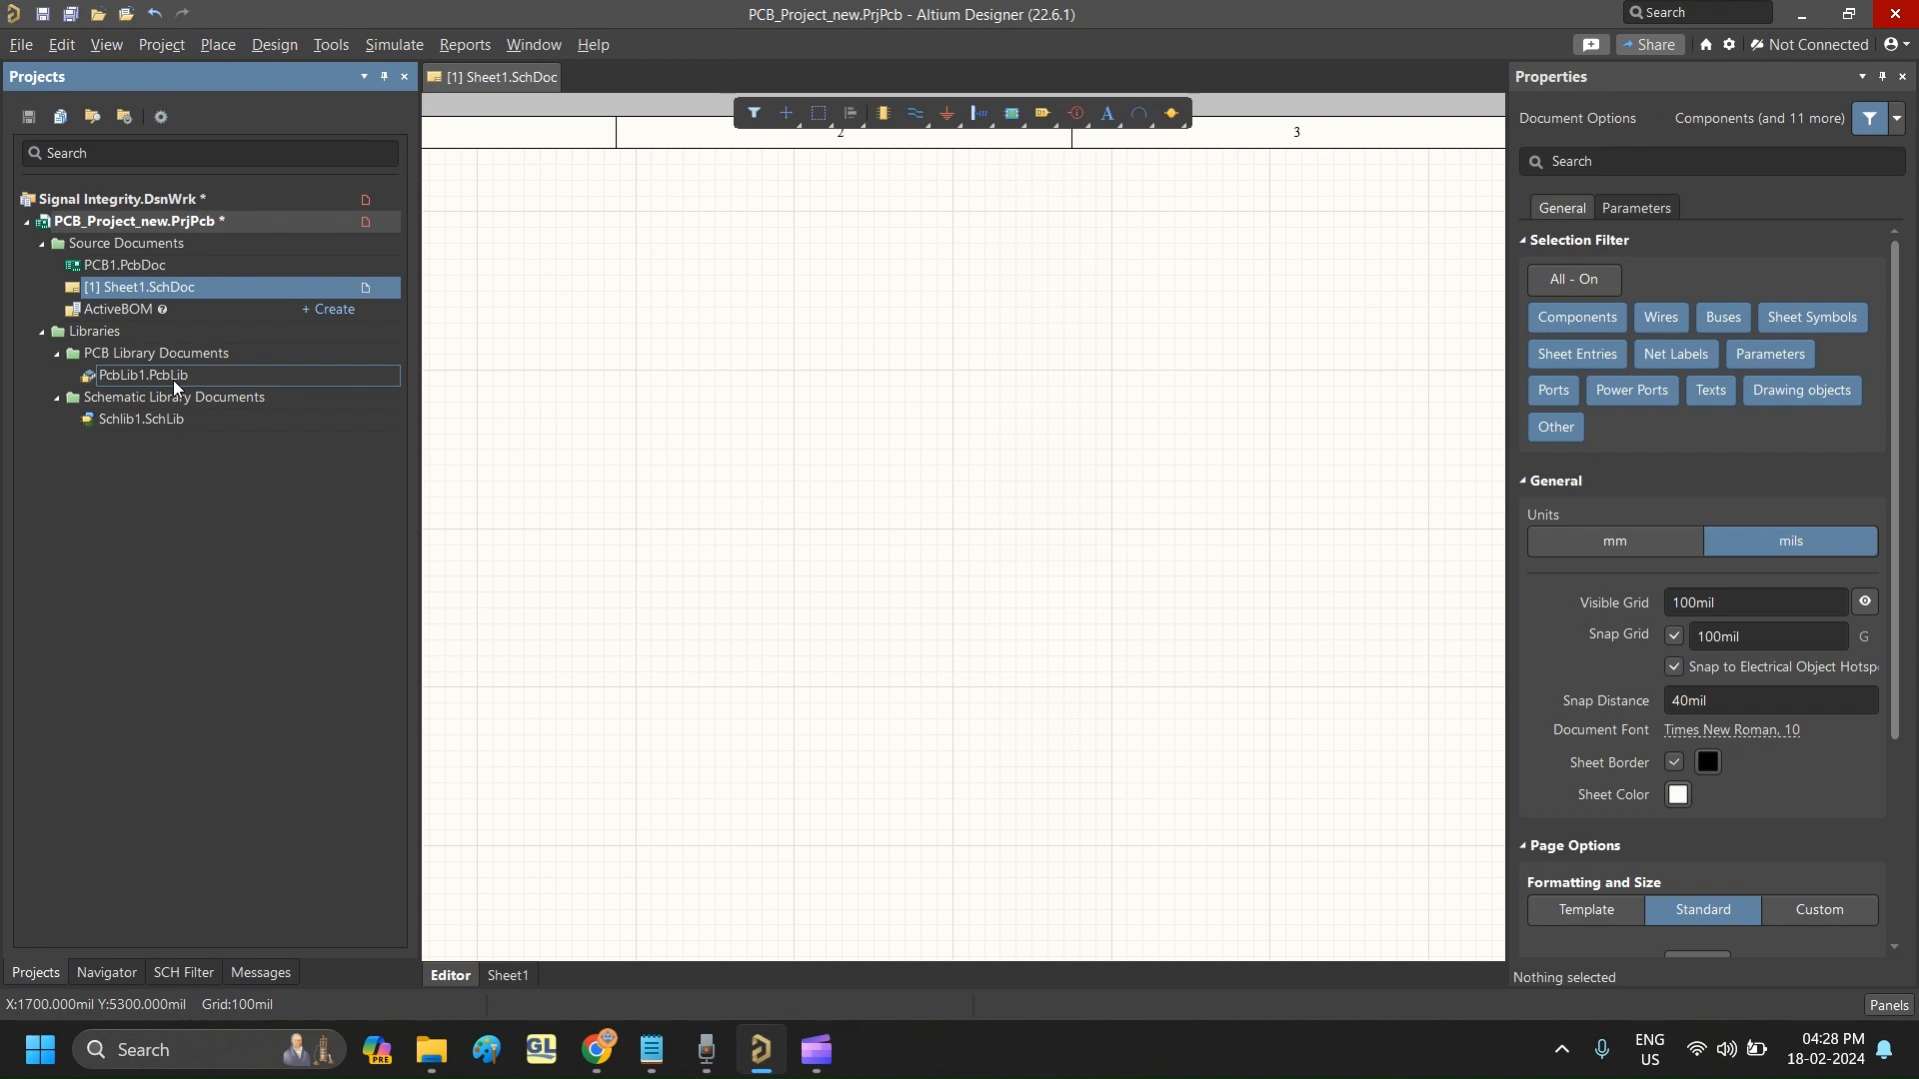
double_click(172, 380)
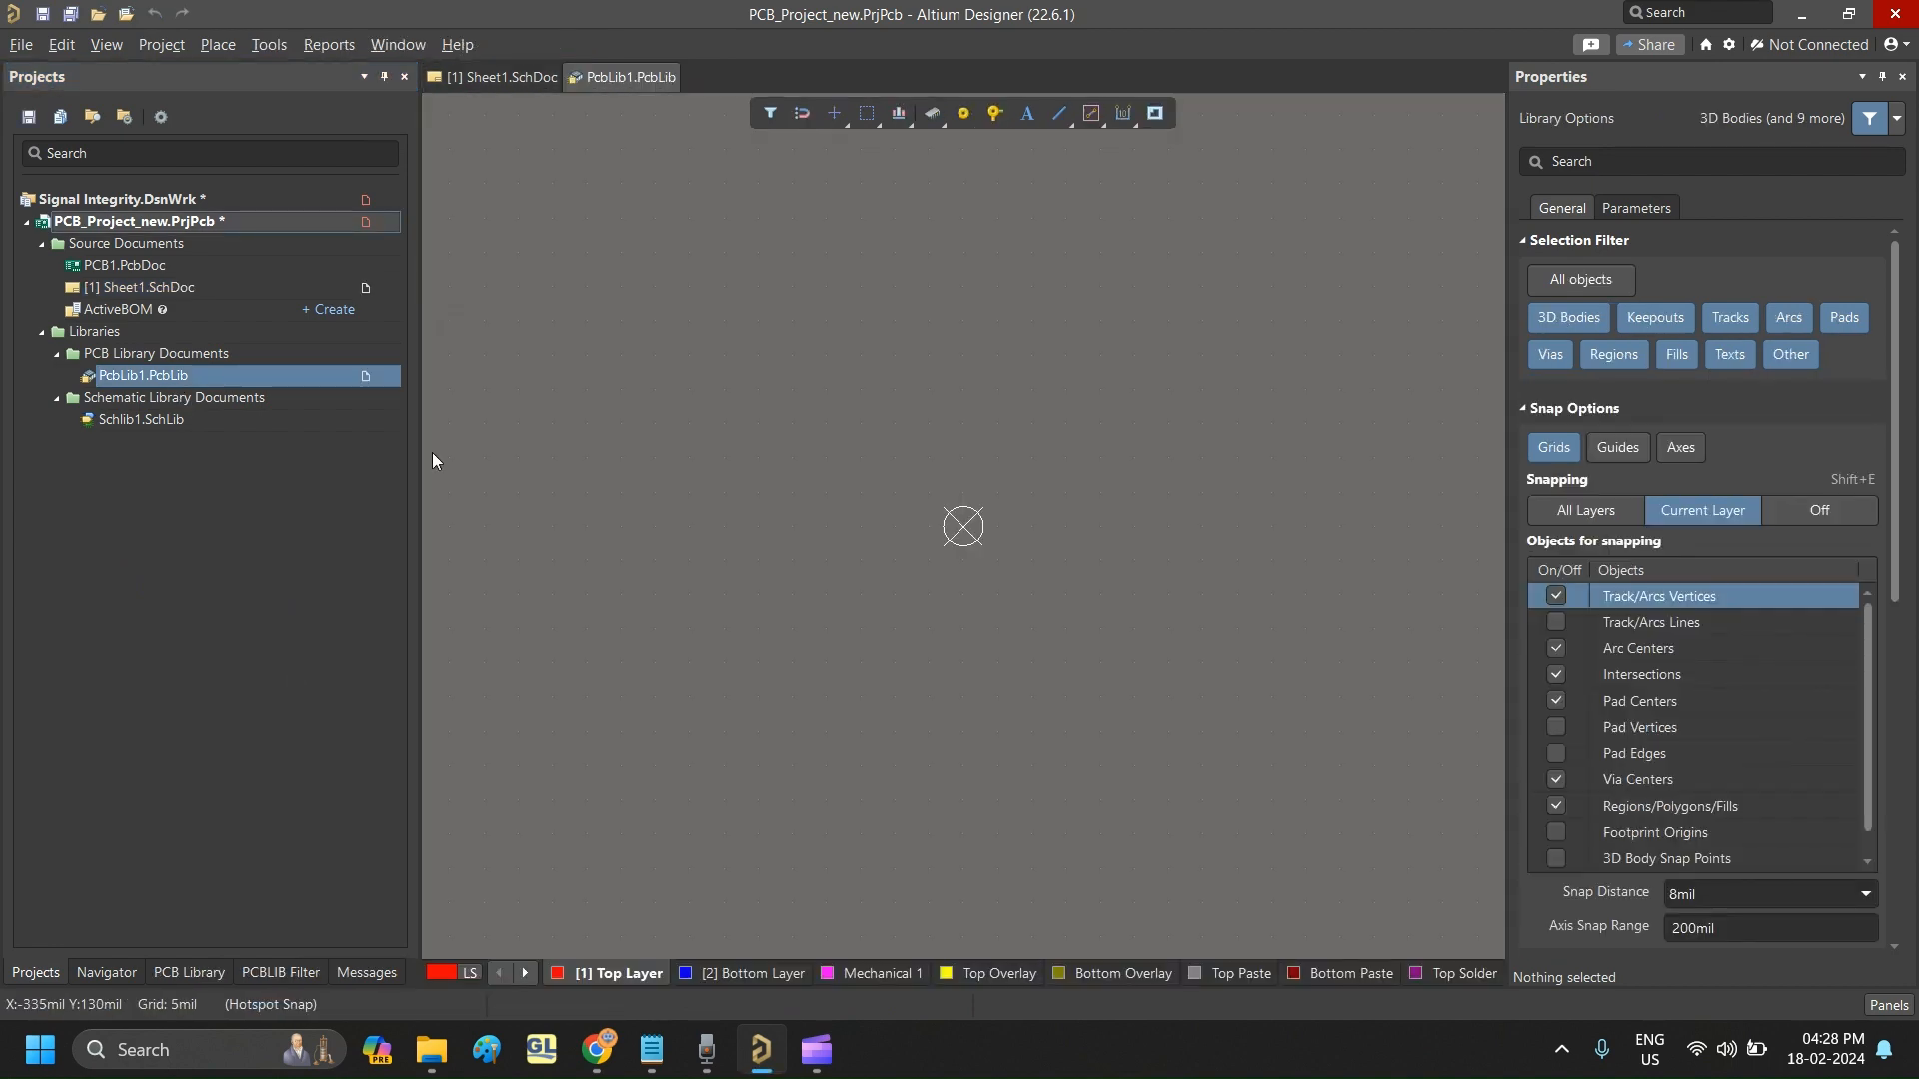
- Add two new empty footprints to the PCB library's footprint list
left_click(186, 975)
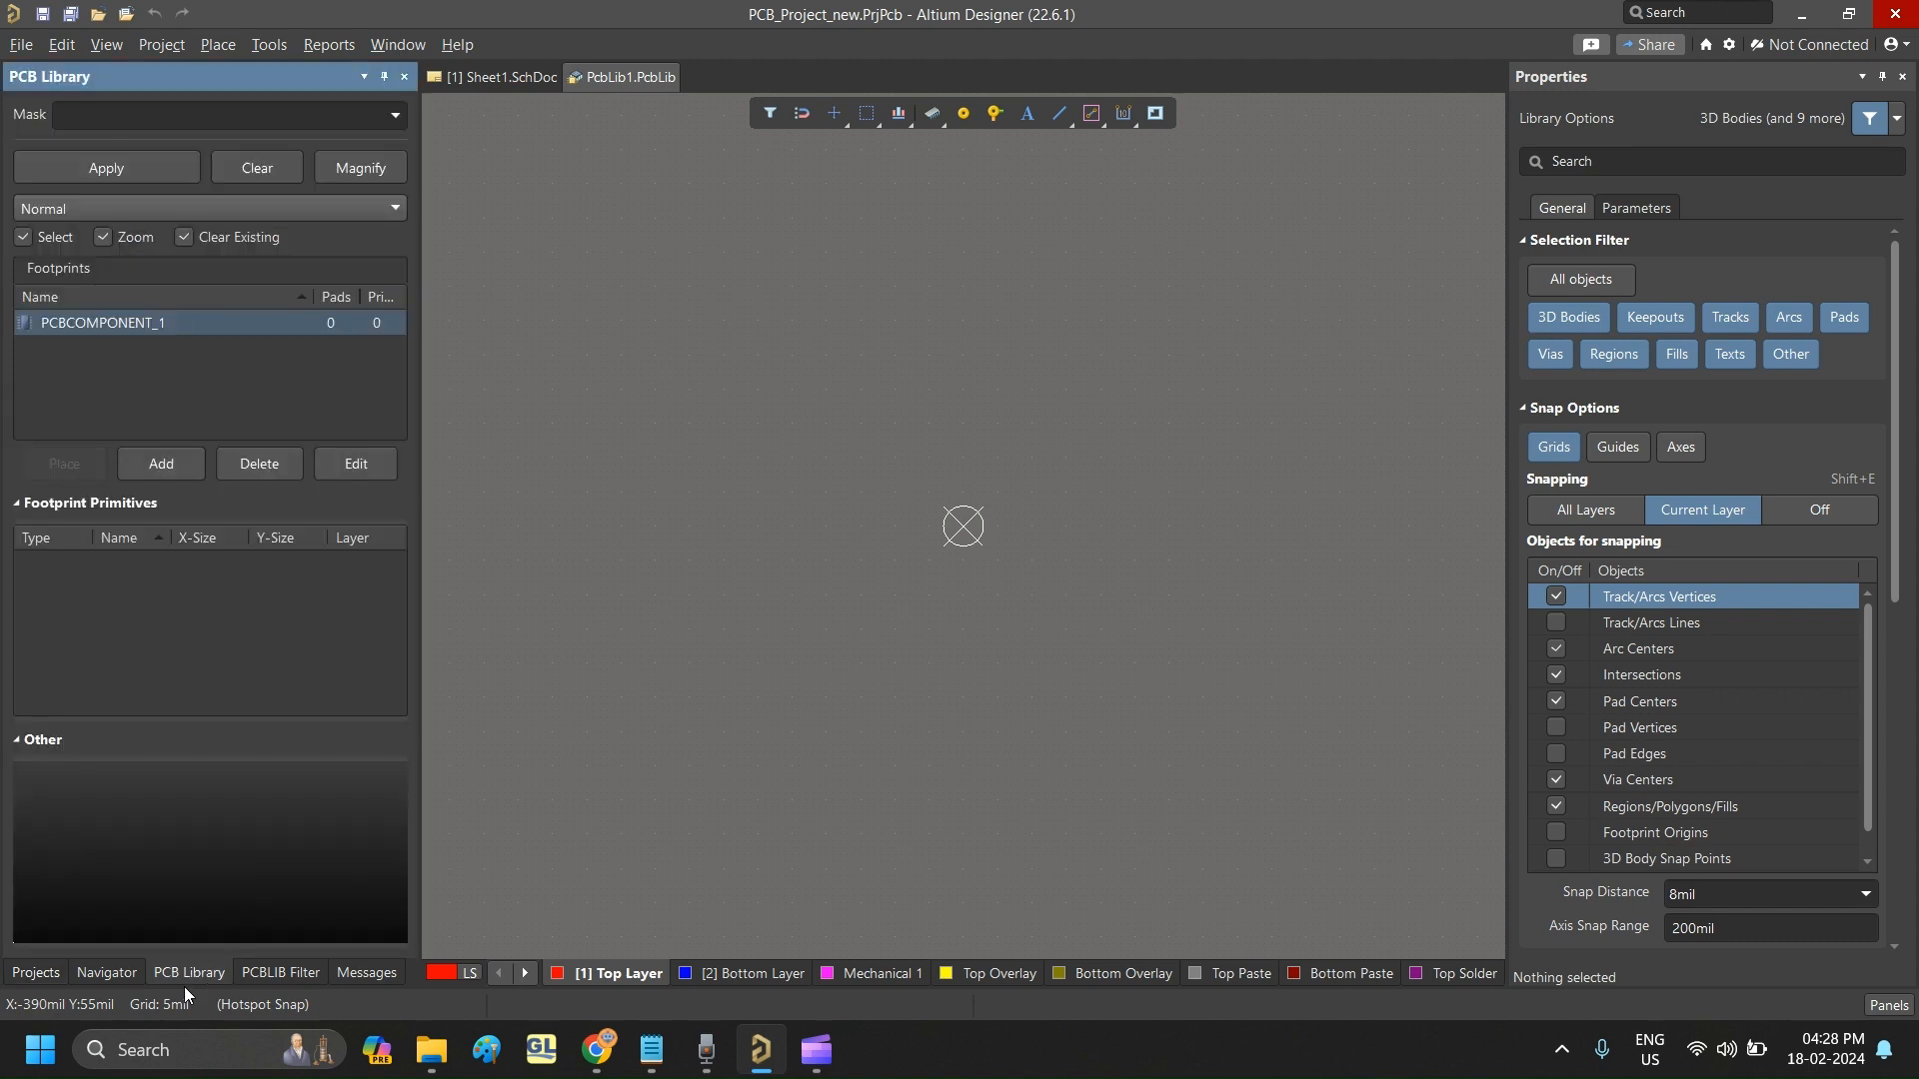
left_click(161, 464)
left_click(158, 466)
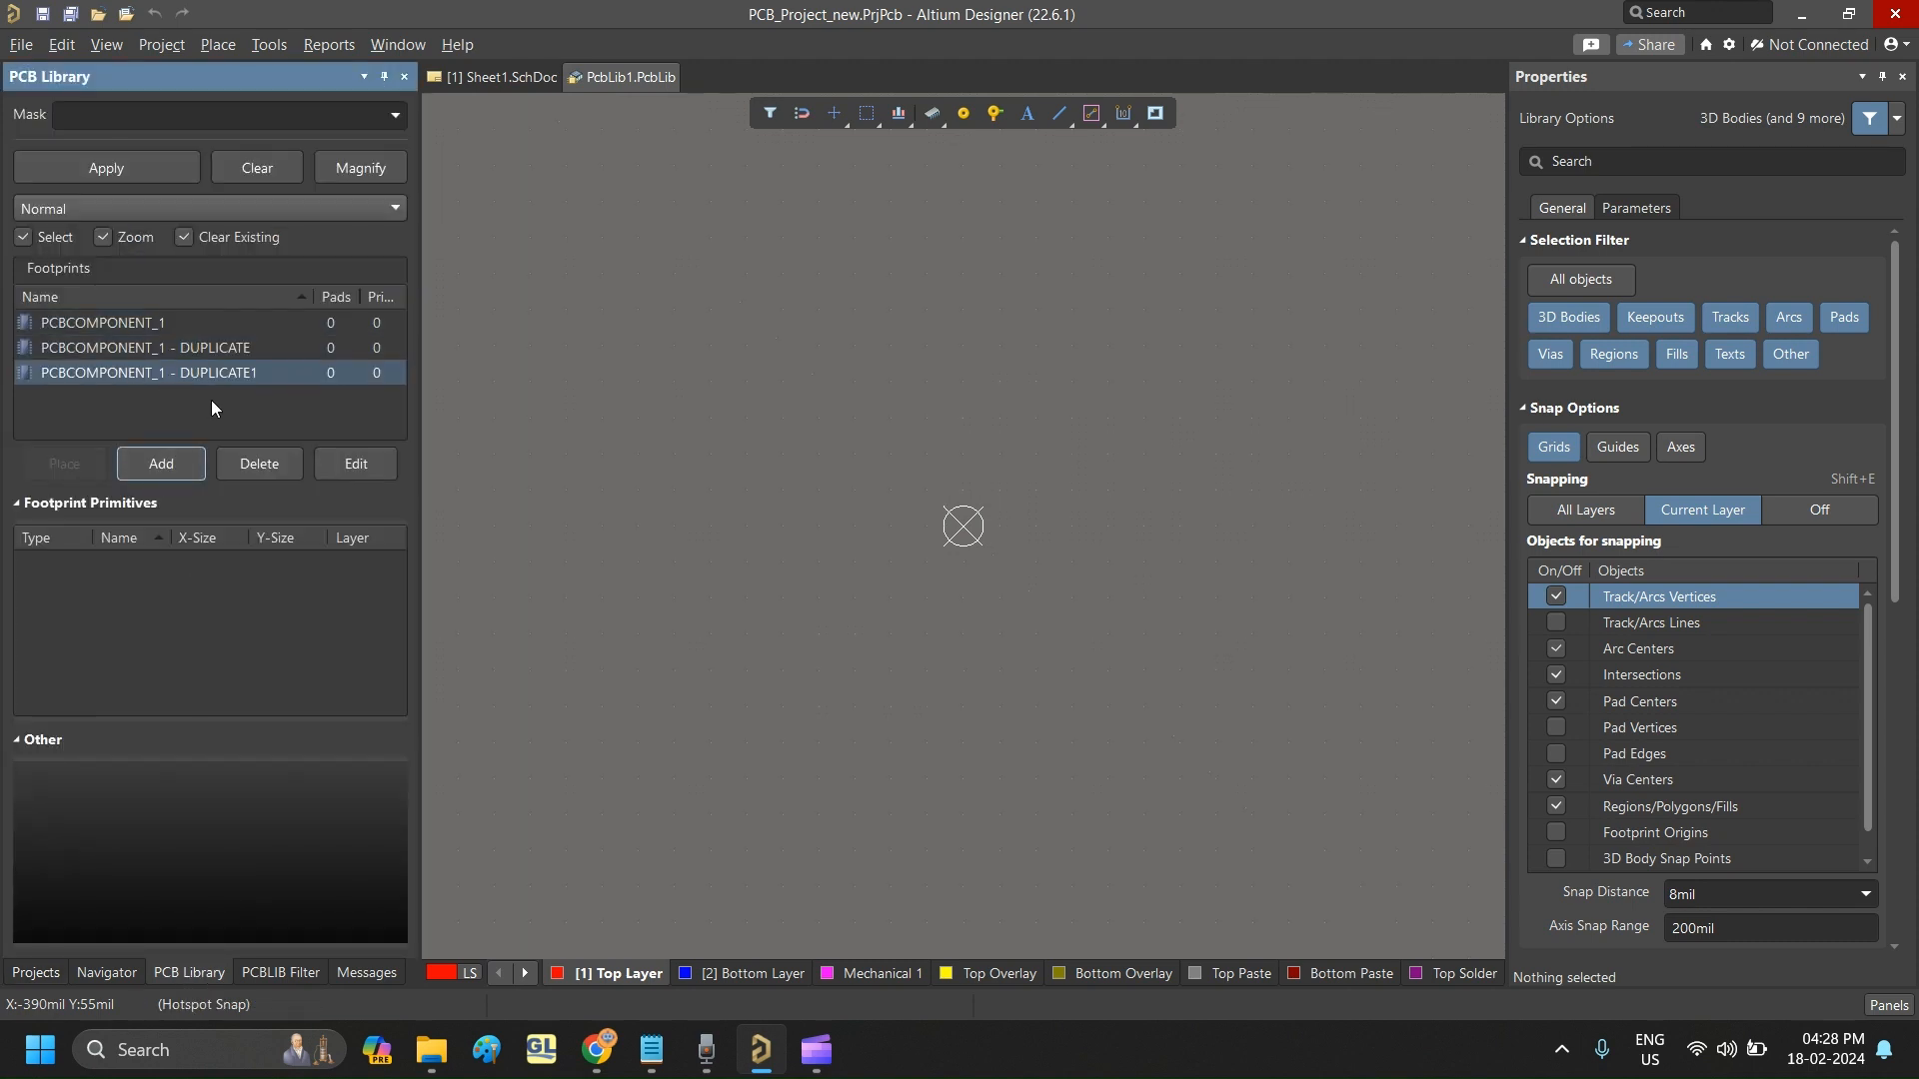
- Name the original PCBCOMPONENT_1 footprint Resistor_0603
double_click(148, 323)
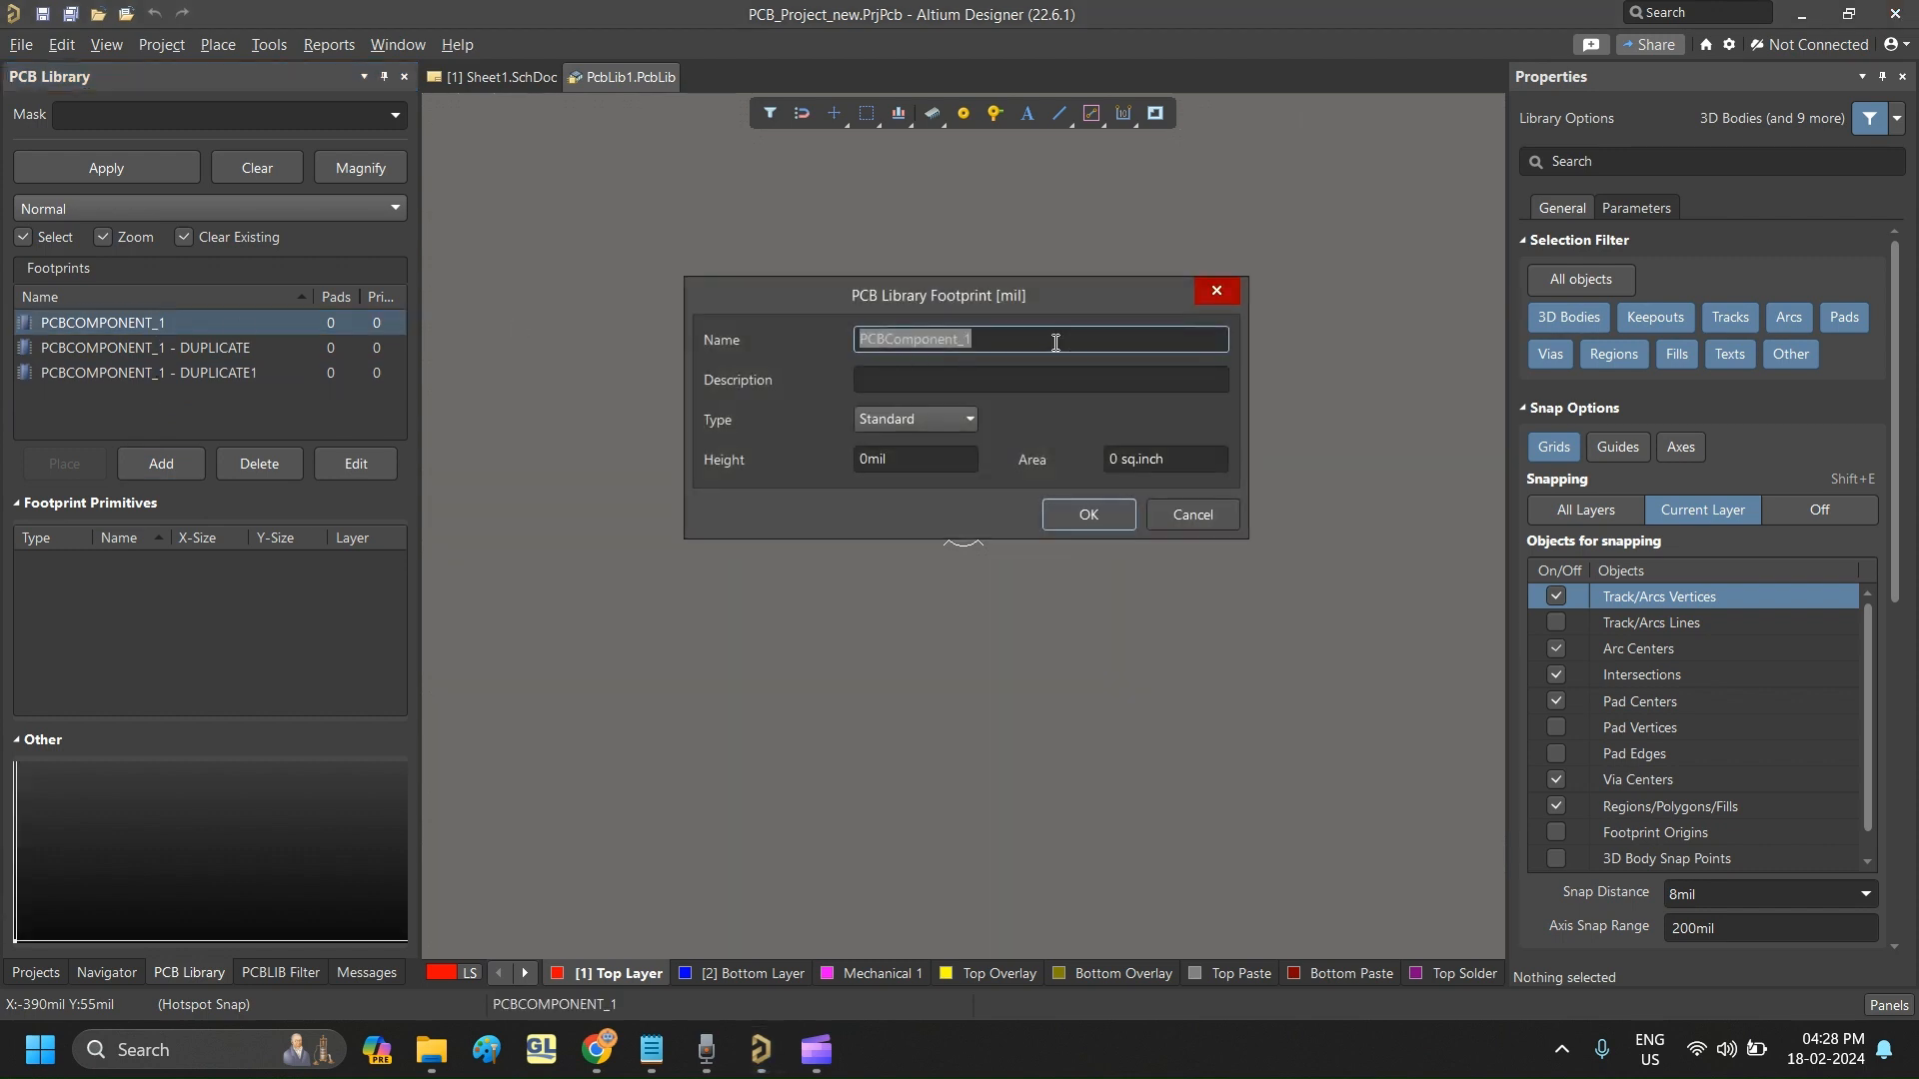
key("Caps_Lock")
type("R")
key("Caps_Lock")
type("esis")
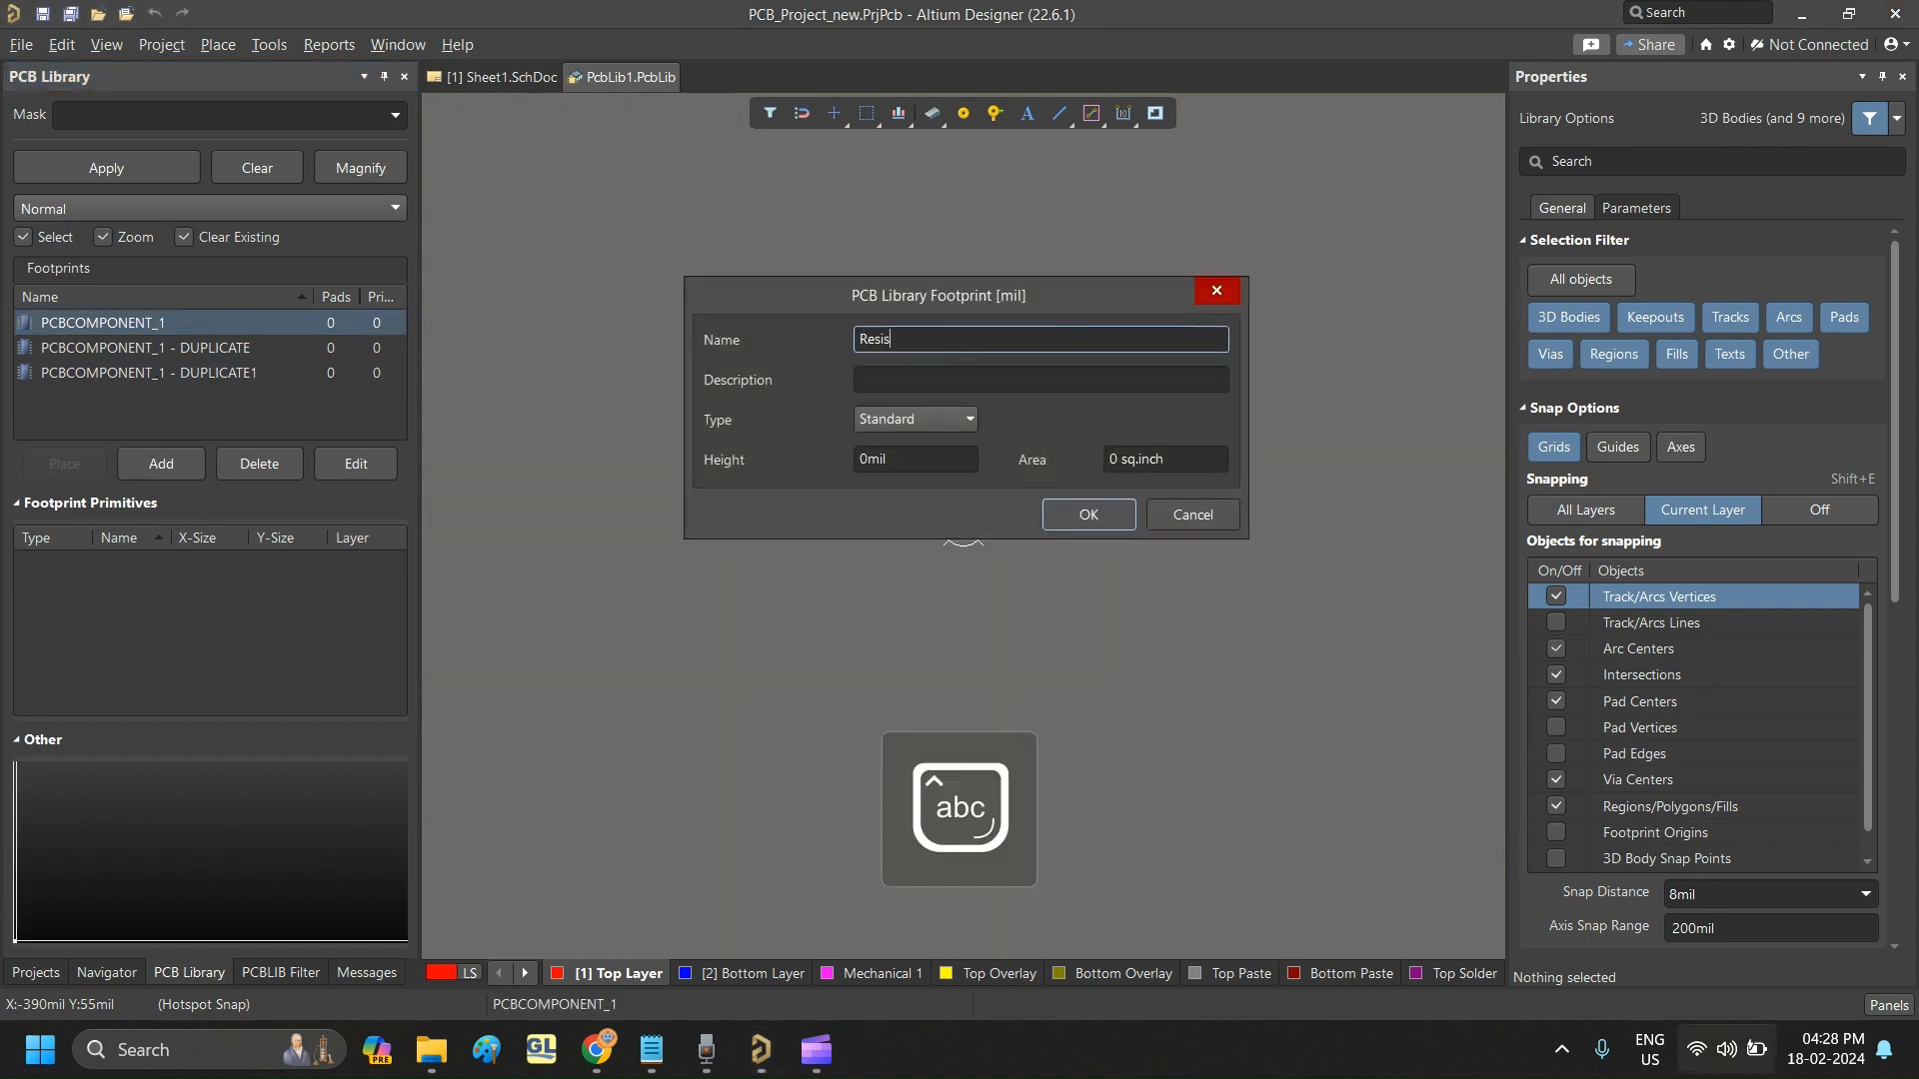
type("tor_")
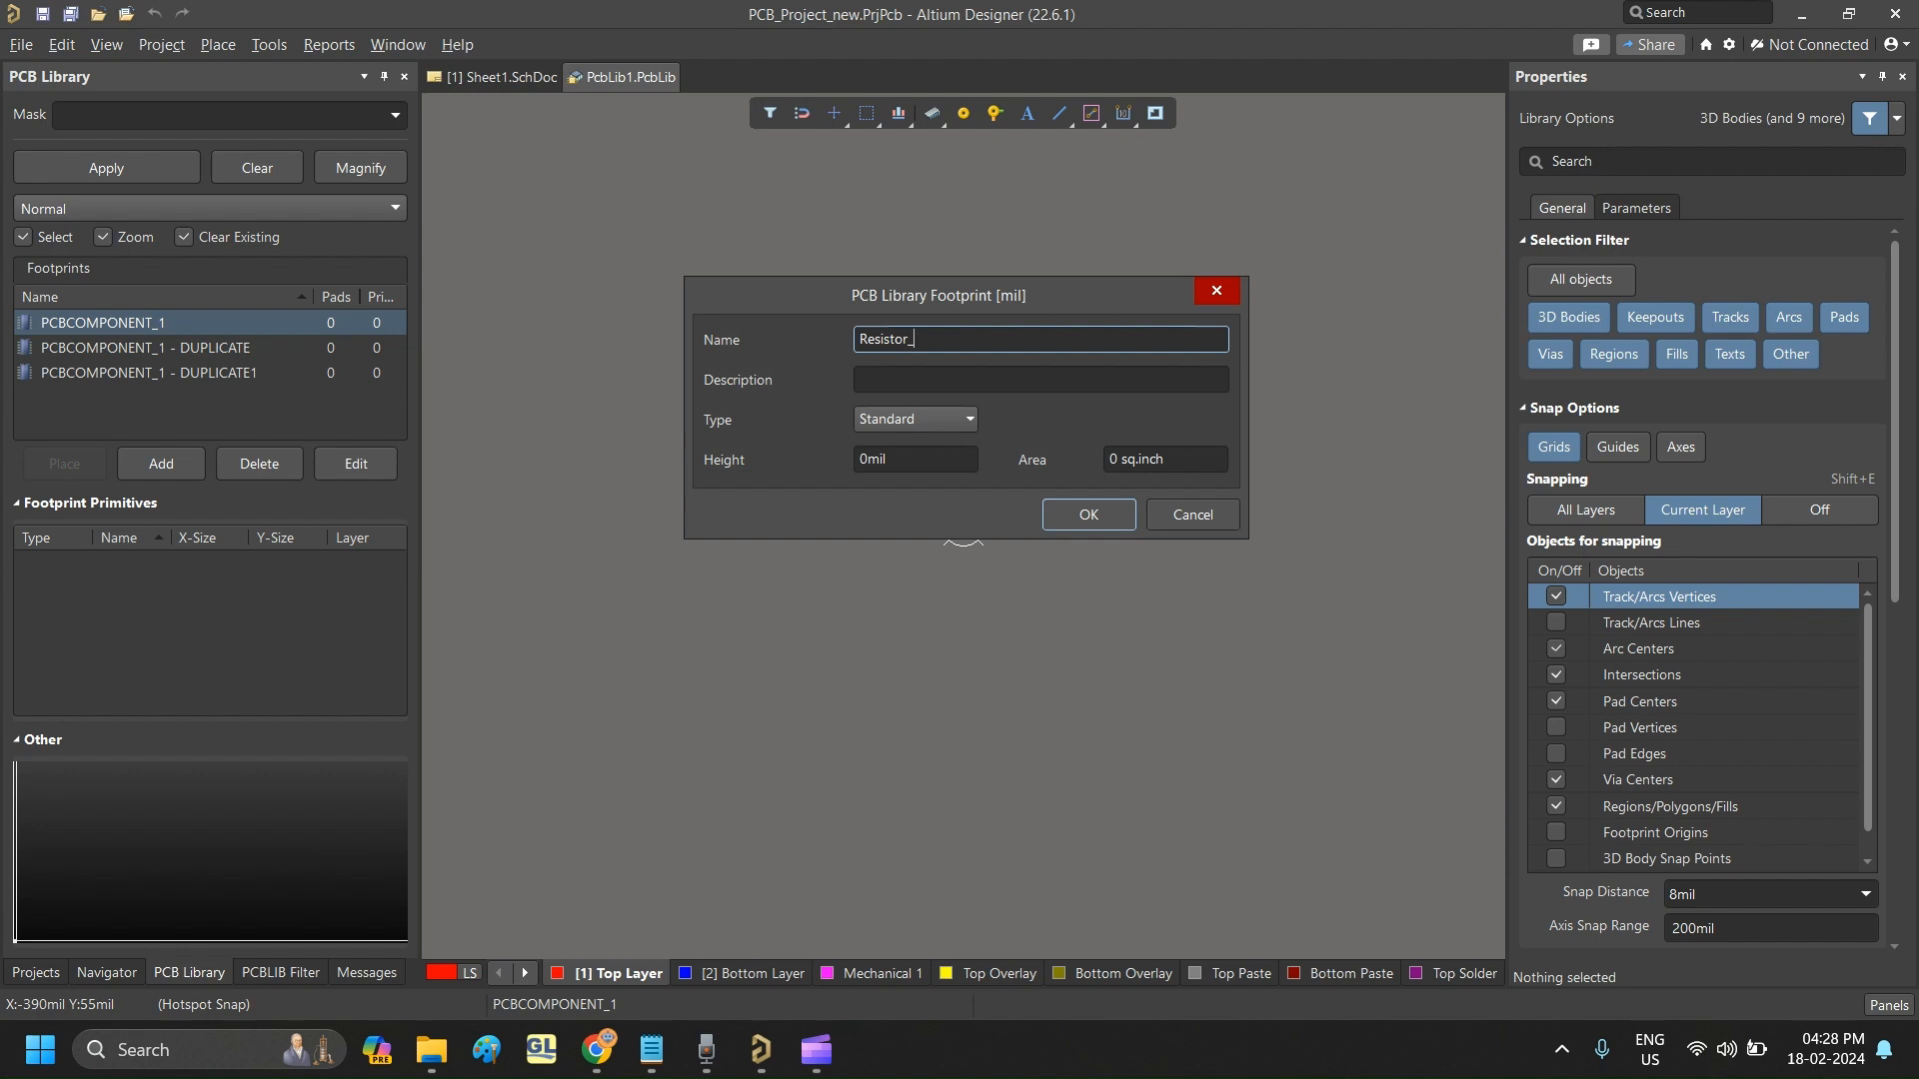
type("0603")
- Give the Resistor_0603 footprint the description "0603, 0.1W" and apply its properties
left_click(997, 382)
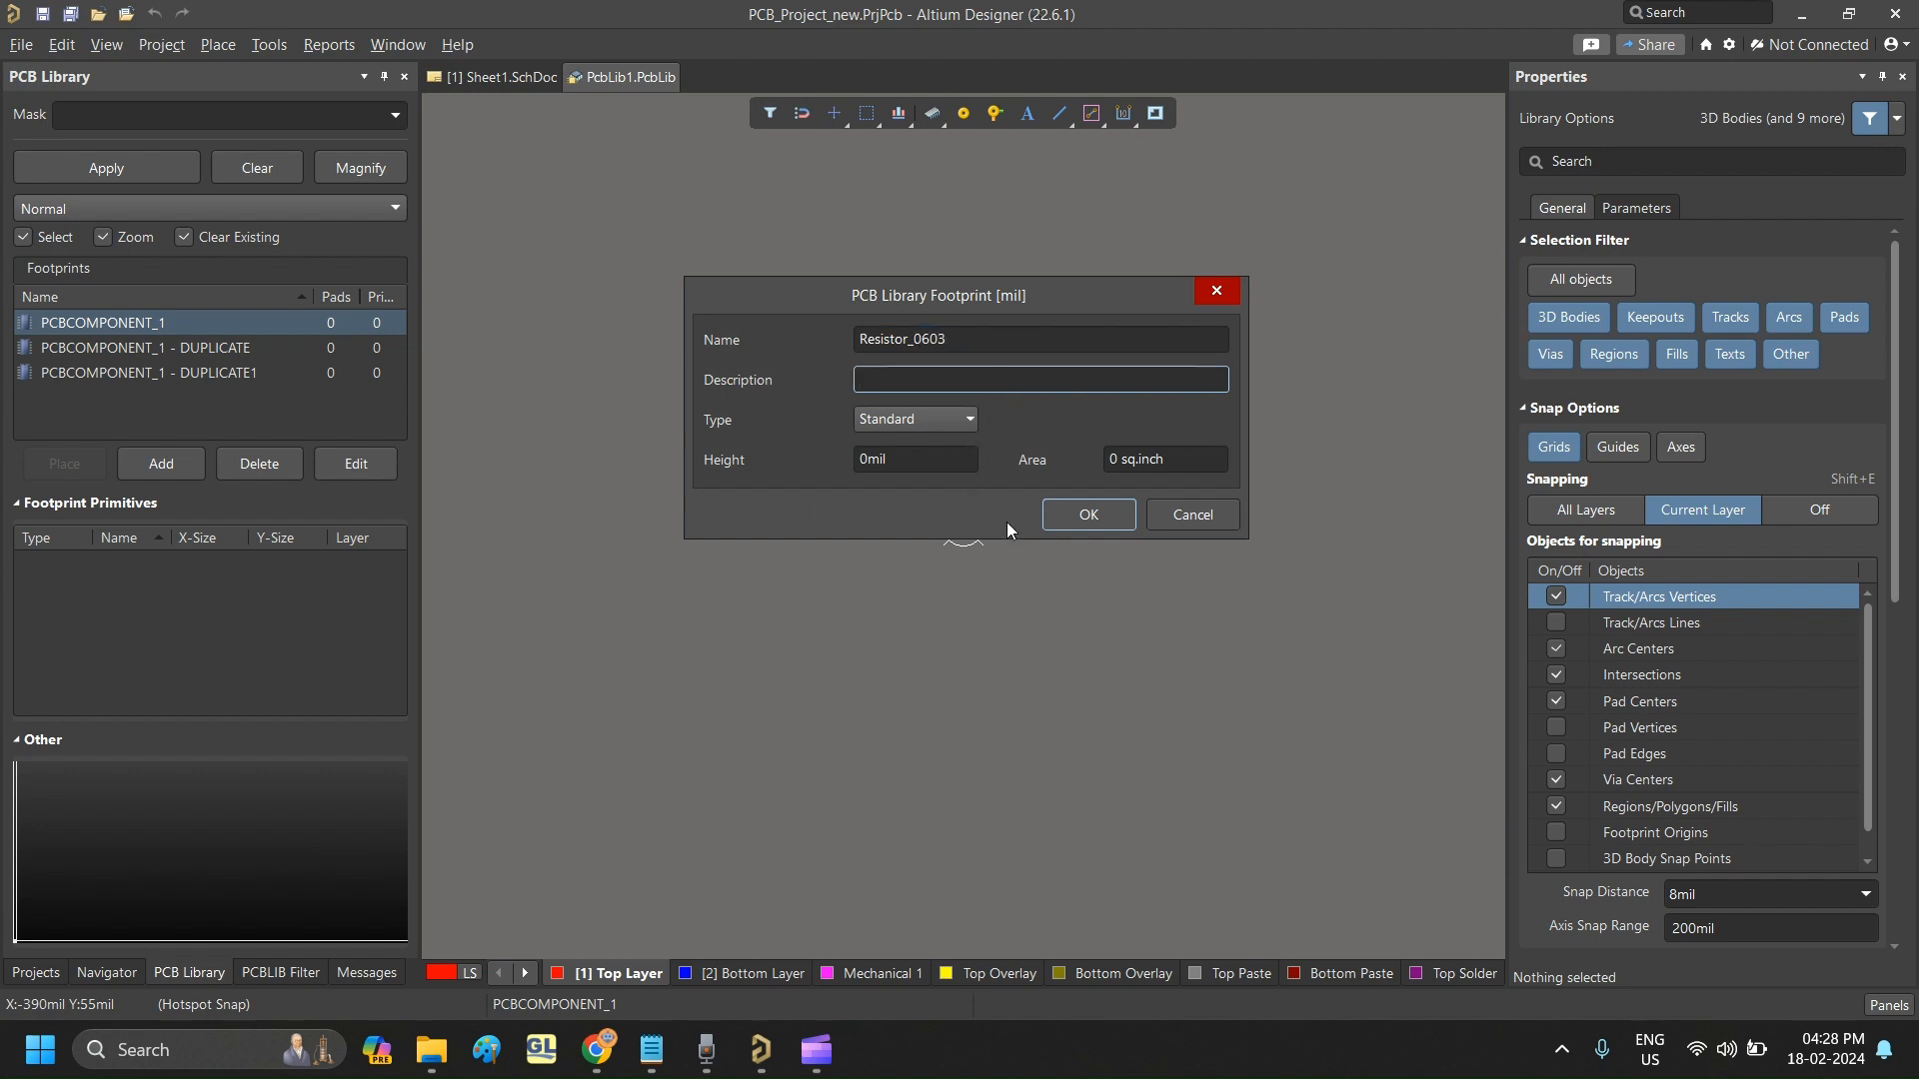
key("Caps_Lock")
type("0603,")
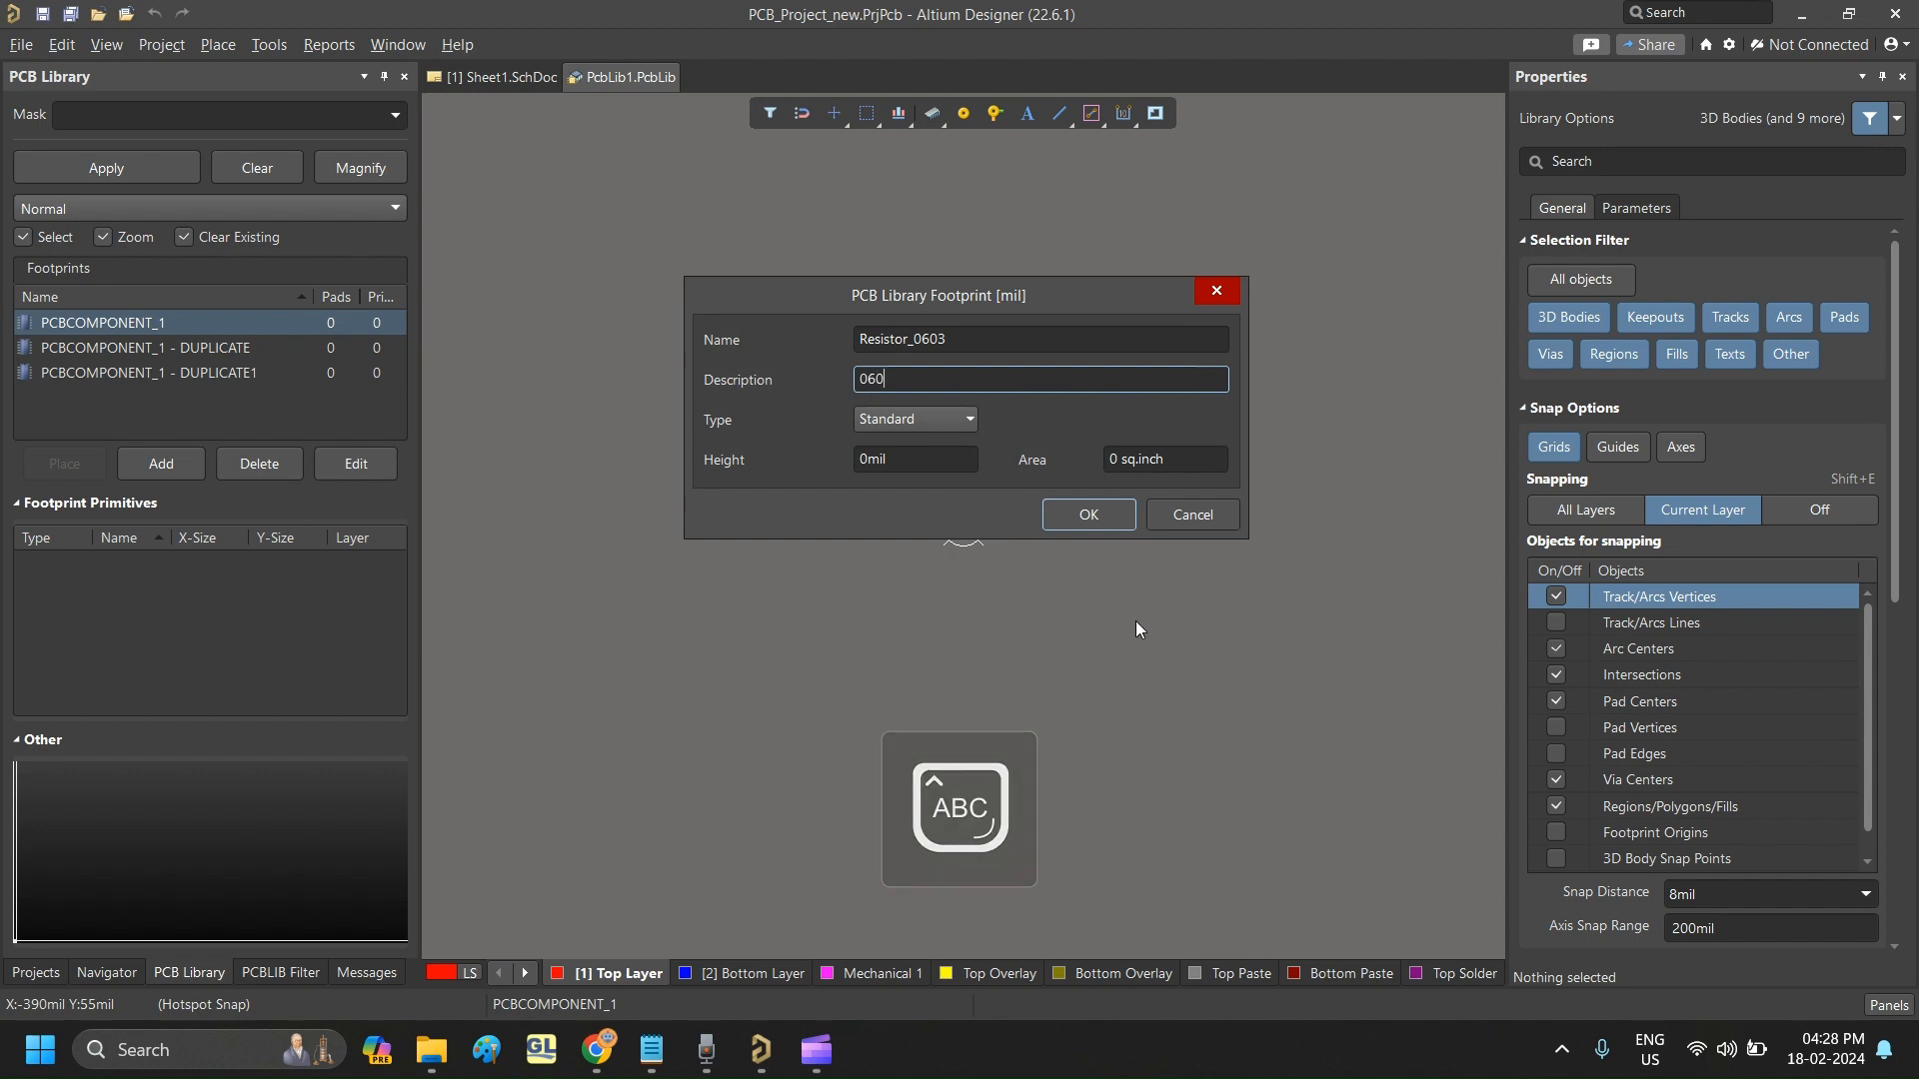
key("Caps_Lock")
type("0.1")
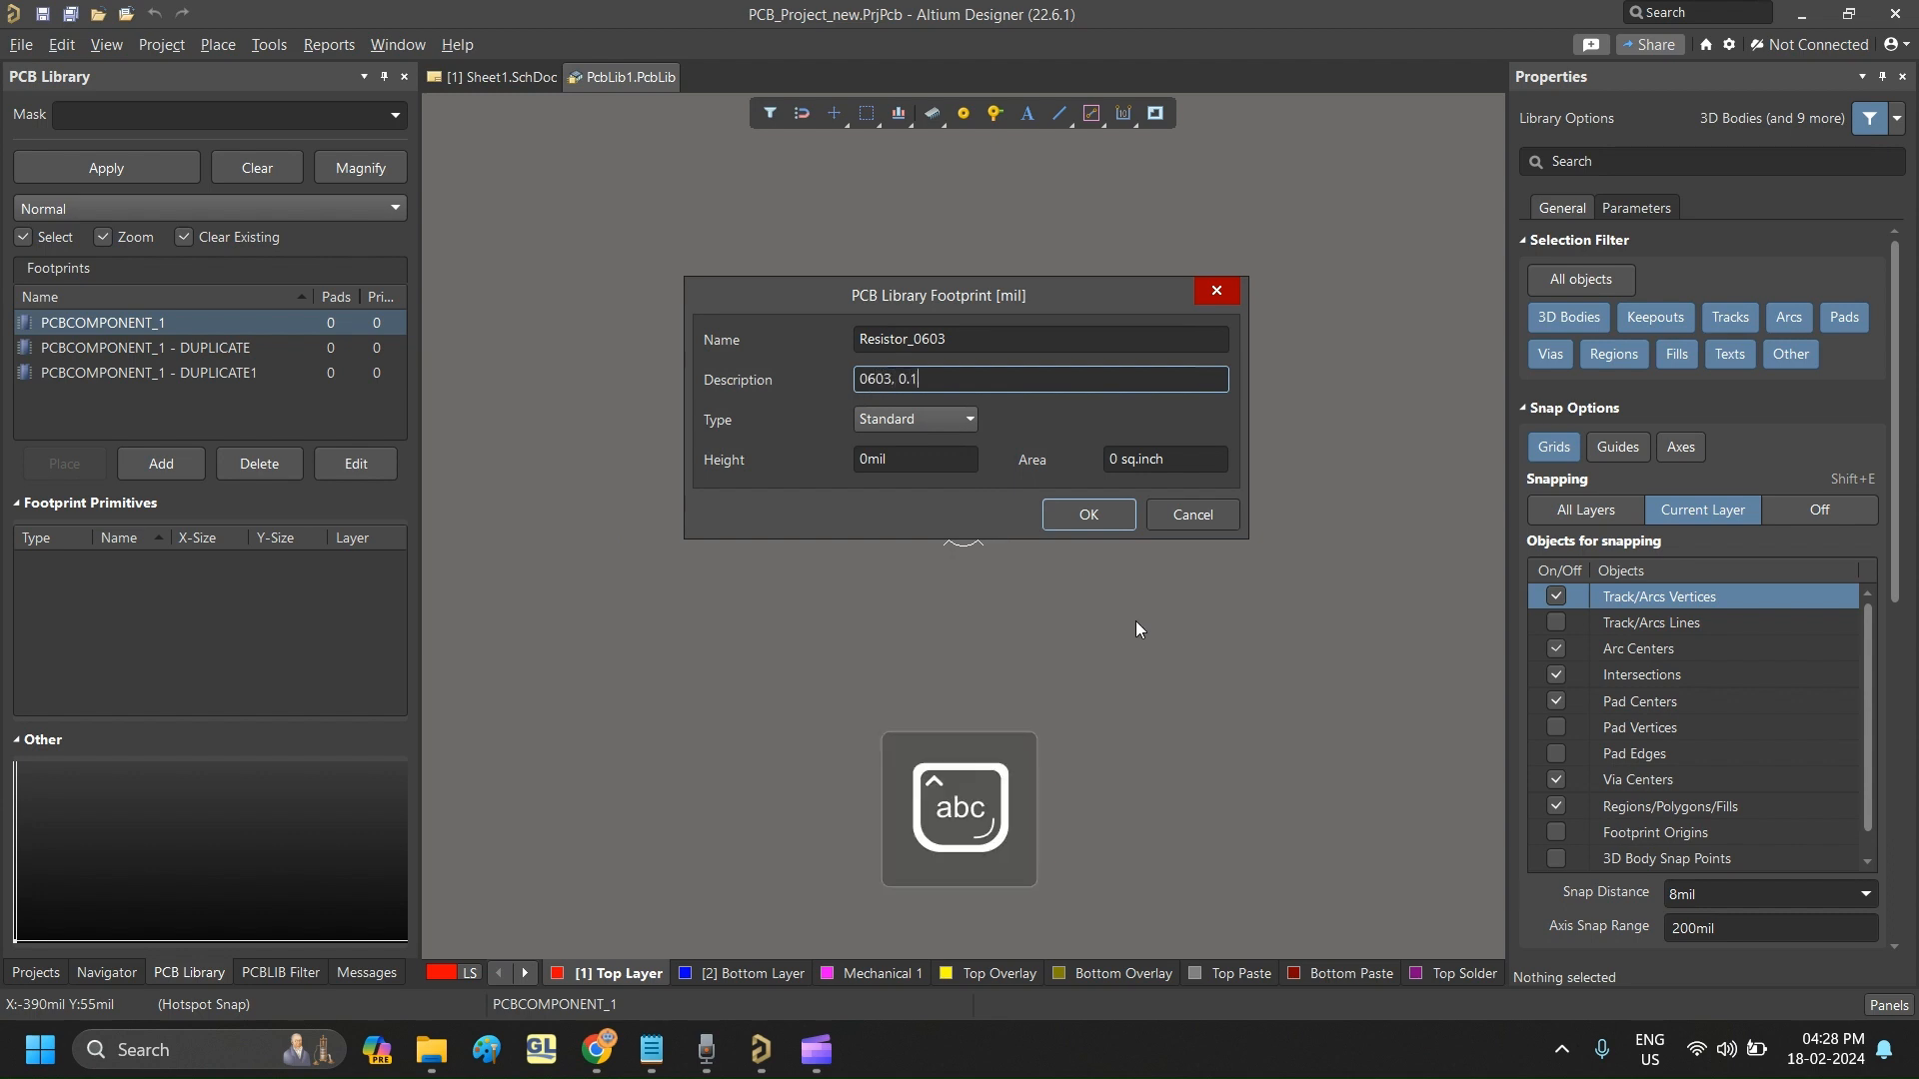
key("Caps_Lock")
type("W")
key("Caps_Lock")
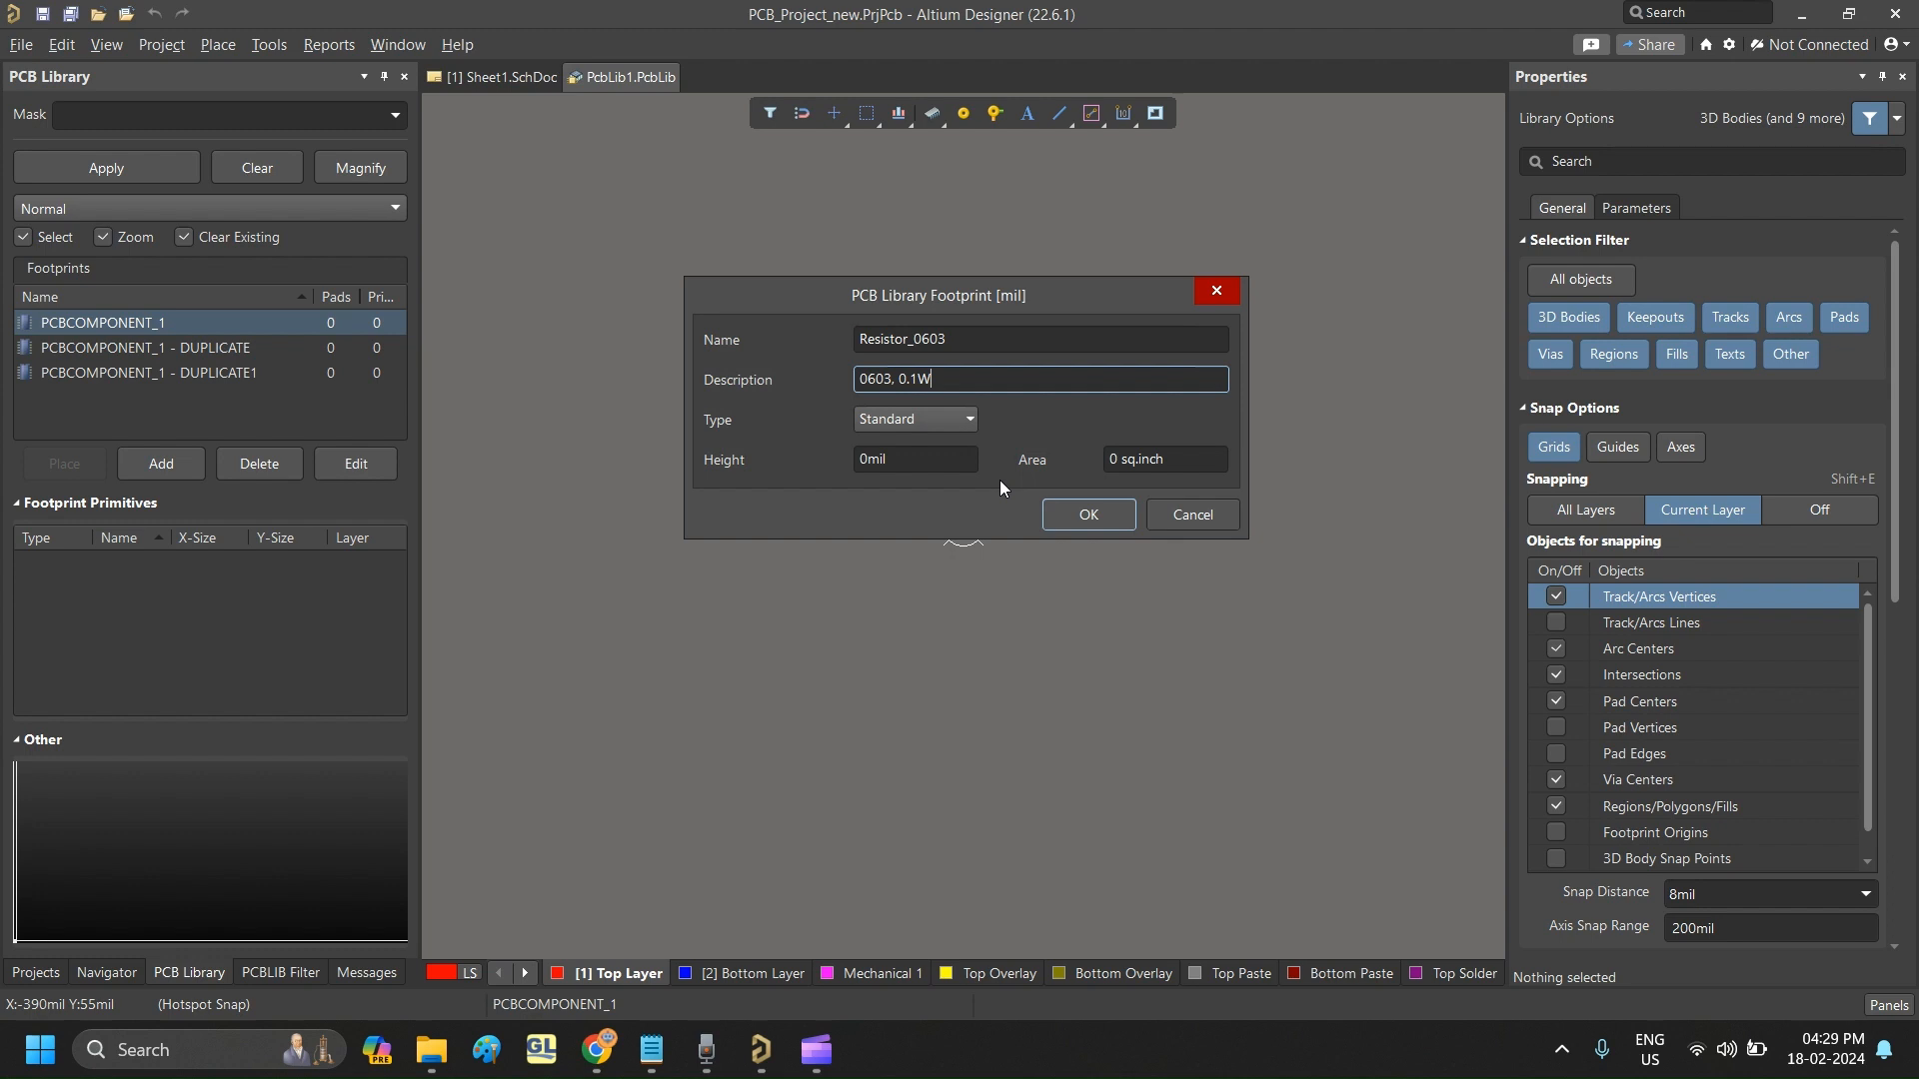
left_click(1094, 515)
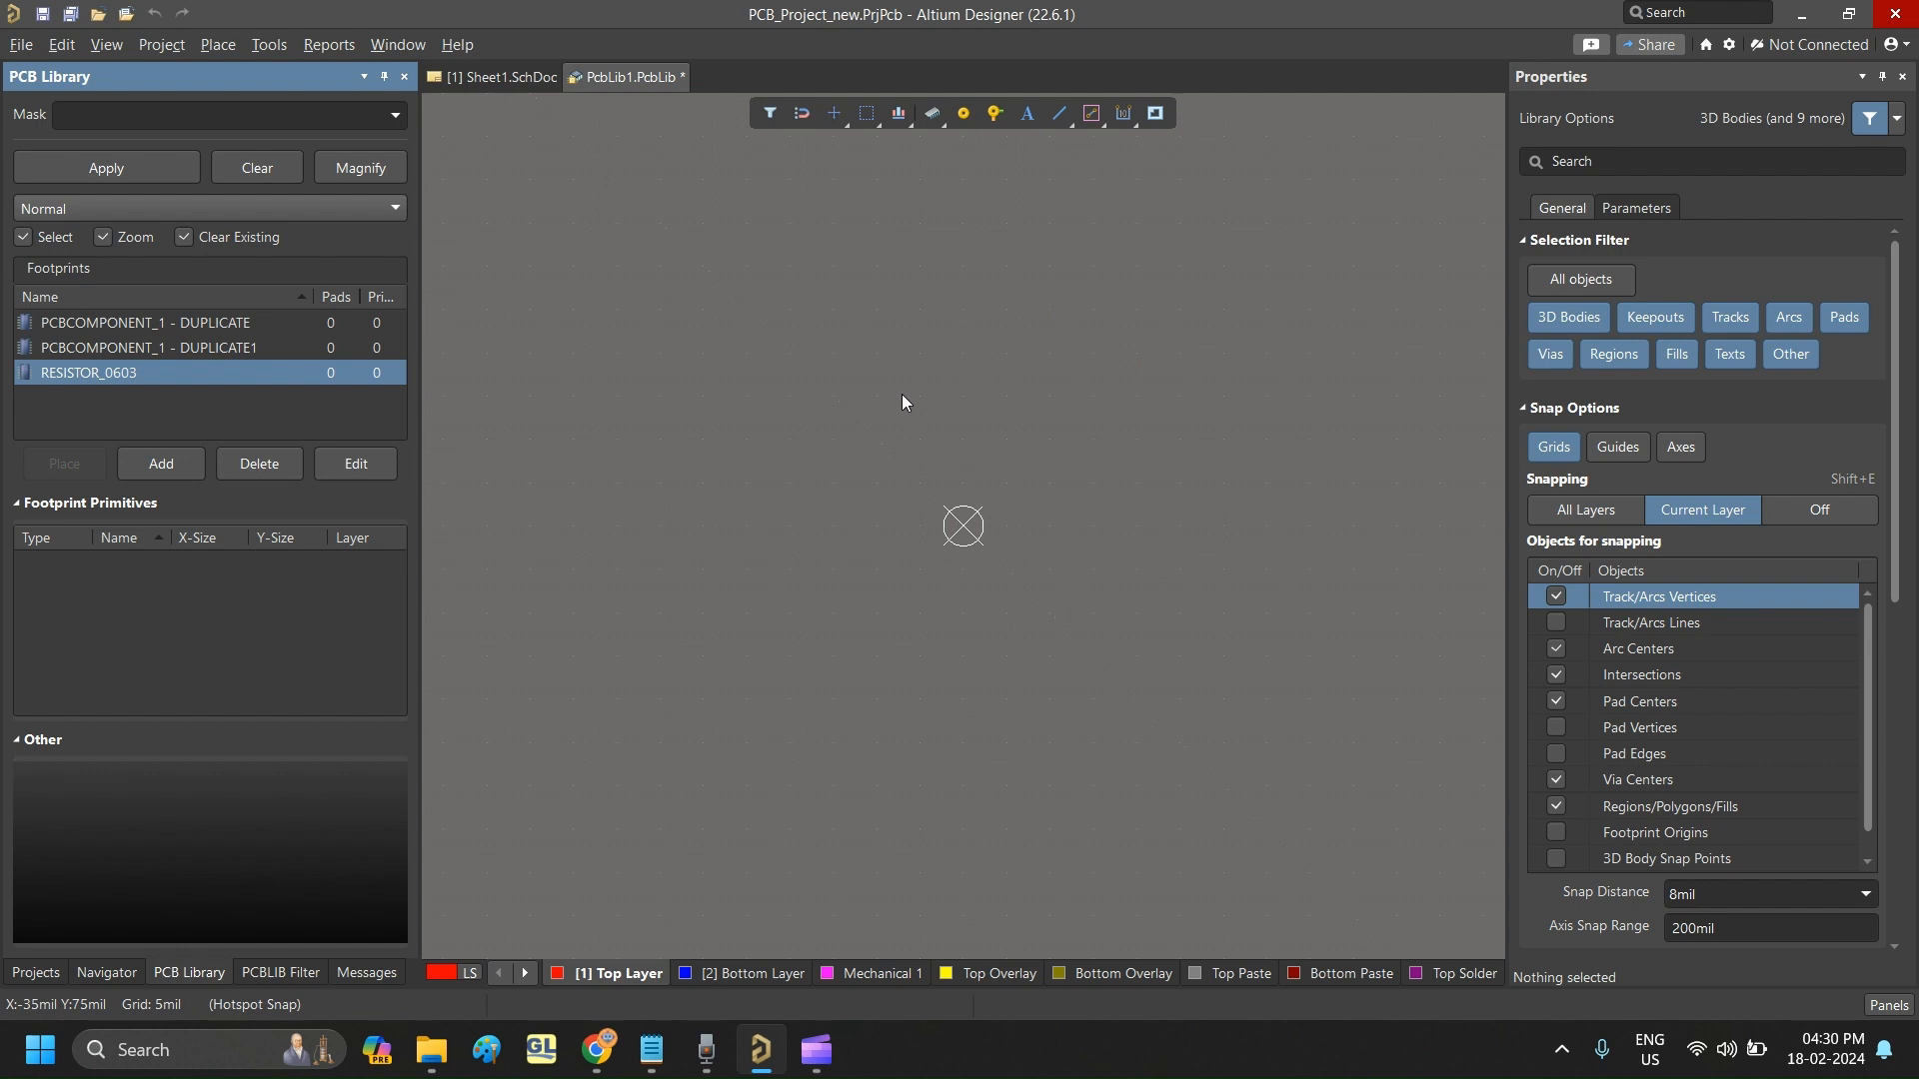
- Place two pads in the RESISTOR_0603 footprint on either side of the origin, at about (60, 0) mil and (-80, 10) mil
left_click(212, 50)
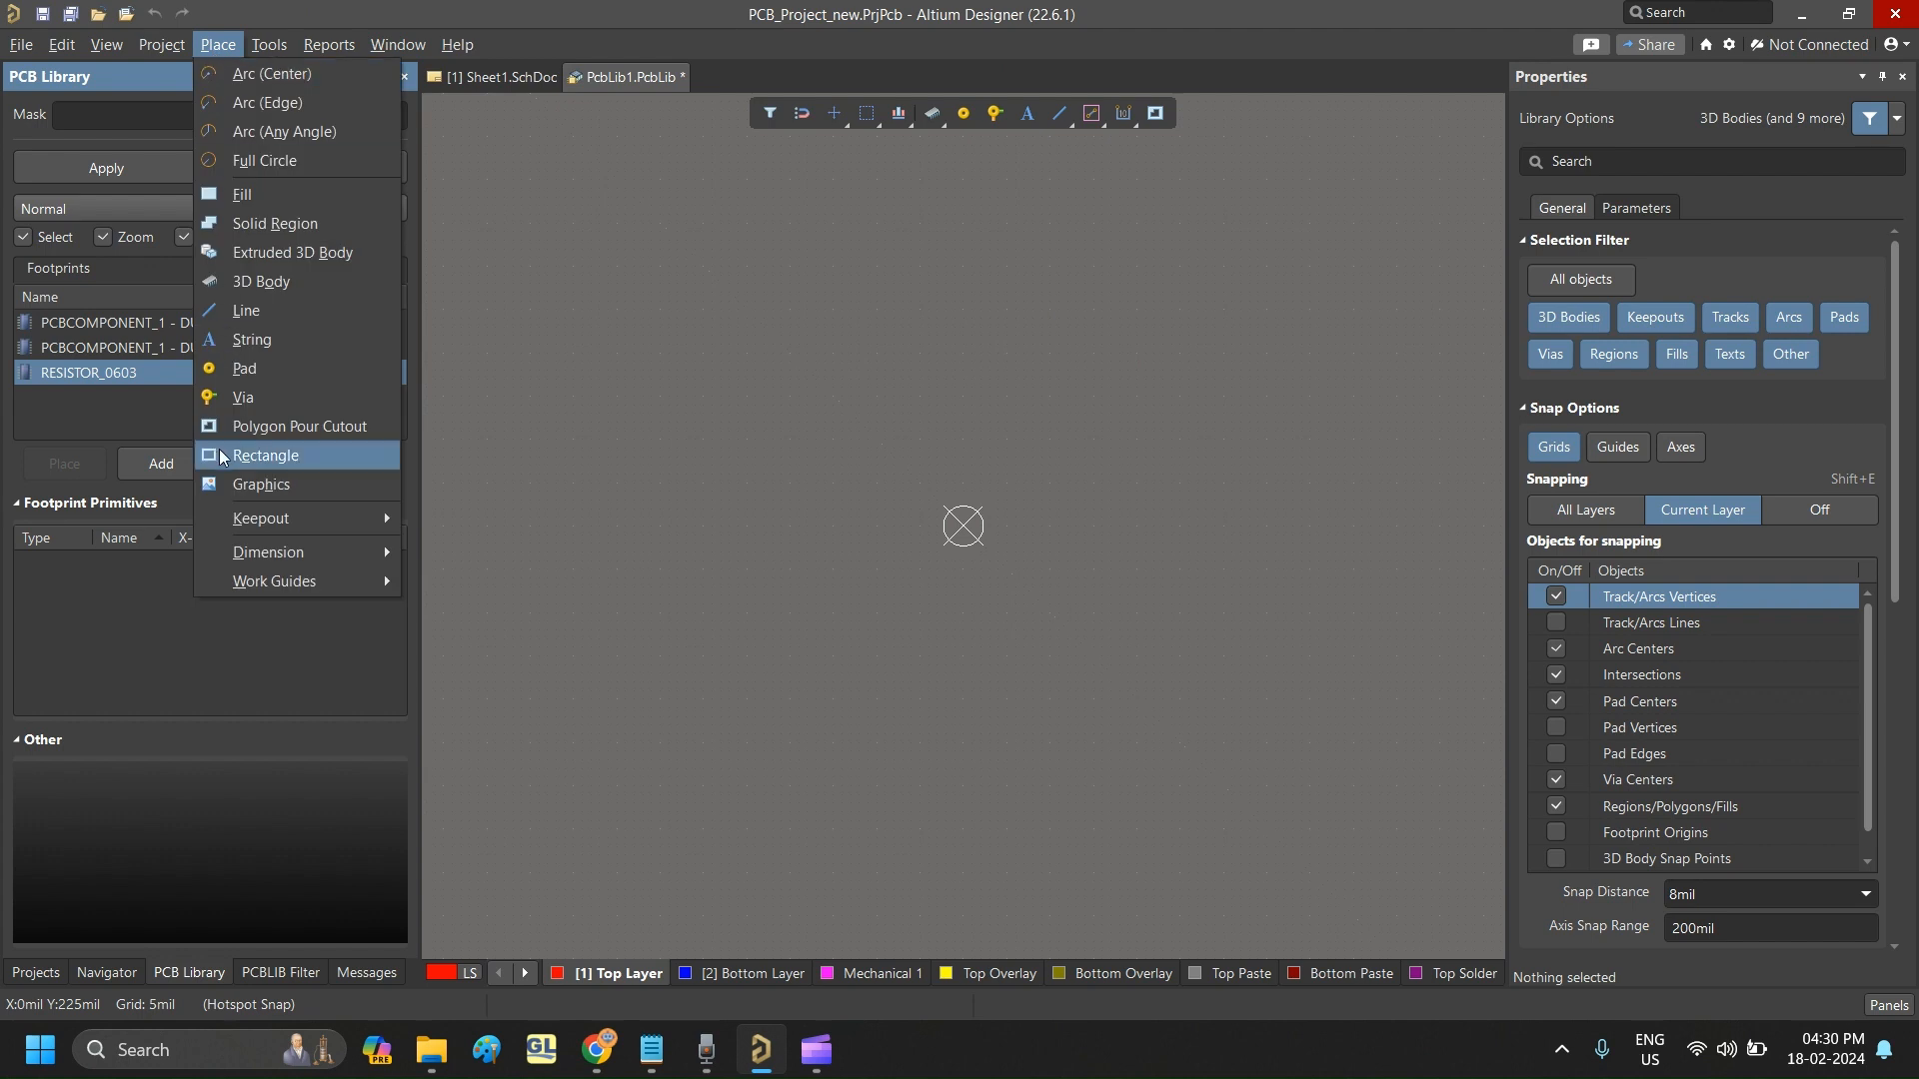
left_click(239, 374)
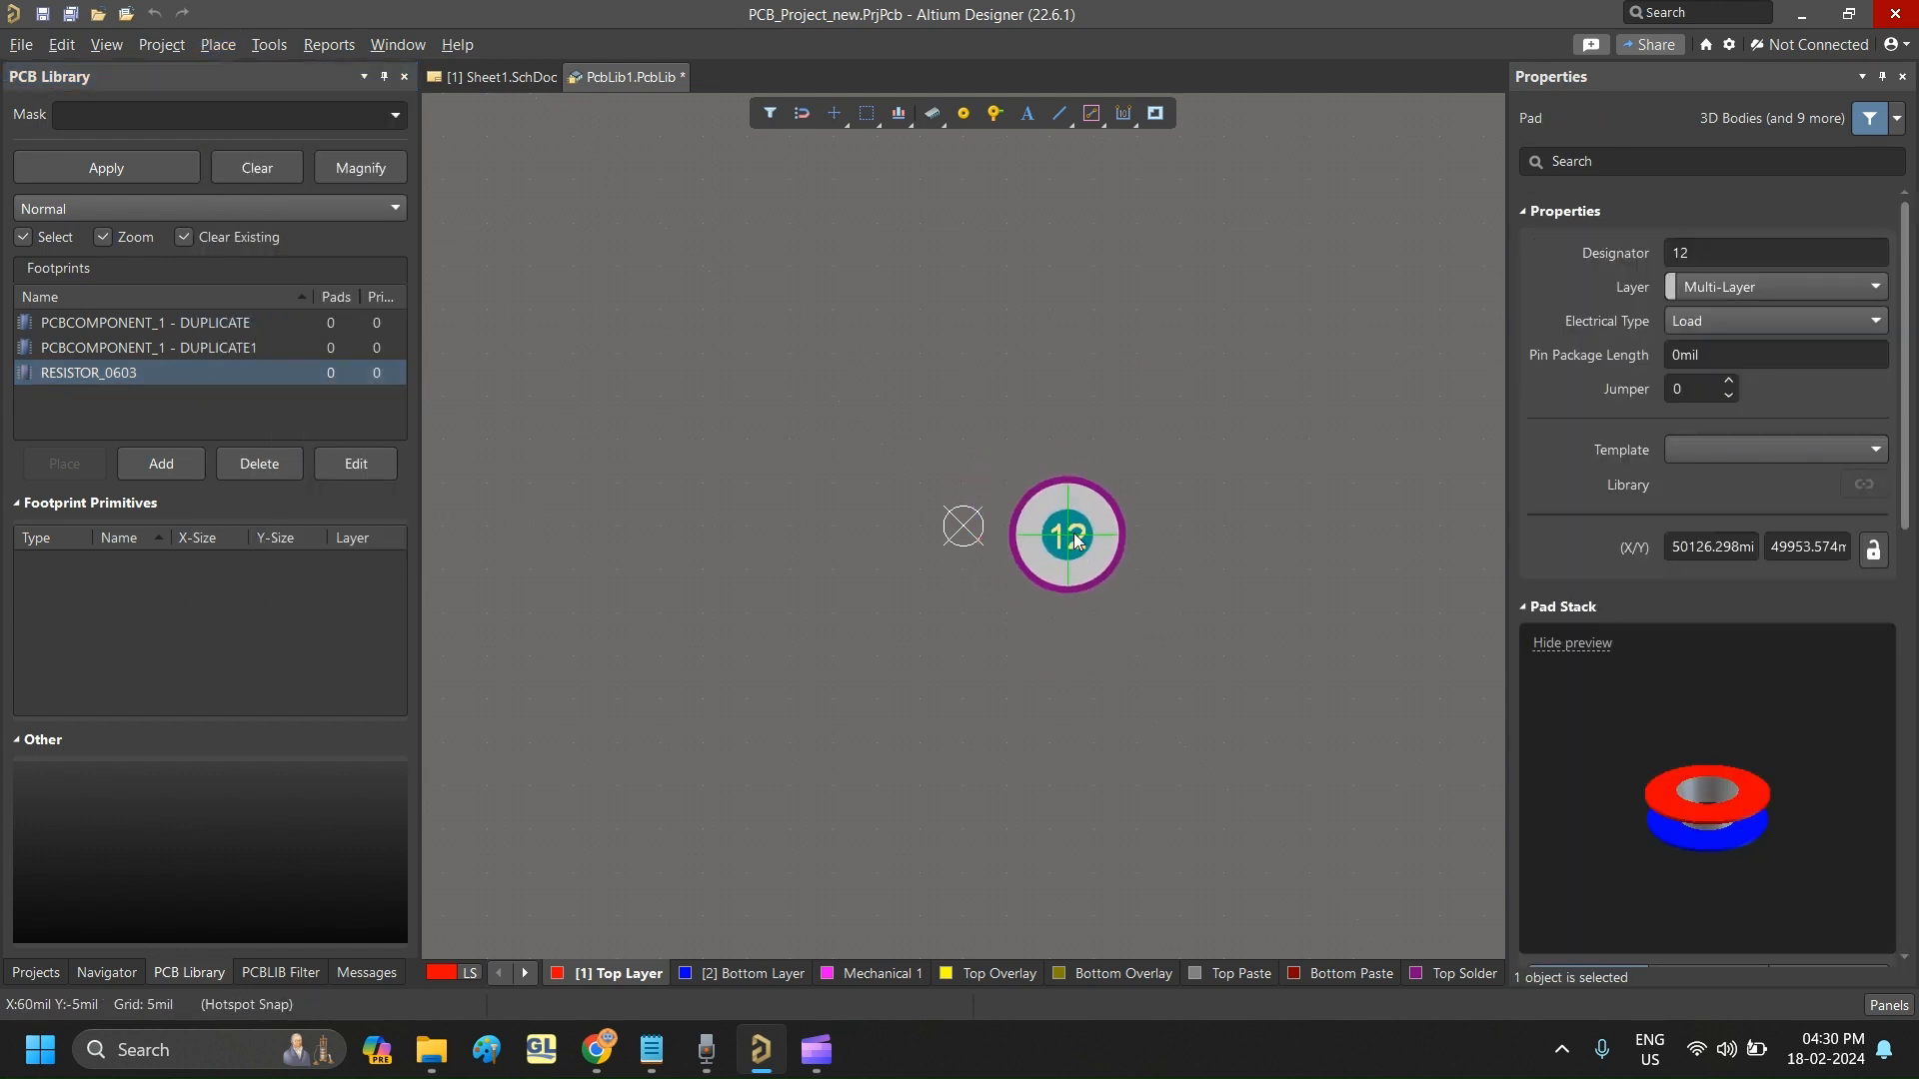
left_click(1067, 527)
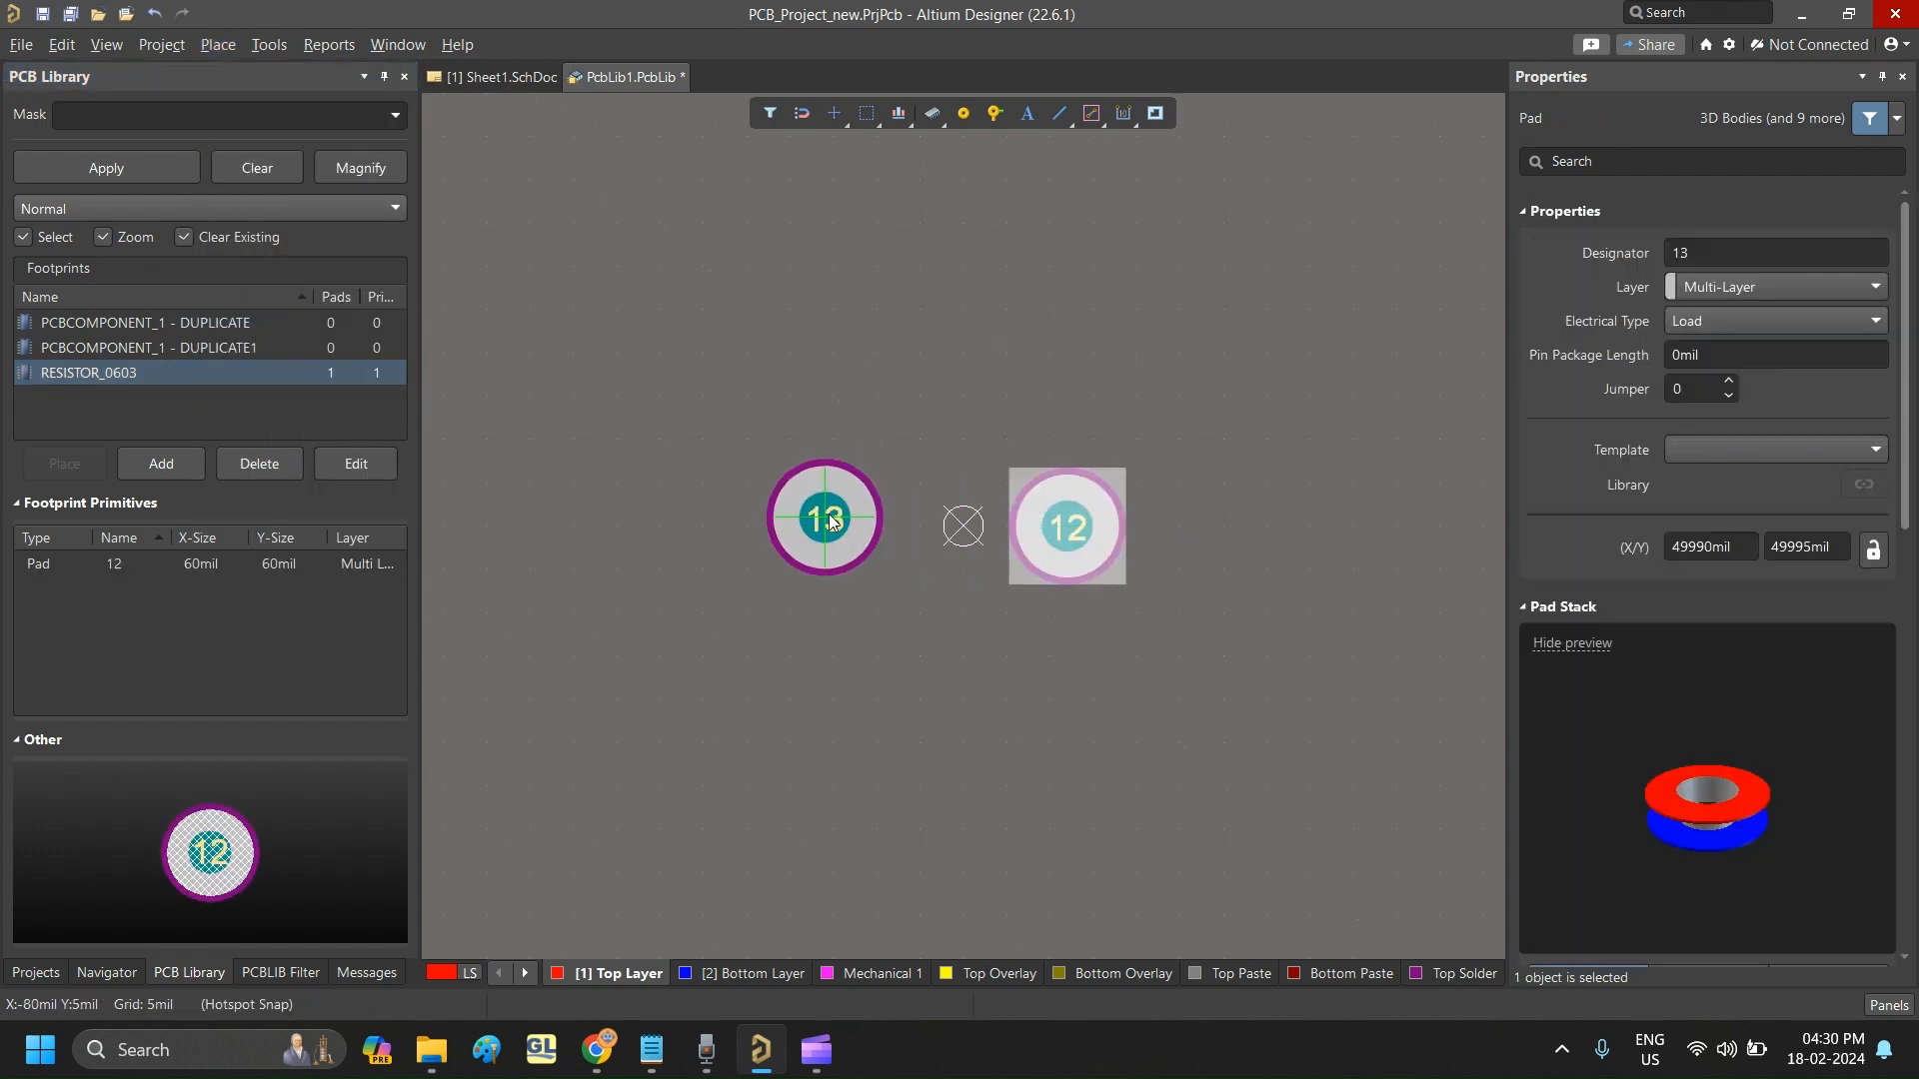
left_click(824, 510)
key("Escape")
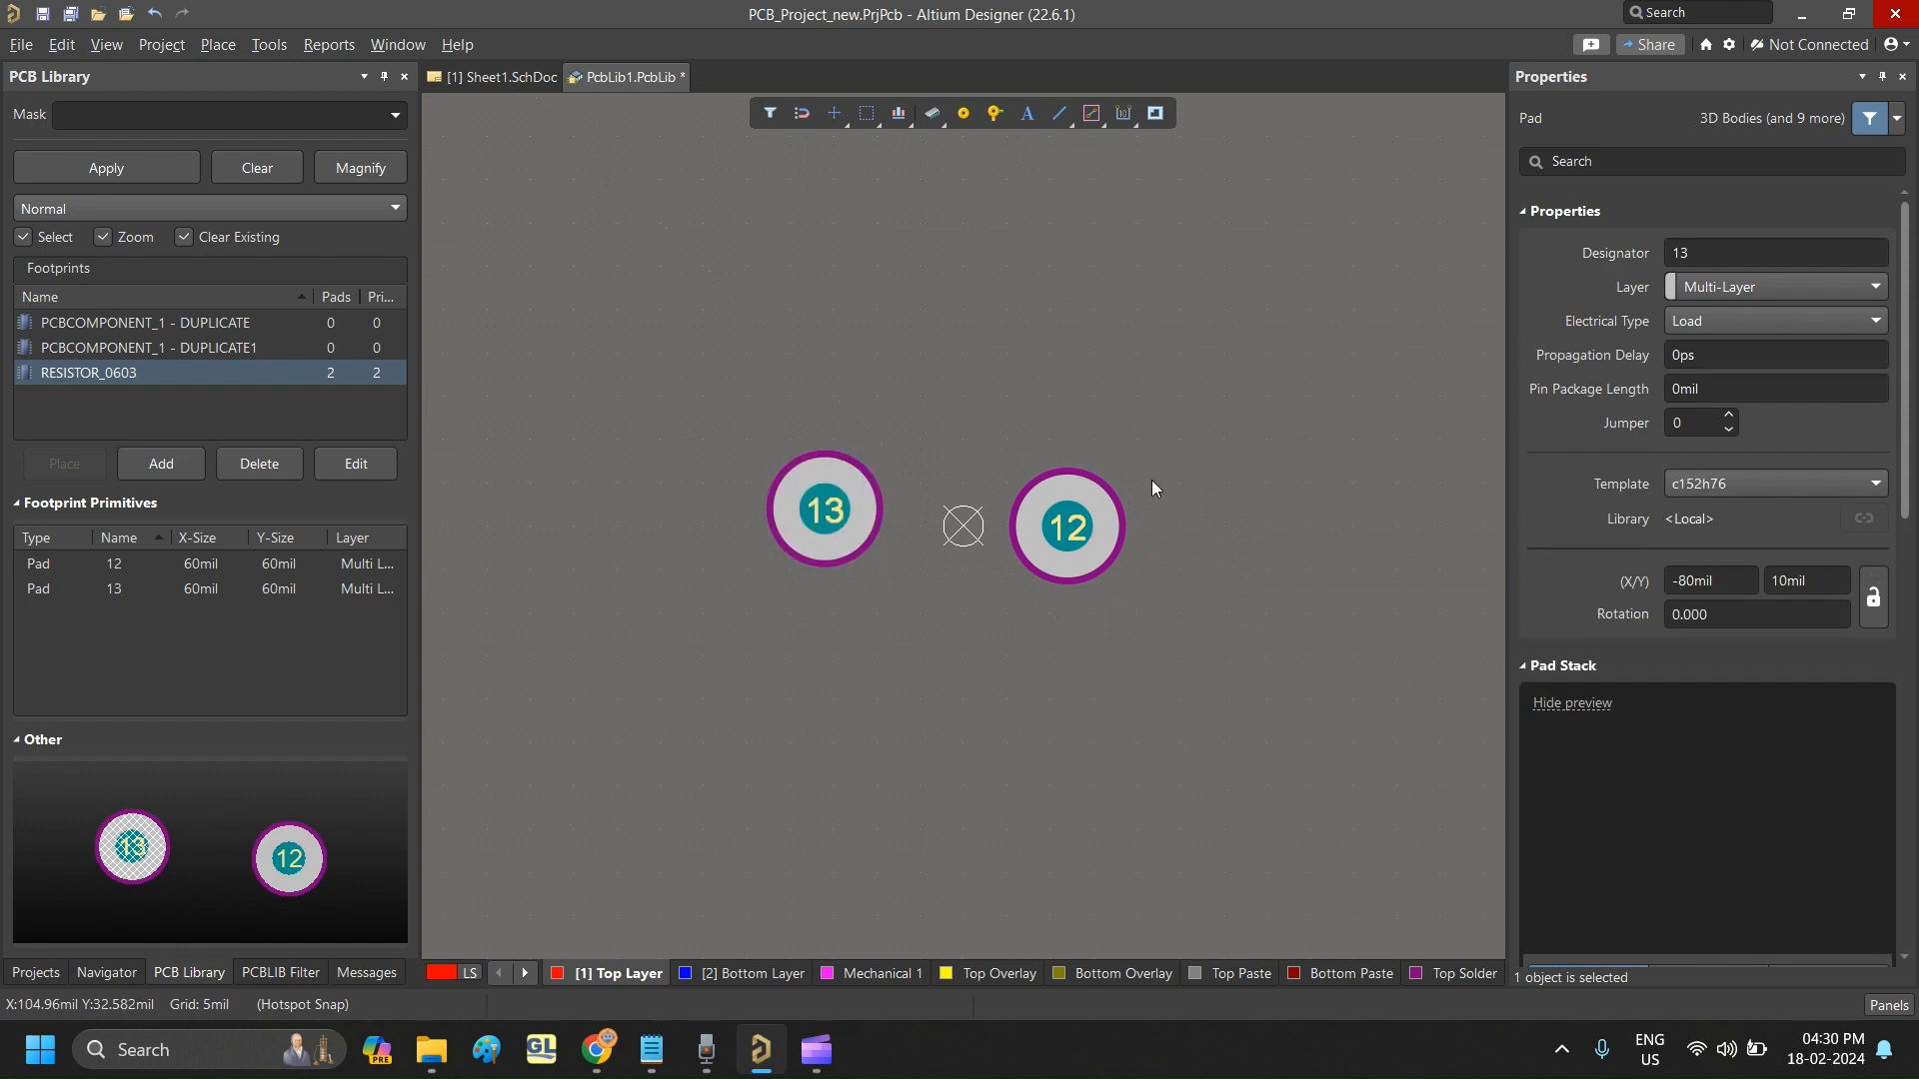
- Set the designator of the pad right of the origin to 1 and the left pad's to 2
left_click(1113, 531)
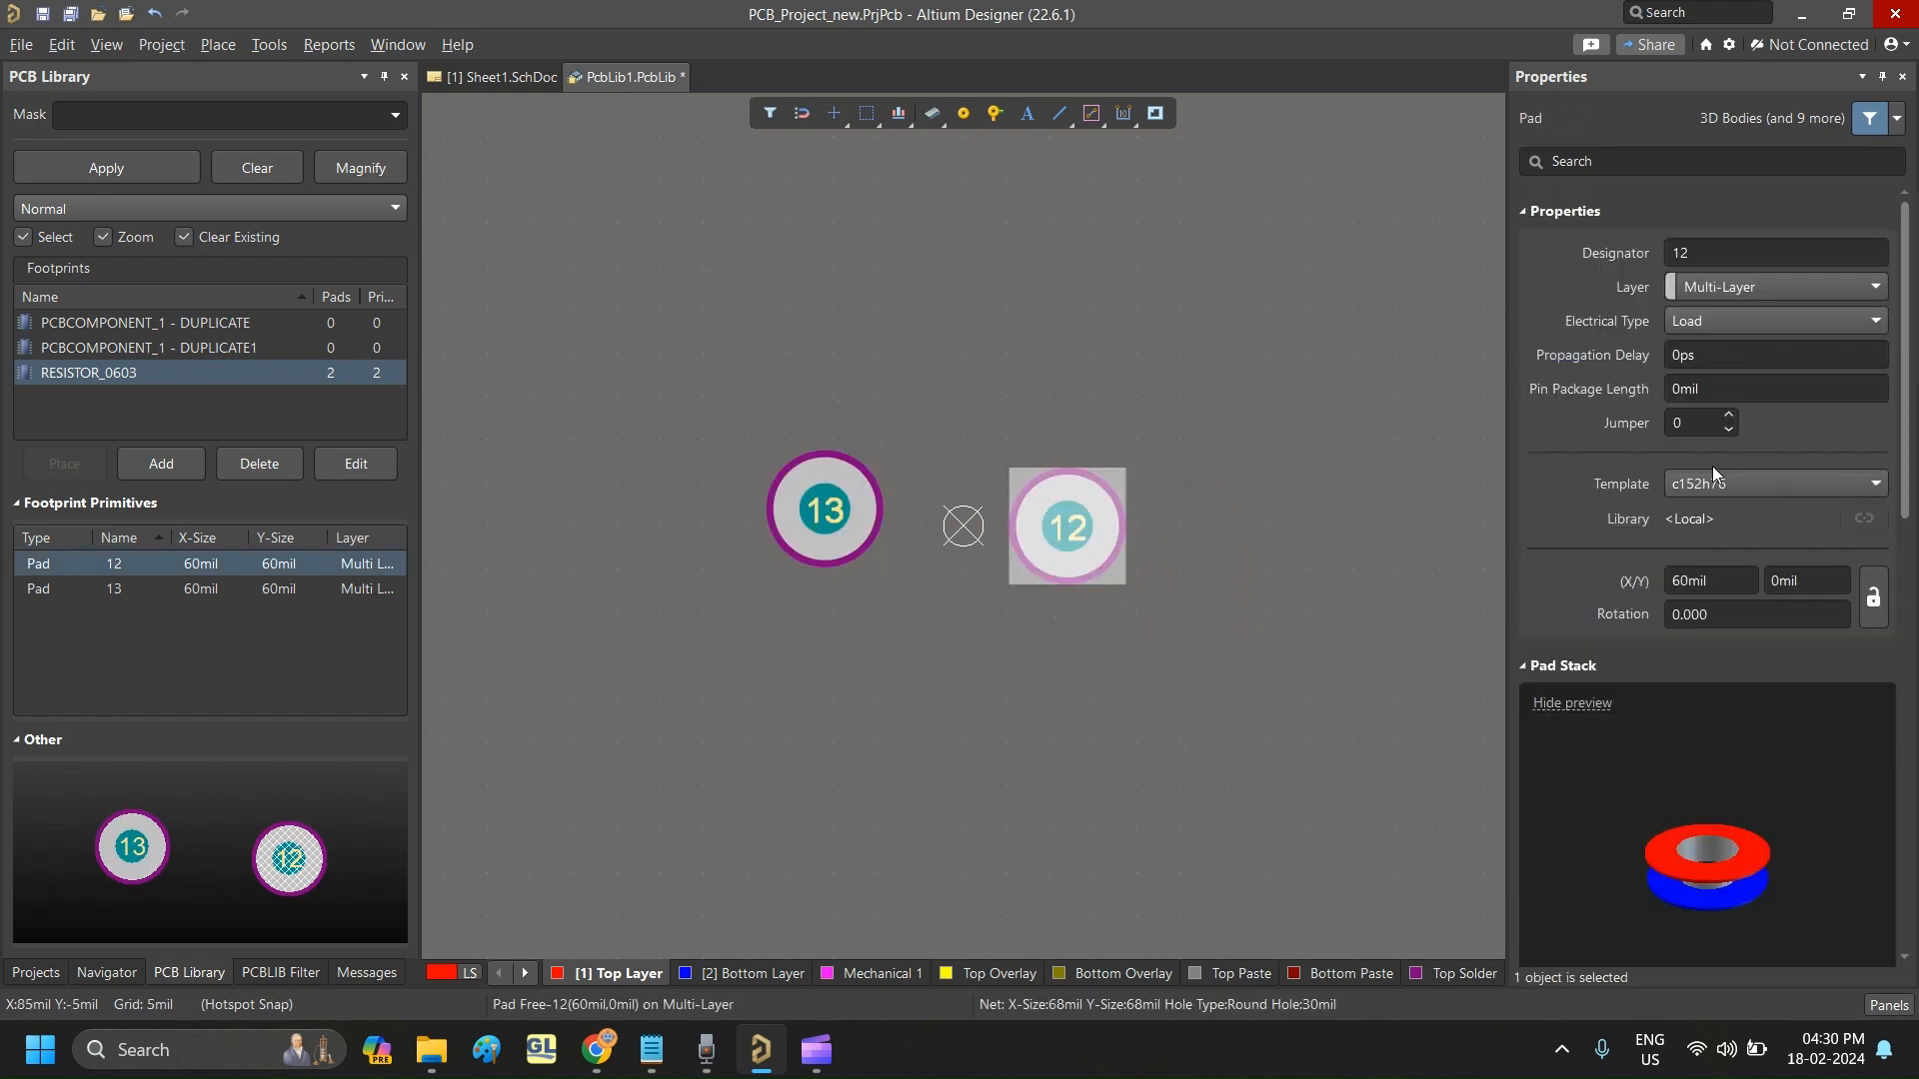
left_click(1738, 257)
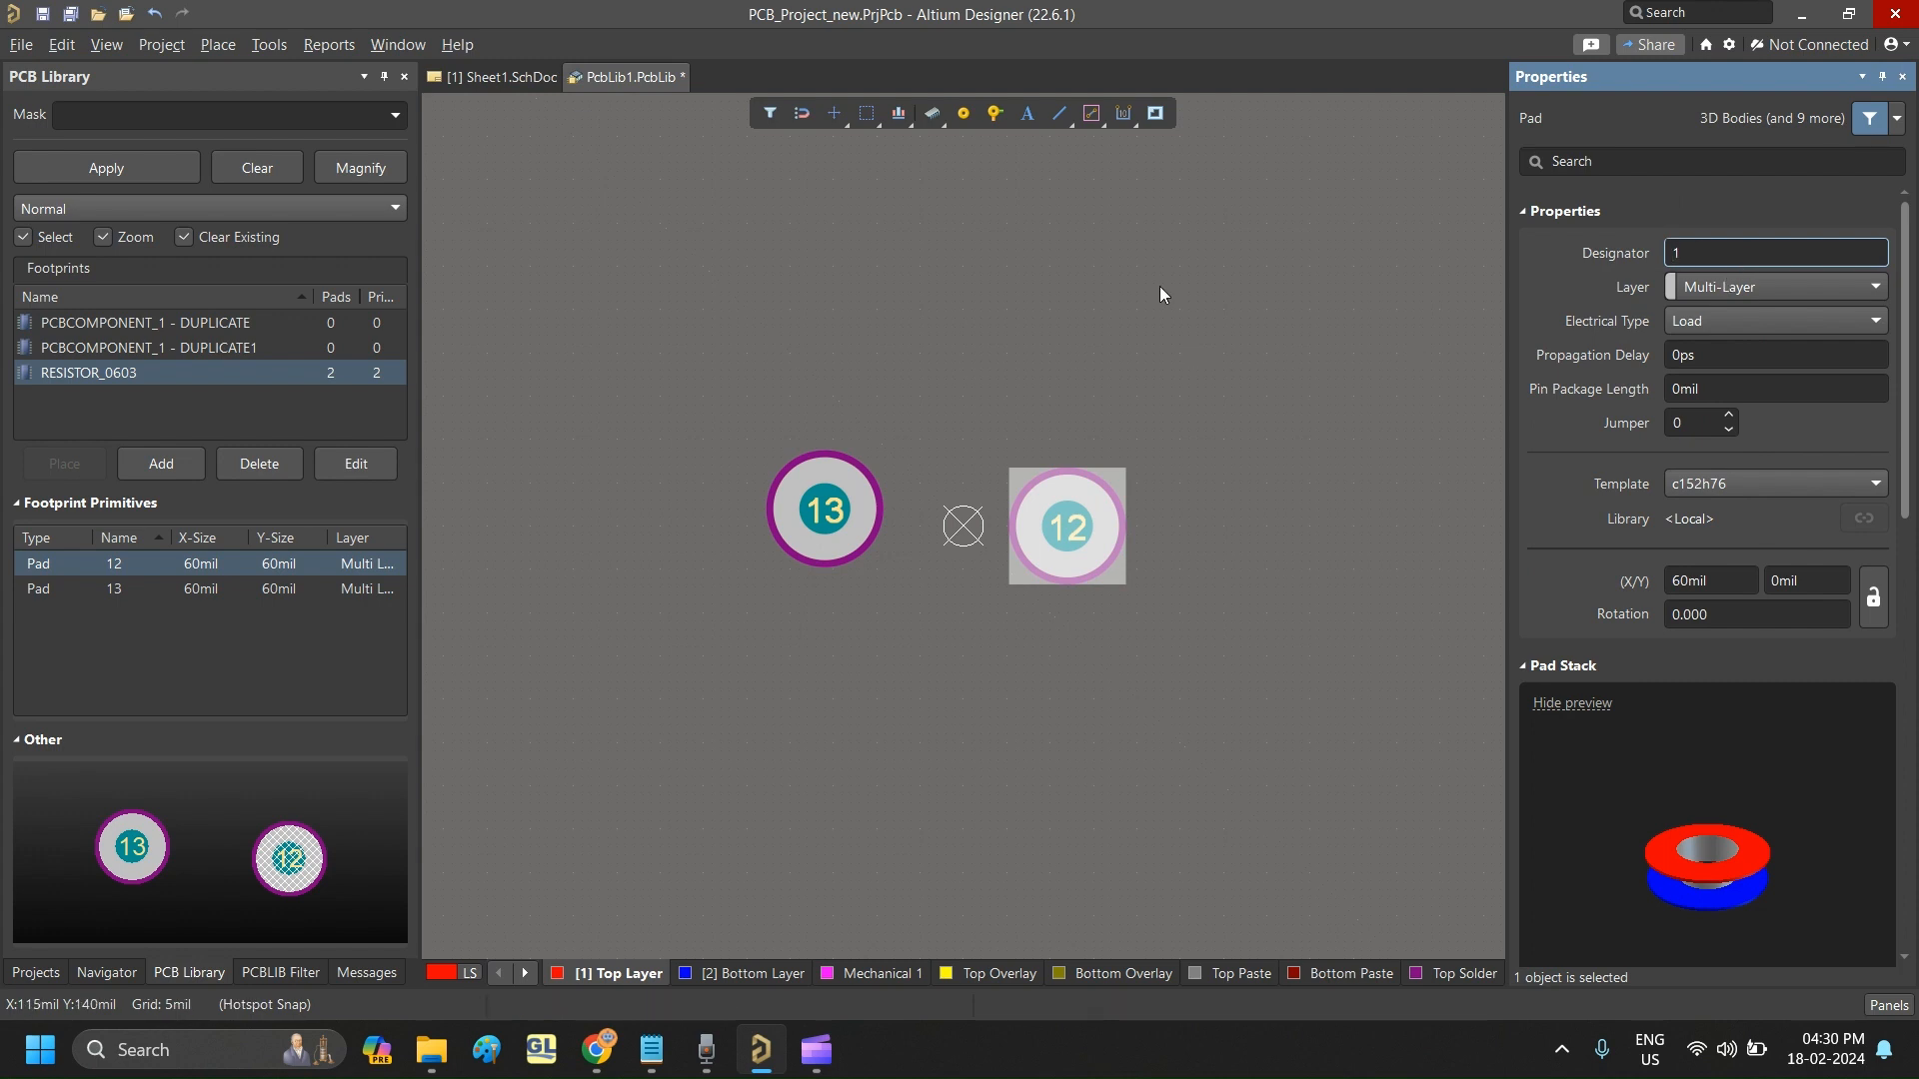
left_click(1120, 298)
left_click(824, 510)
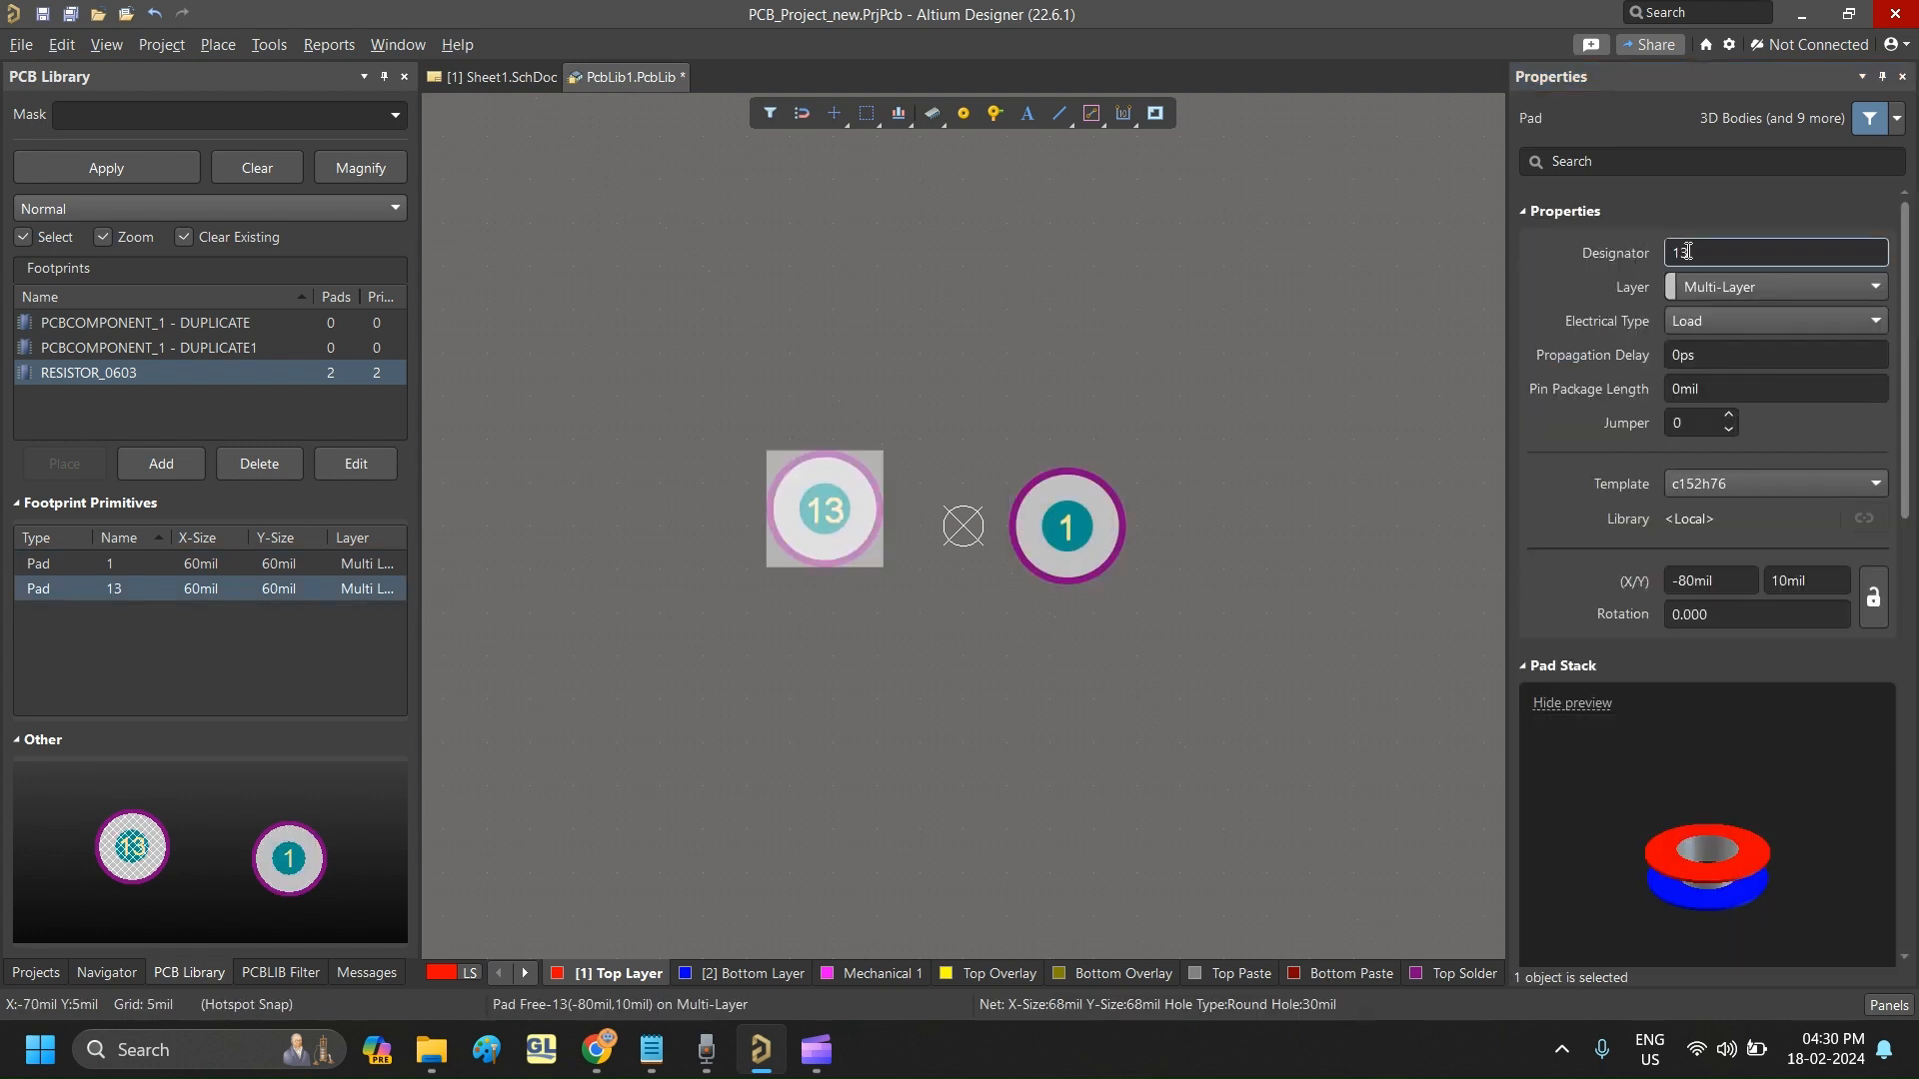
left_click(1738, 253)
type("2")
left_click(1353, 261)
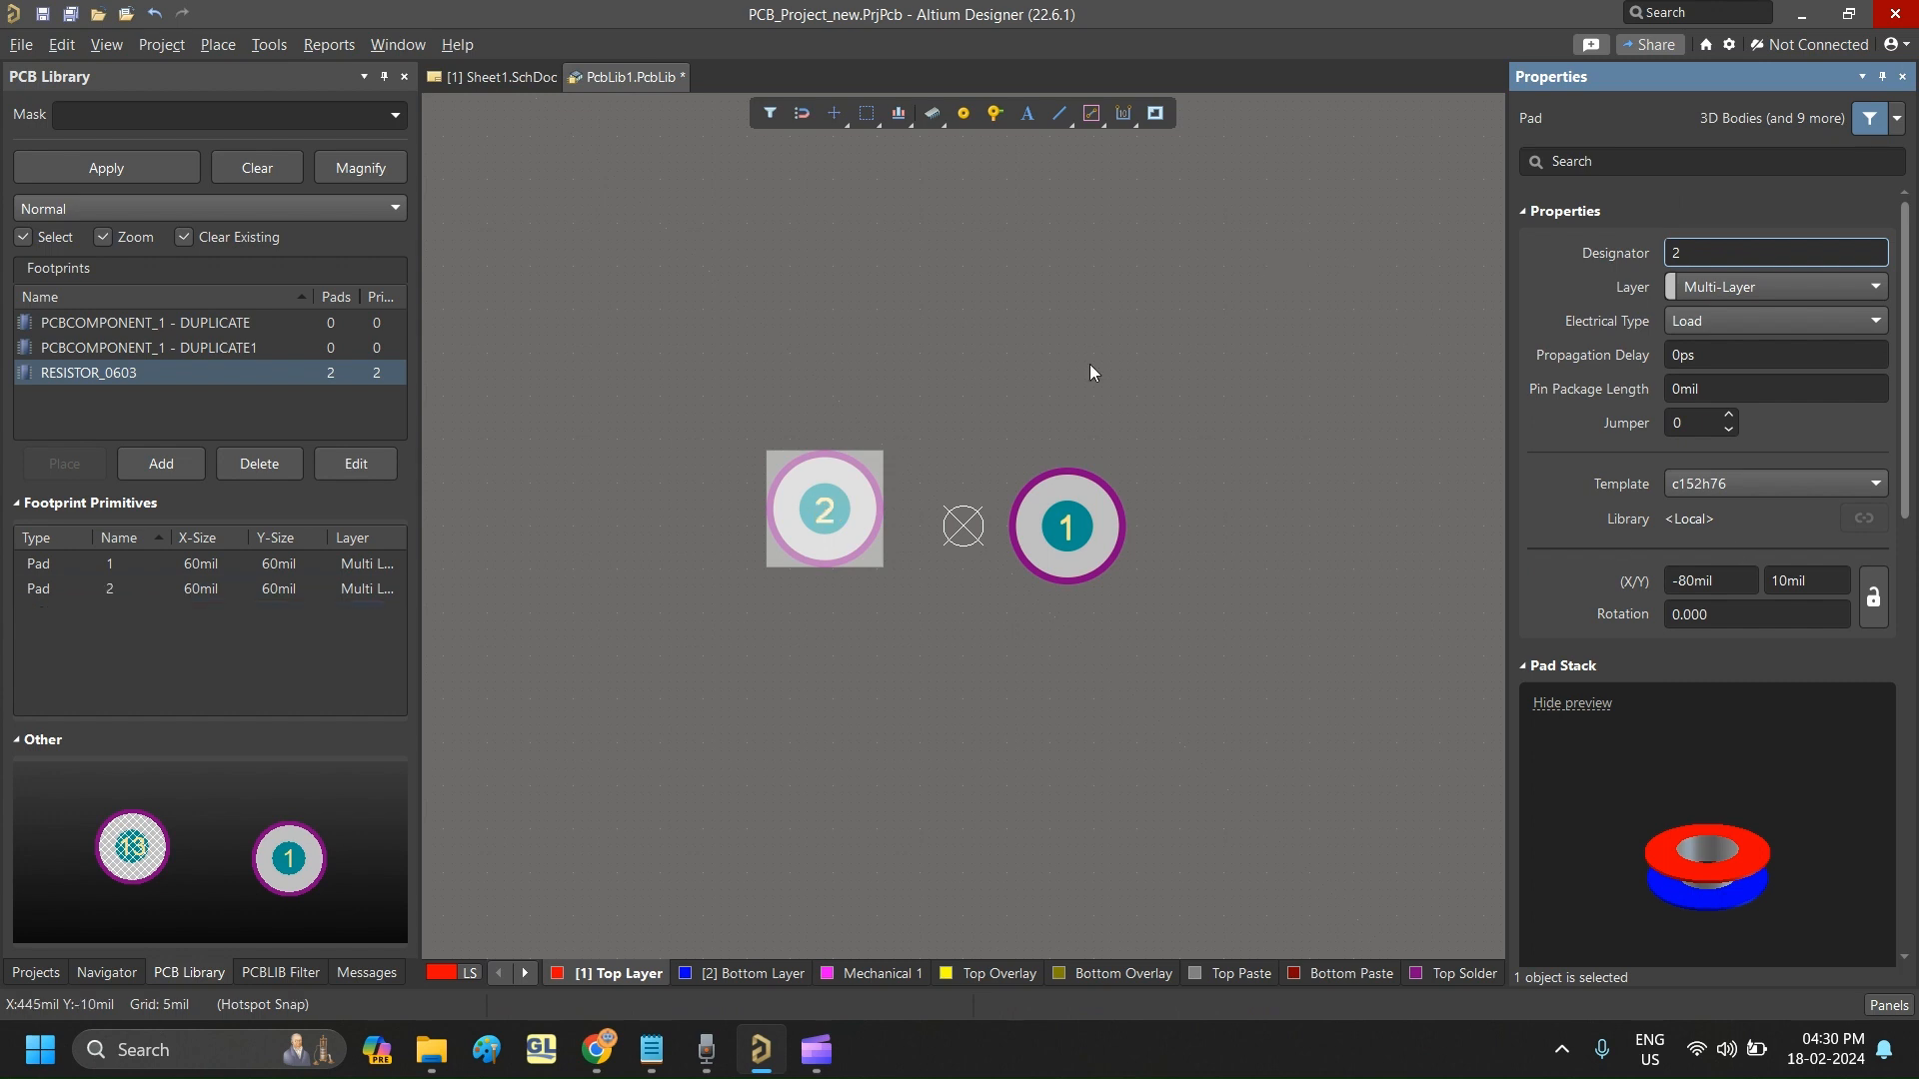
- Move the two pads symmetrically about the origin, pad 1 to (55, 0) mil and pad 2 to (-55, 0) mil
mouse_move(829, 514)
left_mouse_down()
mouse_move(833, 543)
mouse_move(851, 528)
left_mouse_up()
left_click_drag(1077, 529, 1064, 535)
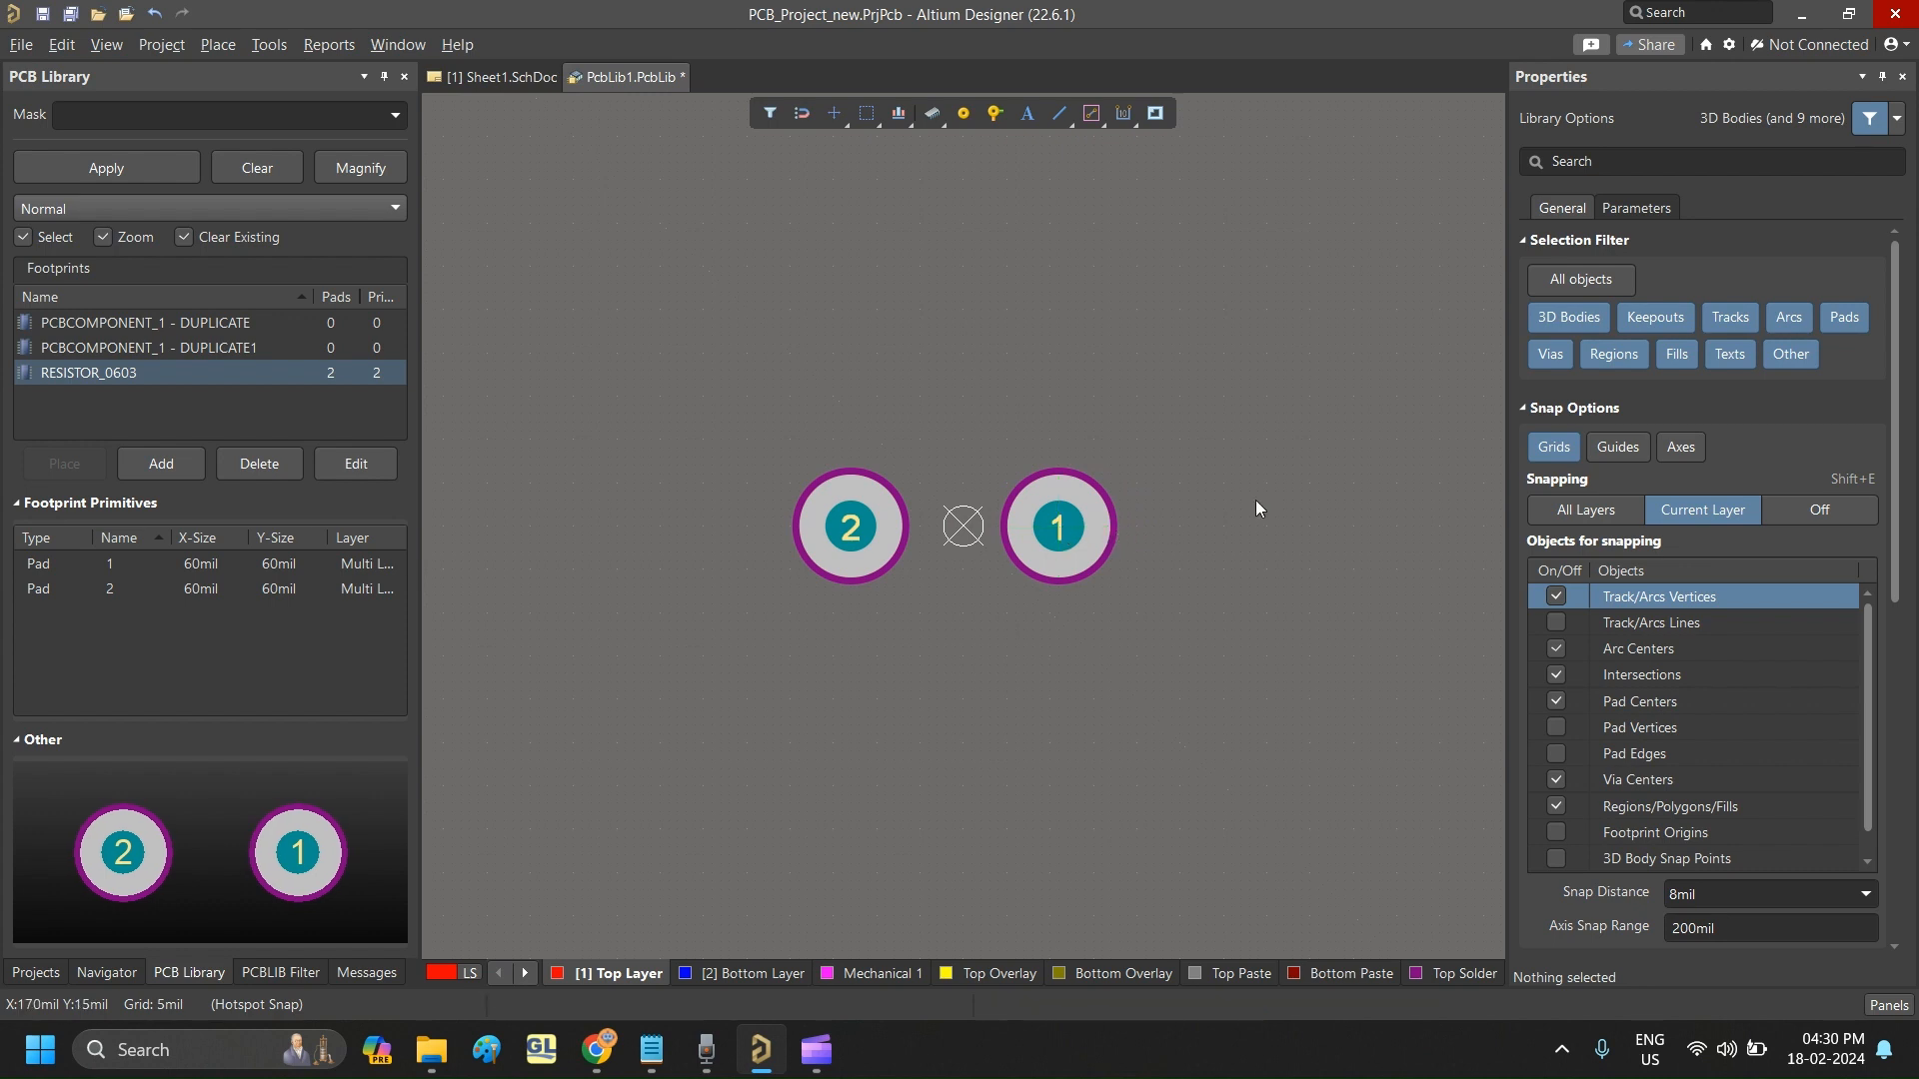
left_click_drag(852, 532, 867, 526)
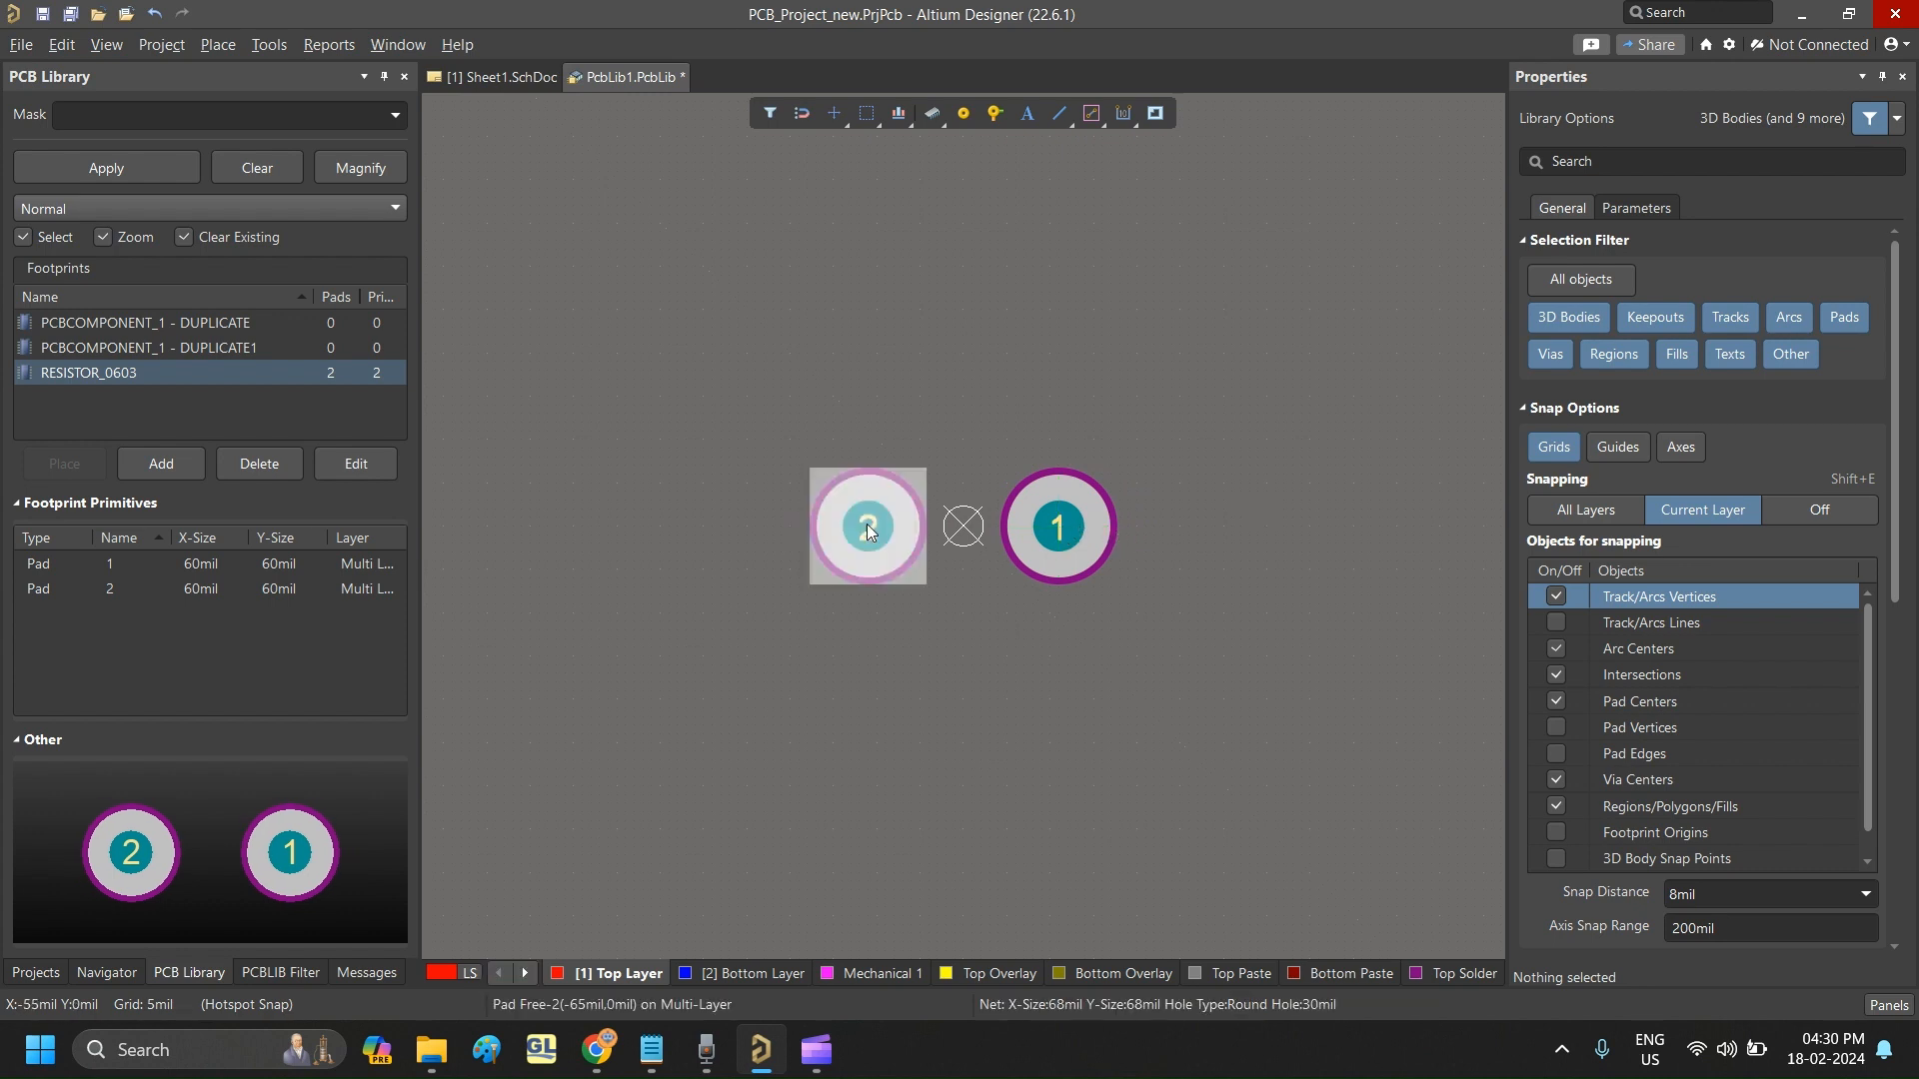
left_click(1266, 464)
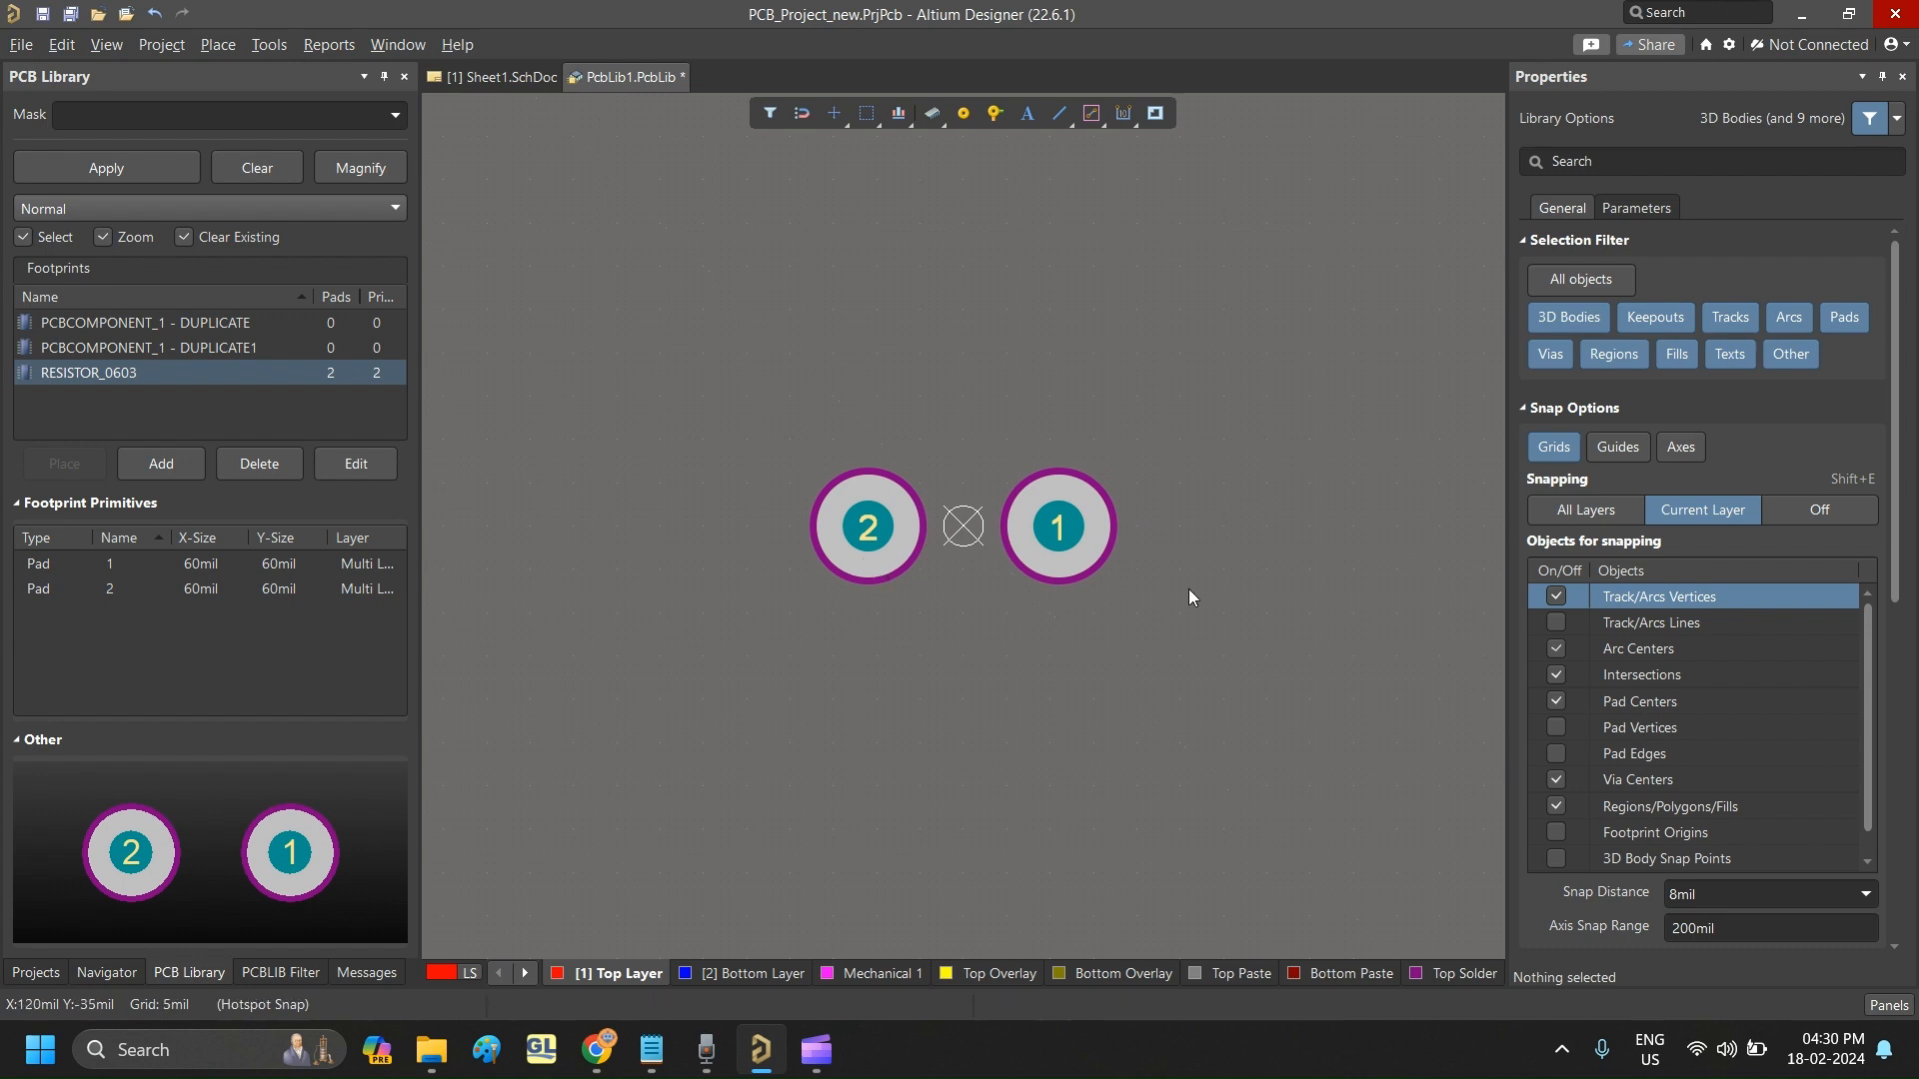
- Change the shape of both pads together to Rectangular
left_click(868, 529)
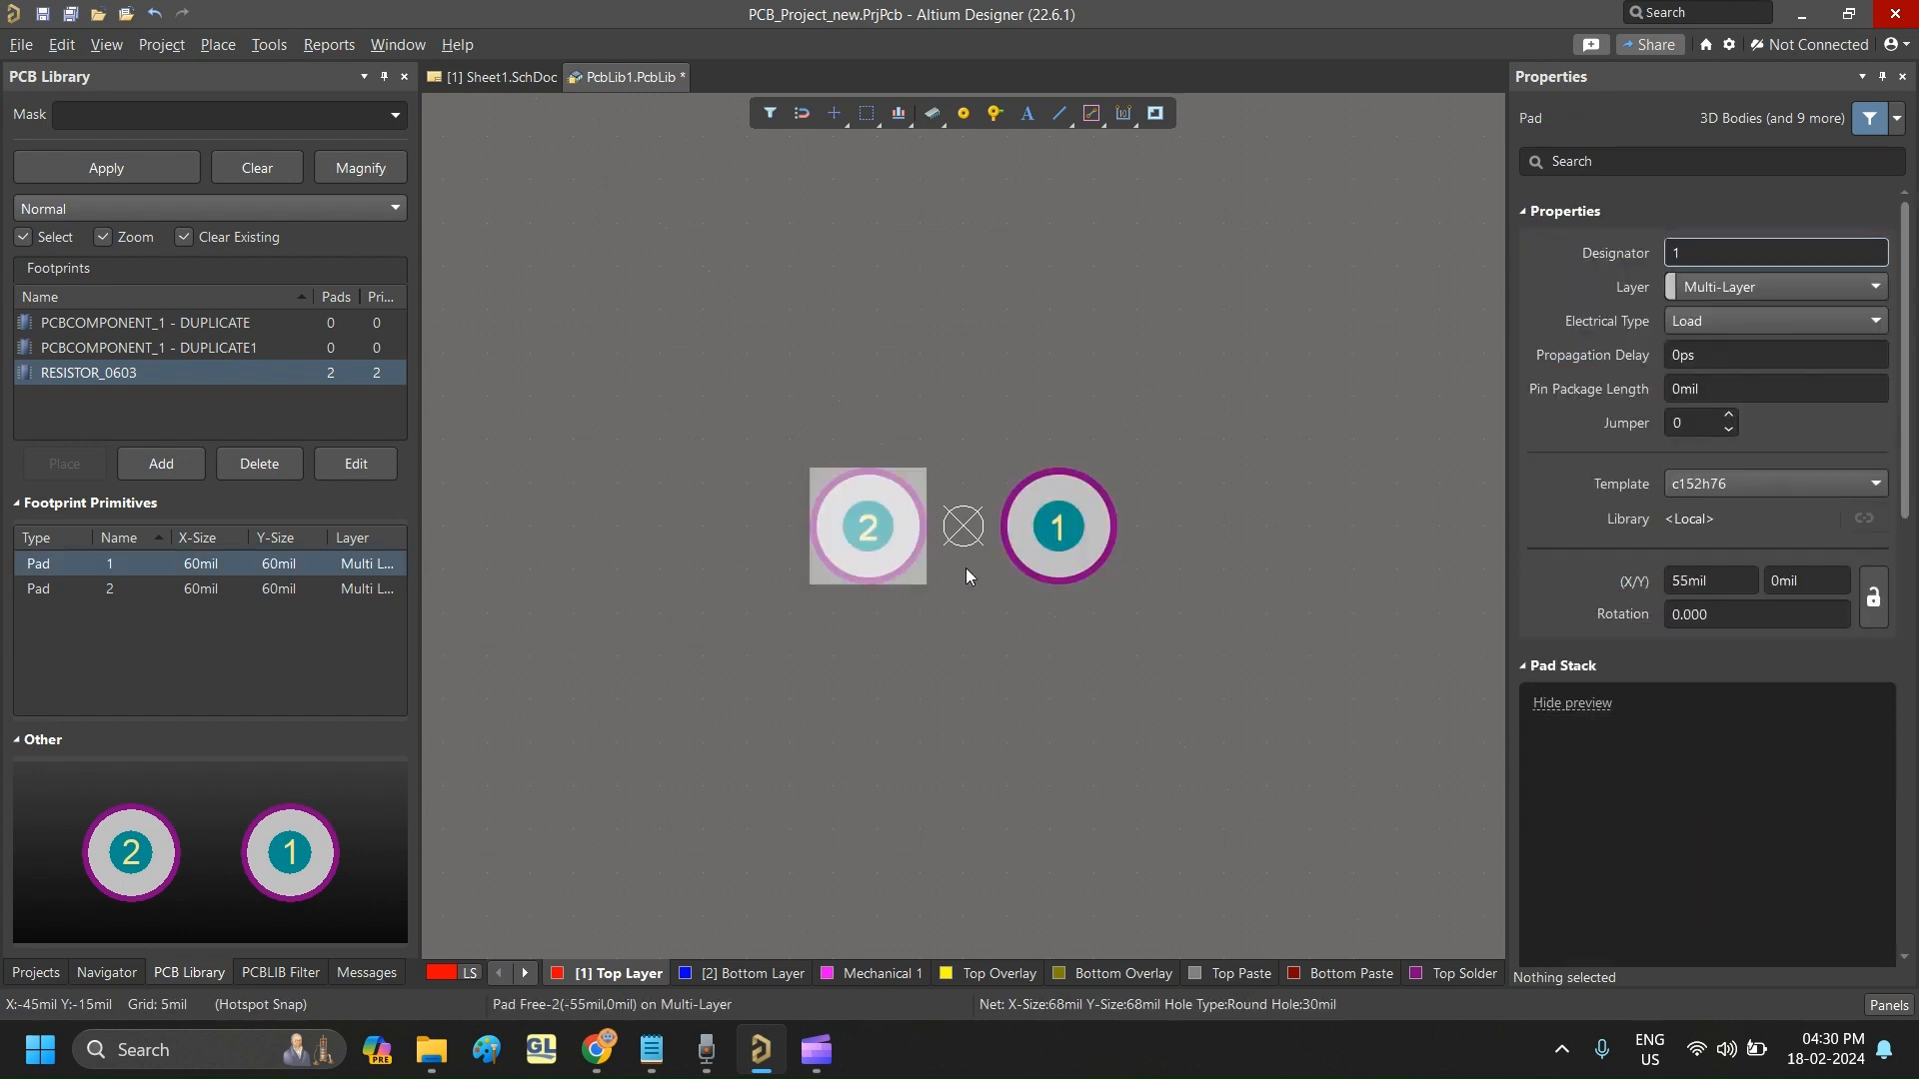
left_click_drag(723, 368, 1184, 678)
scroll(1771, 752, "down", 3)
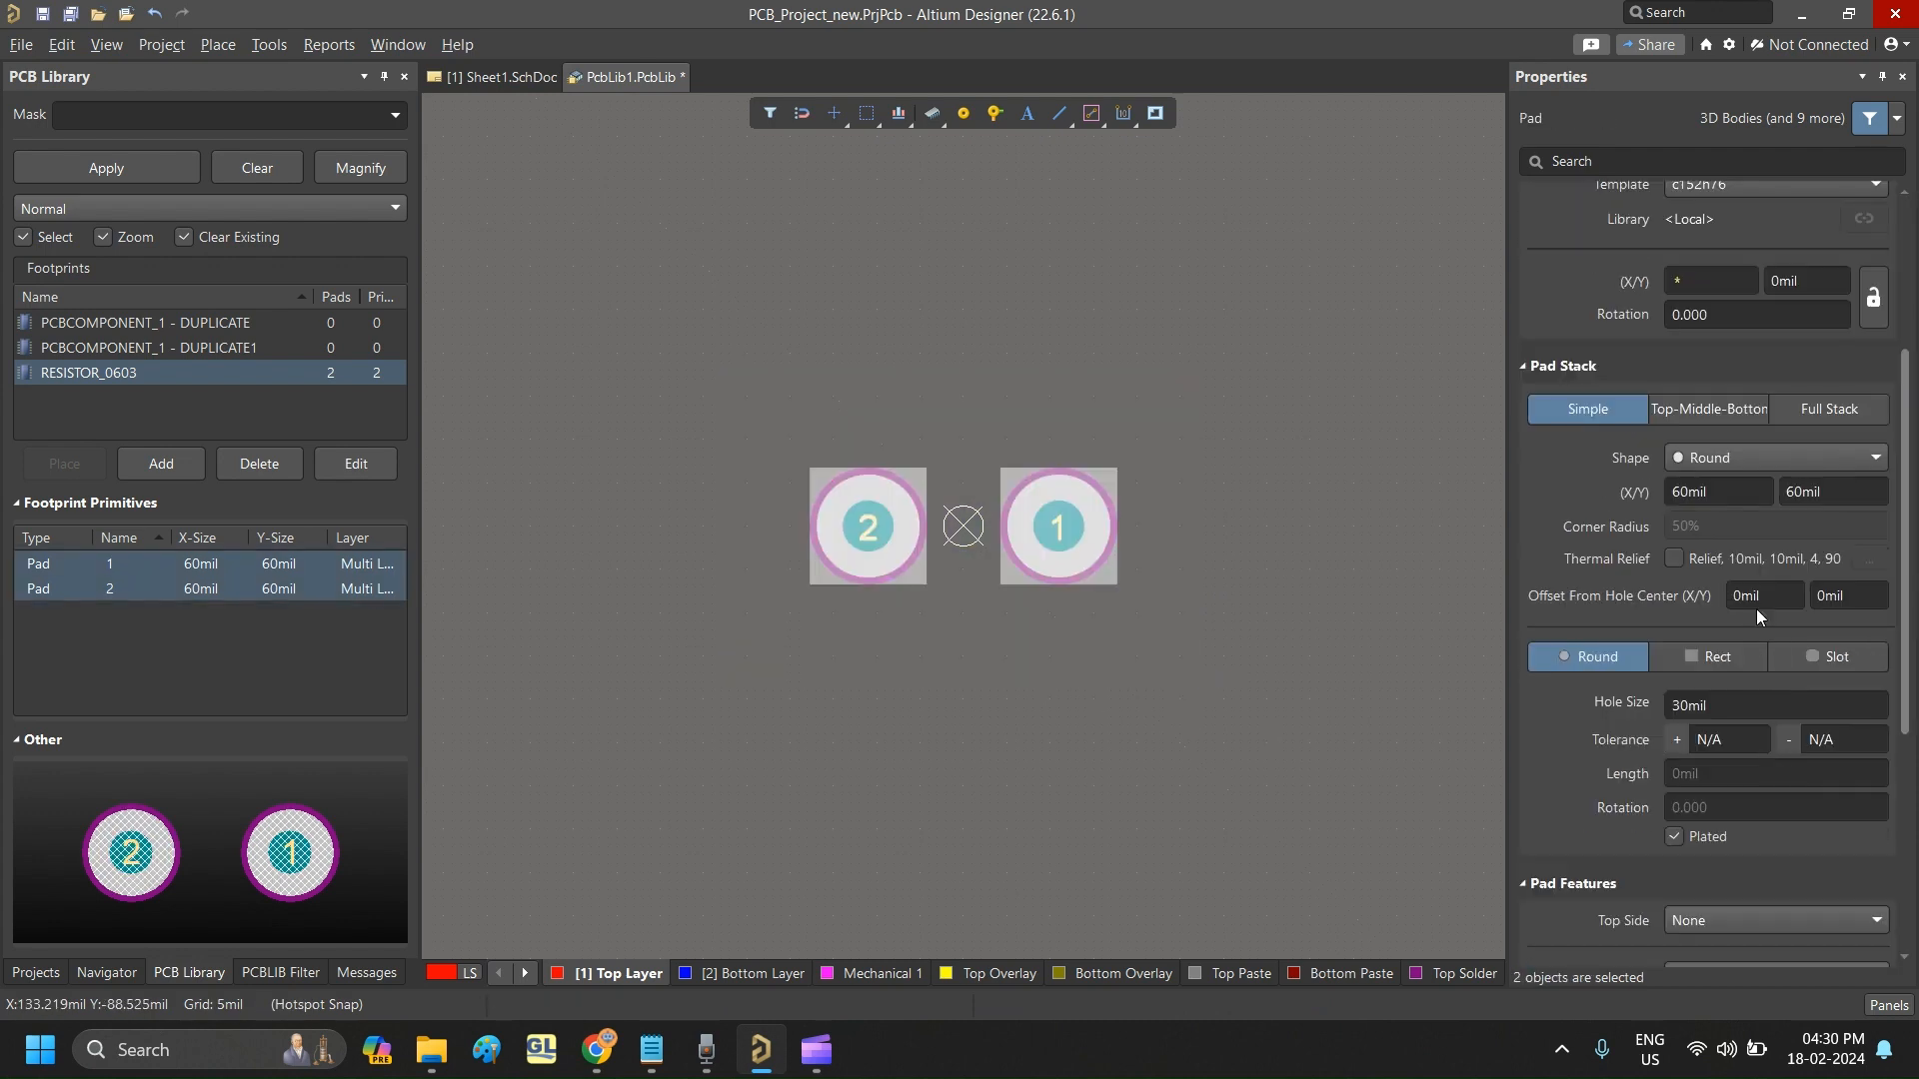
left_click(1753, 459)
left_click(1779, 510)
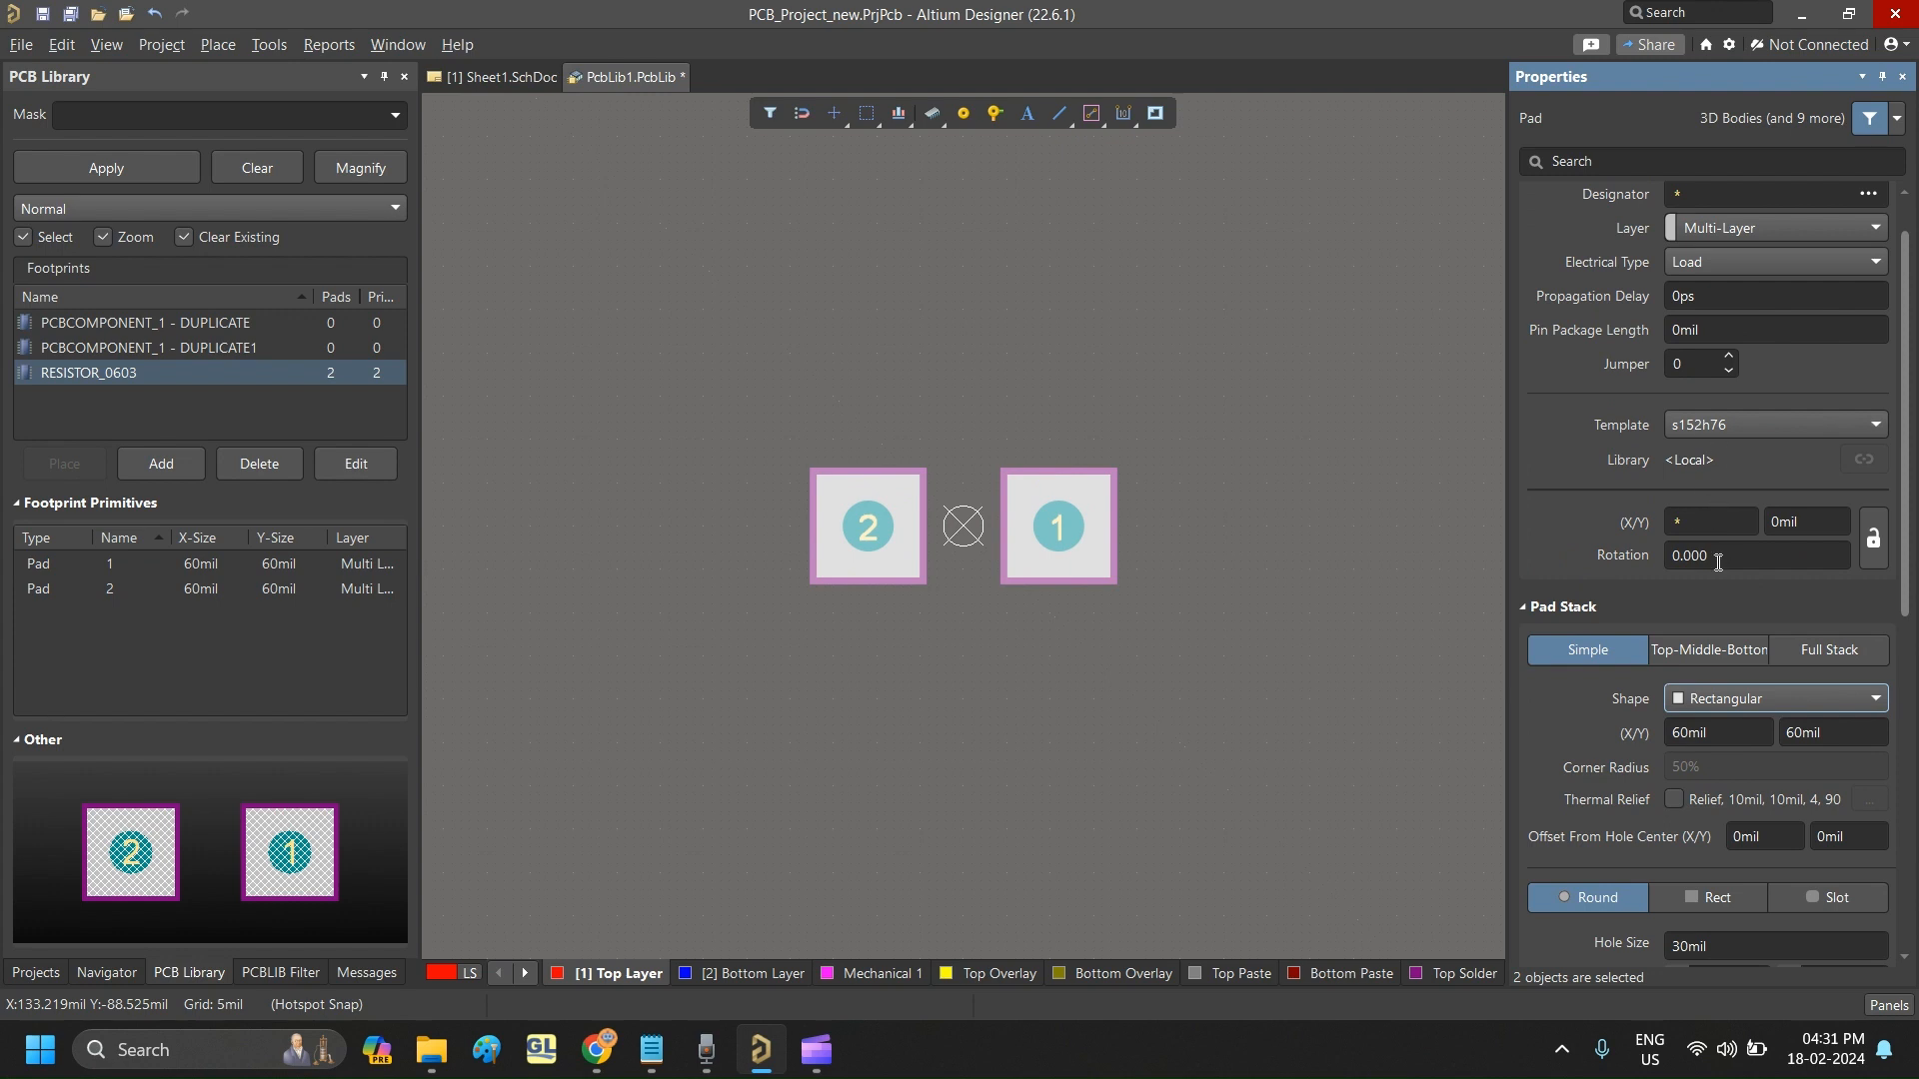
- Switch the PCB library's measurement units from mils to millimetres
left_click(1729, 733)
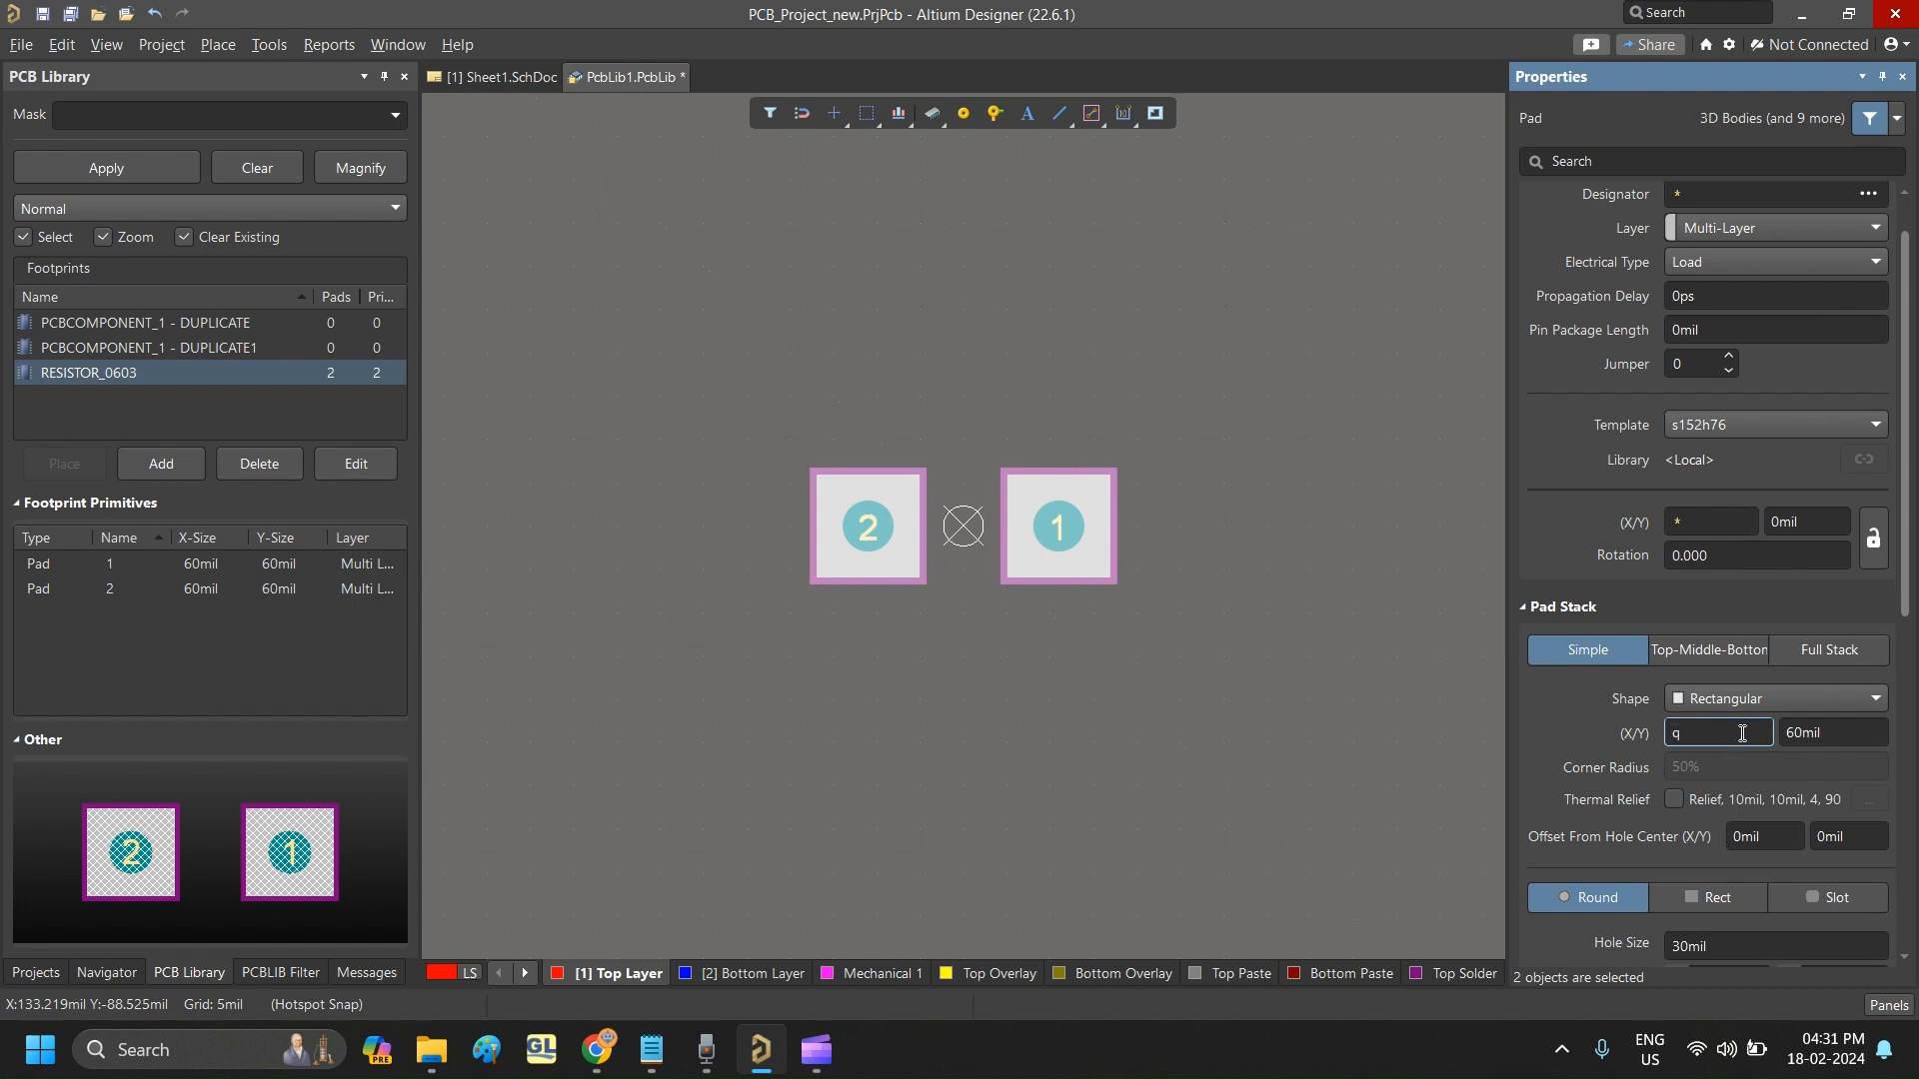
key("BackSpace")
left_click(1209, 398)
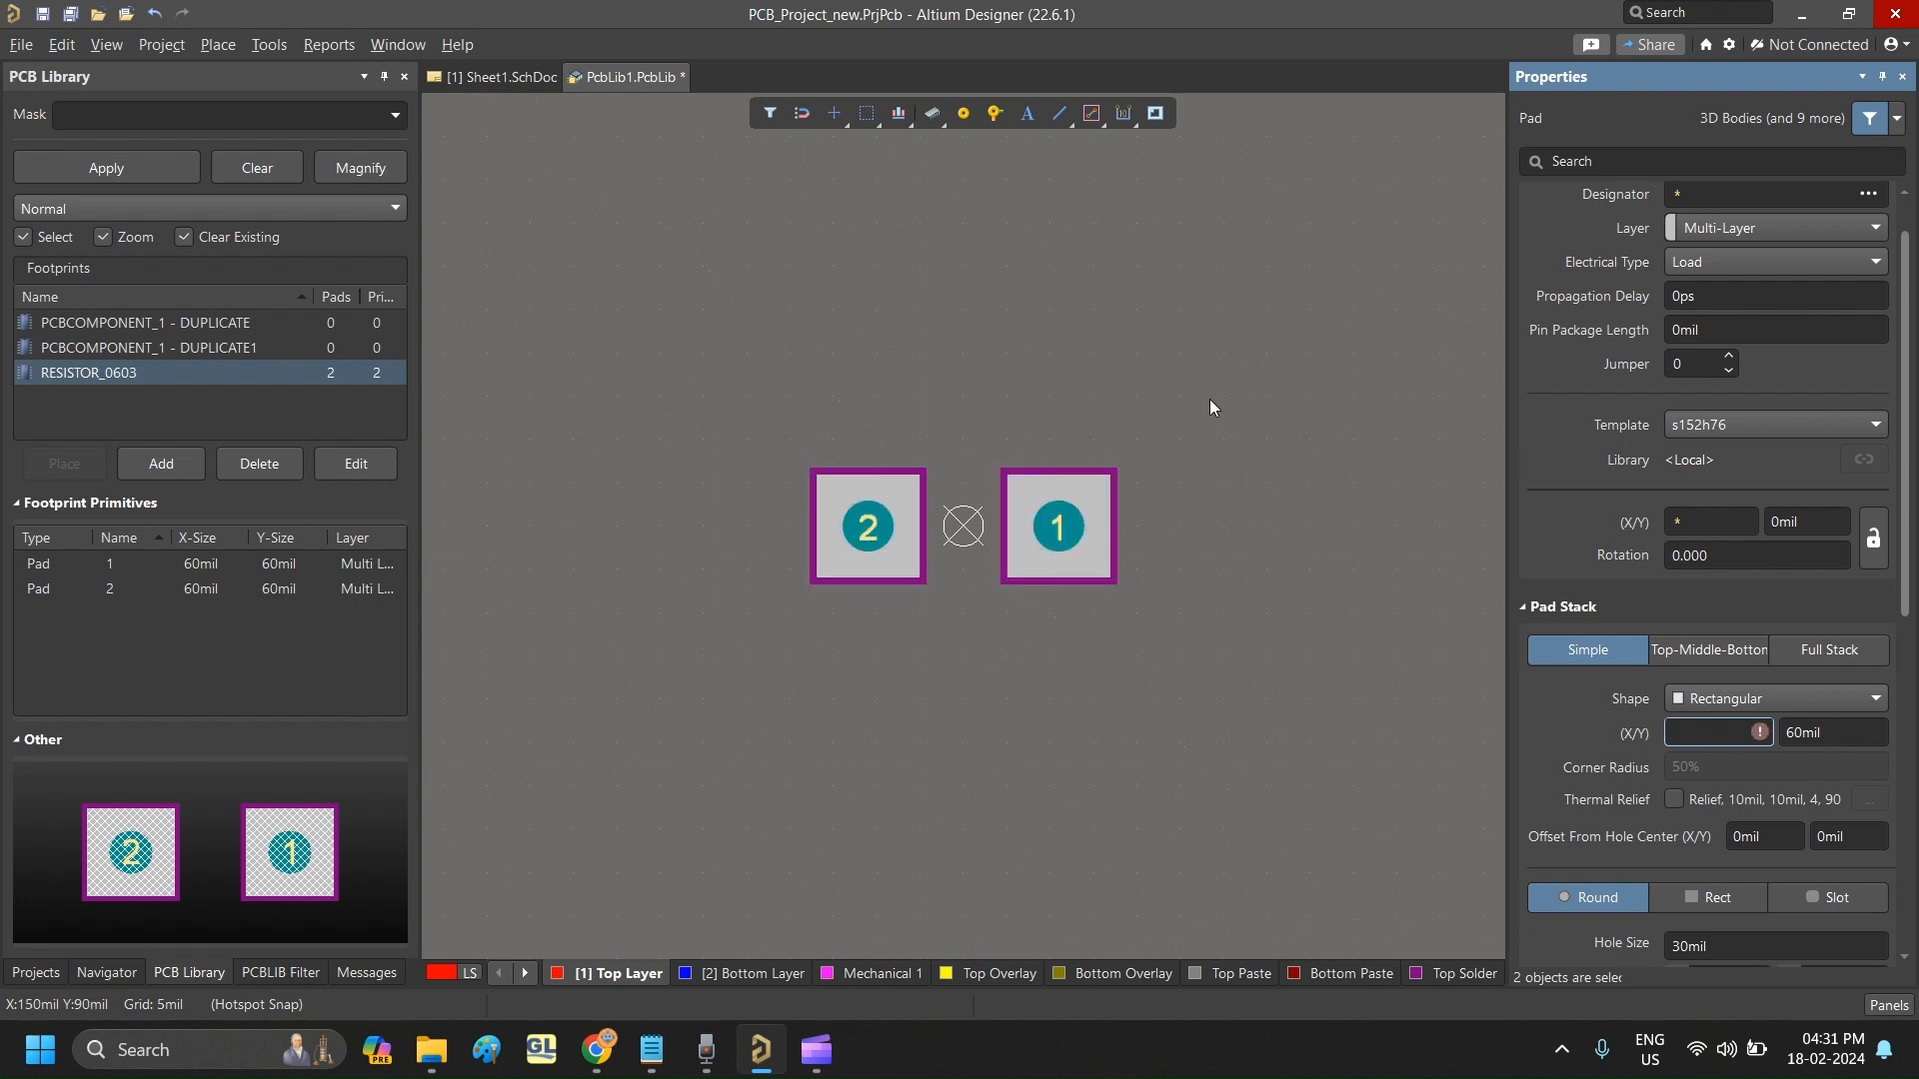
key("q")
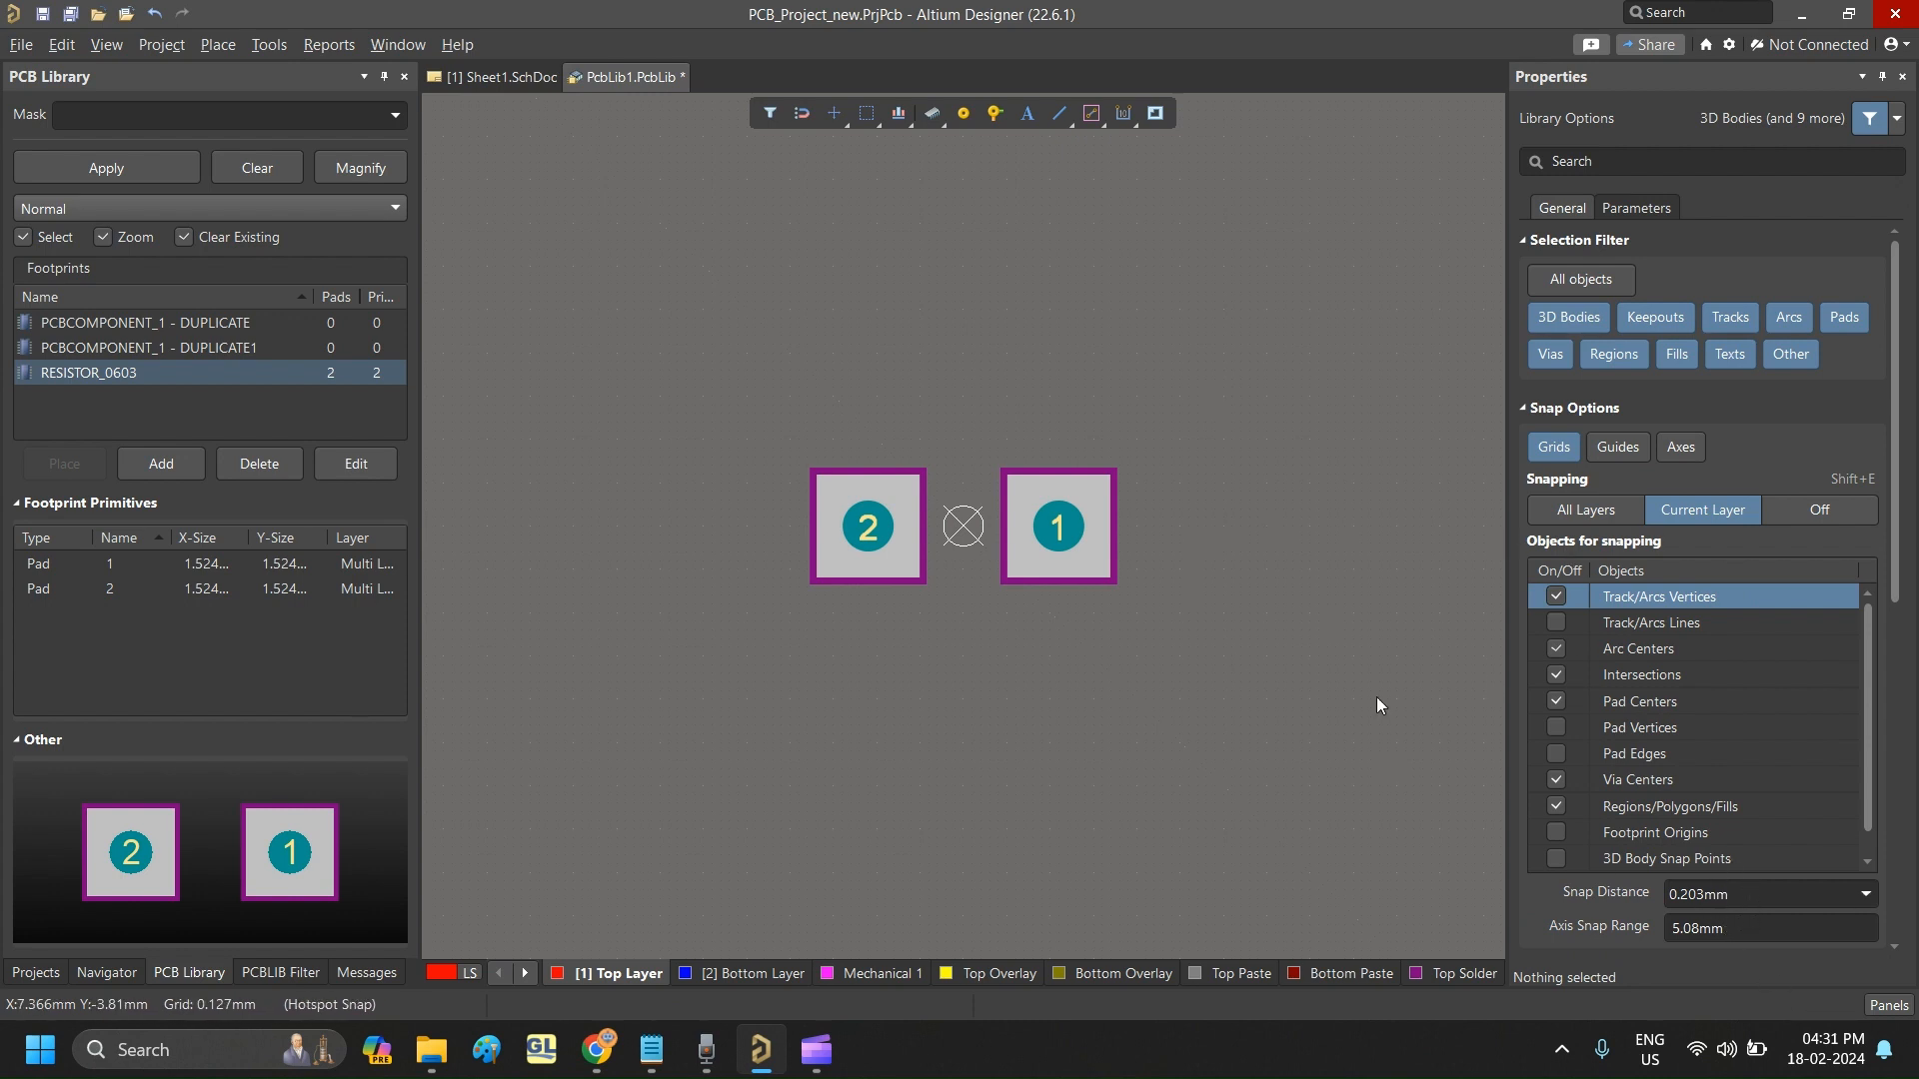
- Set the X and Y size of both pads together to 1 mm by 1 mm
left_click_drag(799, 406, 1149, 687)
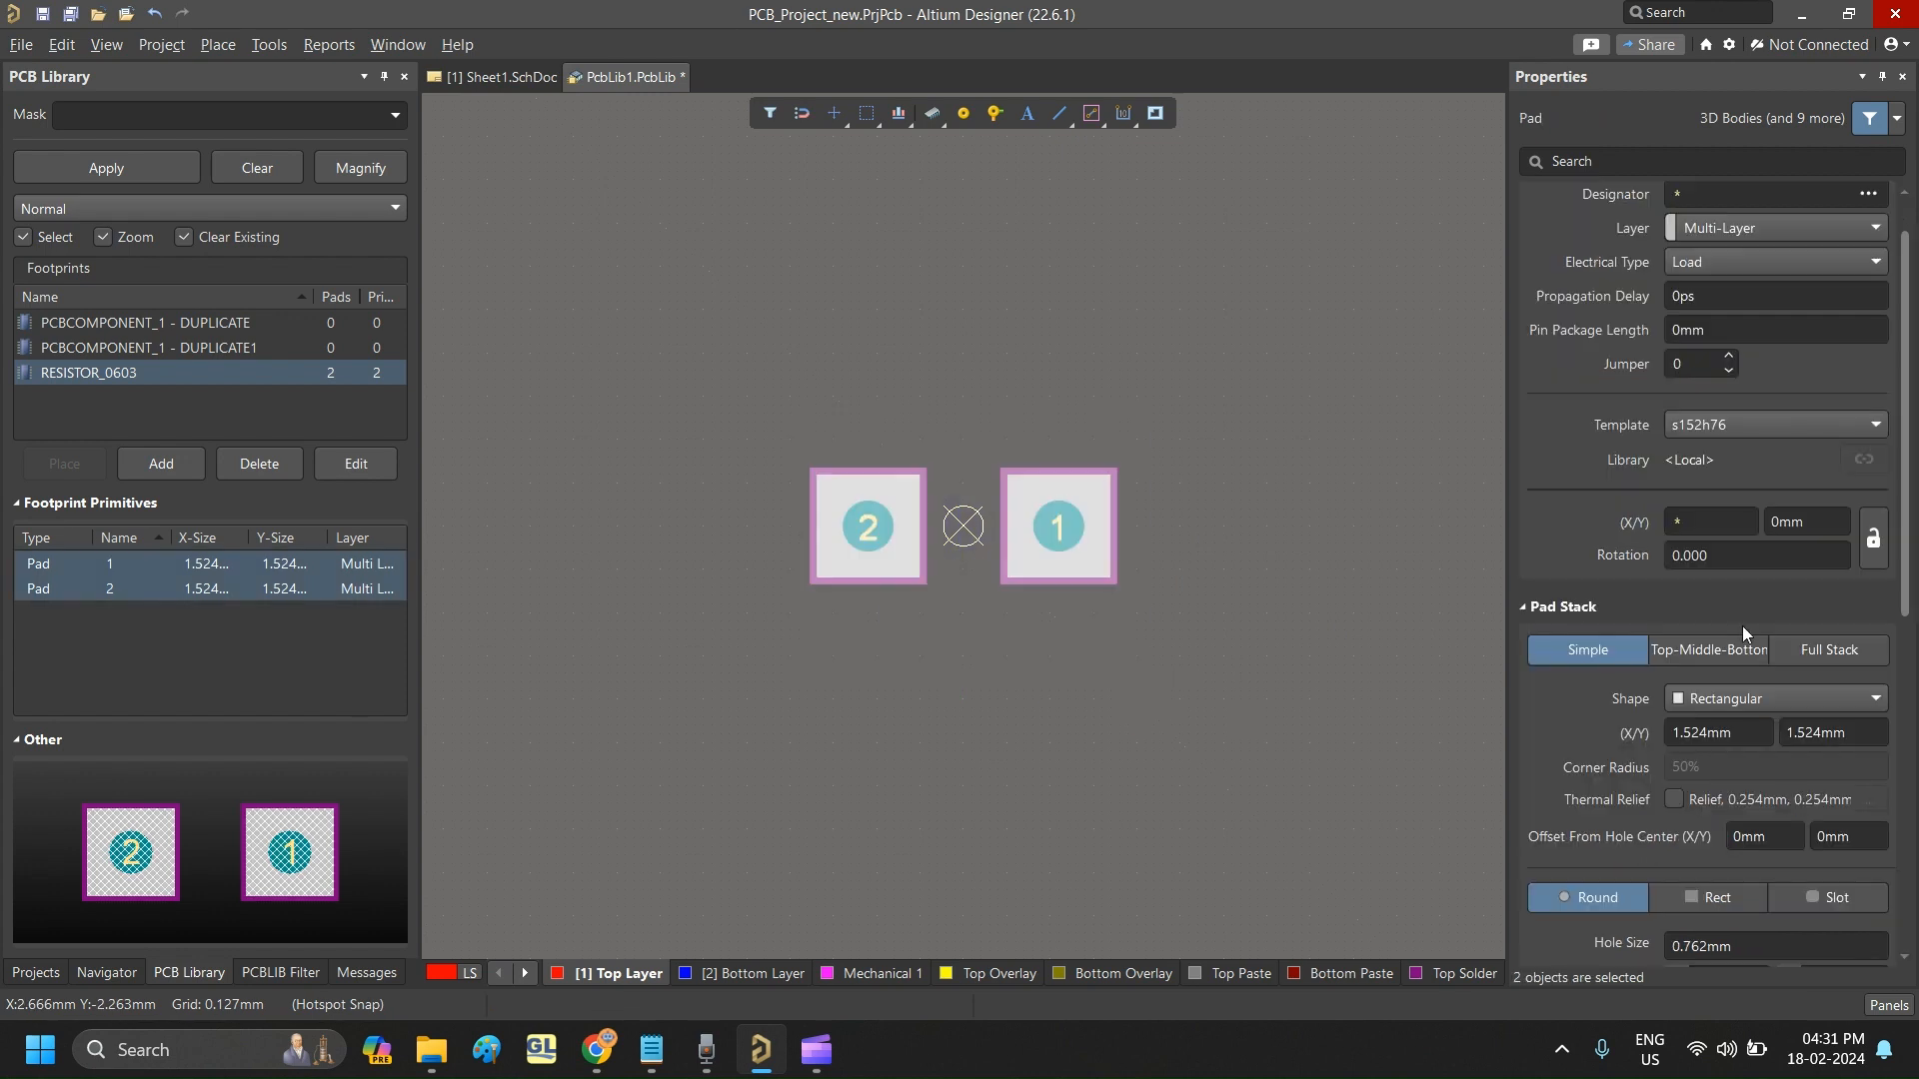
left_click(1737, 736)
type("1")
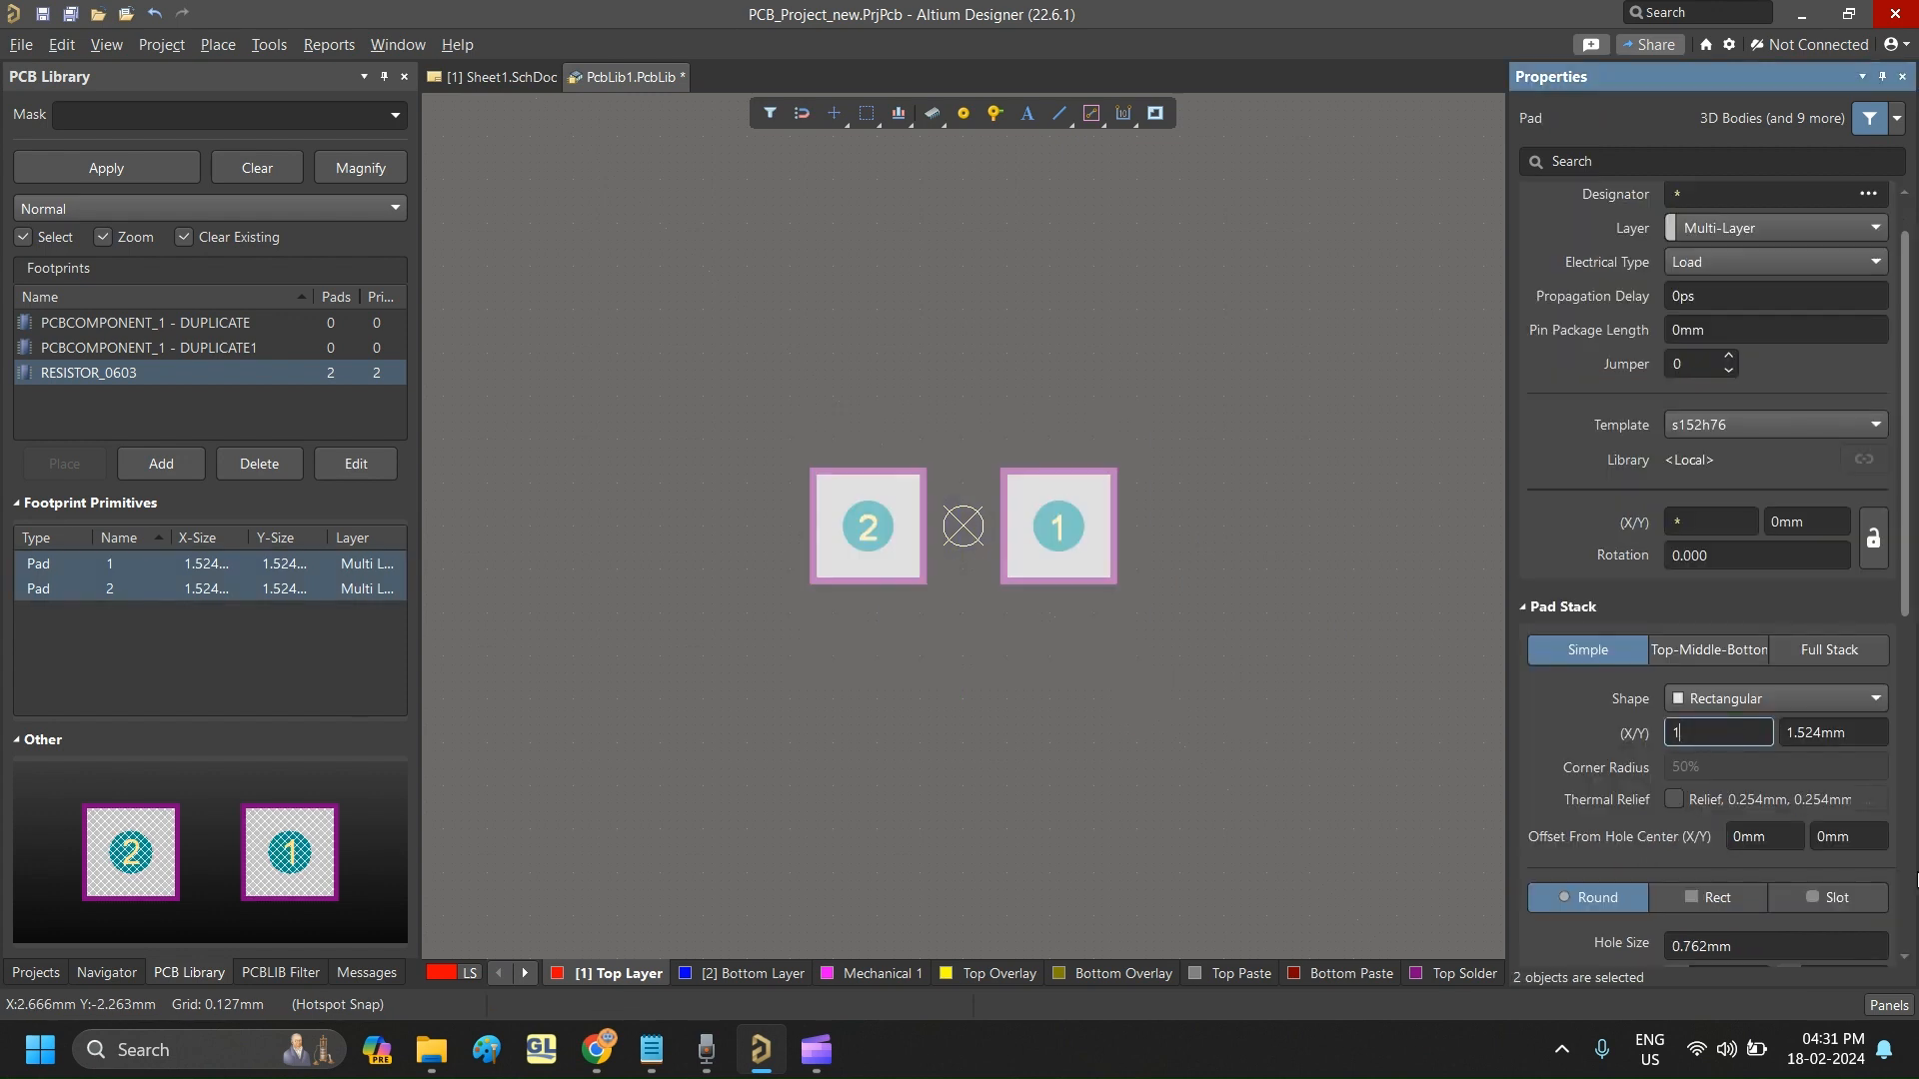
left_click(1855, 737)
type("1")
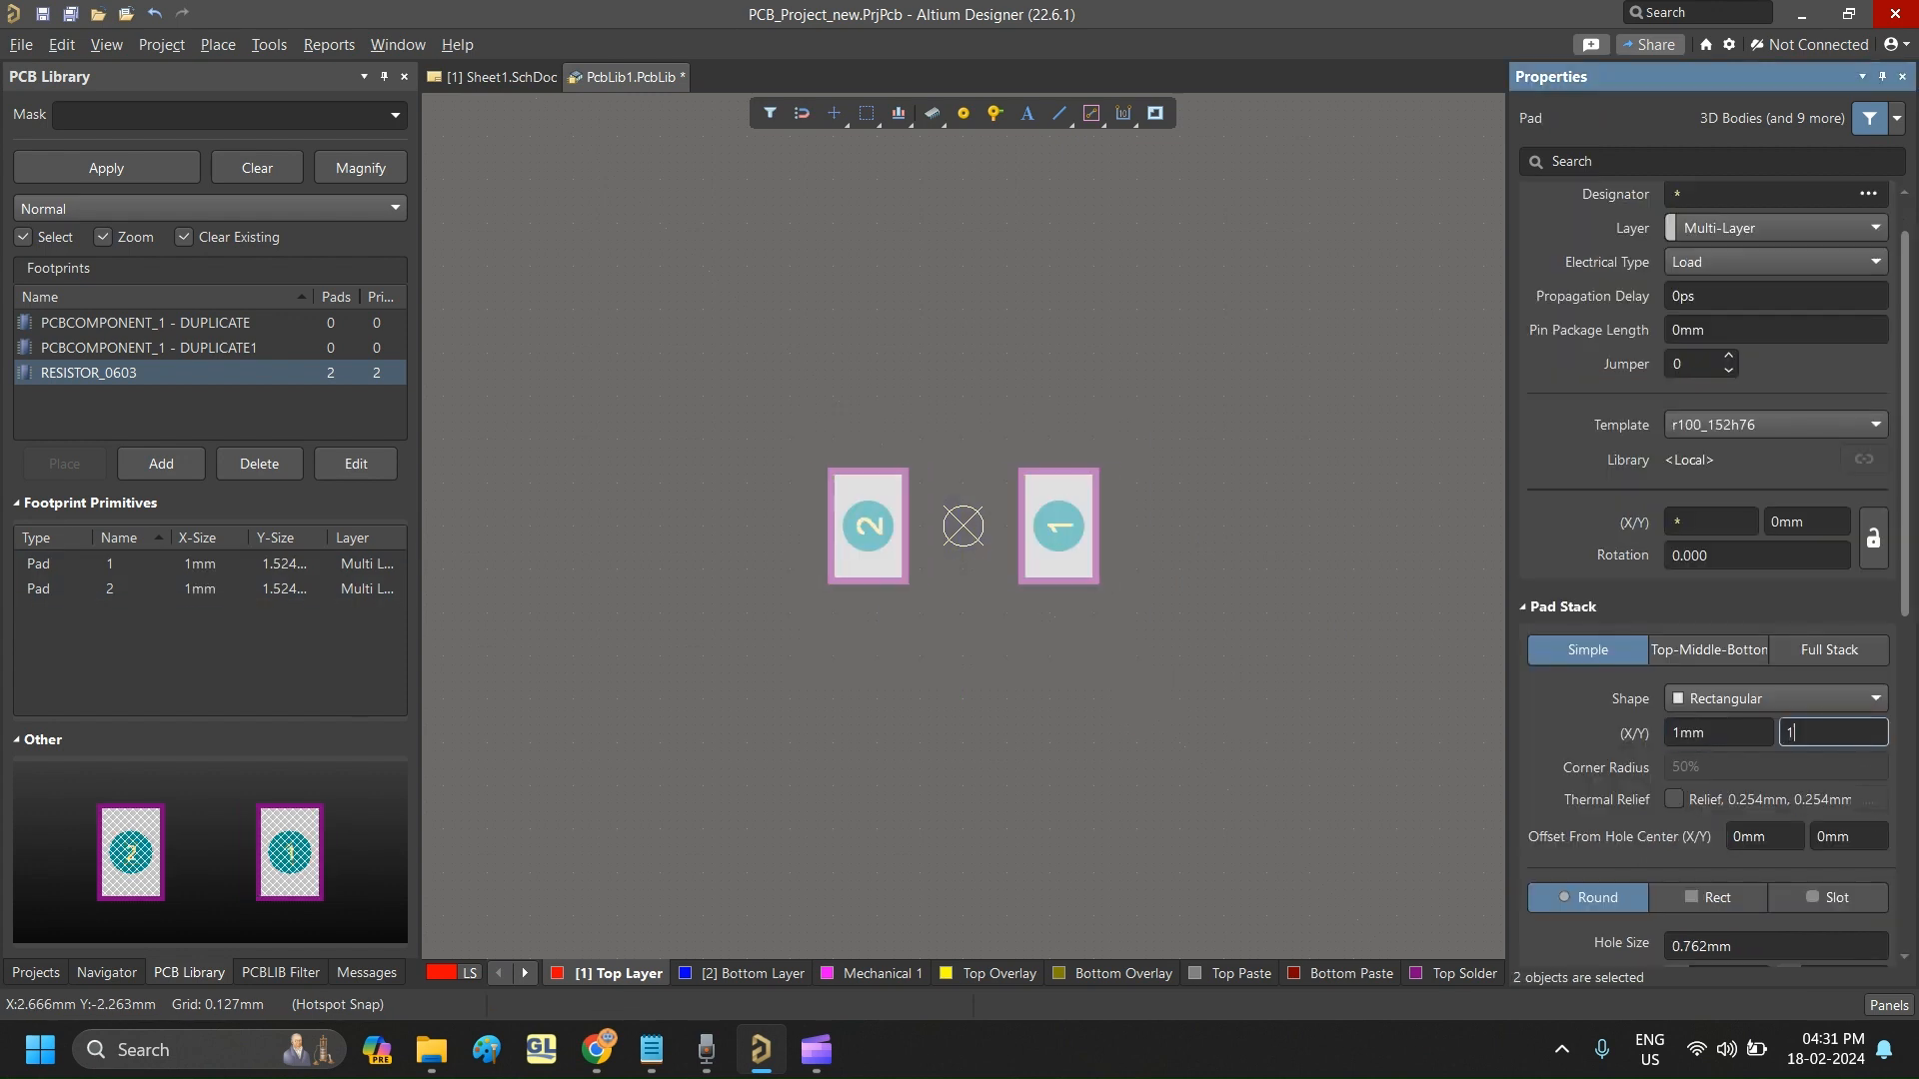
key("Return")
left_click(1223, 474)
- Assign pad 2 and pad 1 to the Top Layer
left_click(1060, 529)
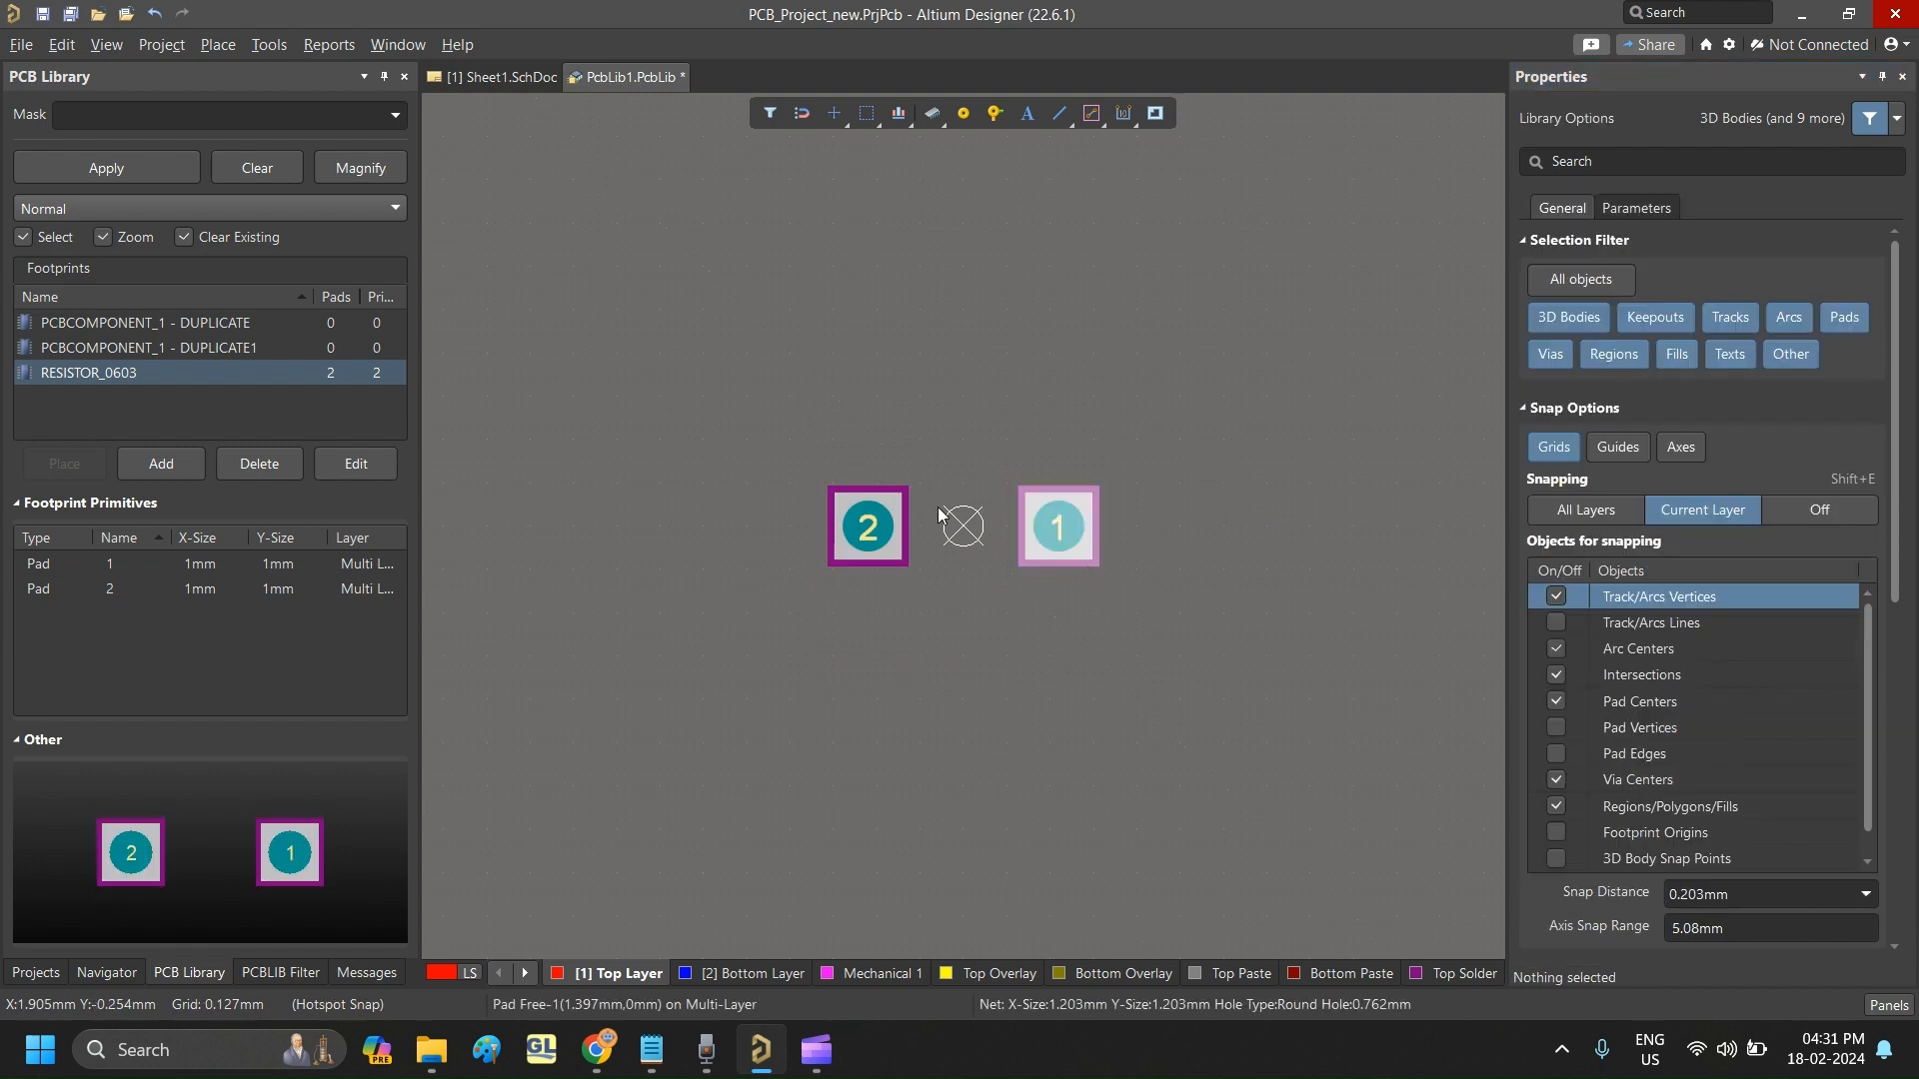
left_click(868, 530)
scroll(1723, 687, "down", 5)
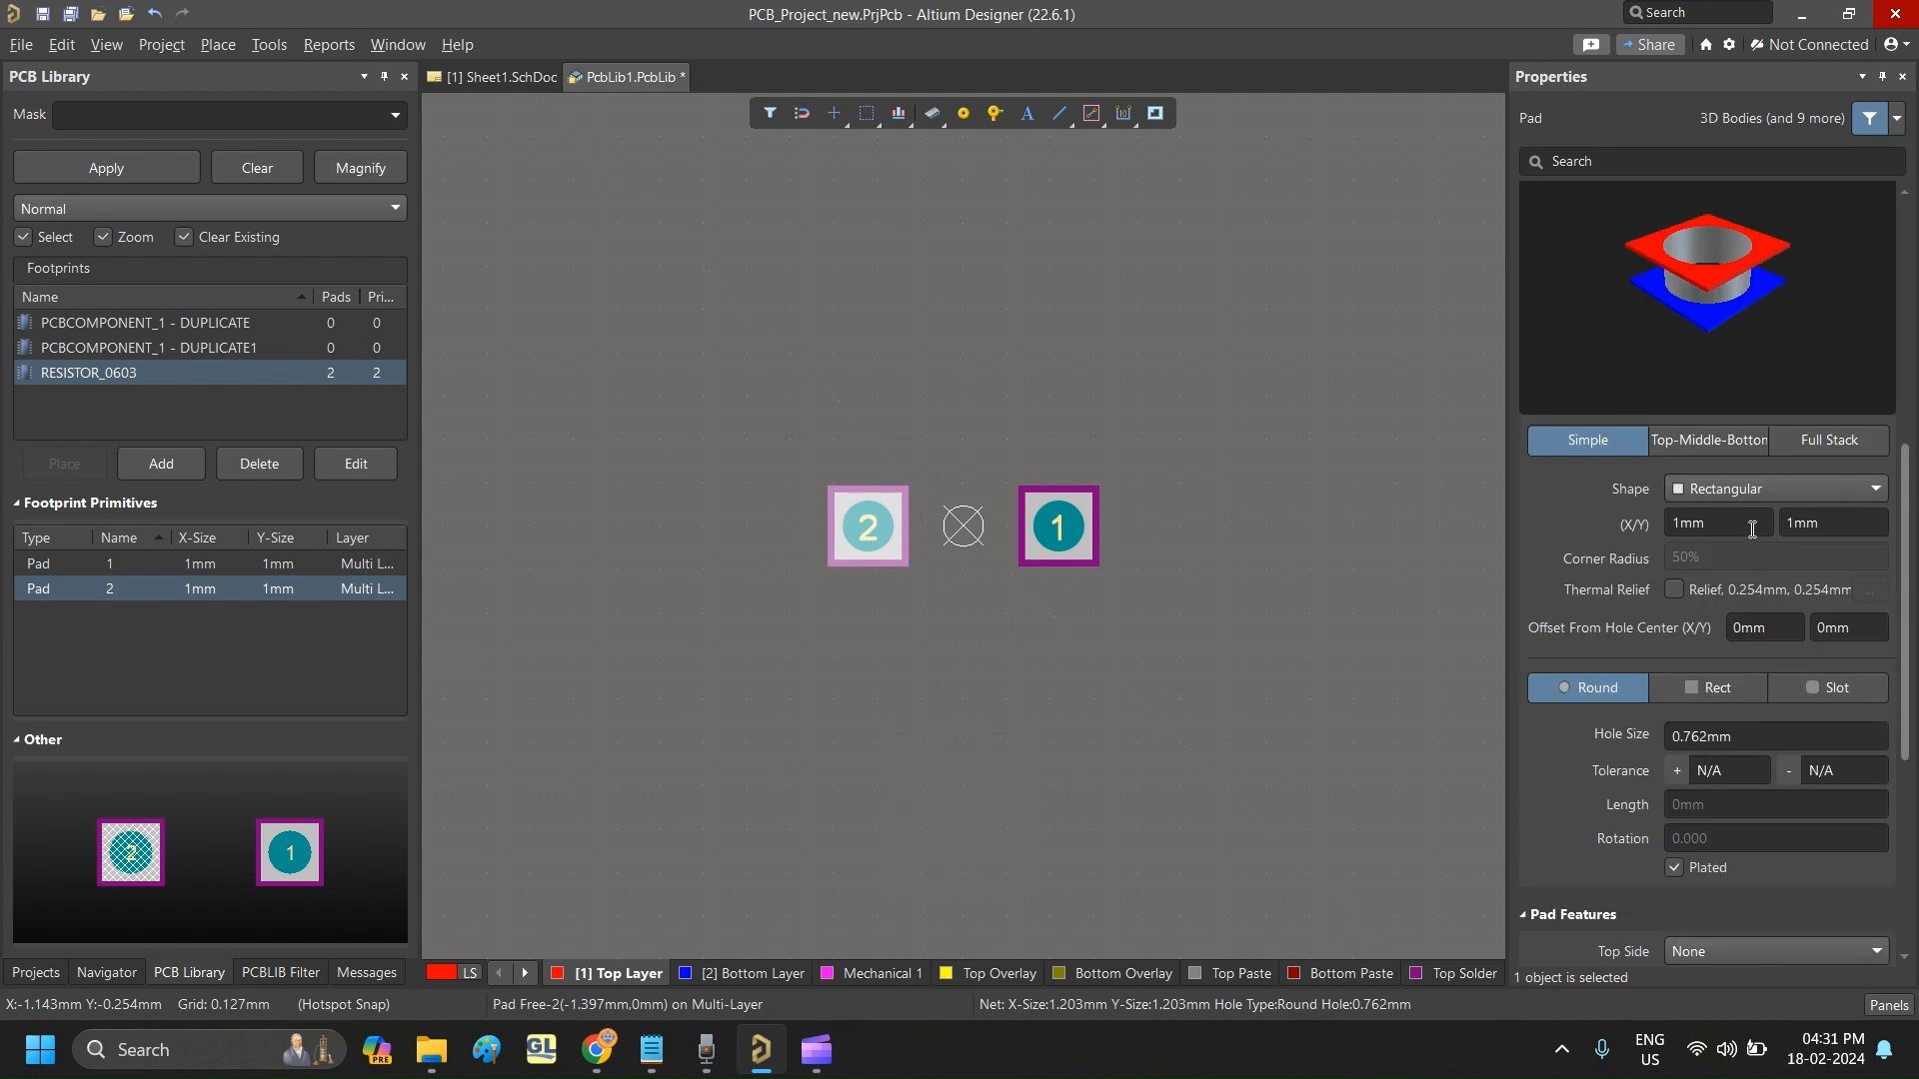
scroll(1694, 411, "up", 5)
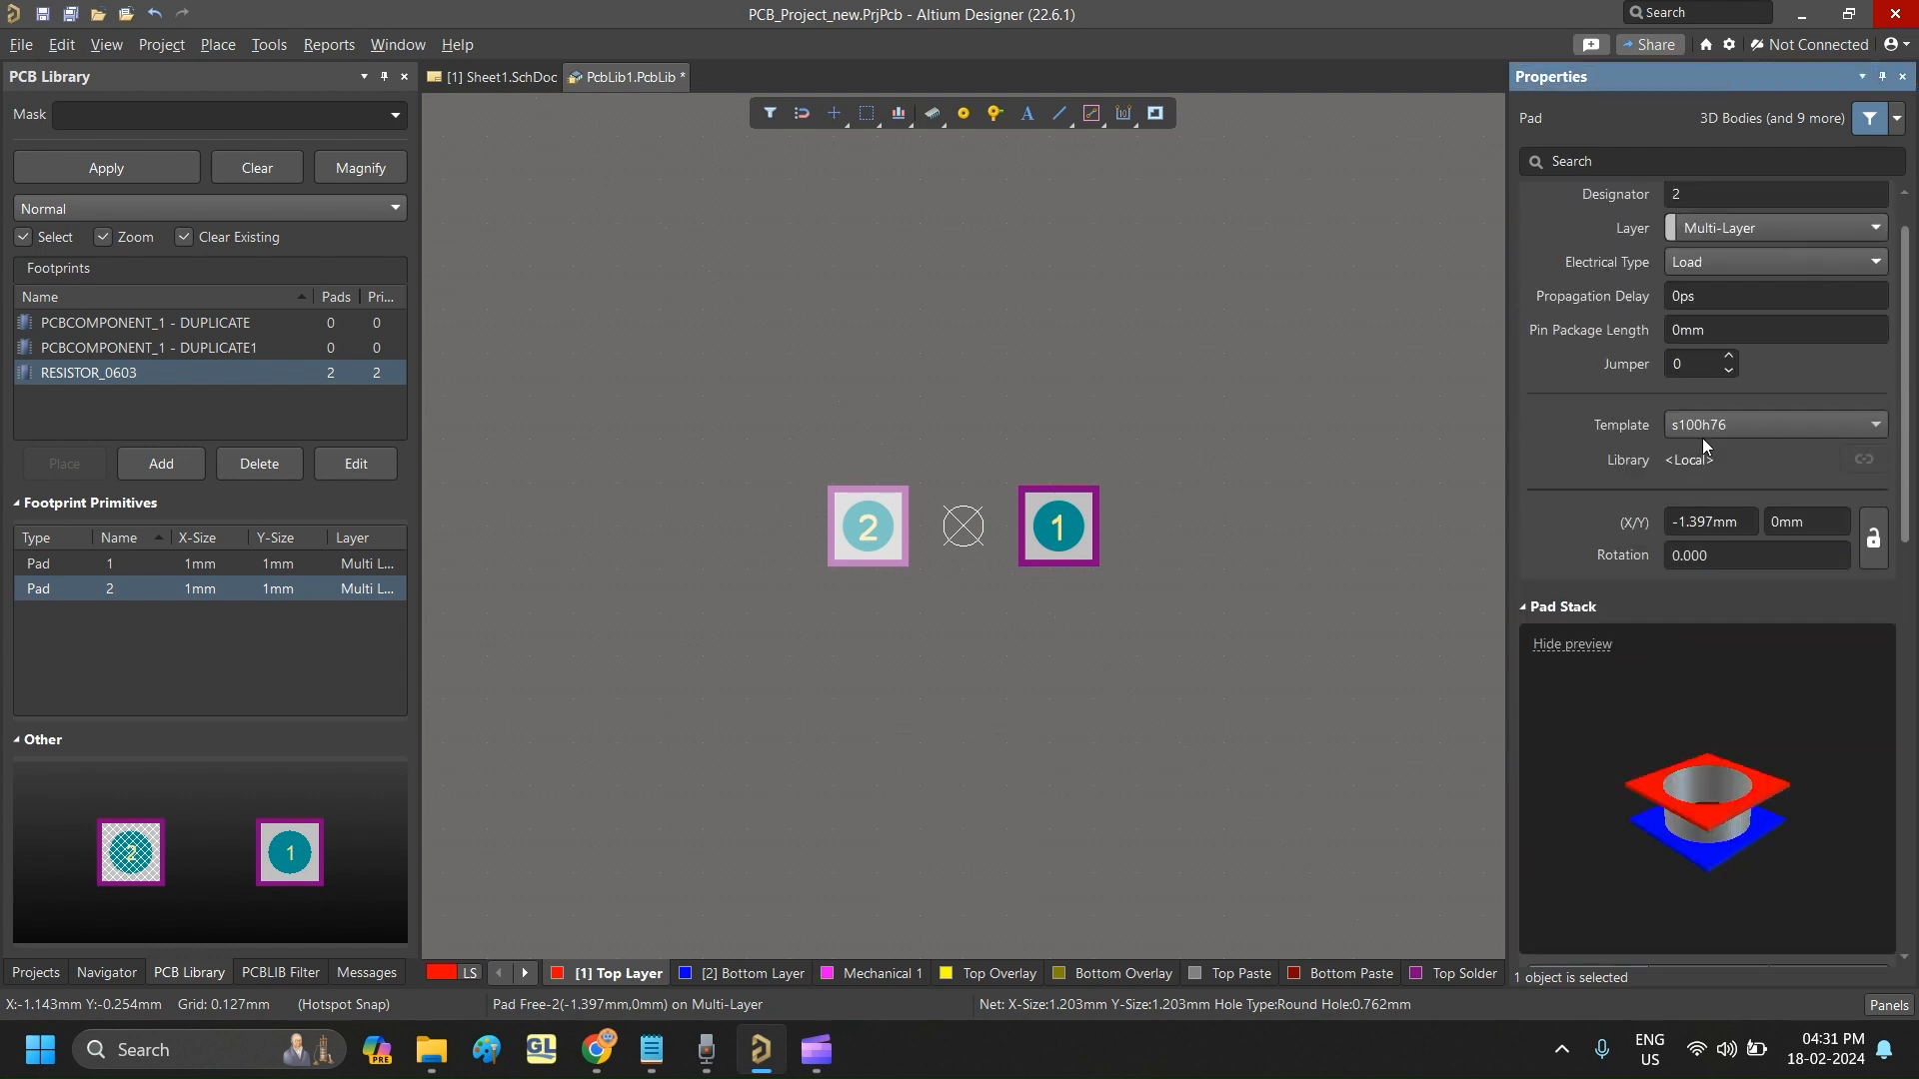
left_click(1749, 296)
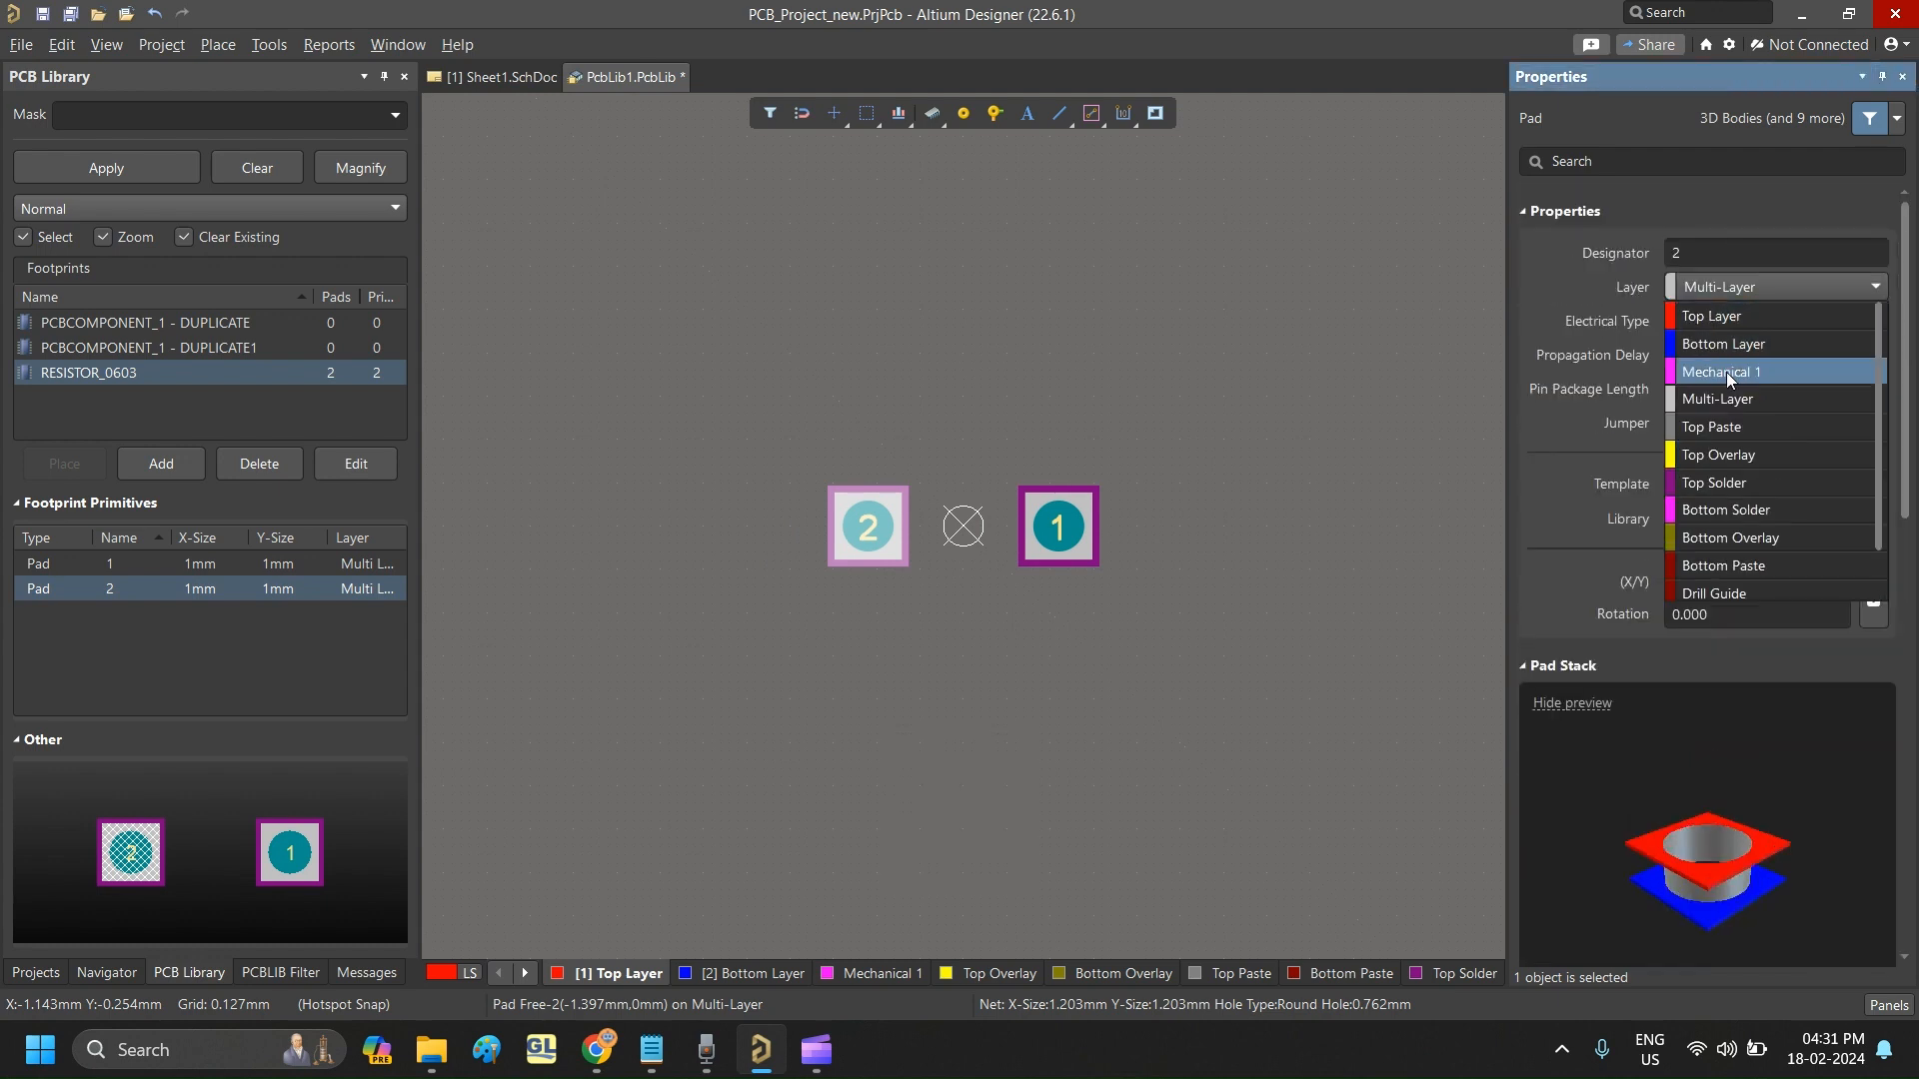
left_click(1720, 316)
left_click(1112, 442)
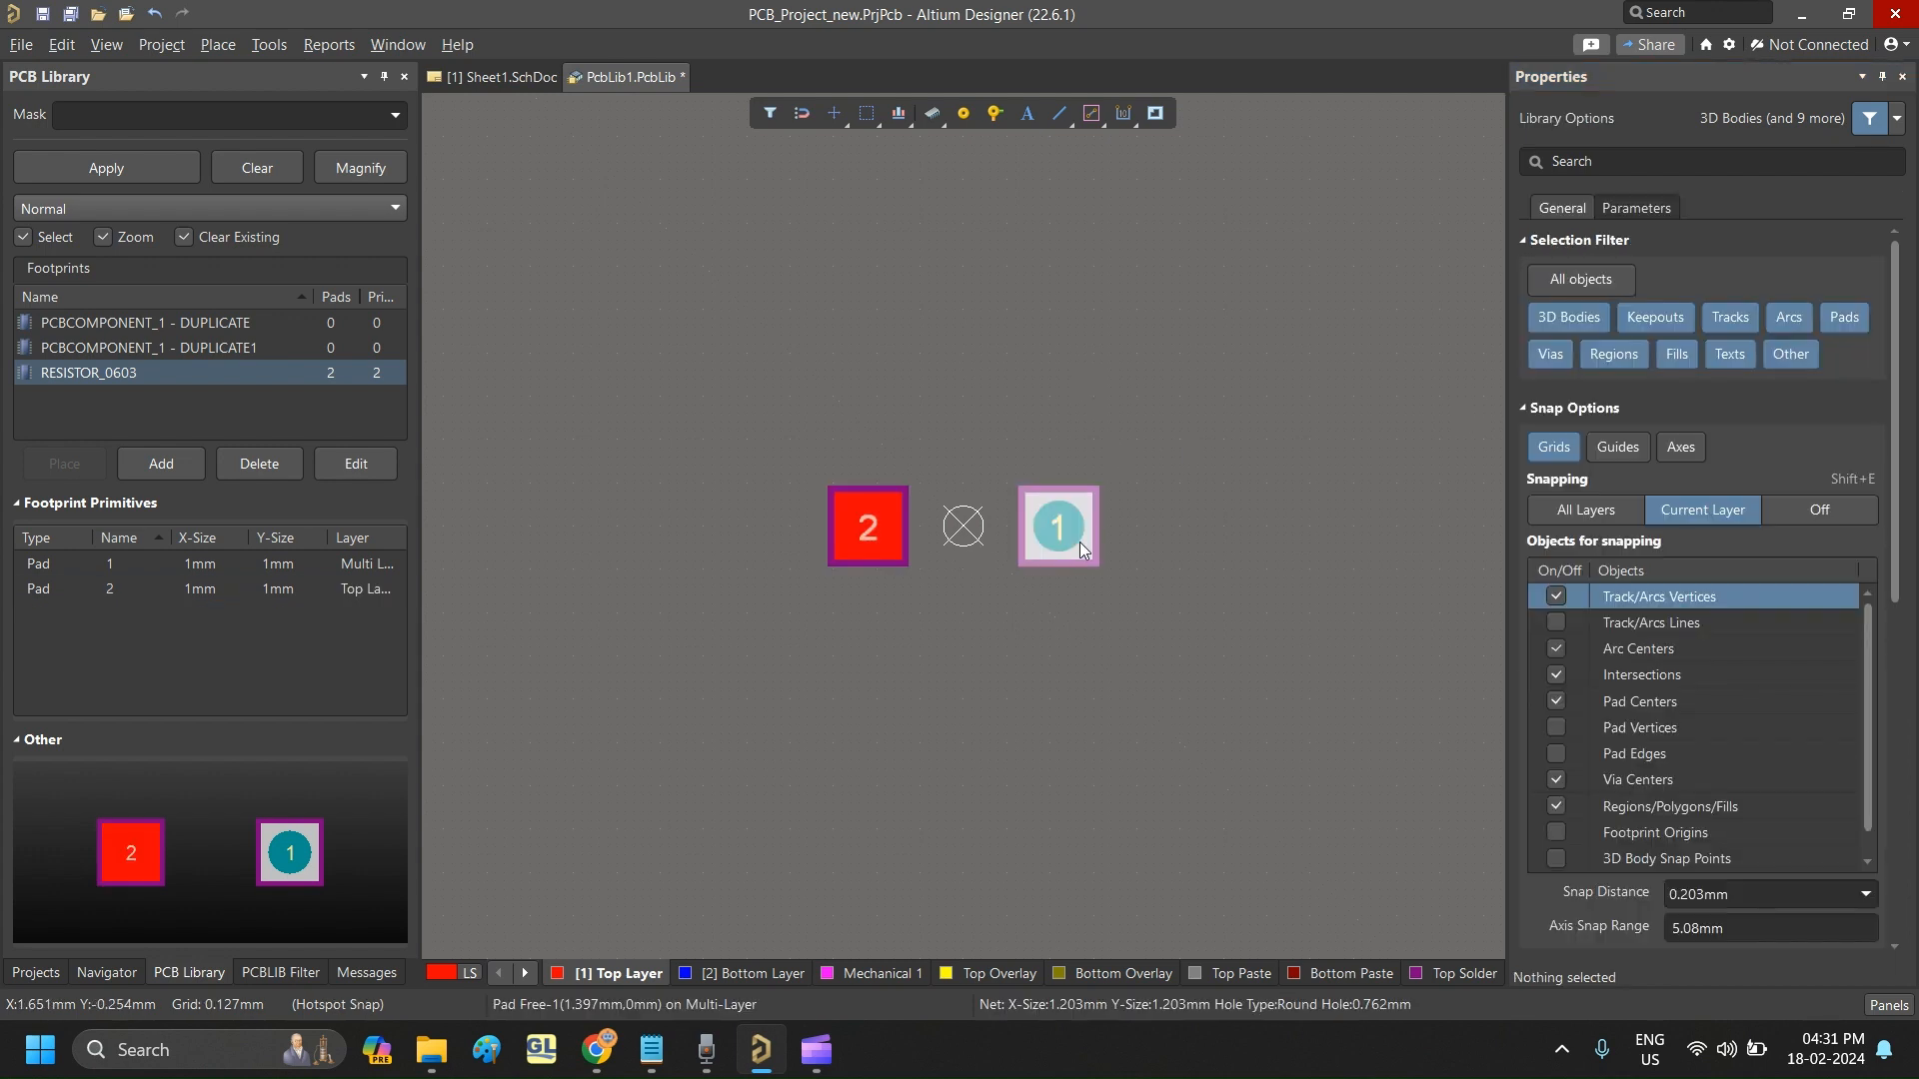
left_click(1753, 287)
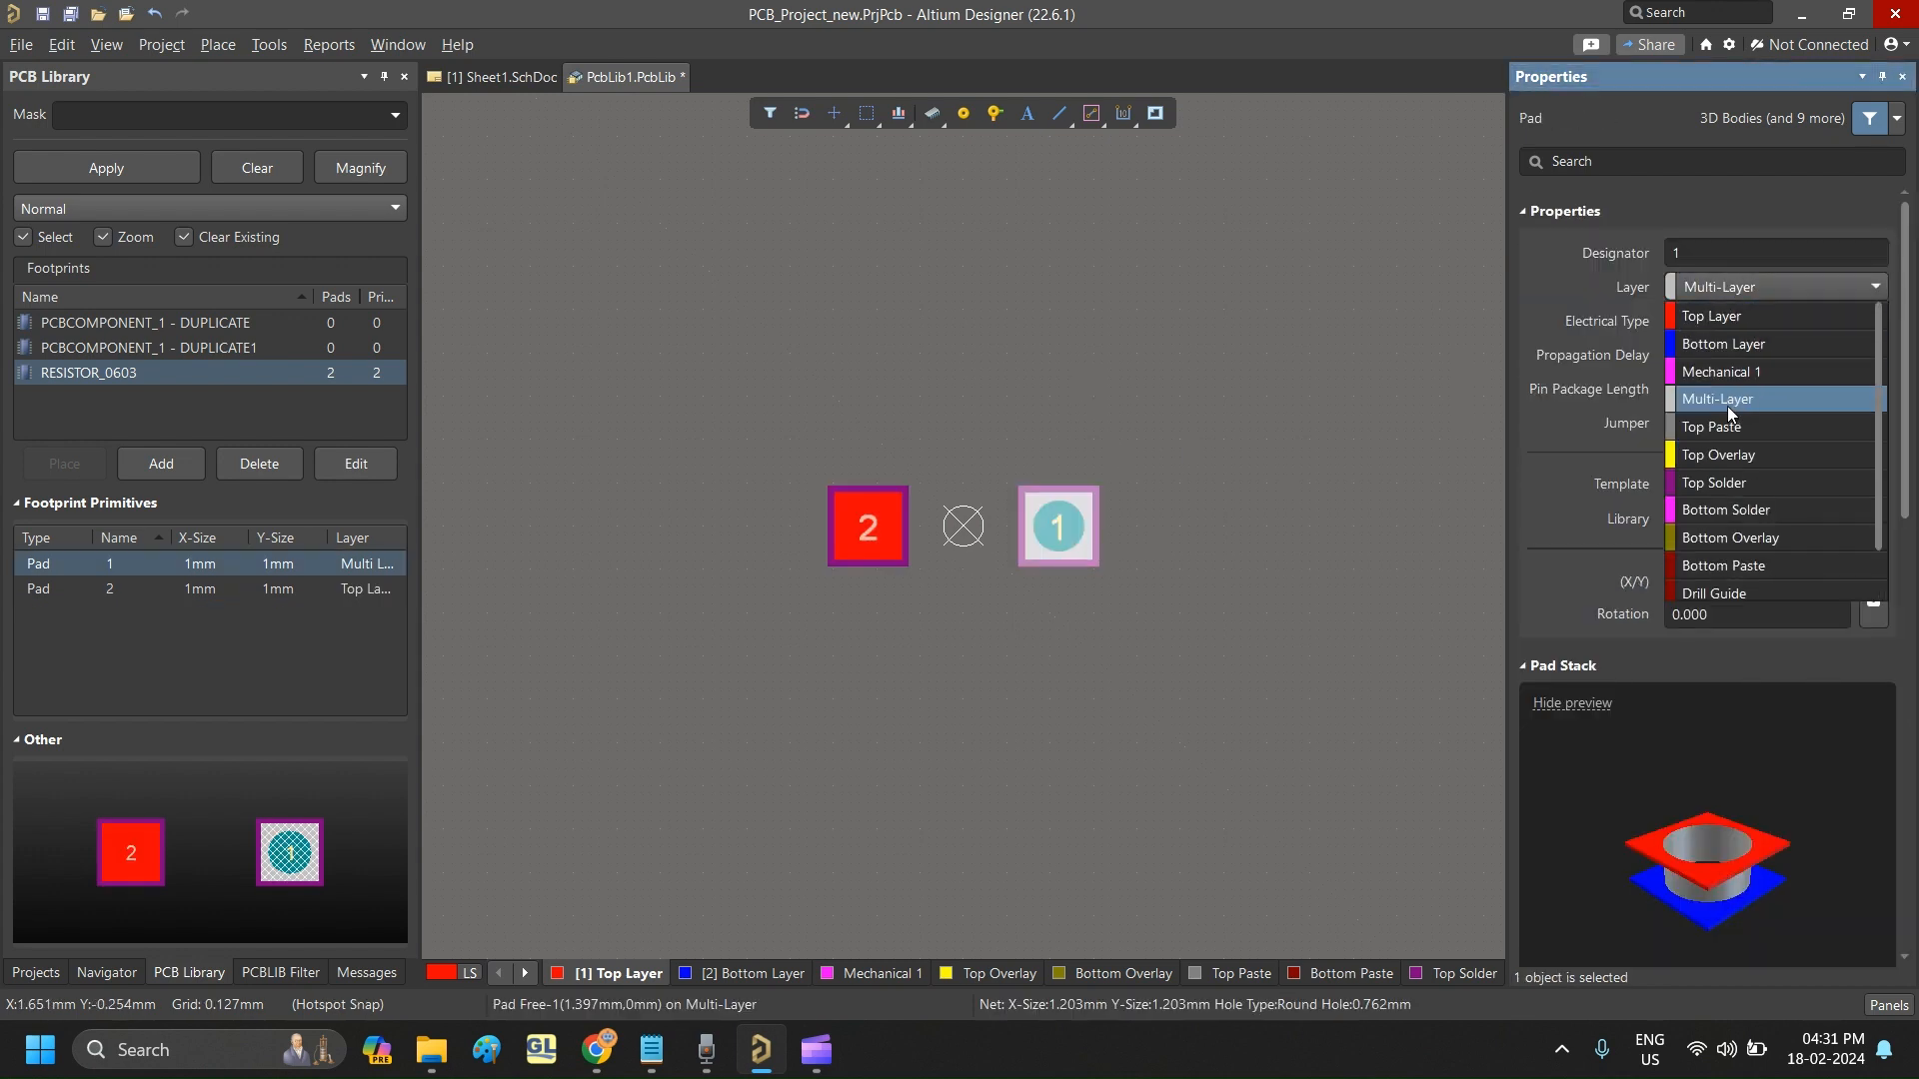
left_click(1719, 316)
left_click(1079, 440)
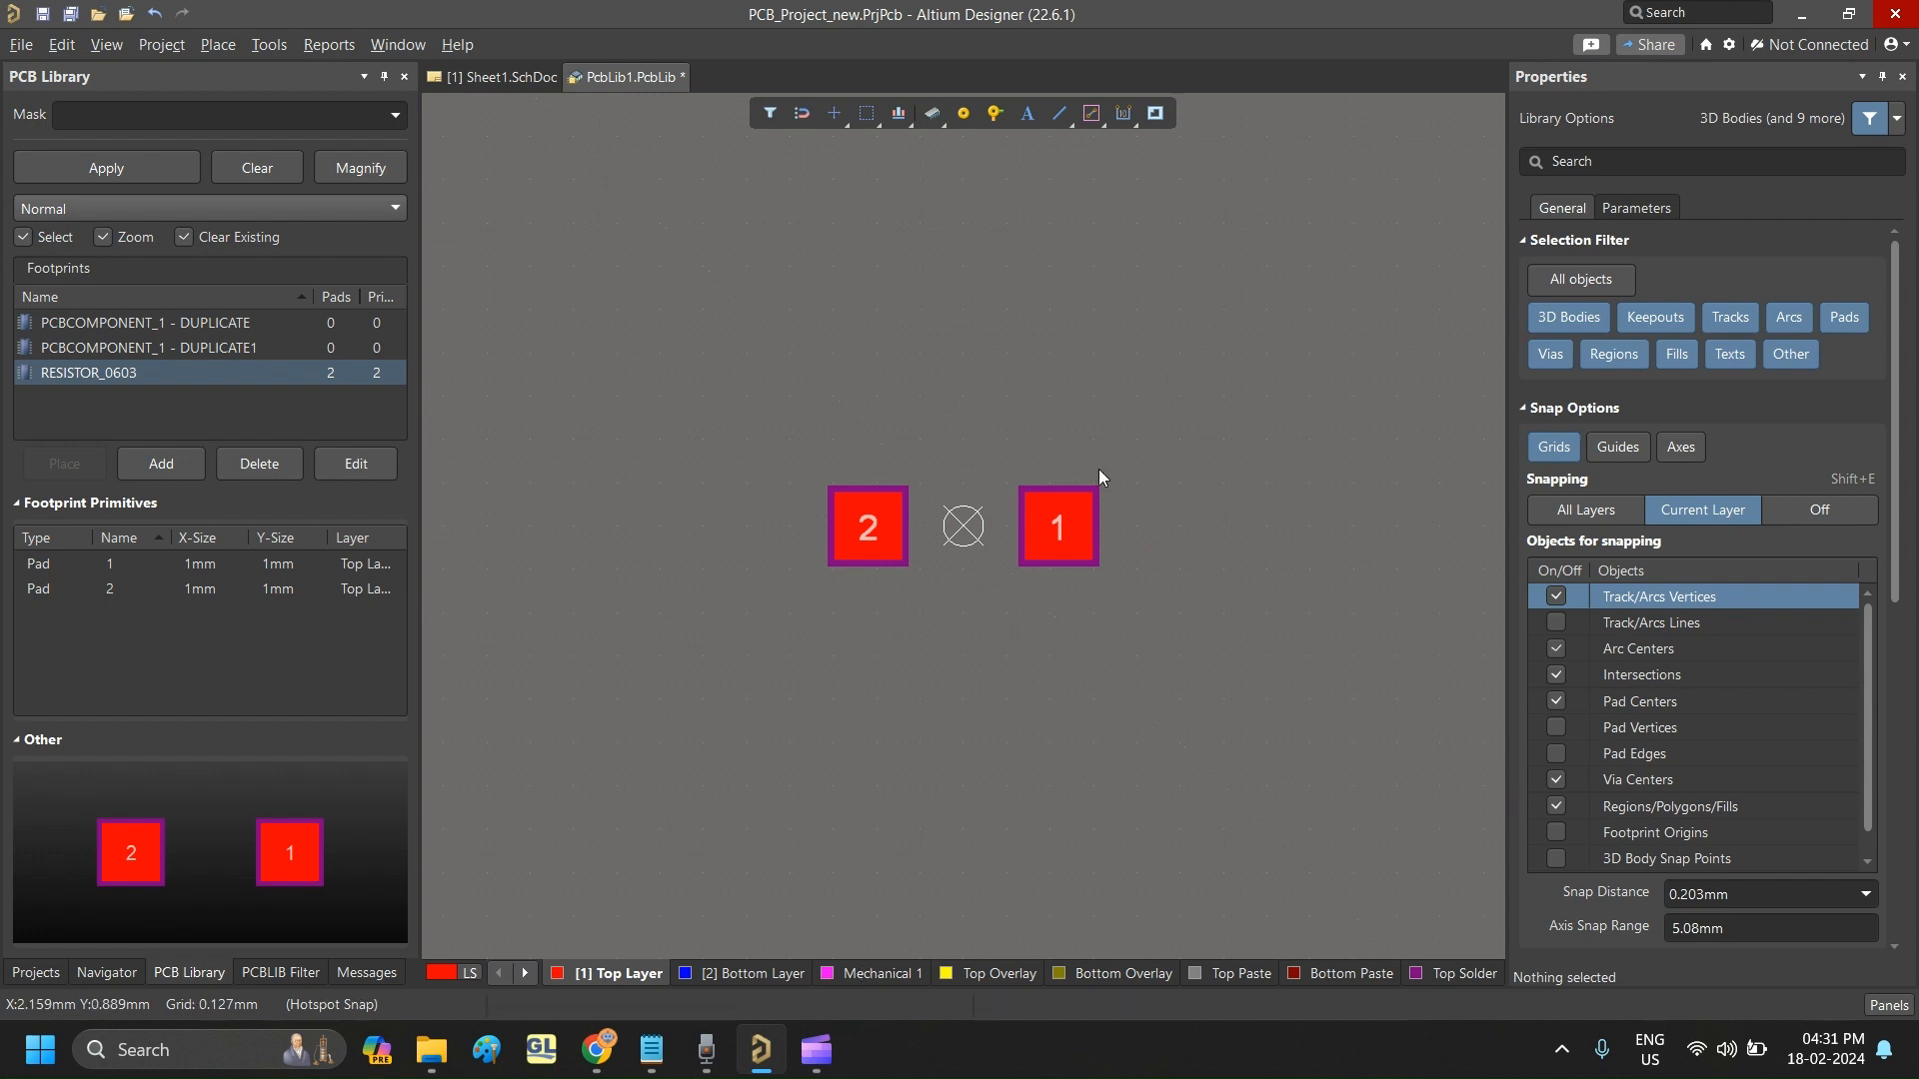
- Draw the upper, right and lower outline tracks around the pads on Top Overlay, with a short diagonal at the lower-left corner
left_click(1059, 114)
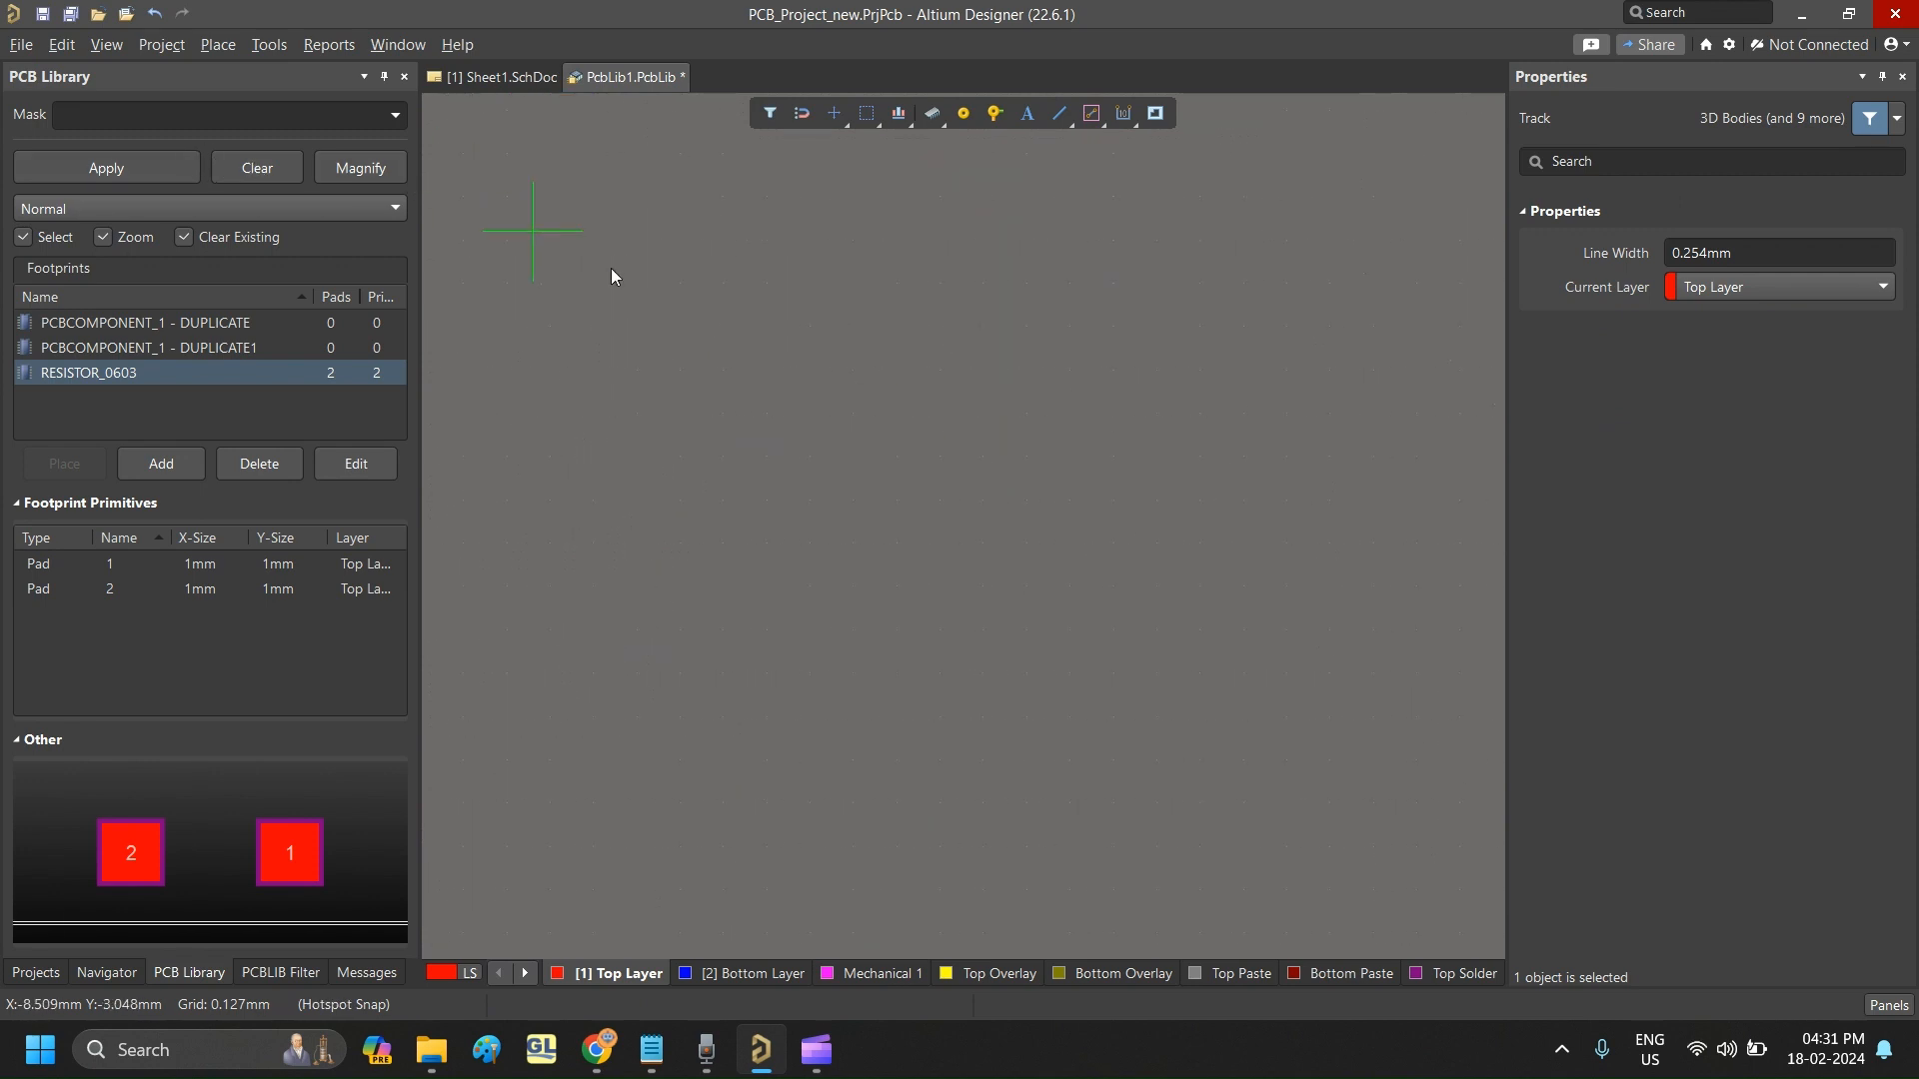
left_click(1840, 292)
left_click(1730, 453)
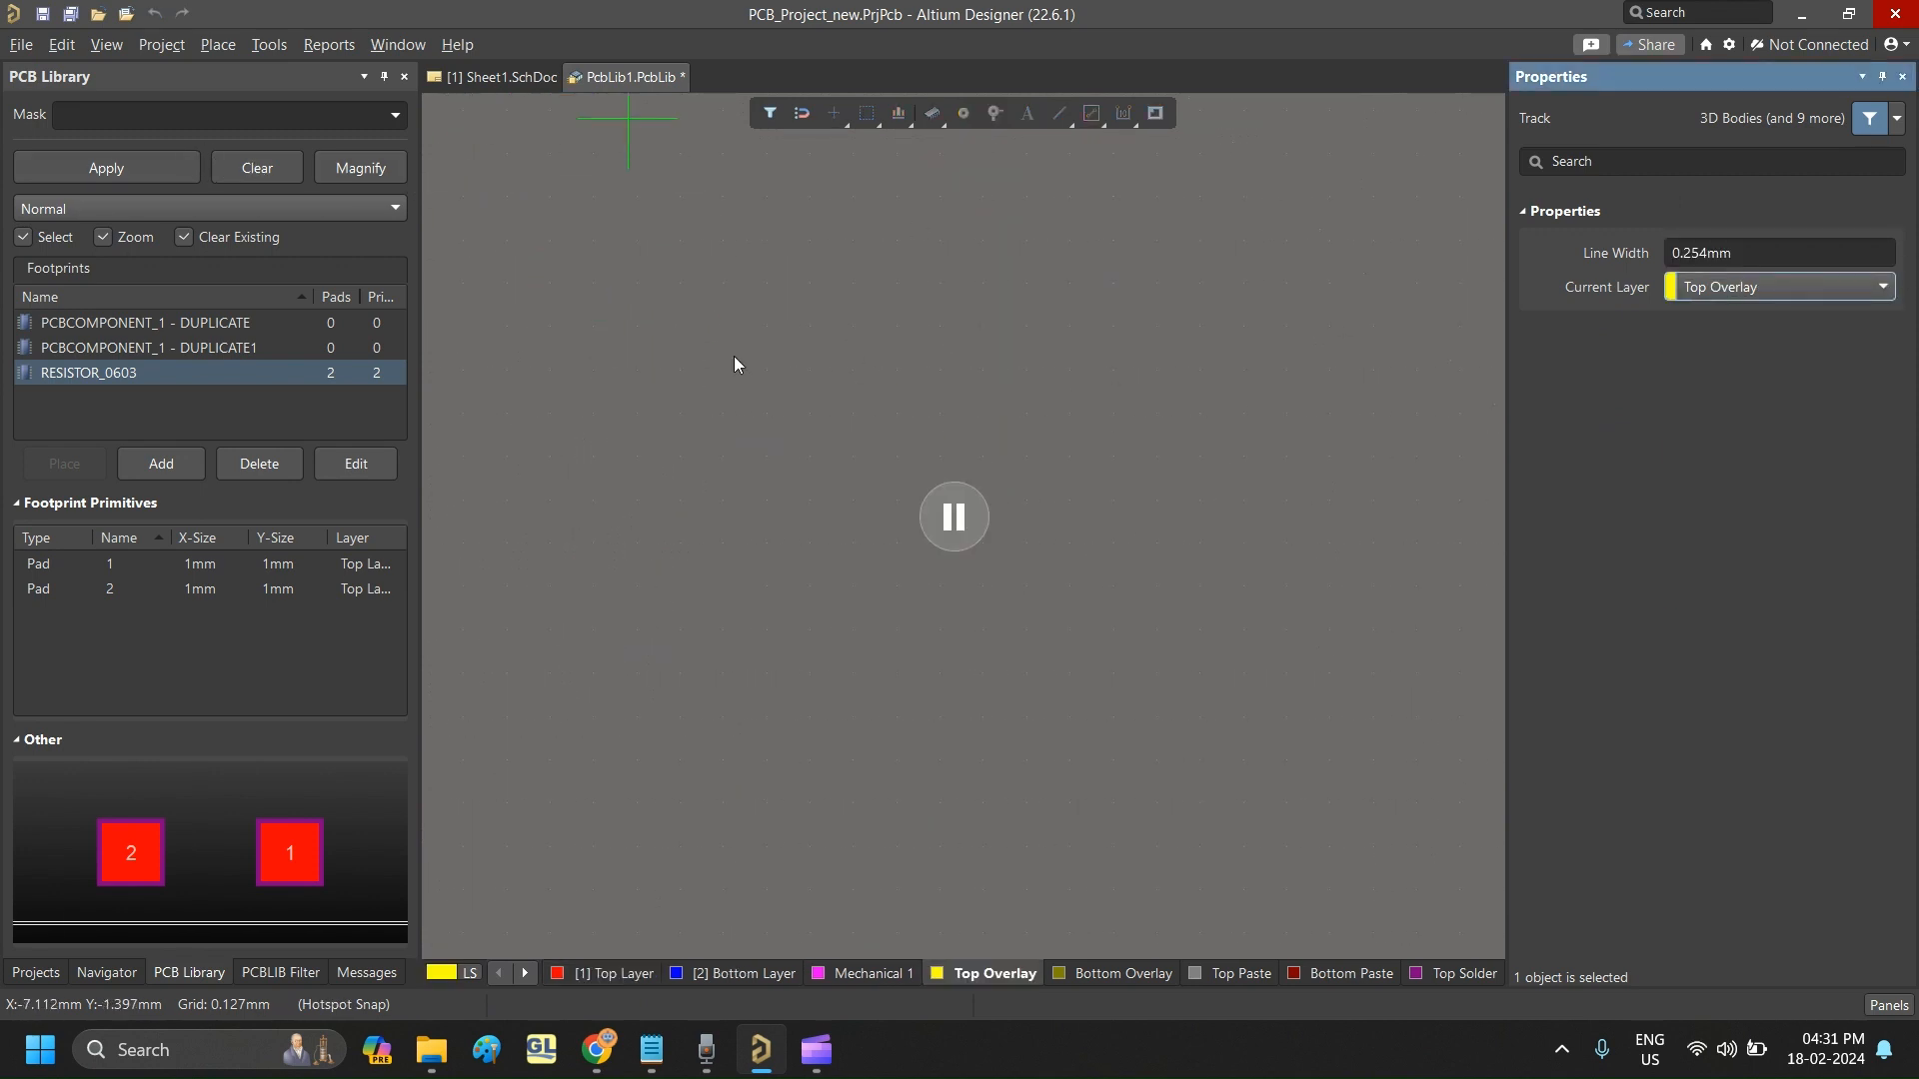
left_click(955, 518)
scroll(1169, 418, "down", 3)
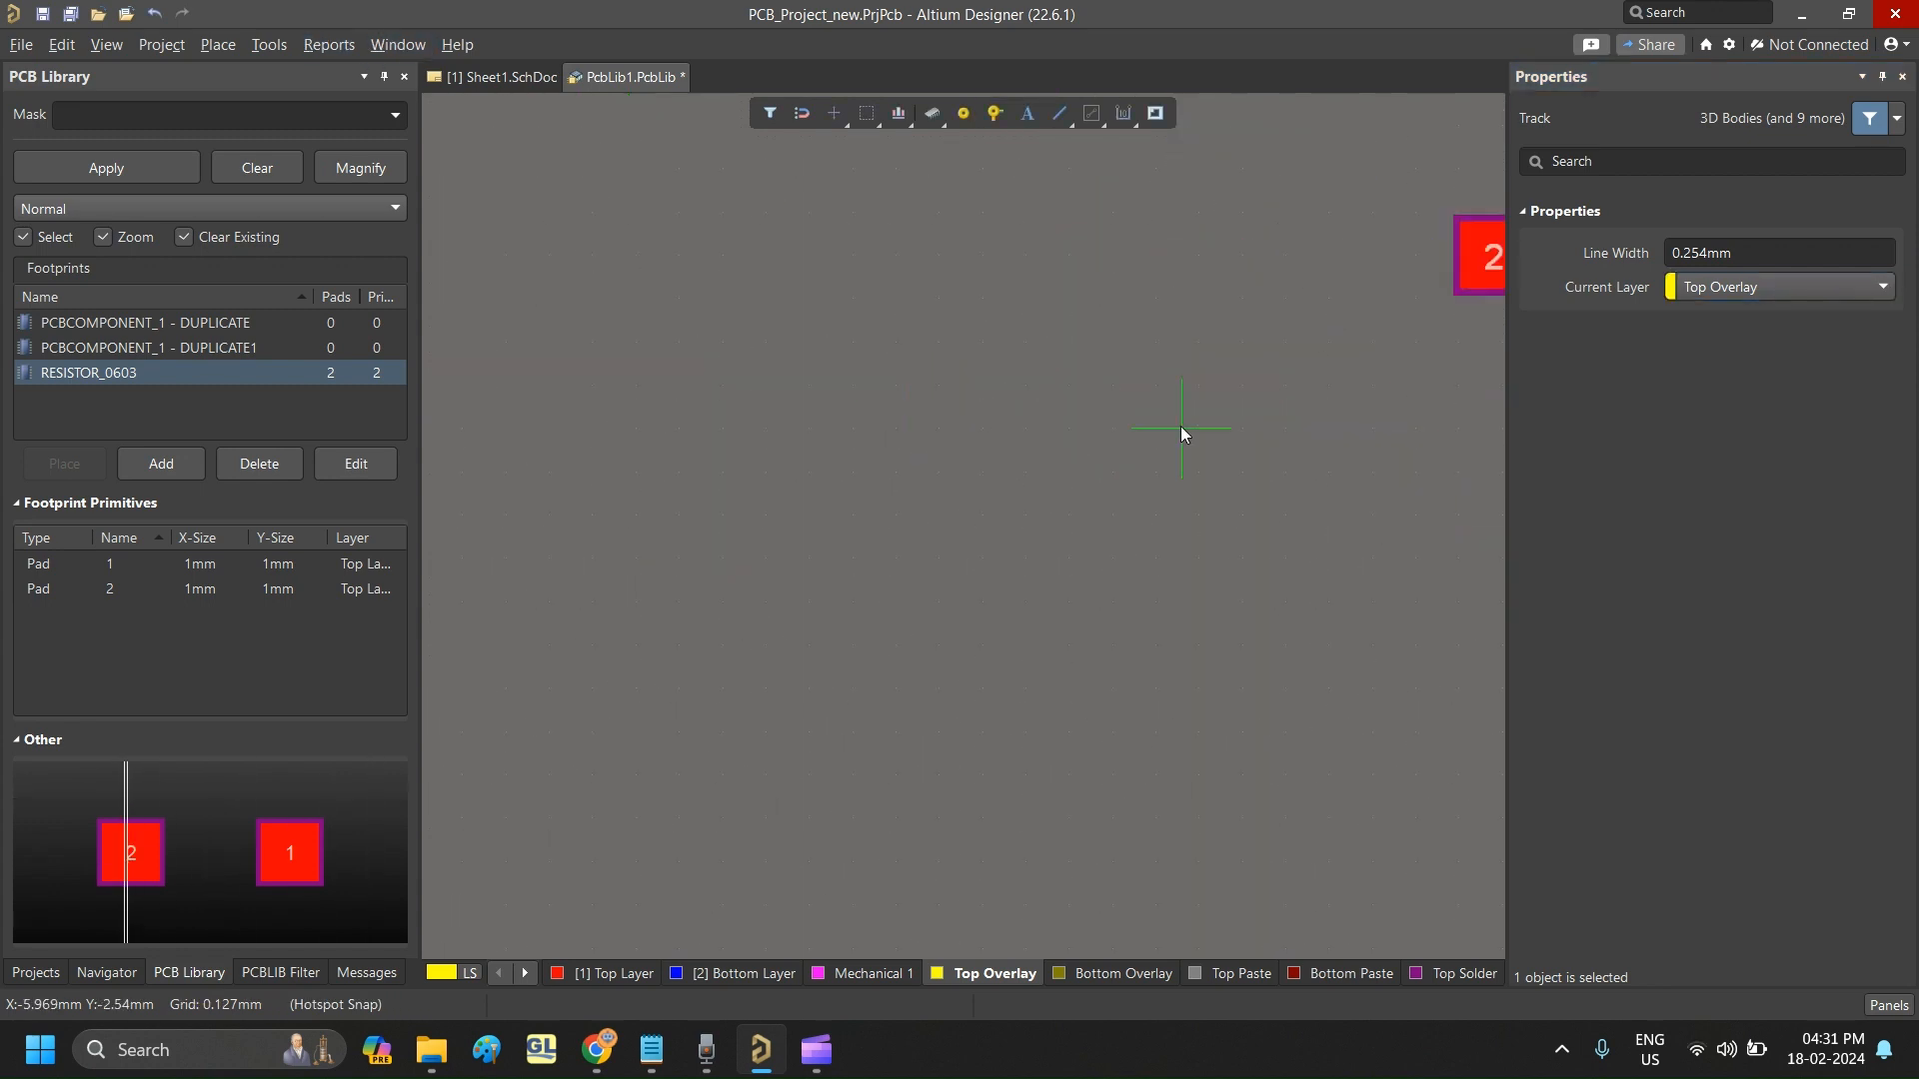
left_click(857, 250)
left_click(1206, 250)
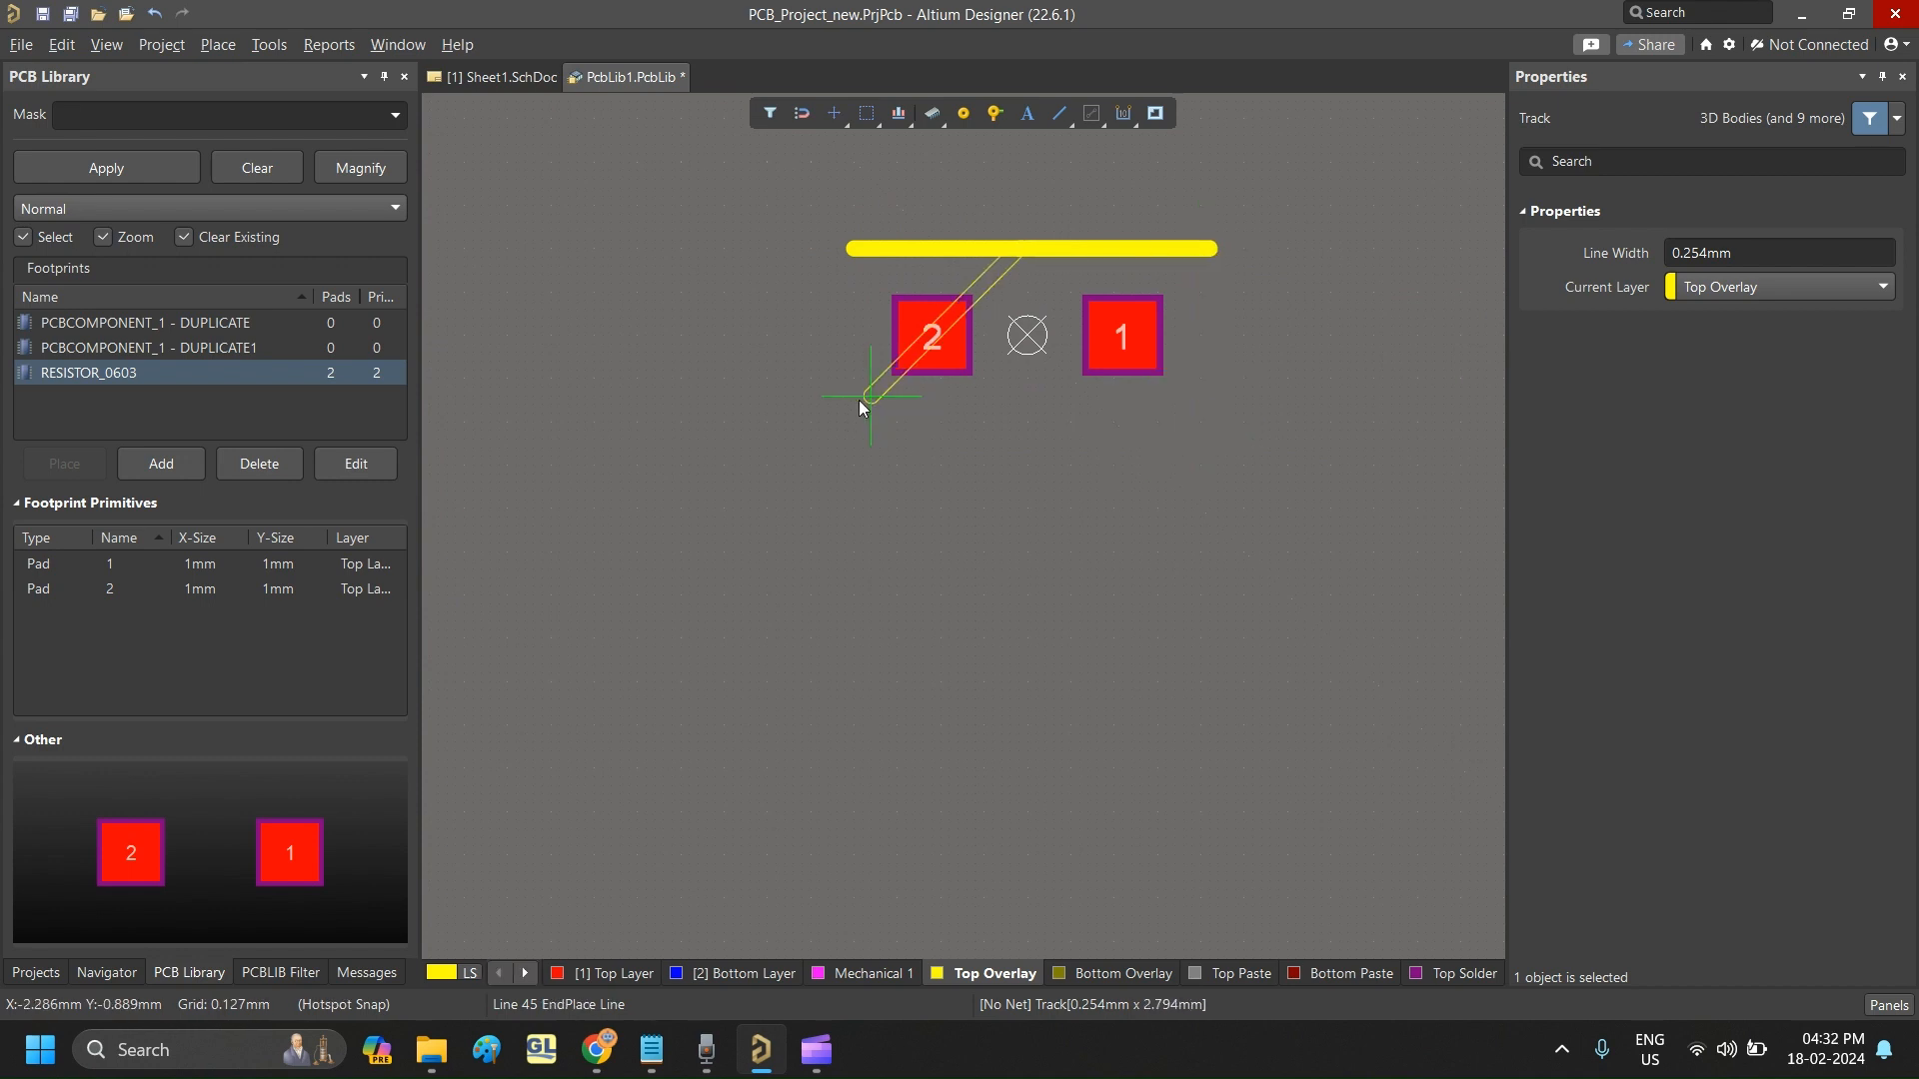
left_click(1208, 428)
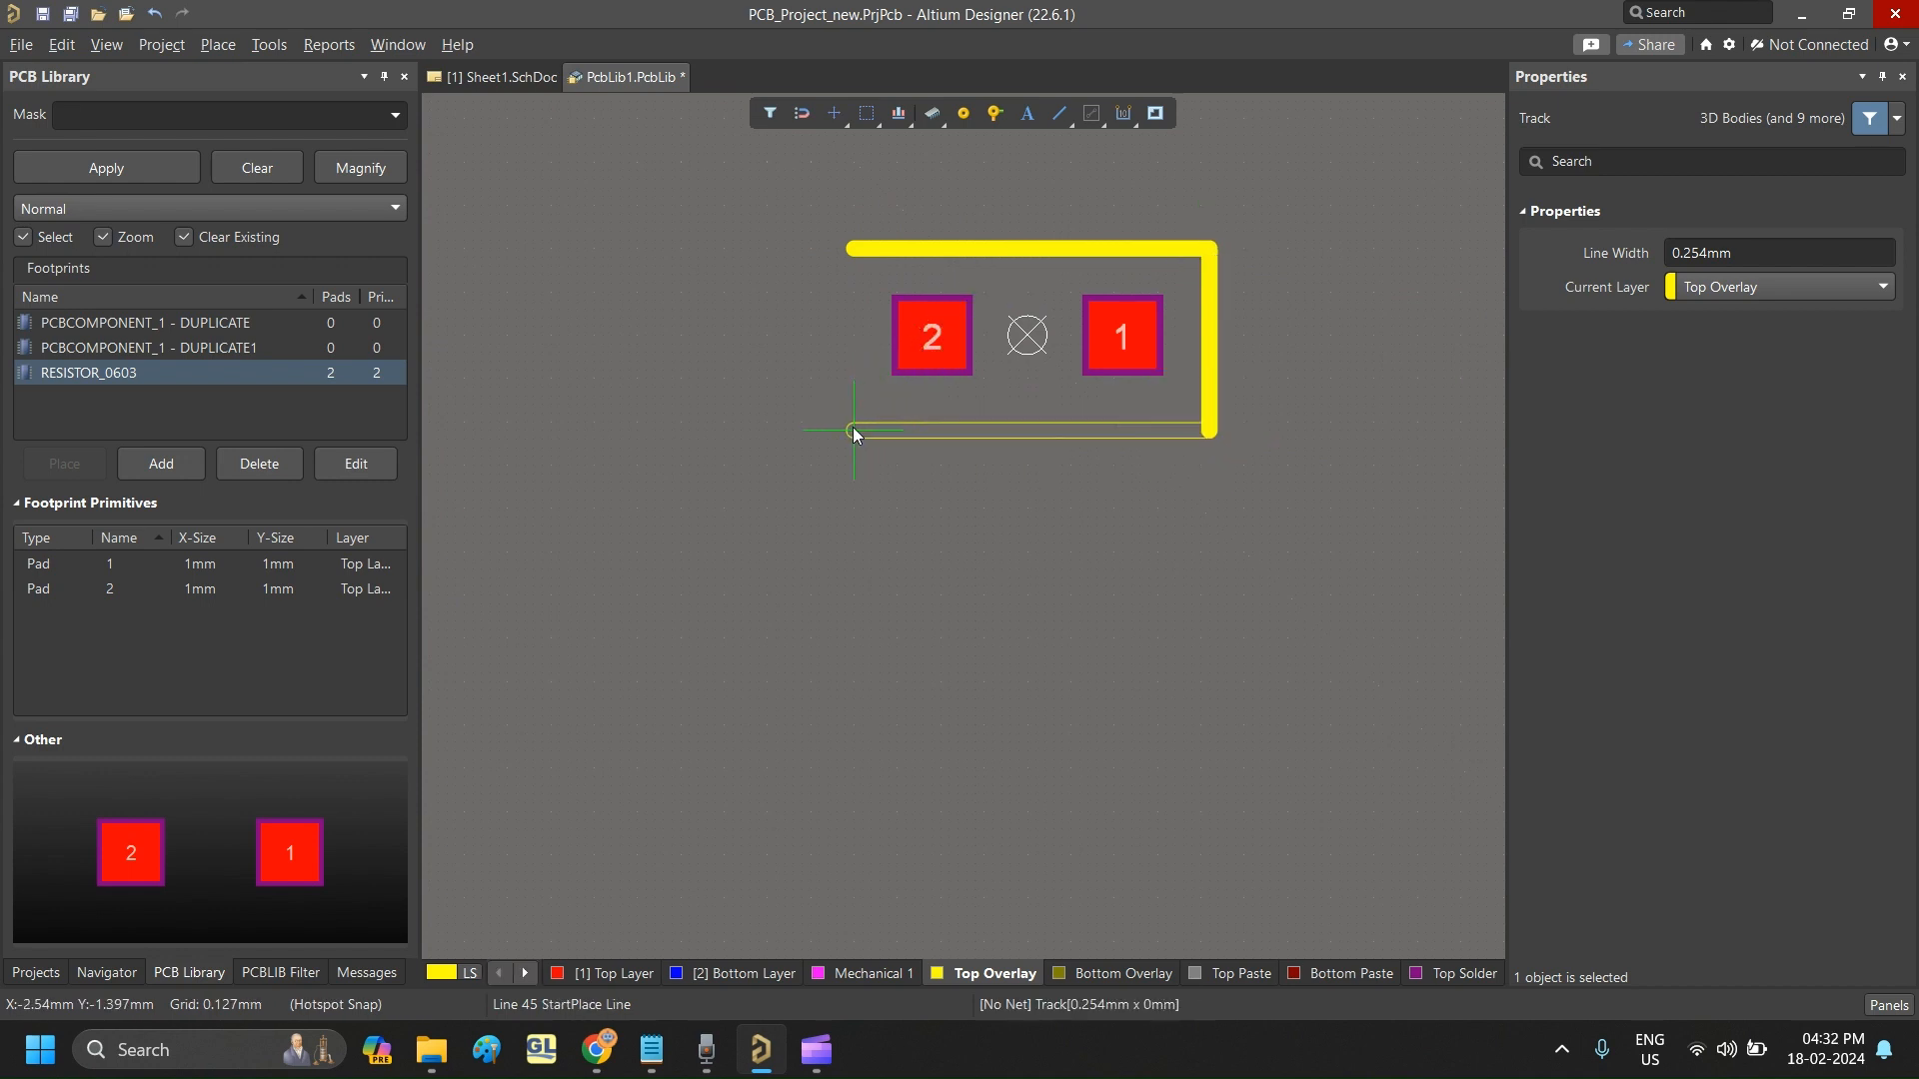
left_click(862, 427)
left_click(860, 425)
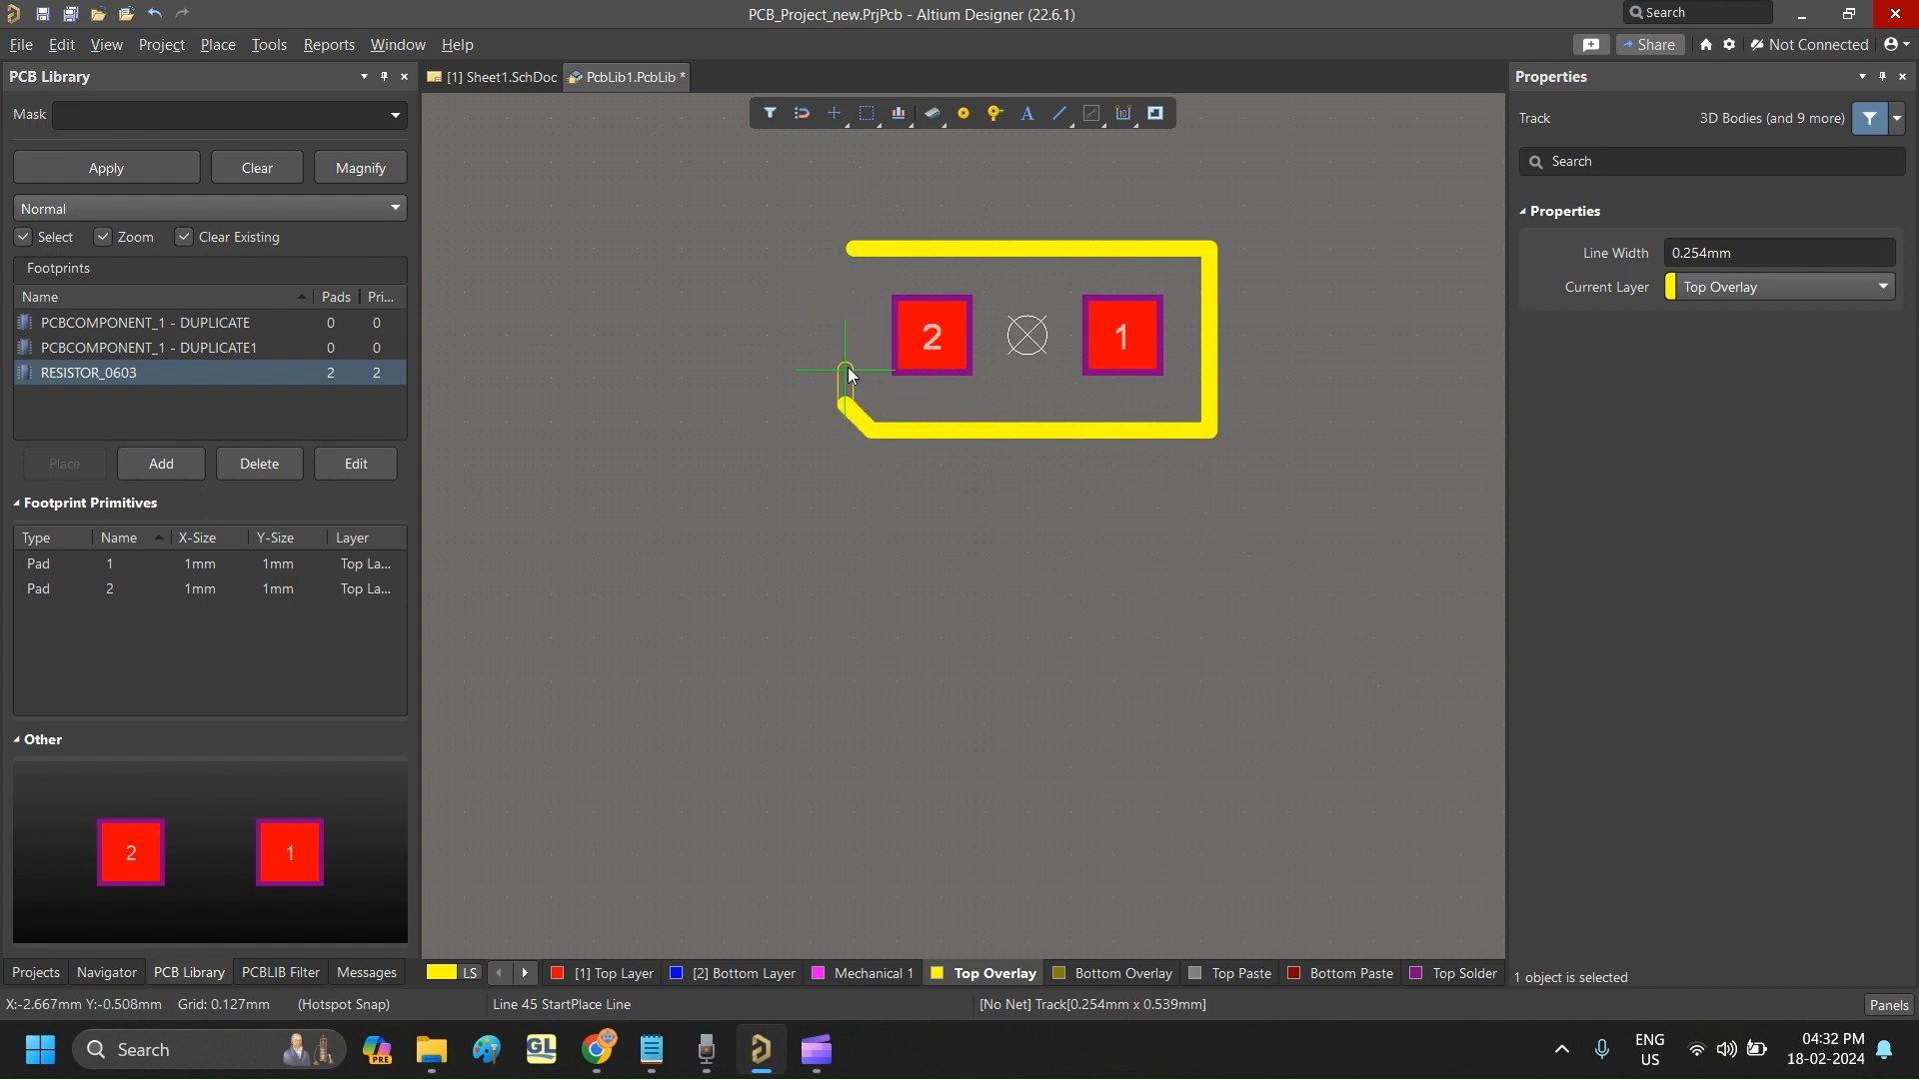
- Close the outline with a vertical track at X about -2.54 mm down to the diagonal corner, and save the PCB library
left_click(855, 252)
right_click(856, 252)
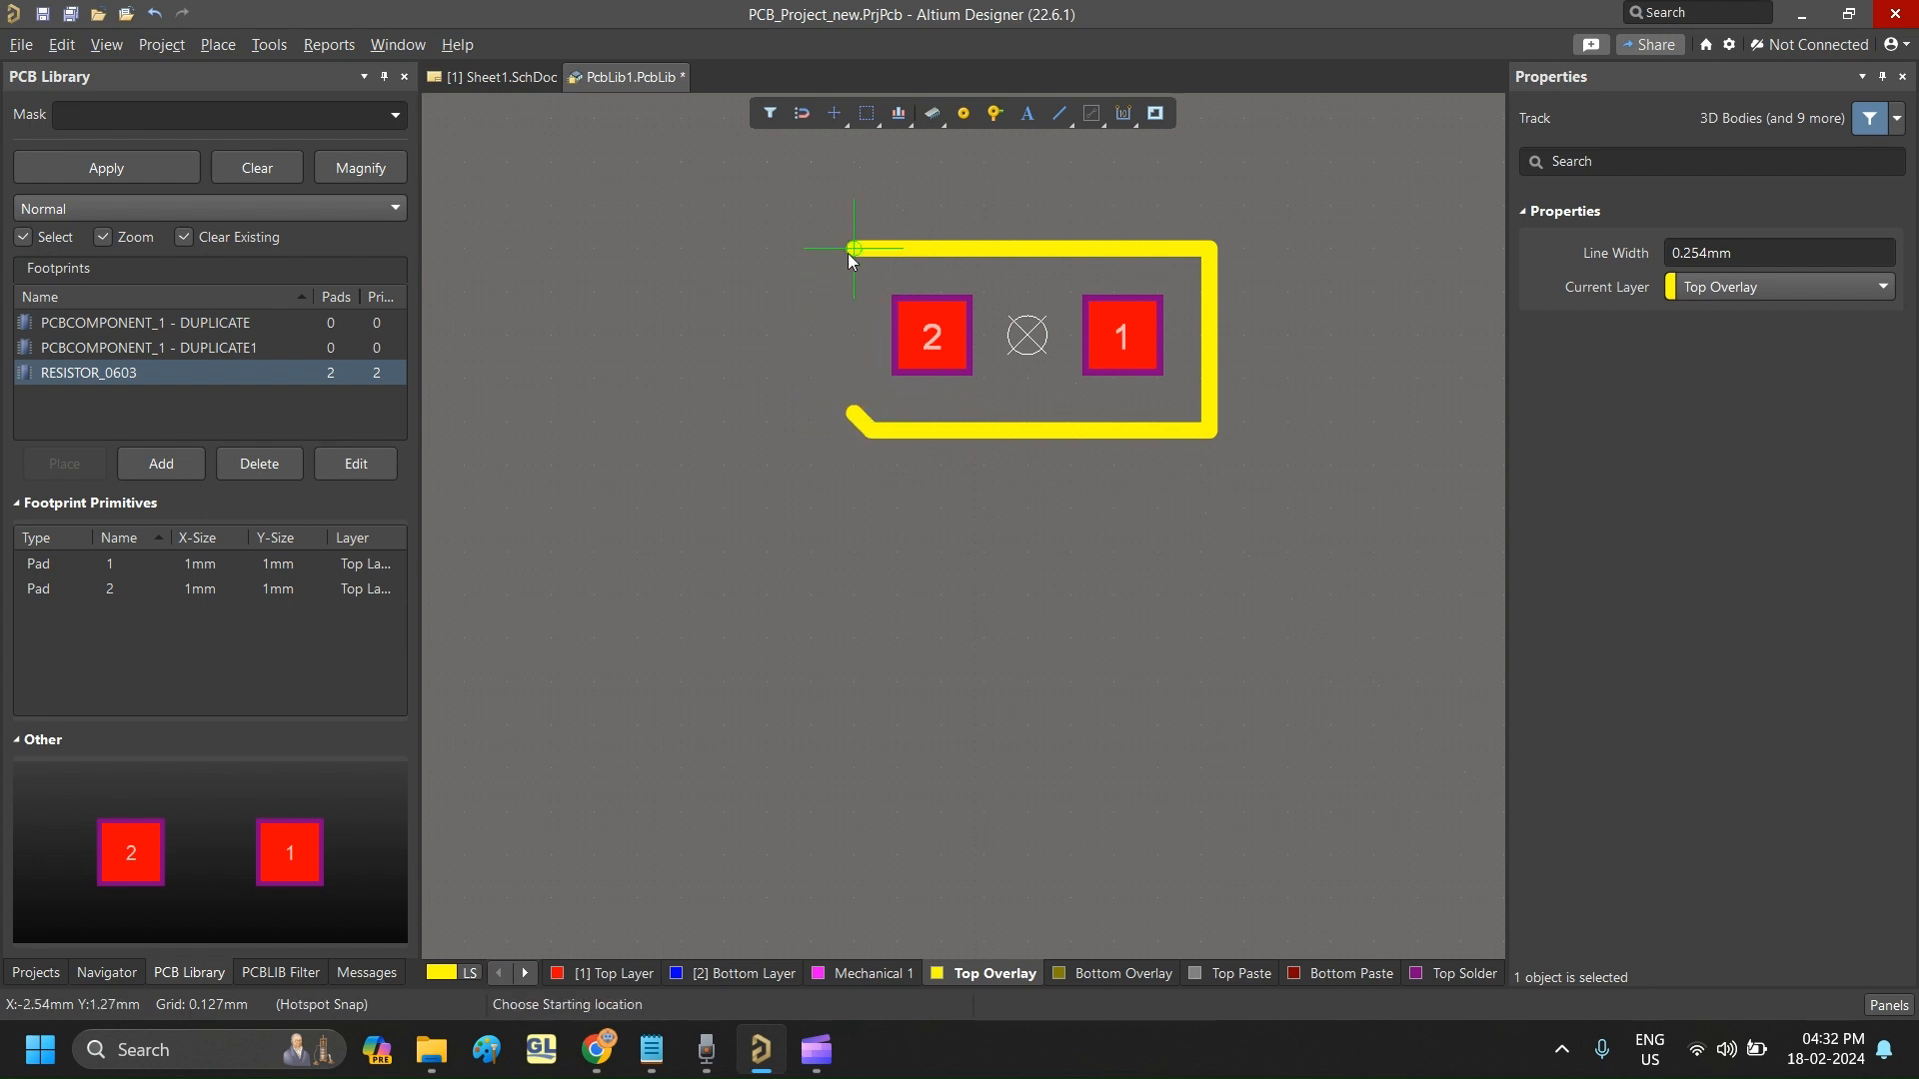
left_click(856, 248)
left_click(854, 413)
right_click(855, 413)
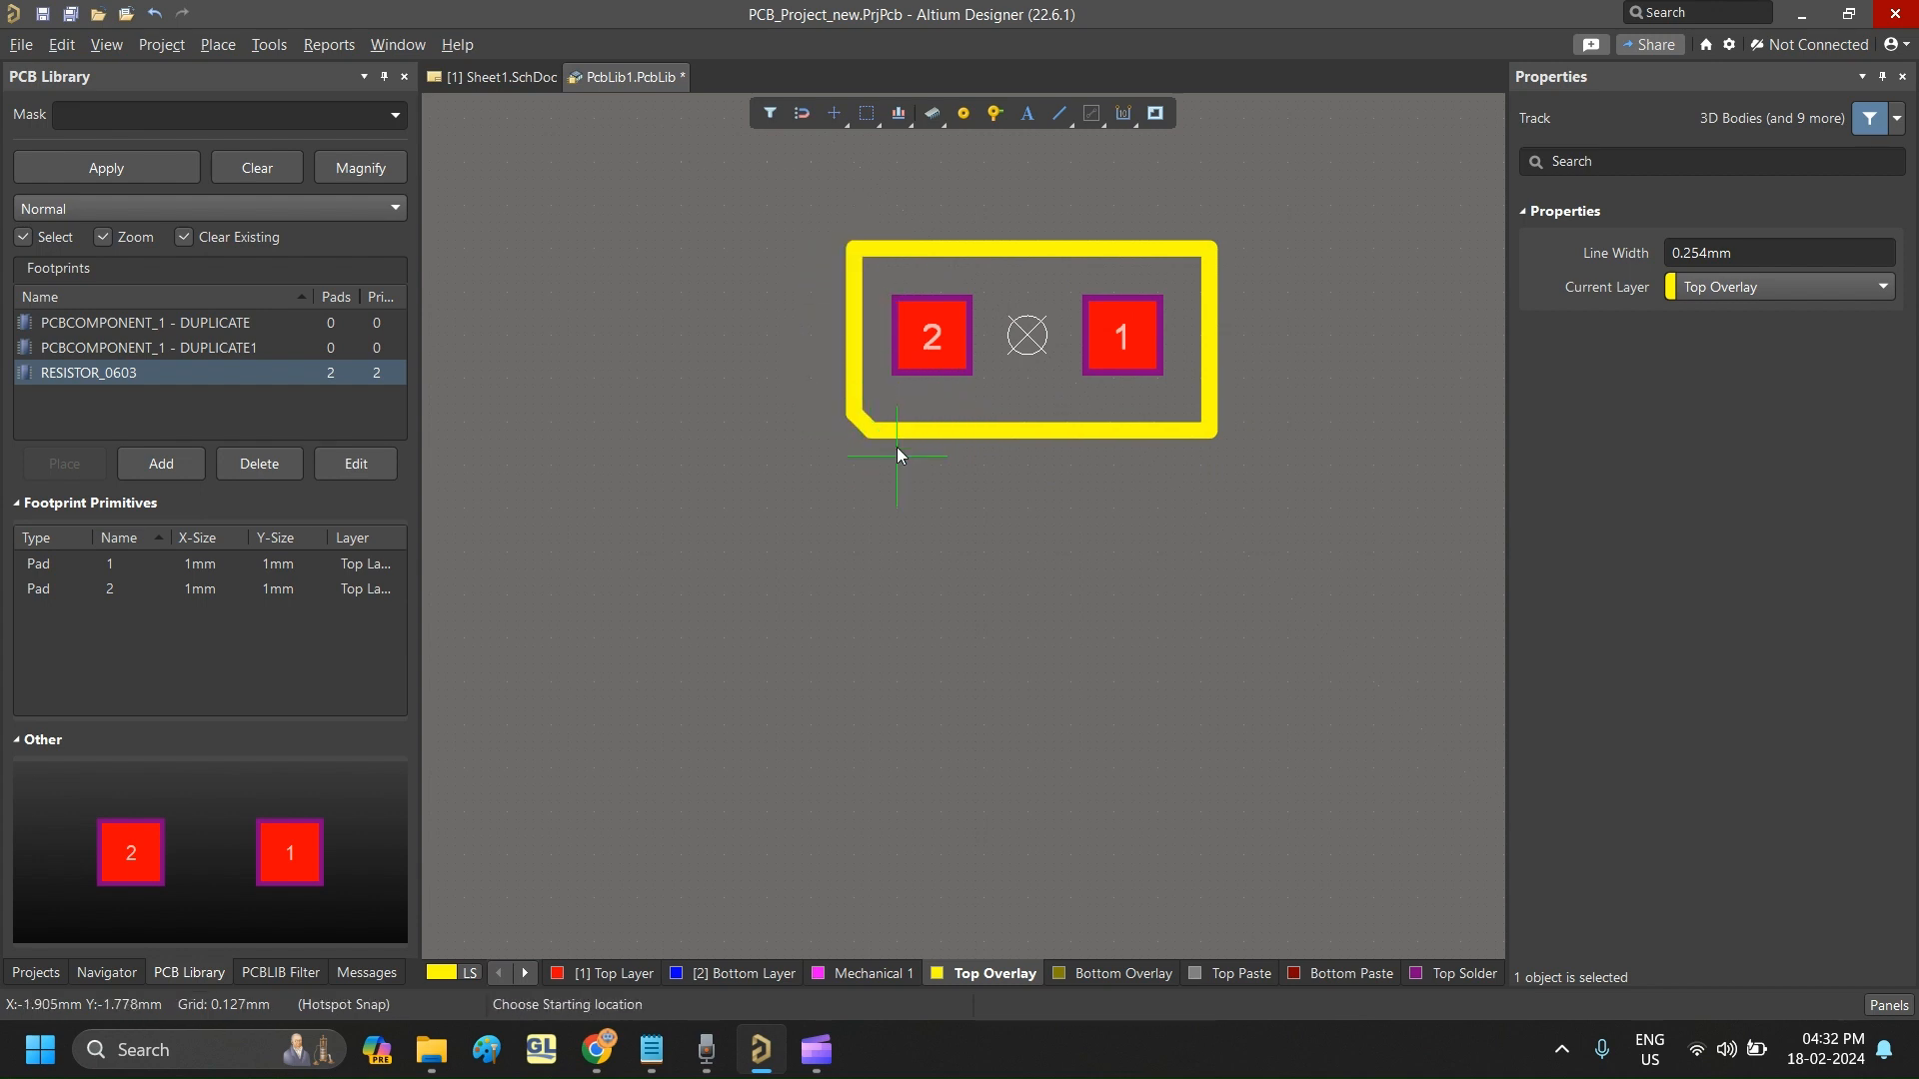
right_click(1106, 470)
left_click(1159, 588)
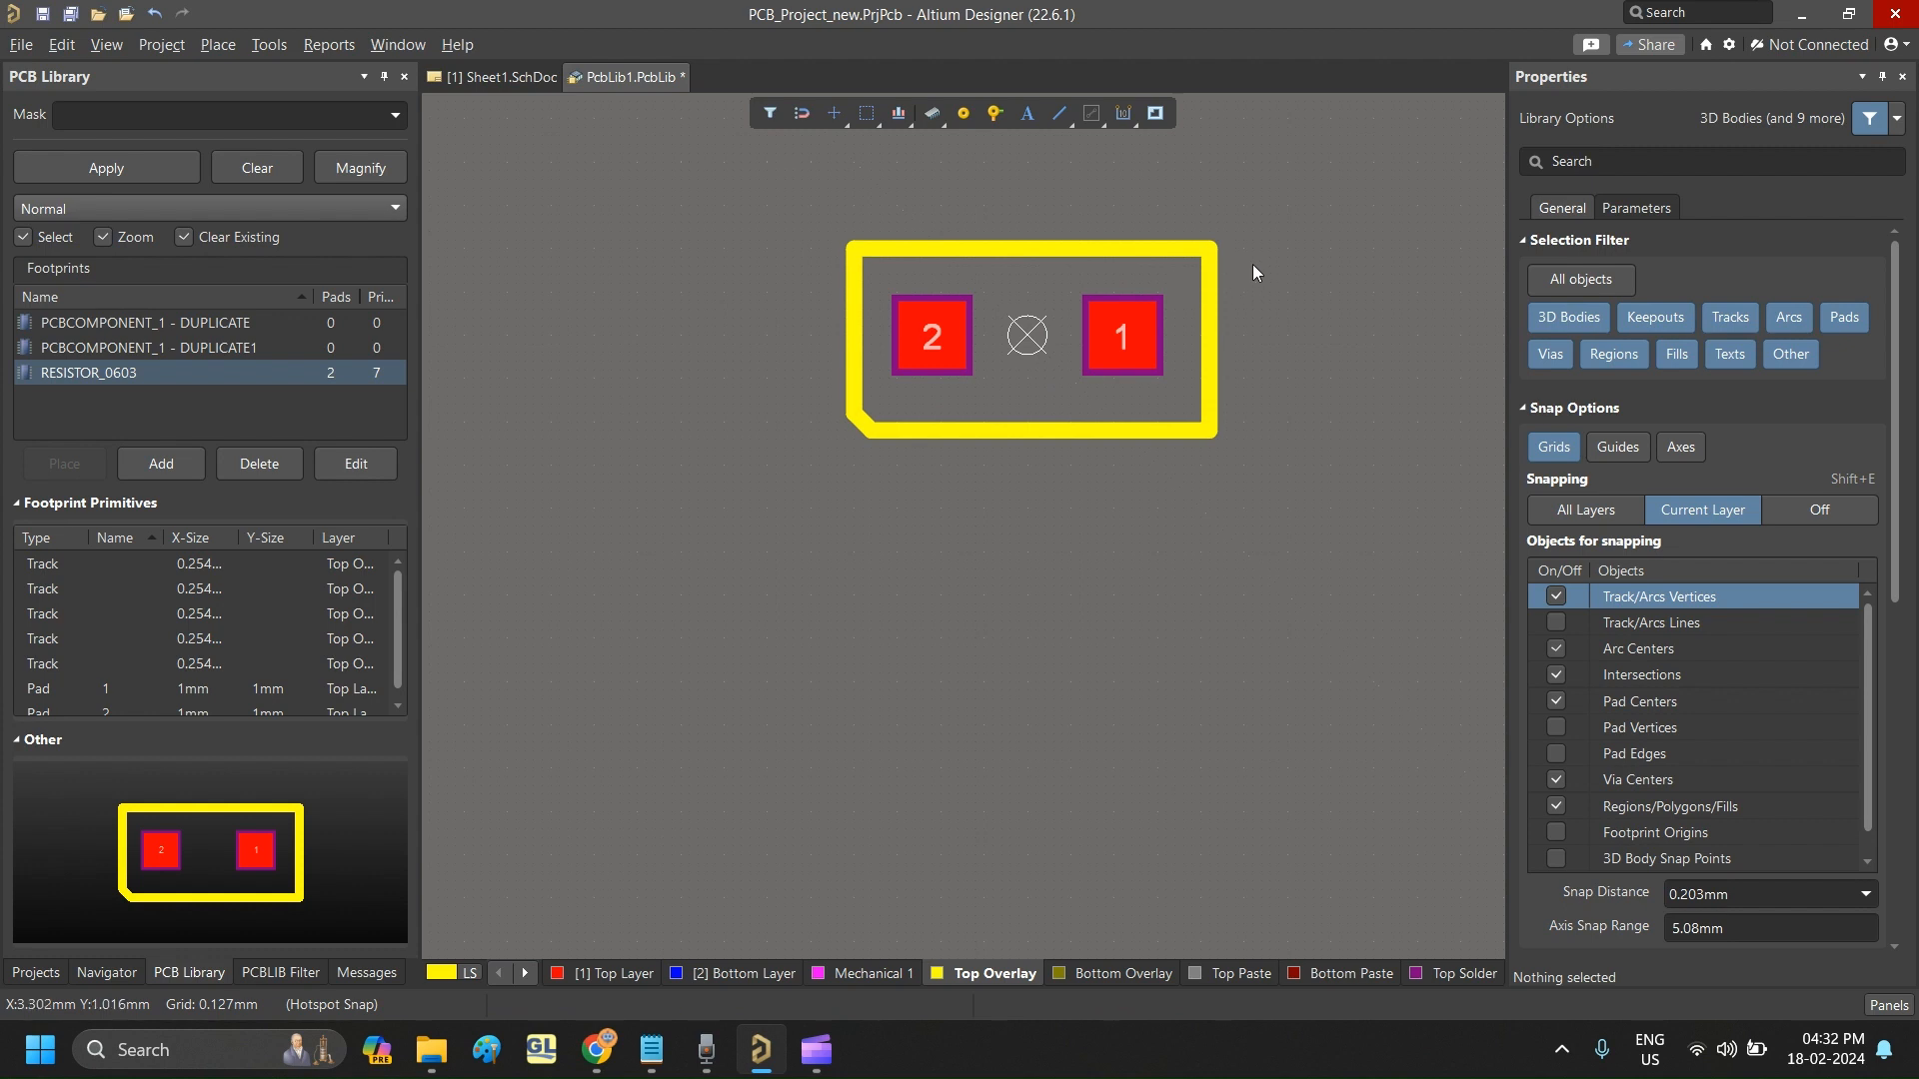
key("ctrl+s")
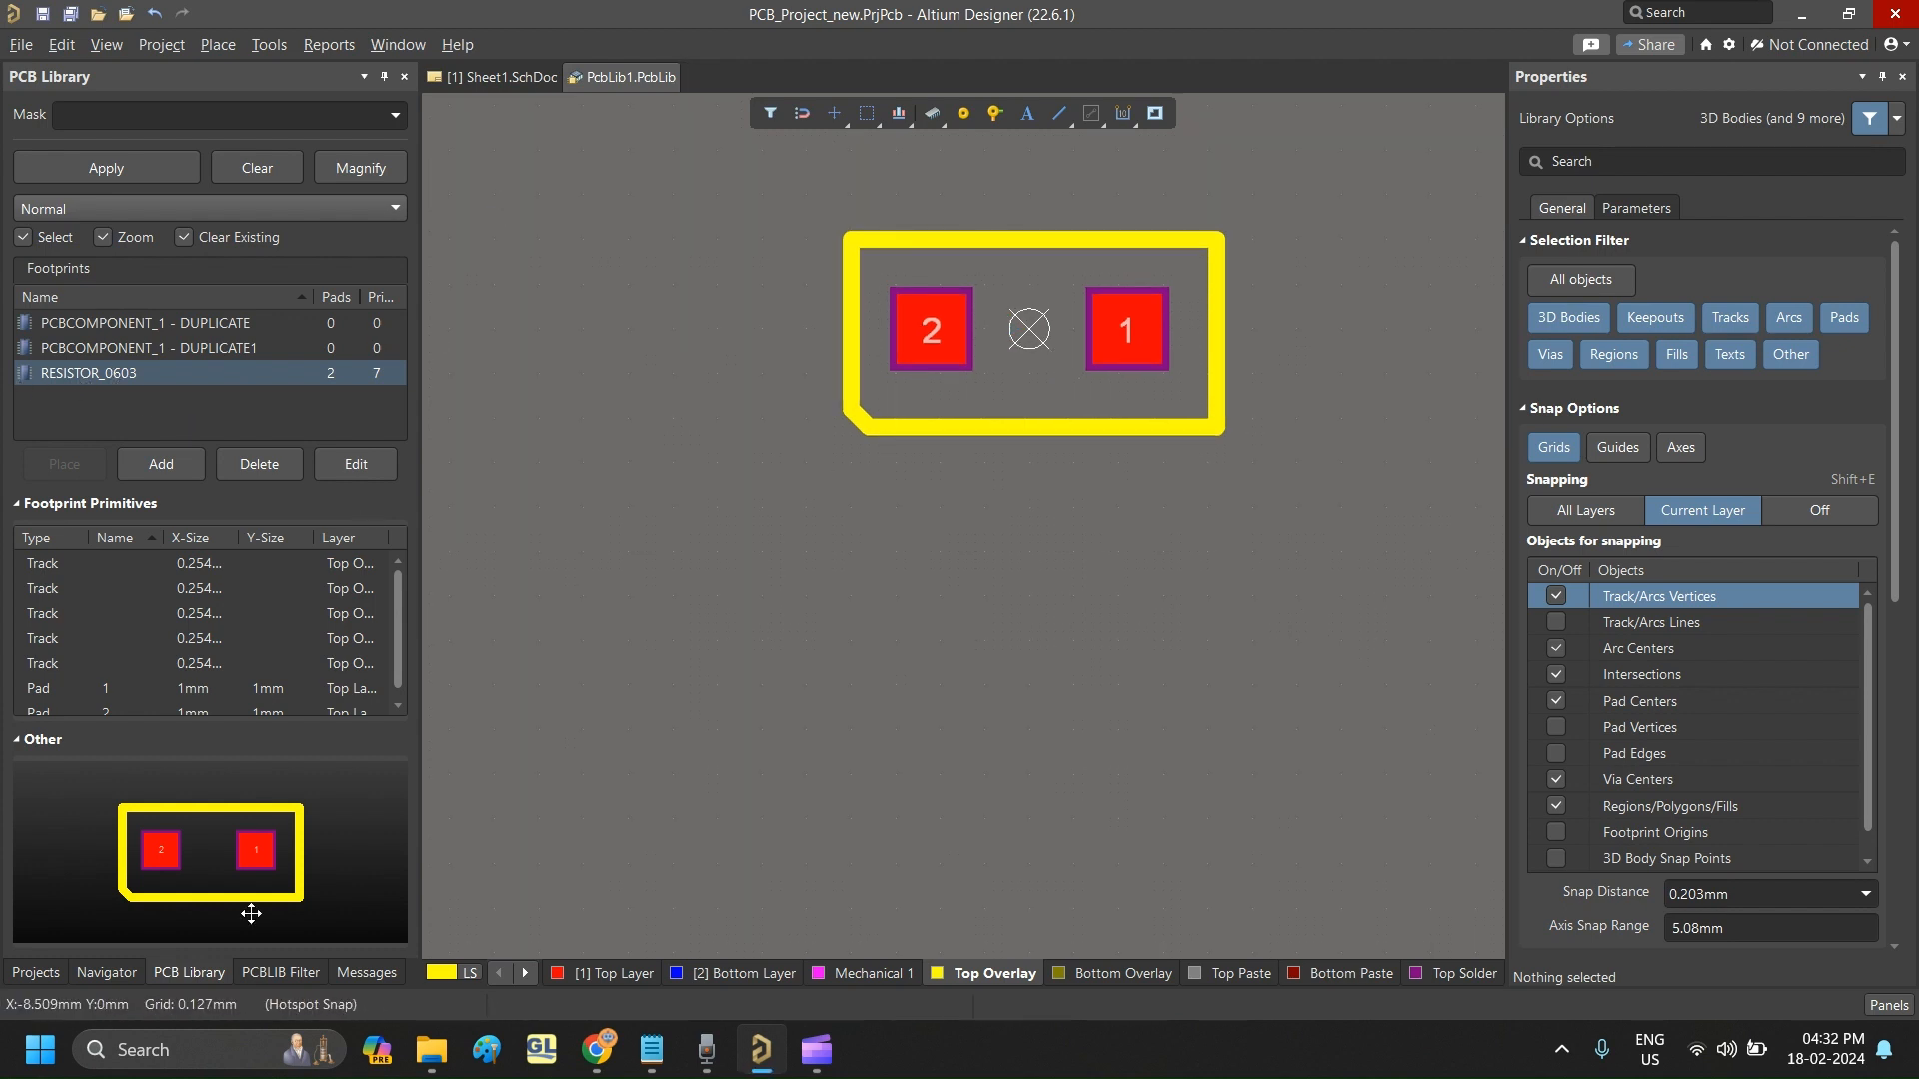
- Open Schlib1.SchLib from the project and display its Resistor_1 component
left_click(36, 973)
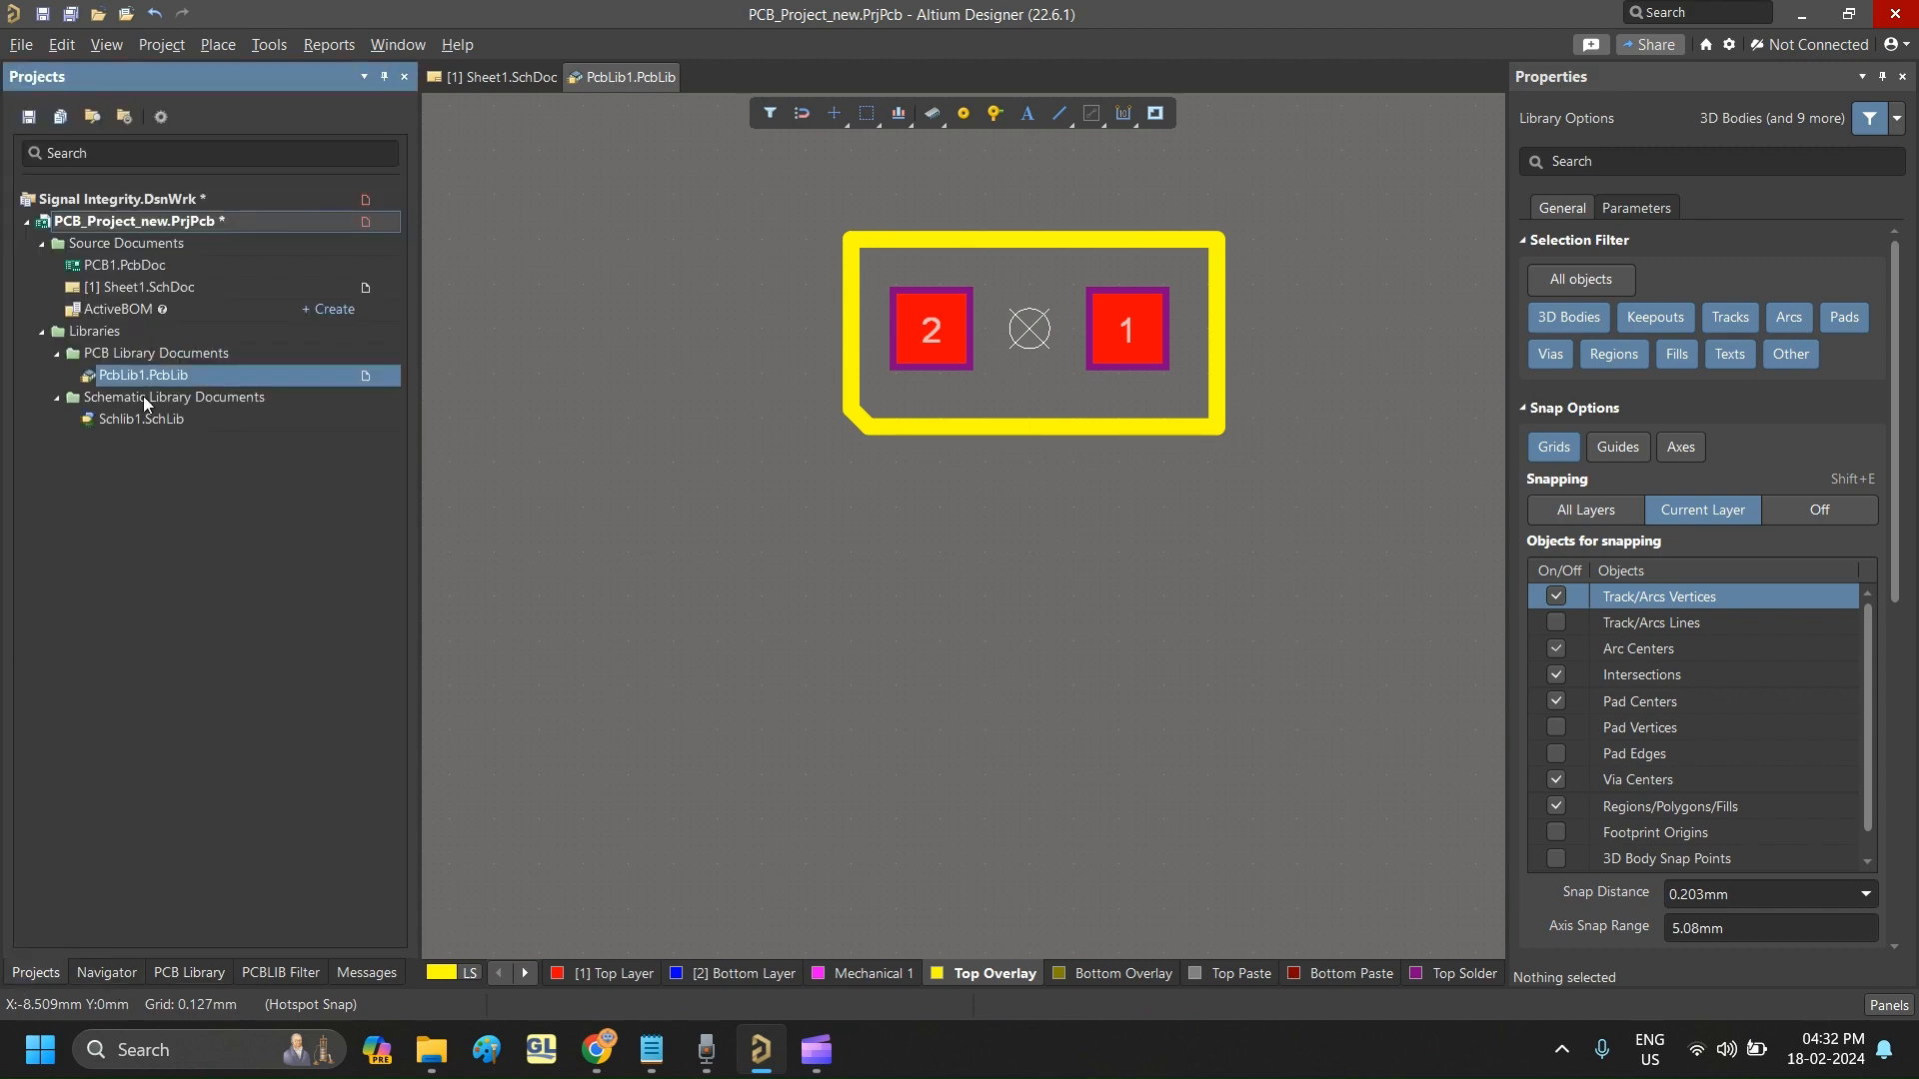
left_click(136, 420)
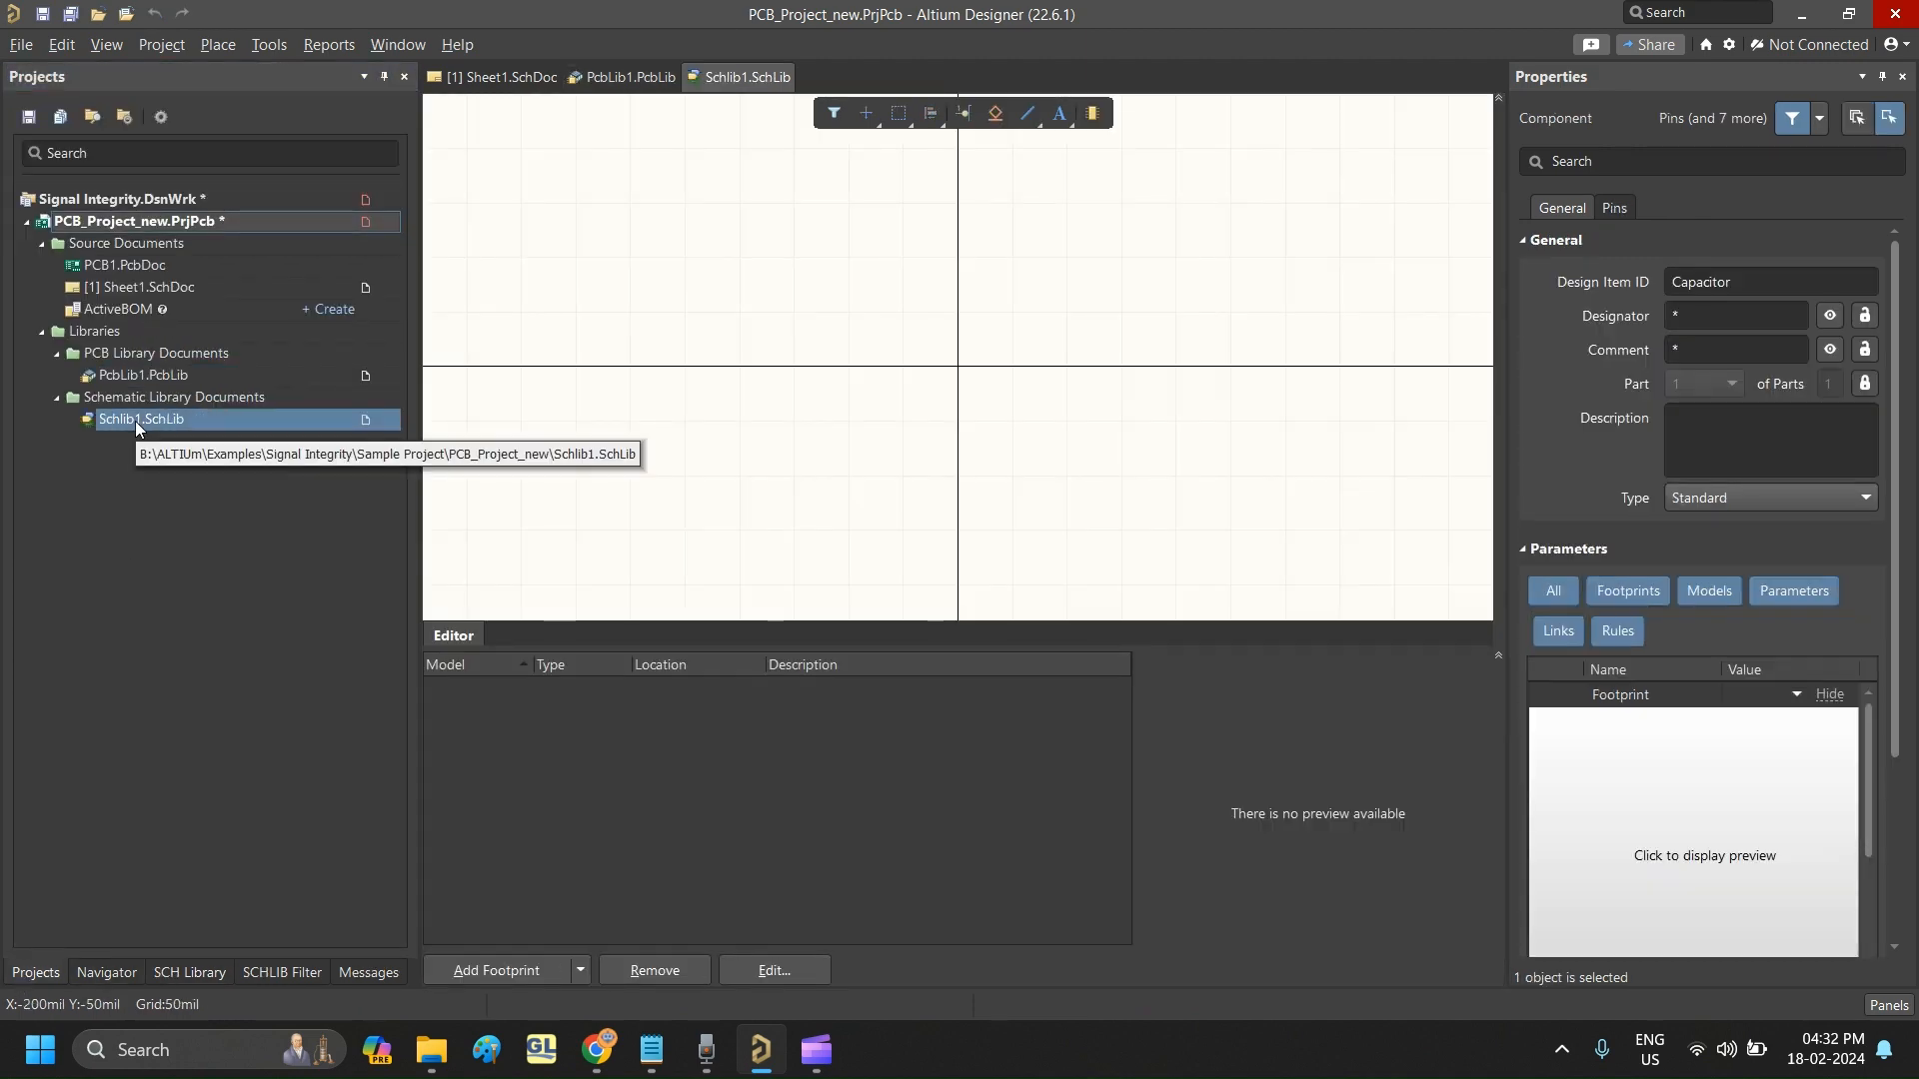
left_click(188, 973)
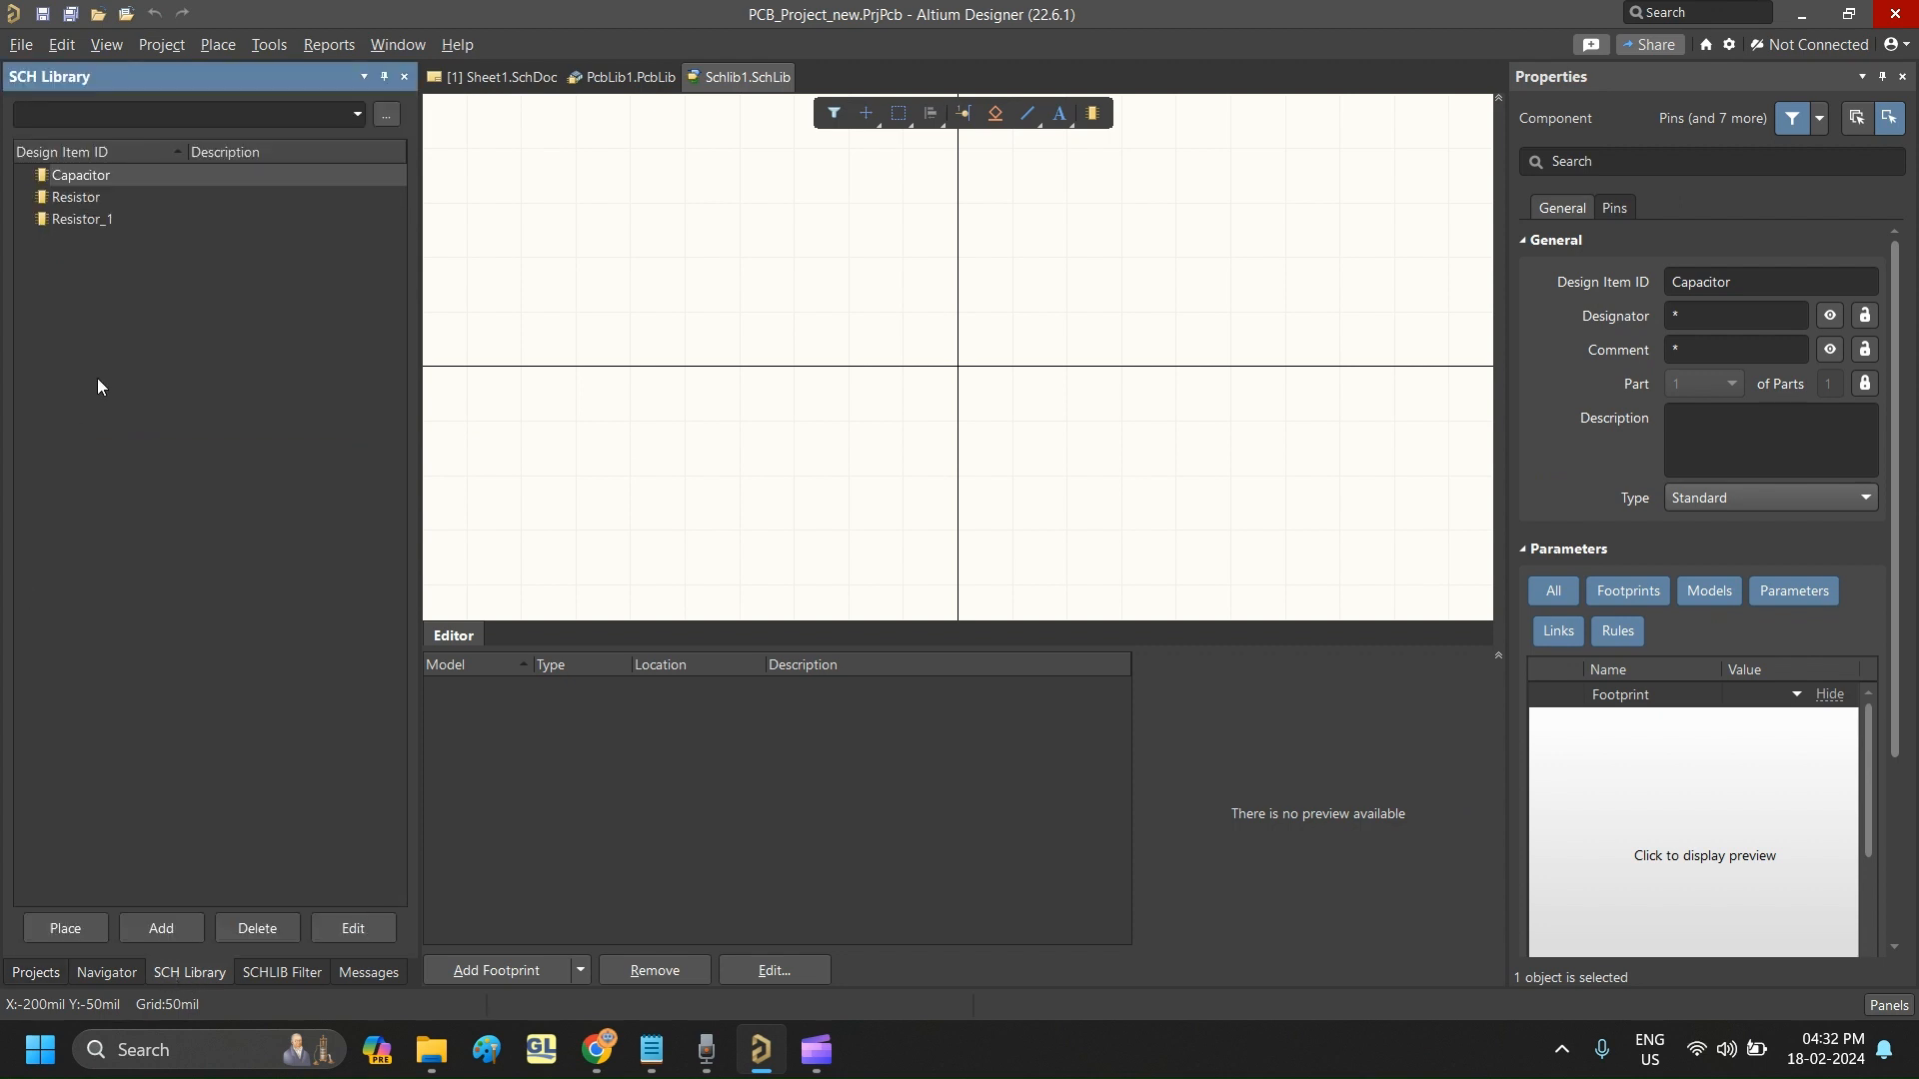
left_click(80, 215)
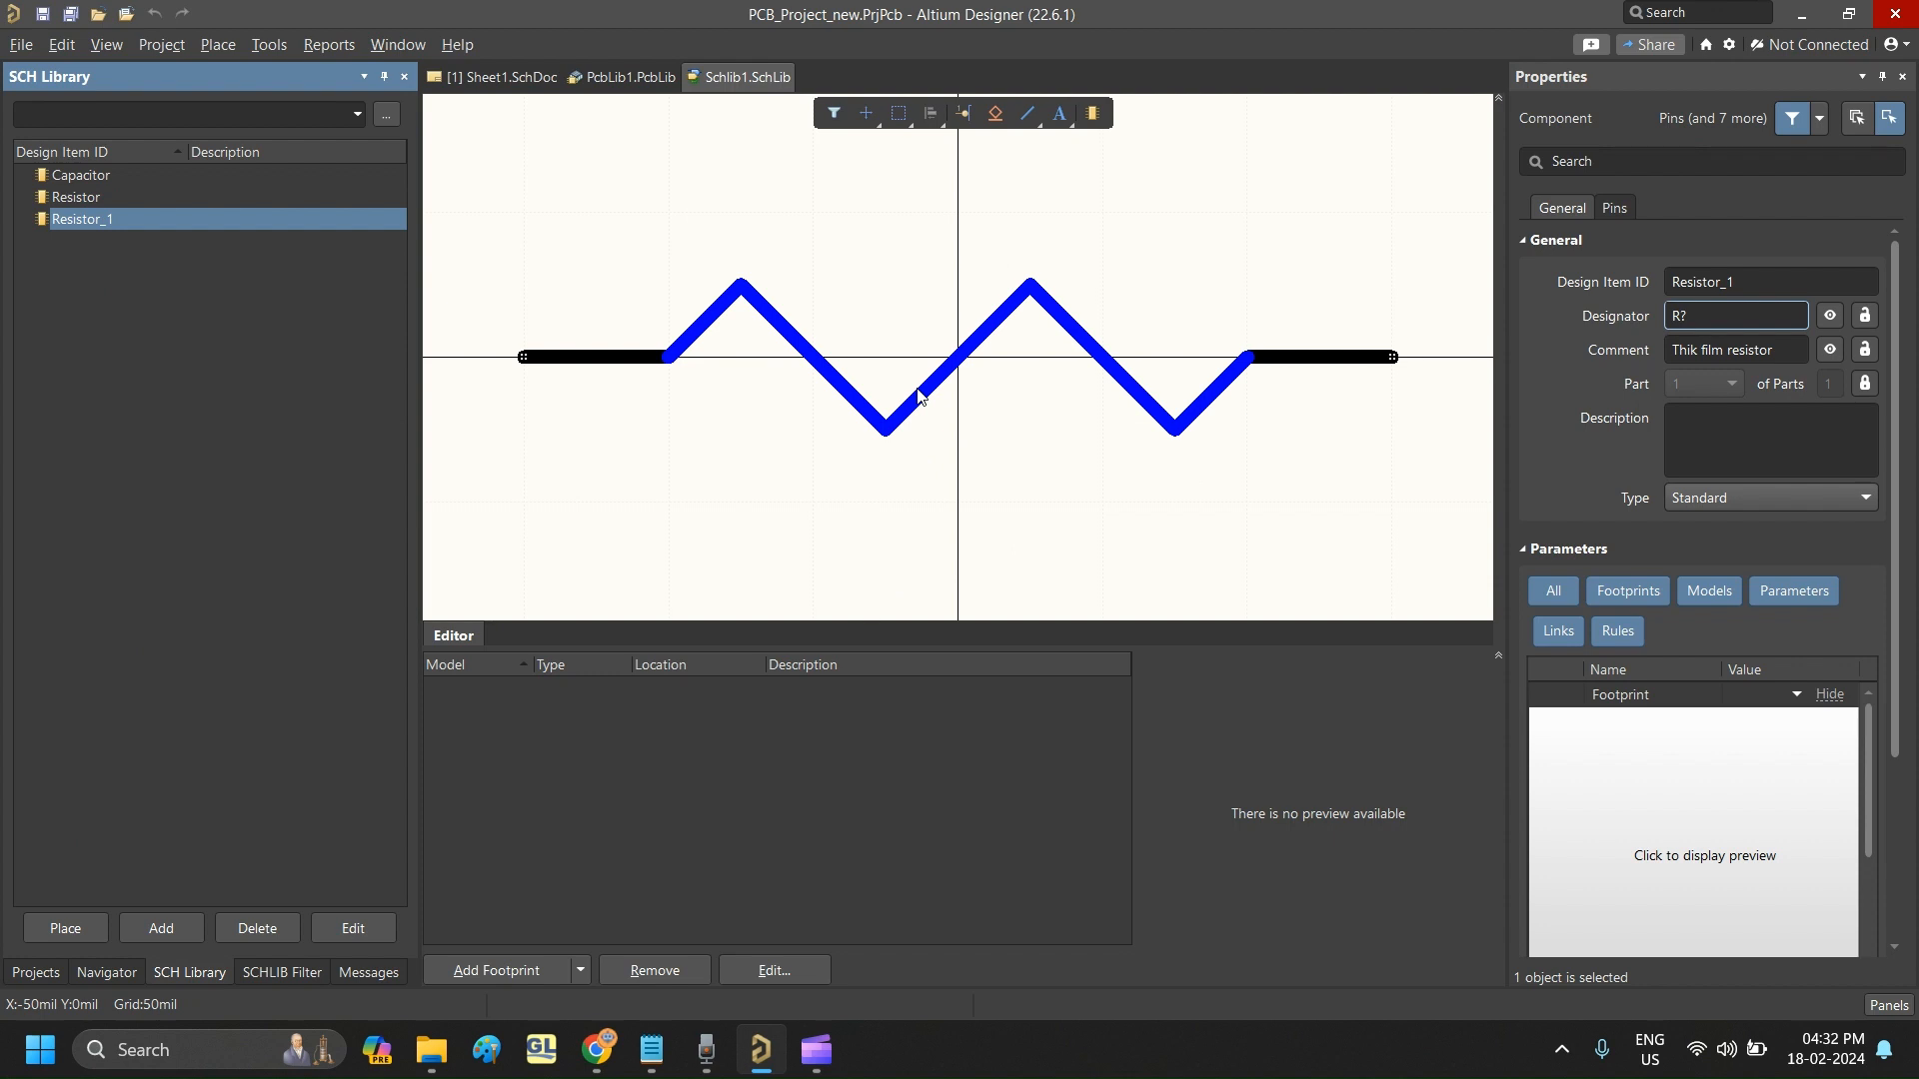
- Add the Resistor_0603 footprint from PcbLib1.PcbLib to the Resistor_1 component
left_click(496, 975)
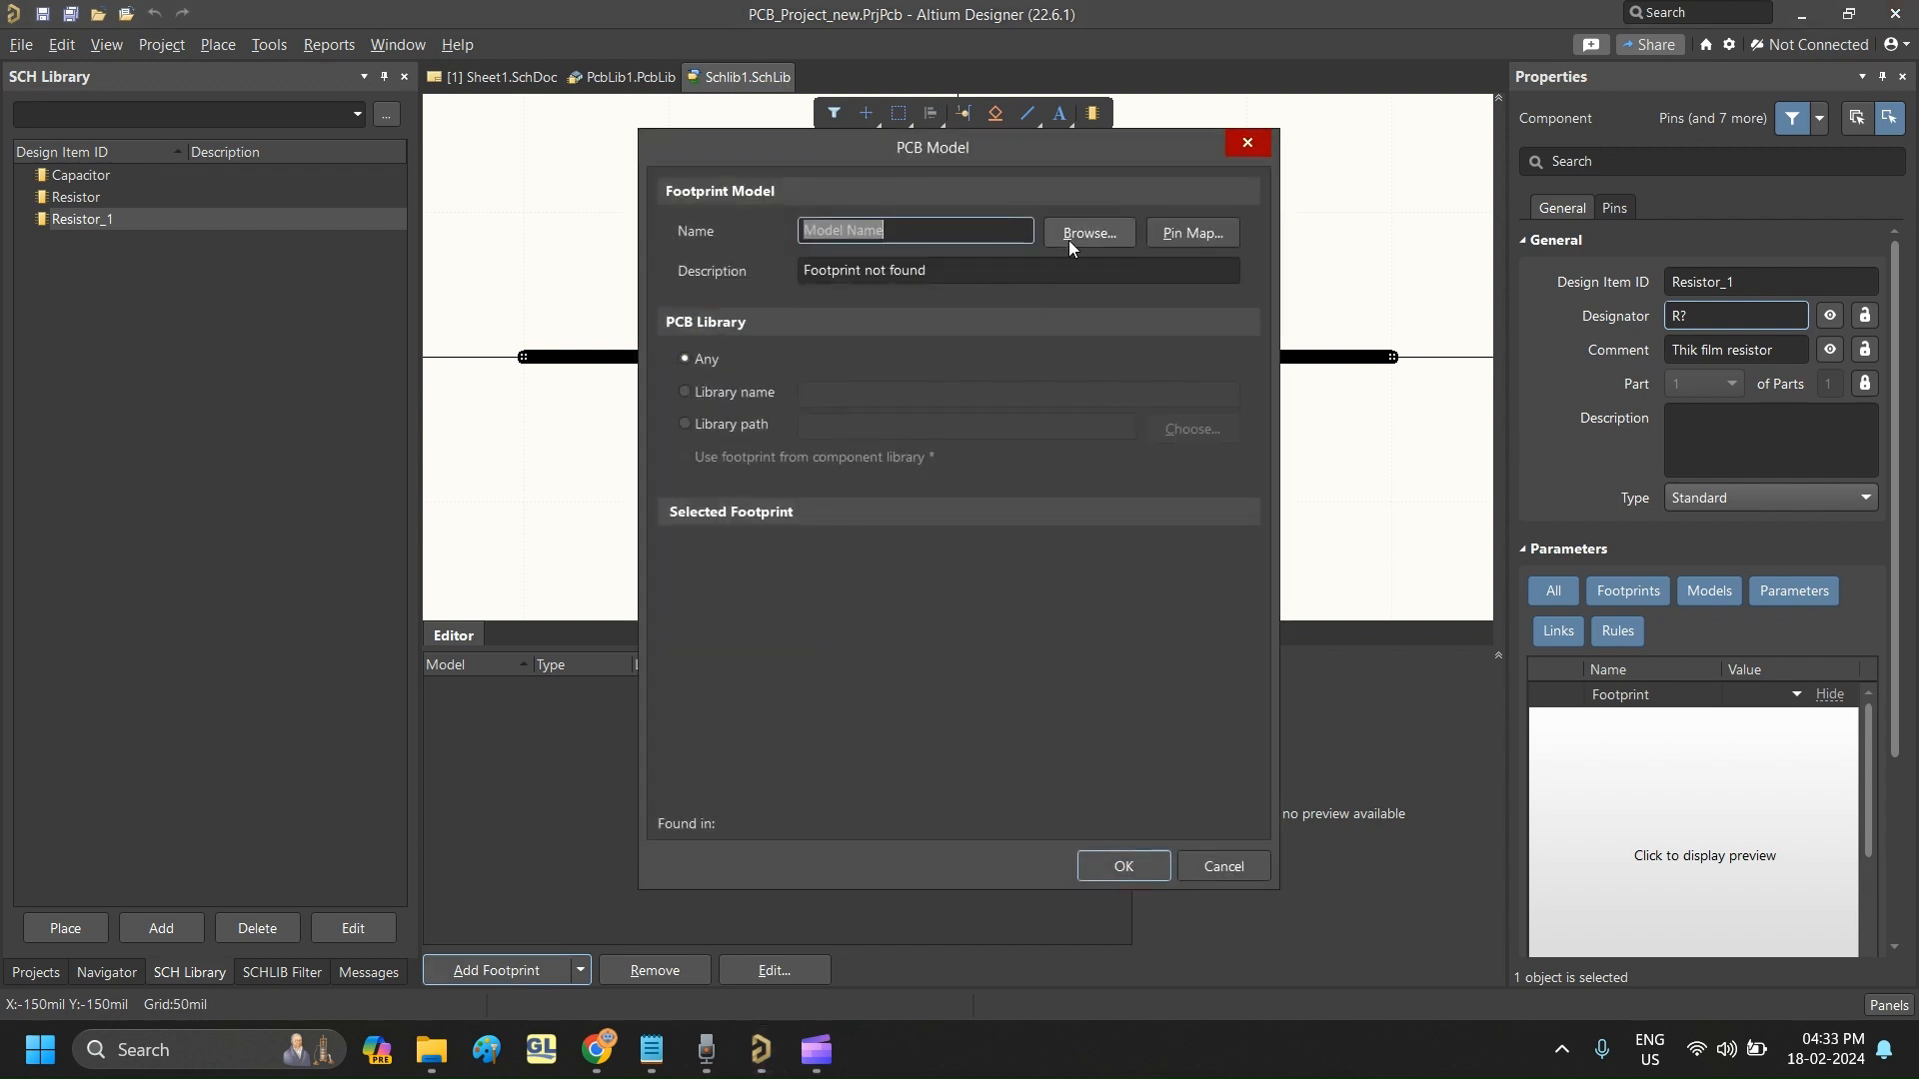
left_click(1069, 236)
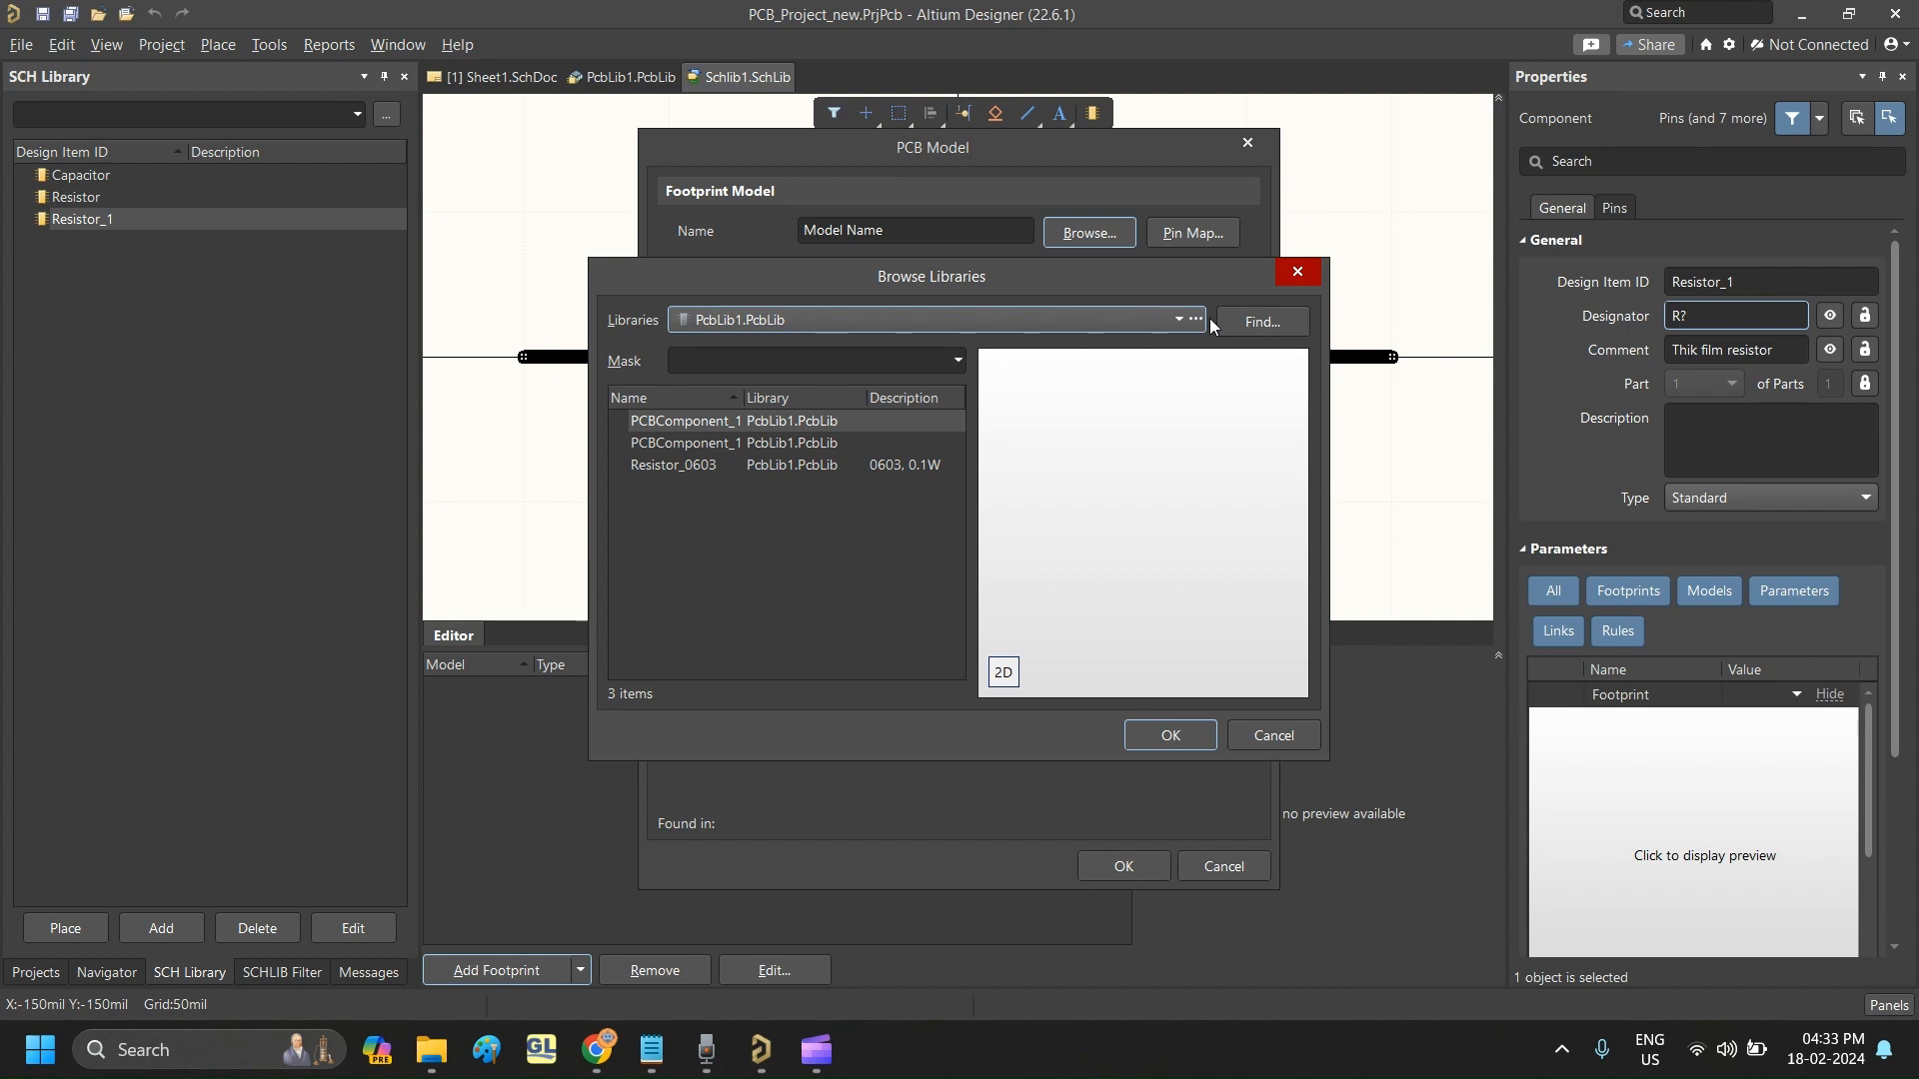
left_click(686, 466)
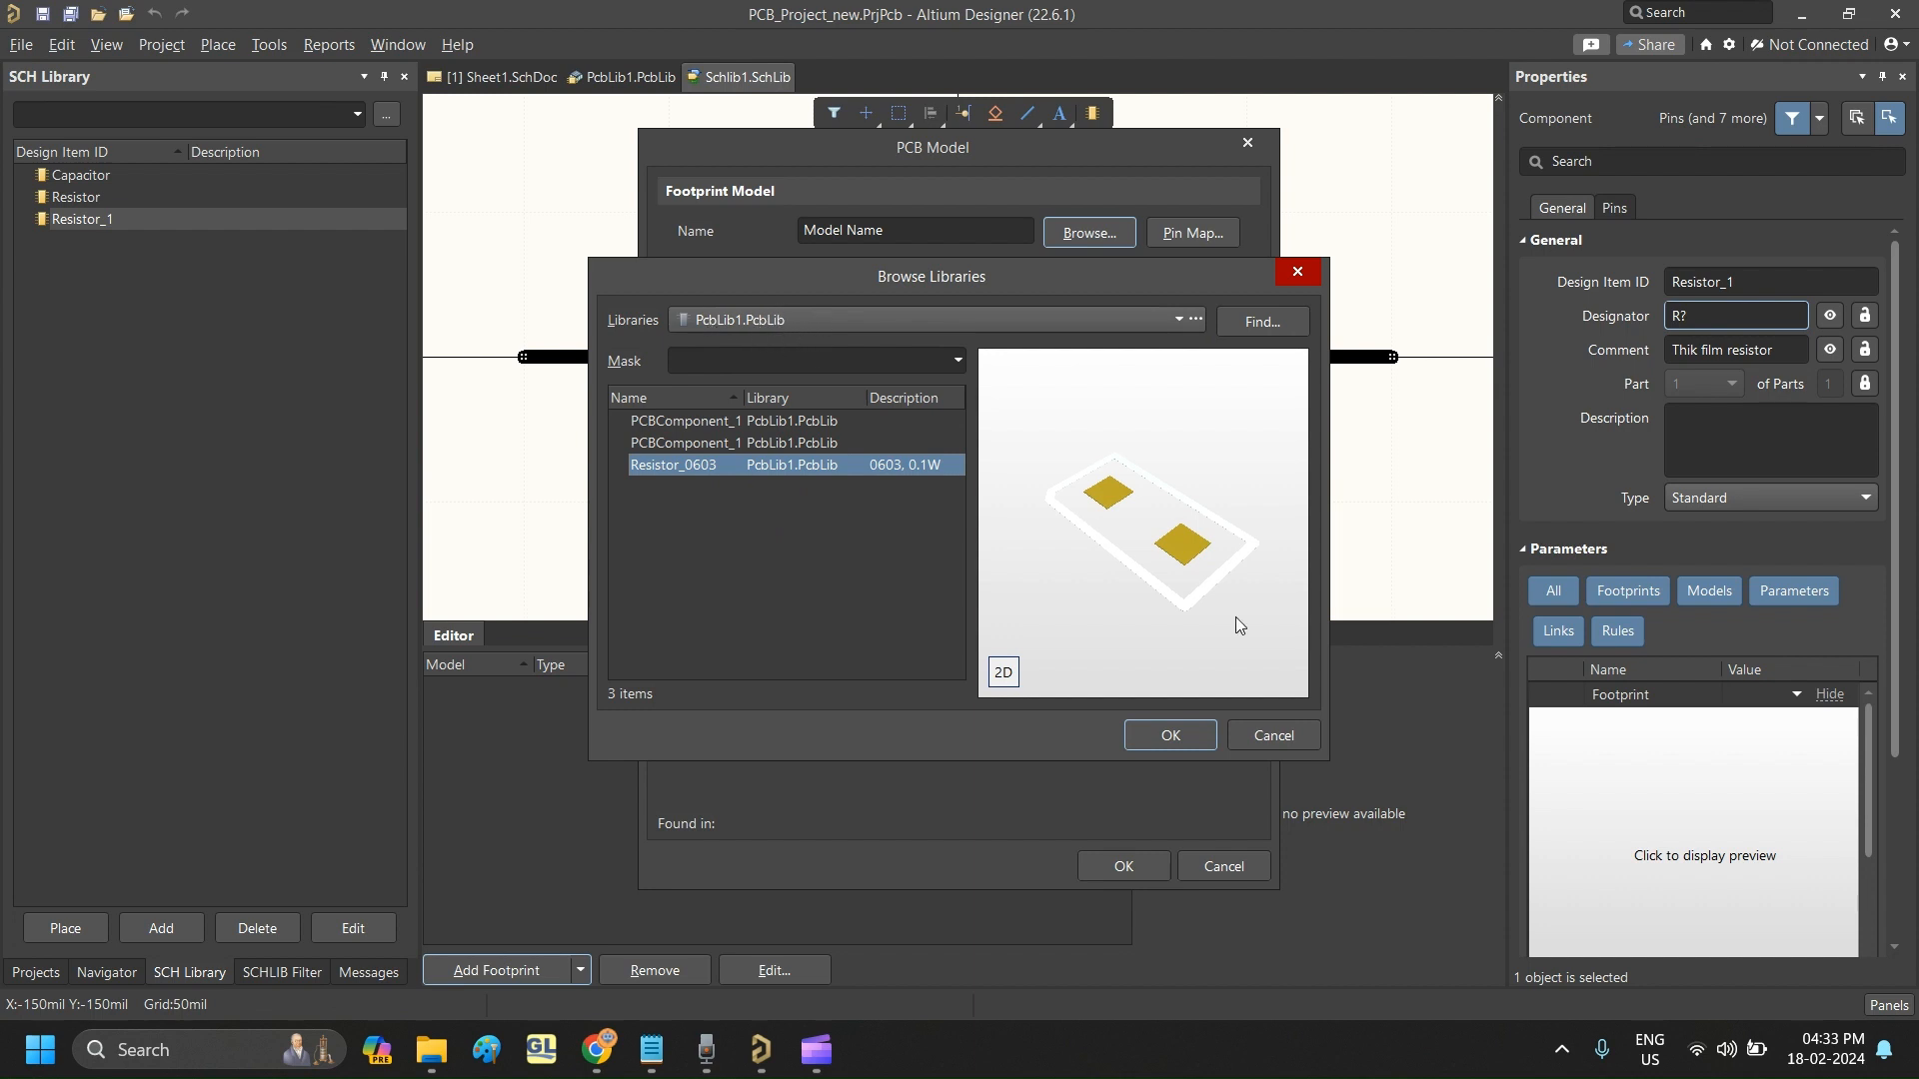
left_click(1171, 736)
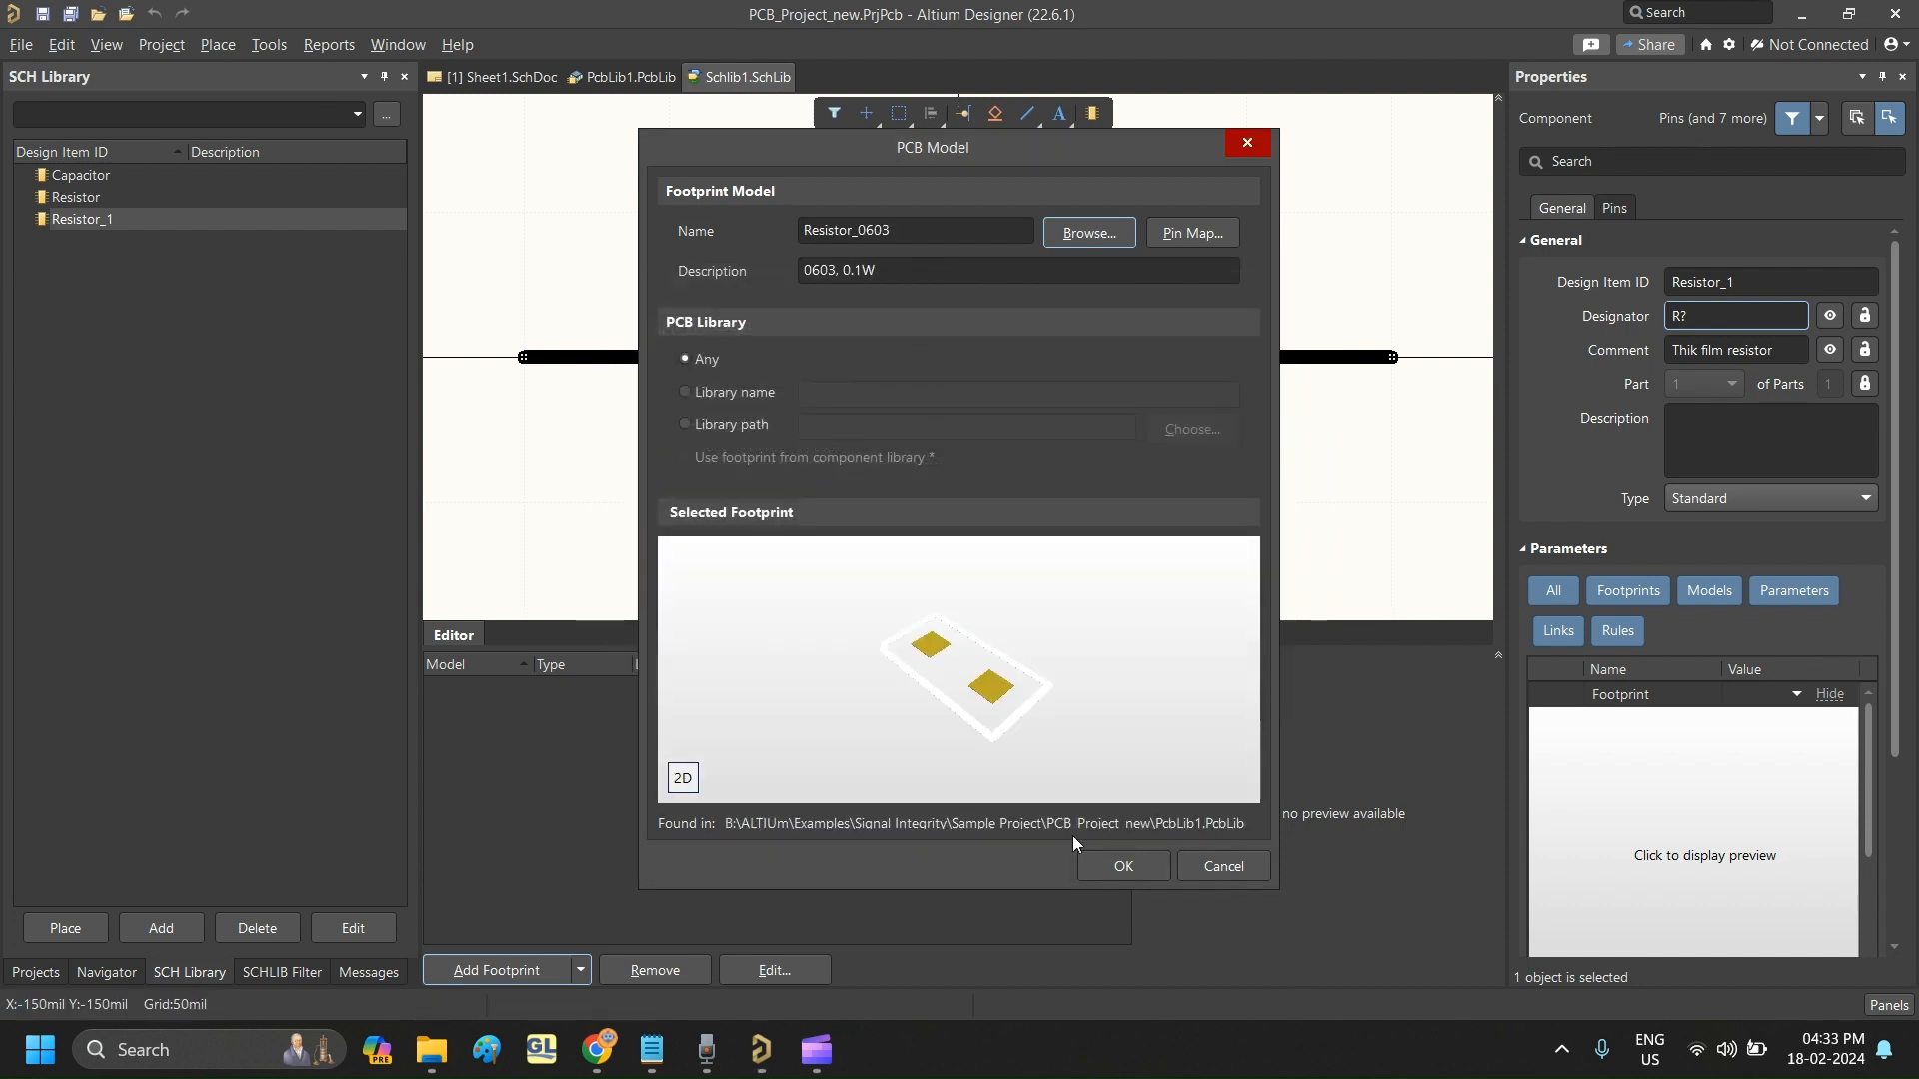
left_click(1141, 866)
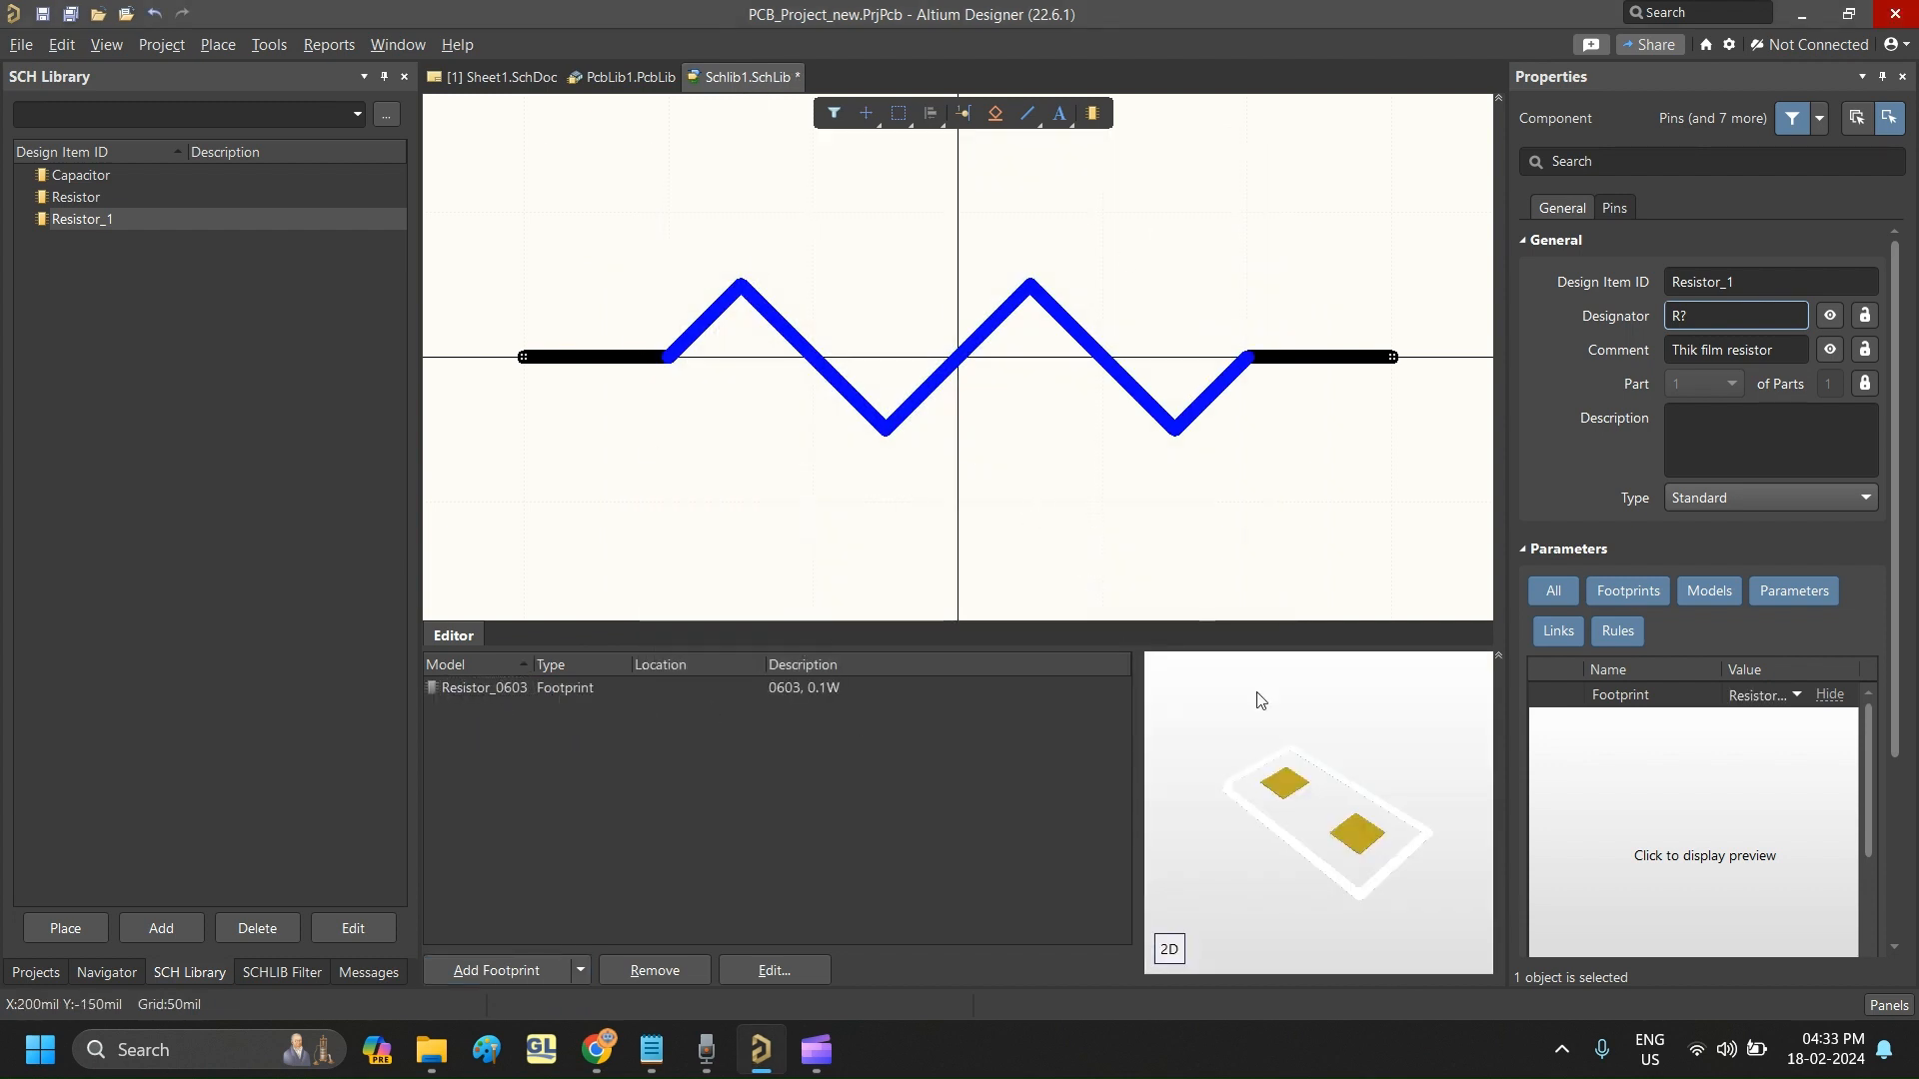
- Save the schematic library Schlib1.SchLib
right_click(746, 84)
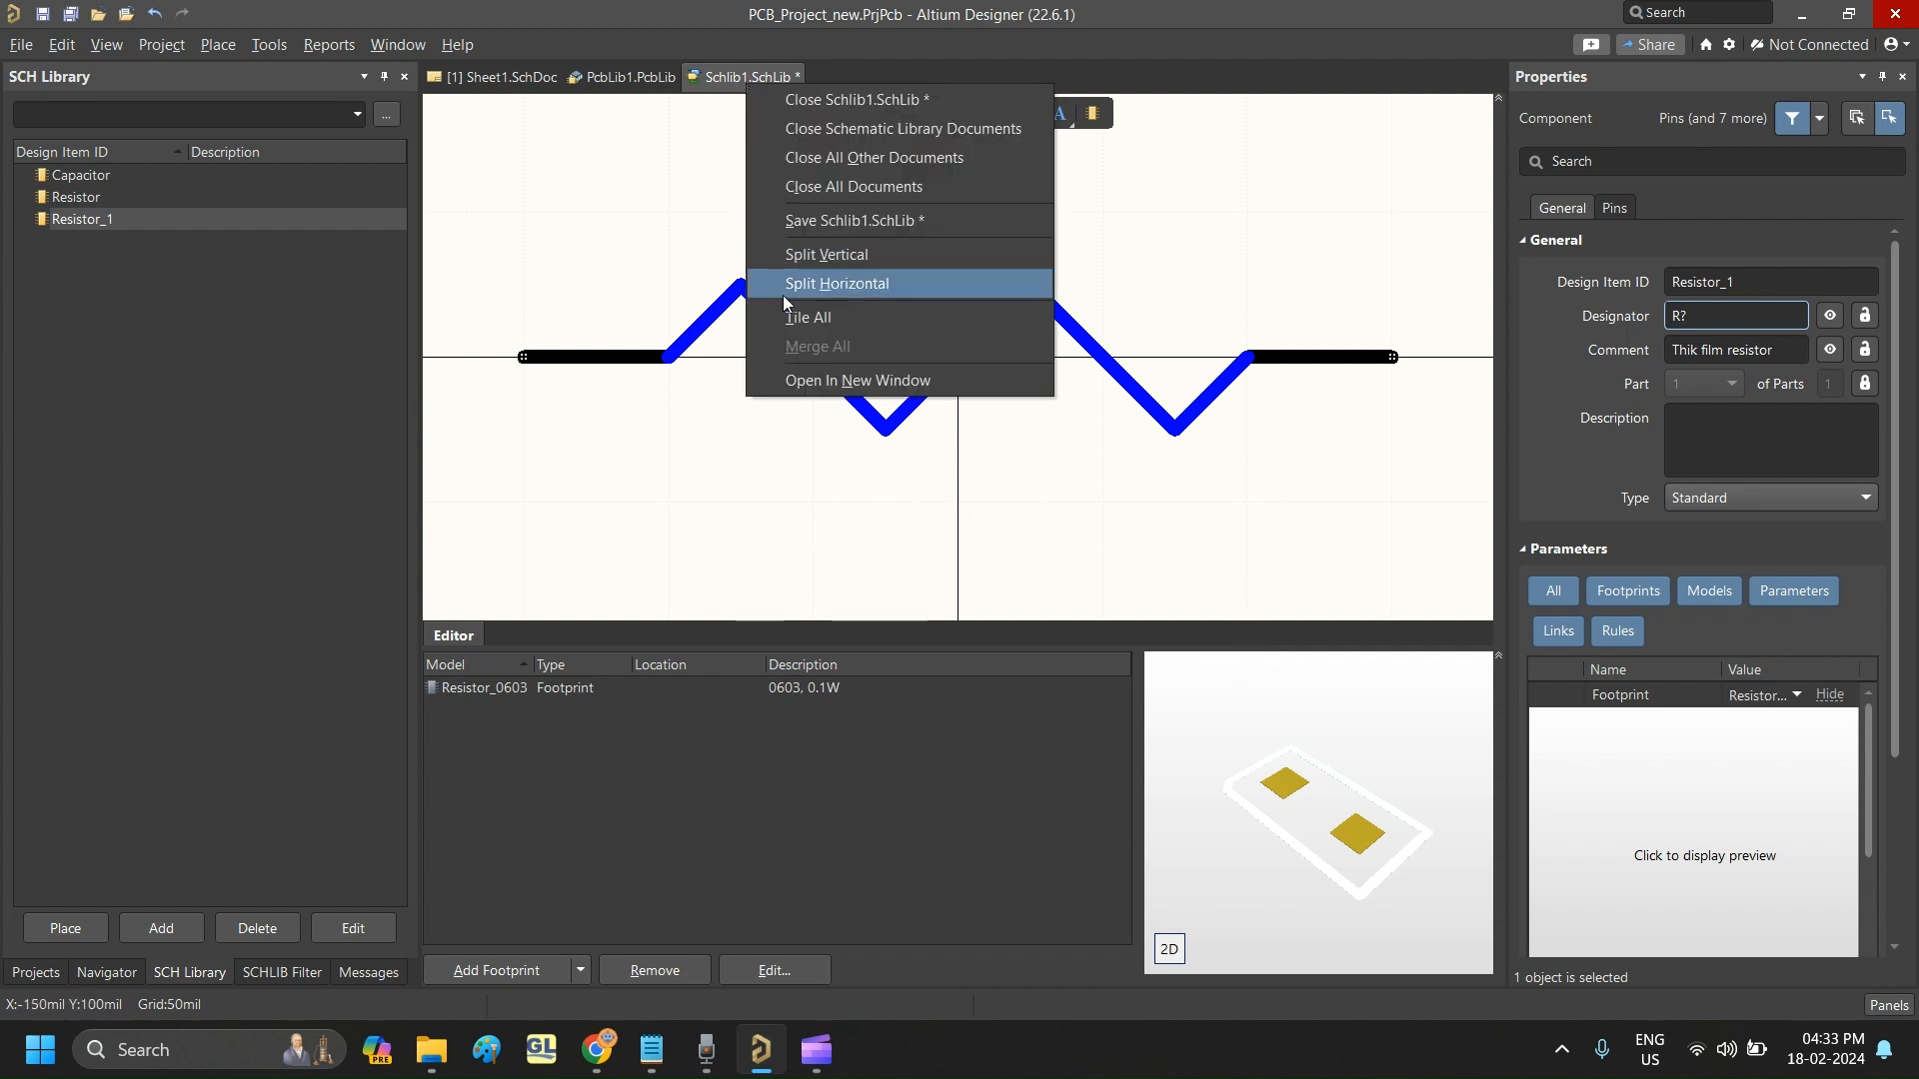
left_click(539, 163)
left_click(21, 44)
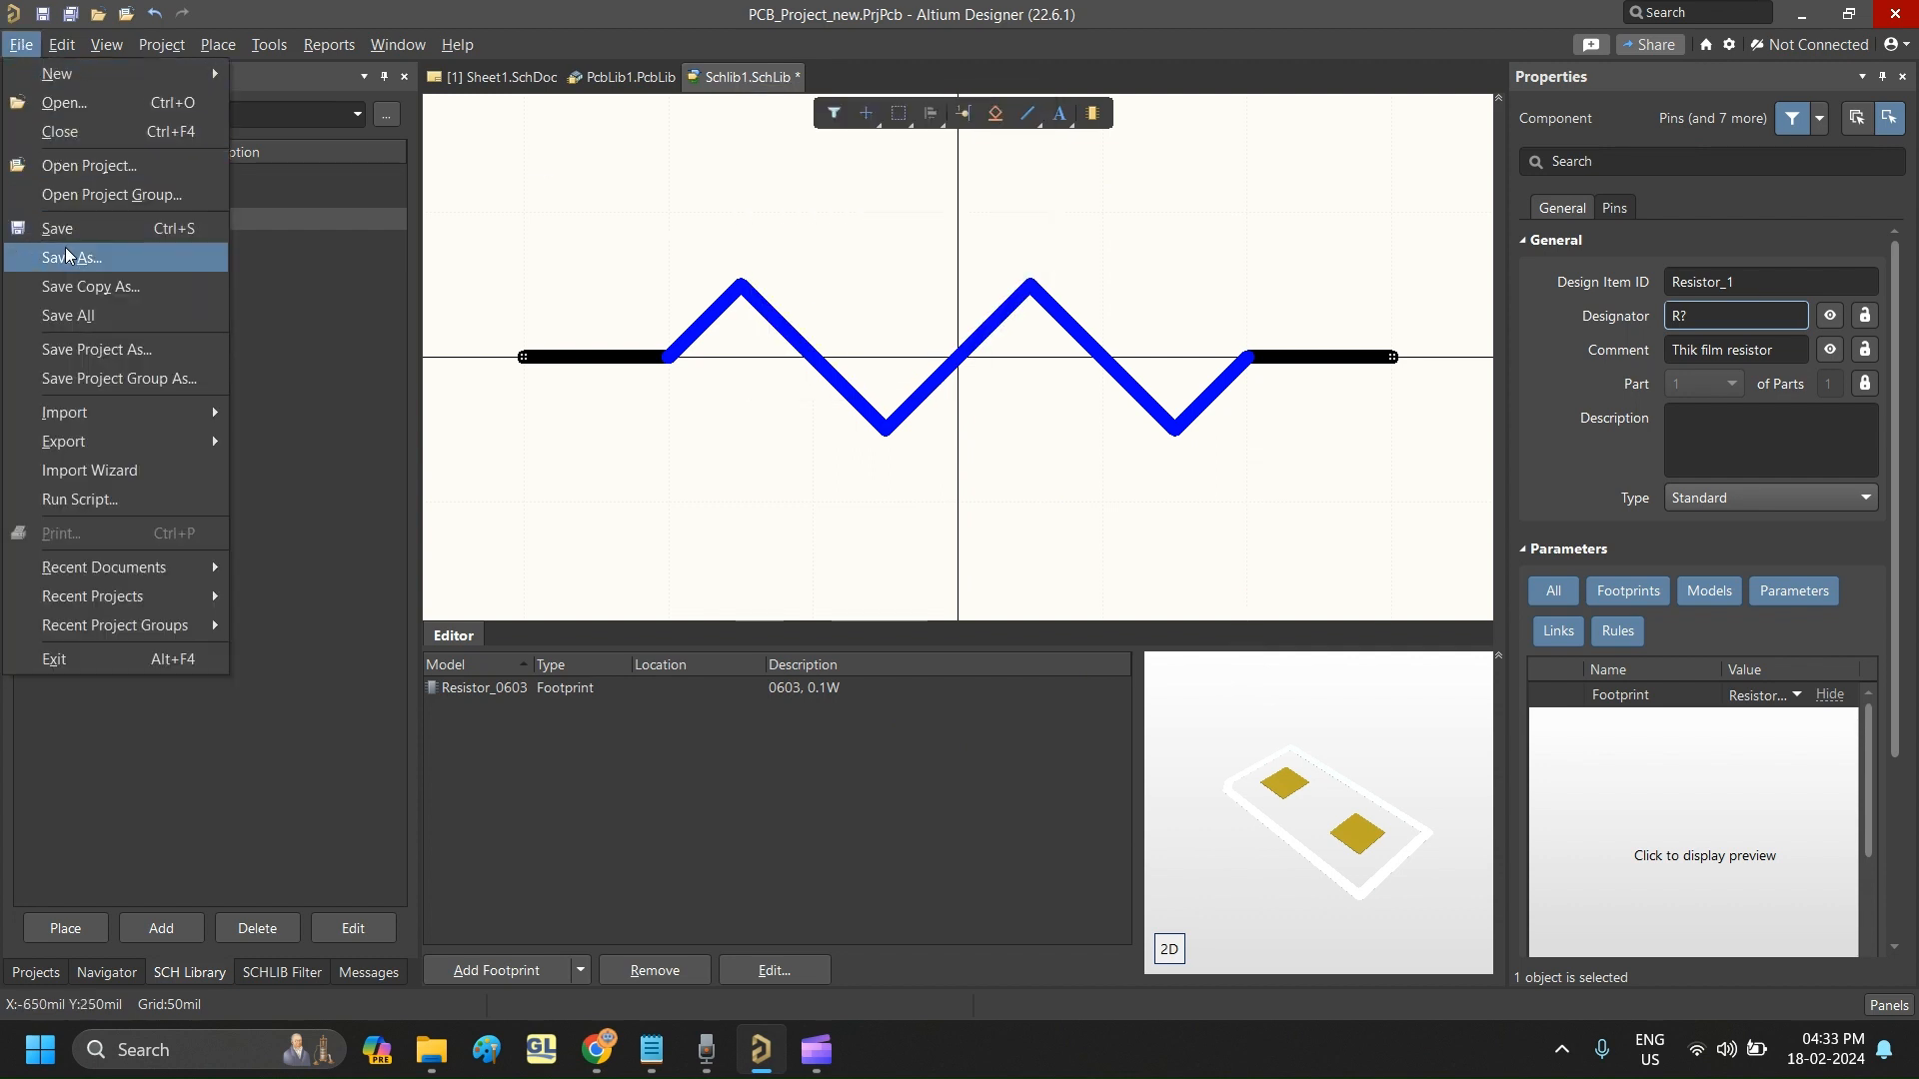
left_click(60, 228)
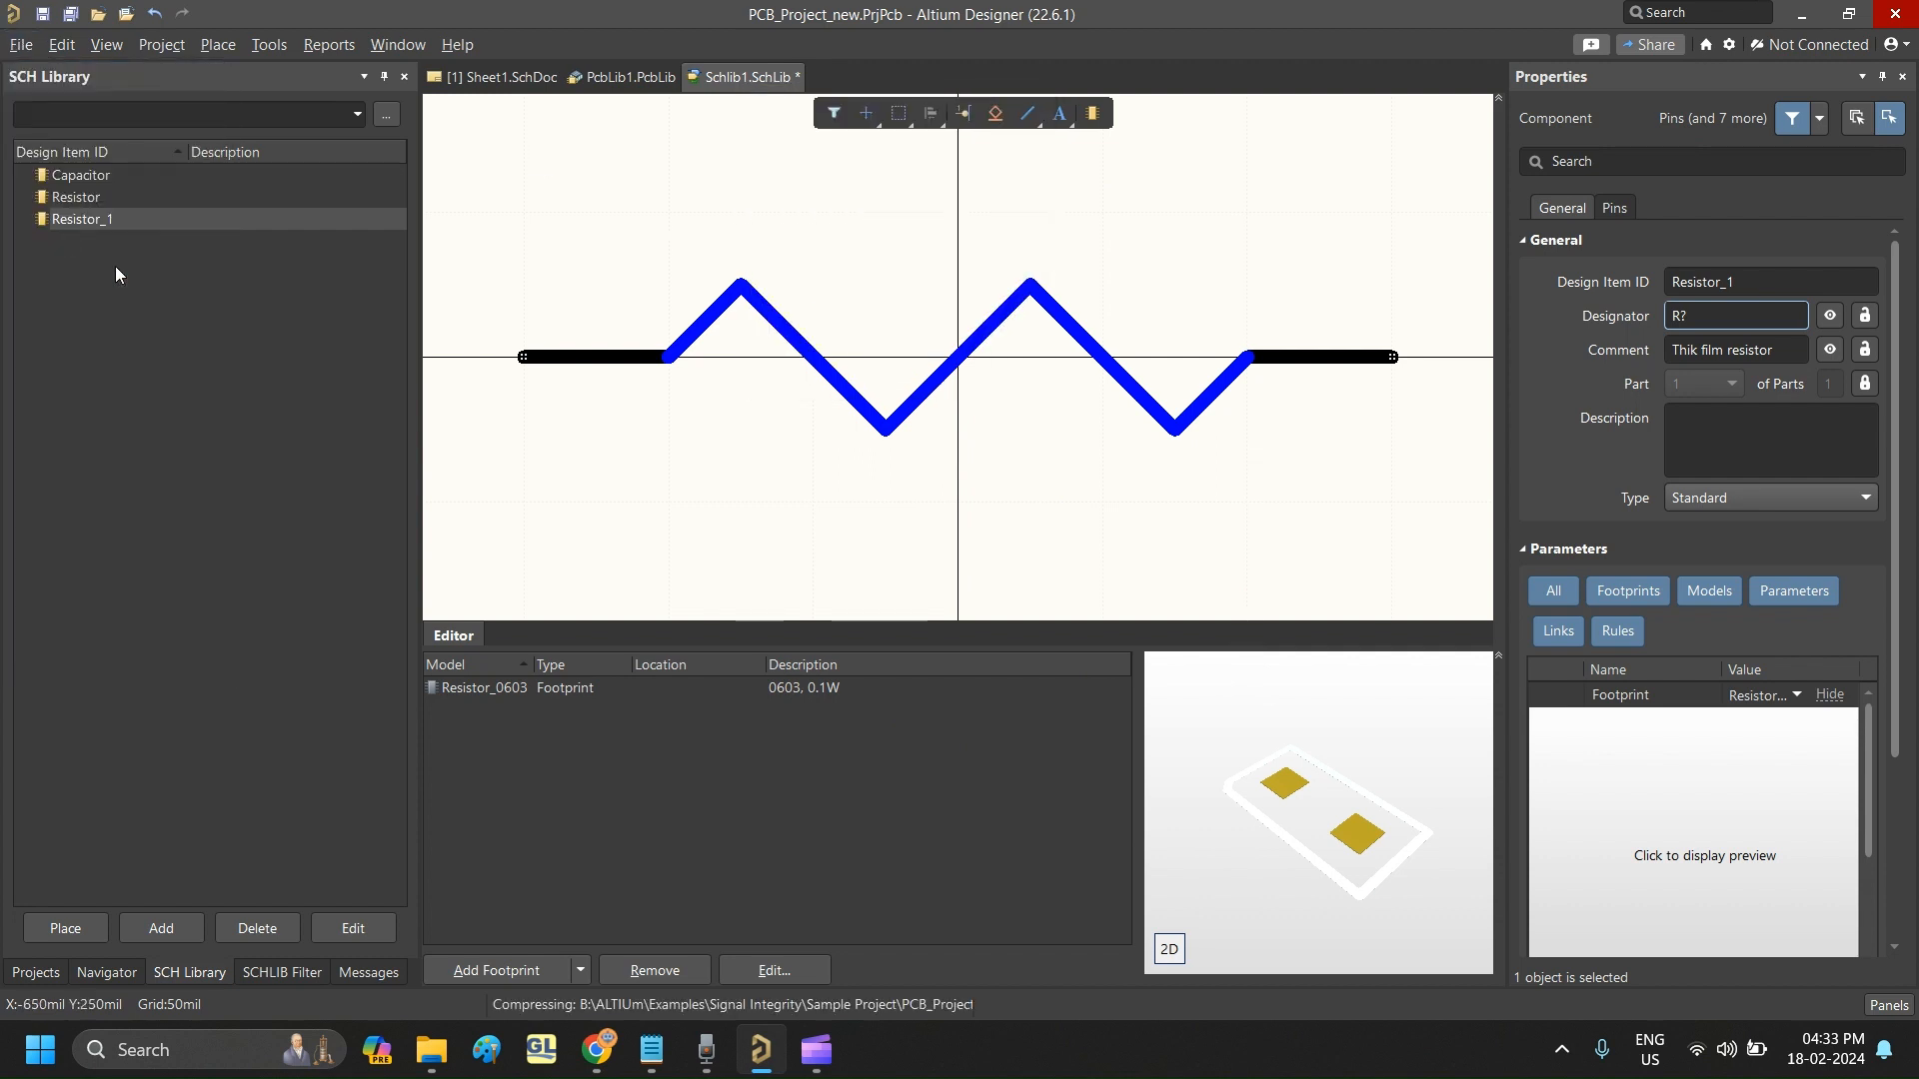
- Close the Schlib1.SchLib and PcbLib1.PcbLib documents, leaving Sheet1.SchDoc open
right_click(709, 79)
left_click(783, 103)
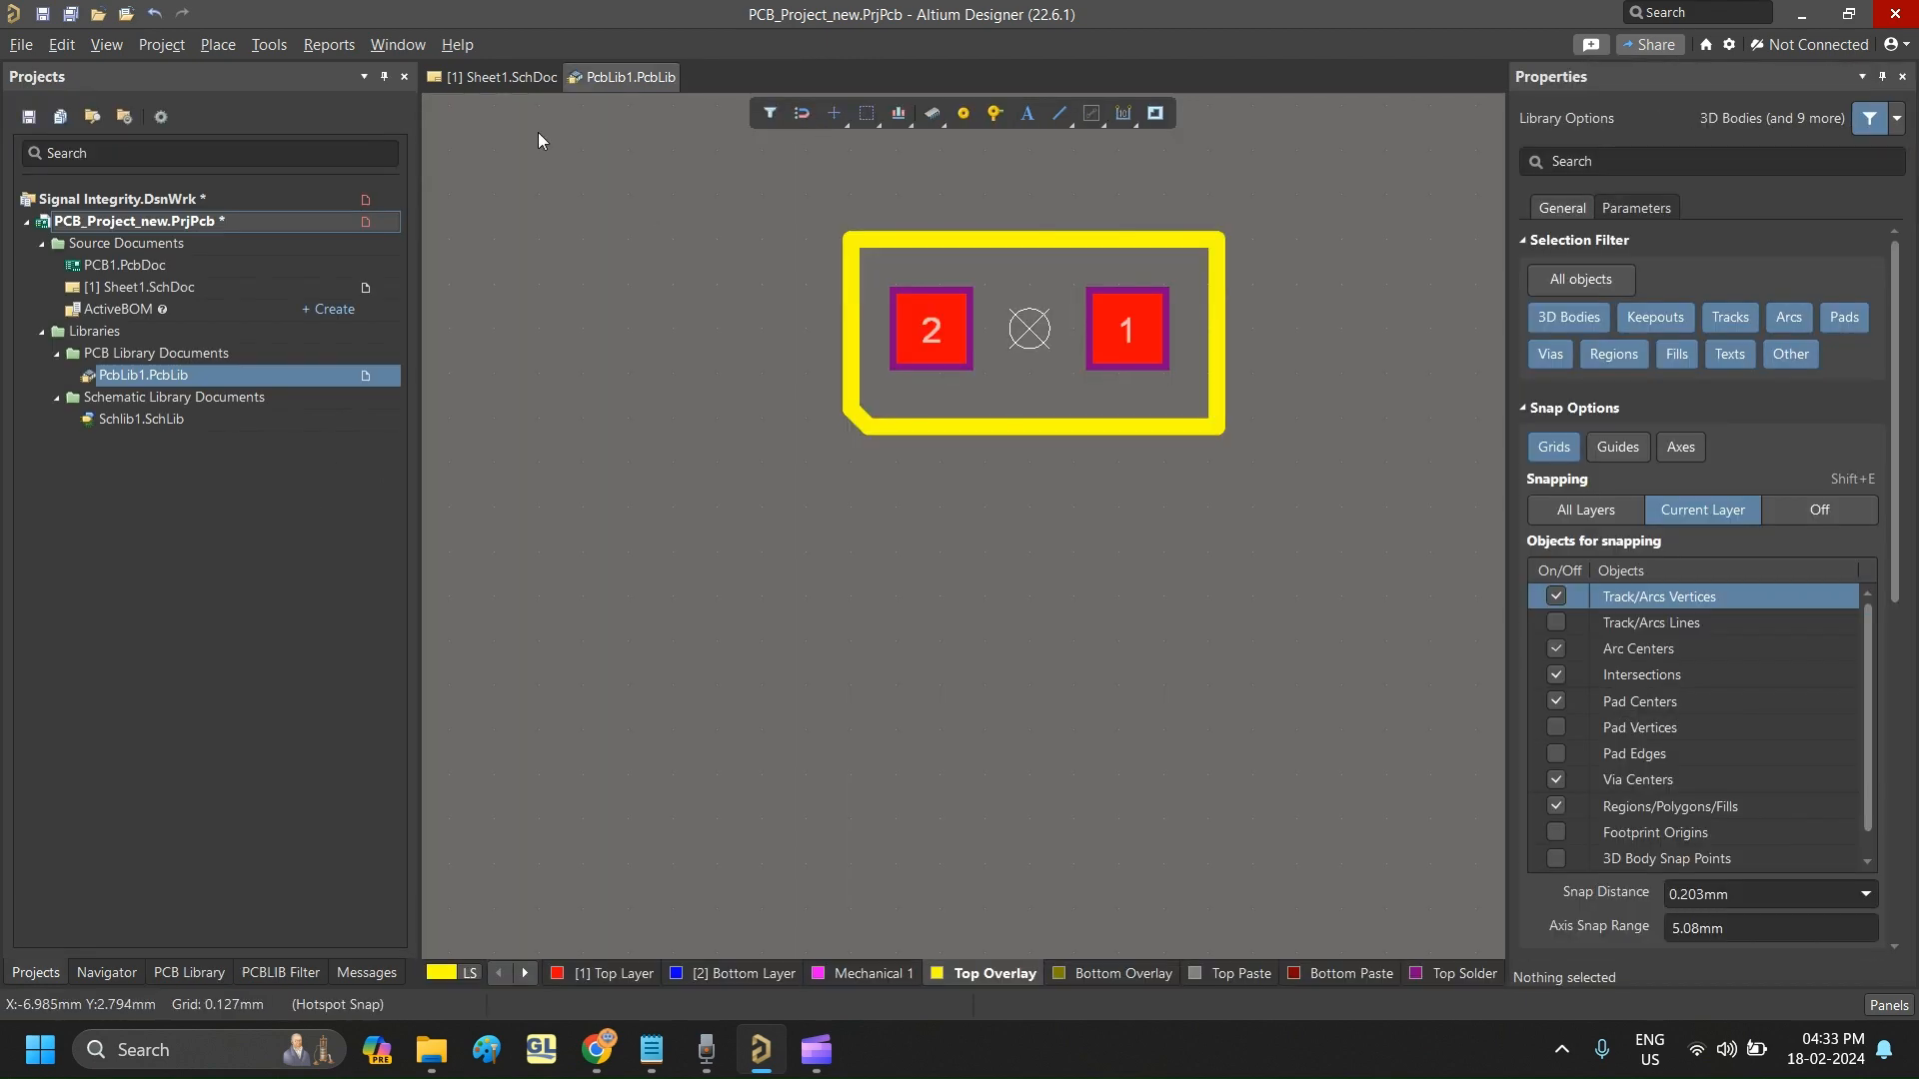
right_click(613, 82)
left_click(716, 94)
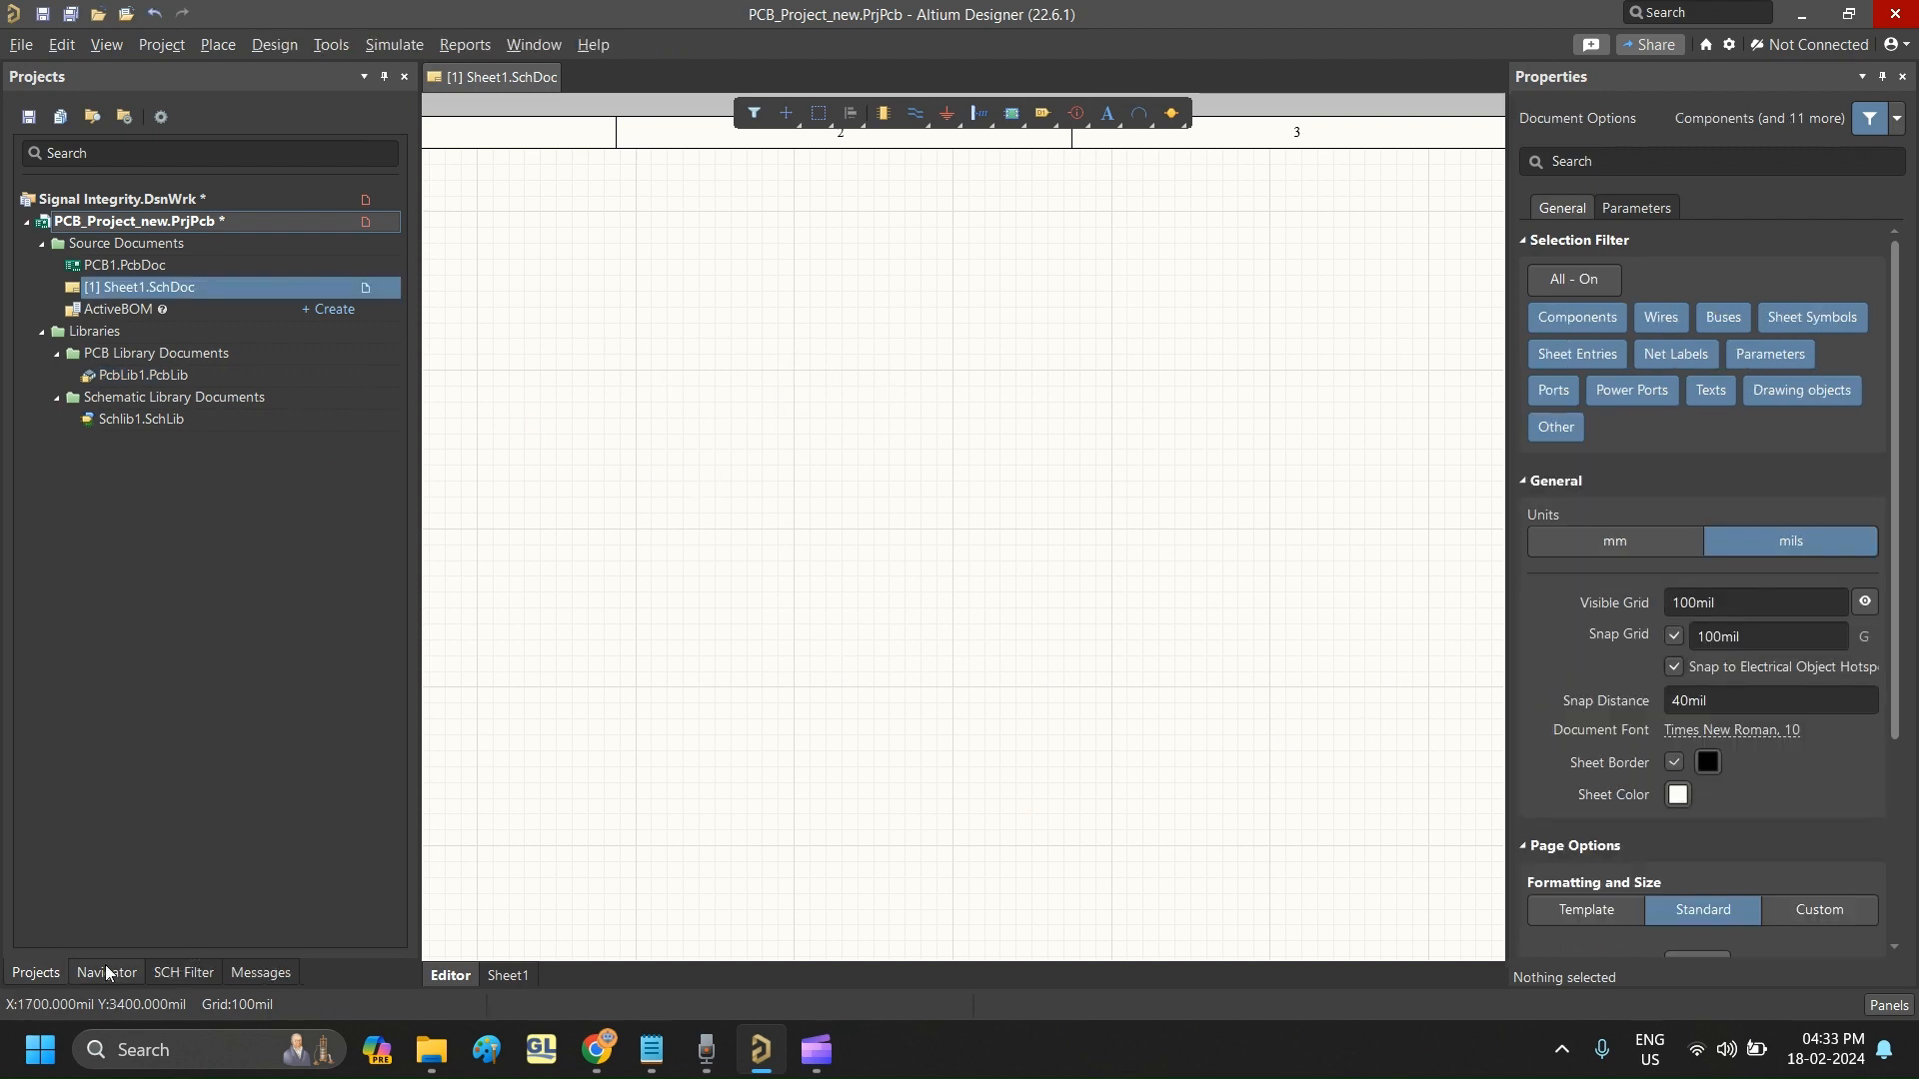
- Reopen Schlib1.SchLib from the project and display its Resistor_1 component
double_click(128, 420)
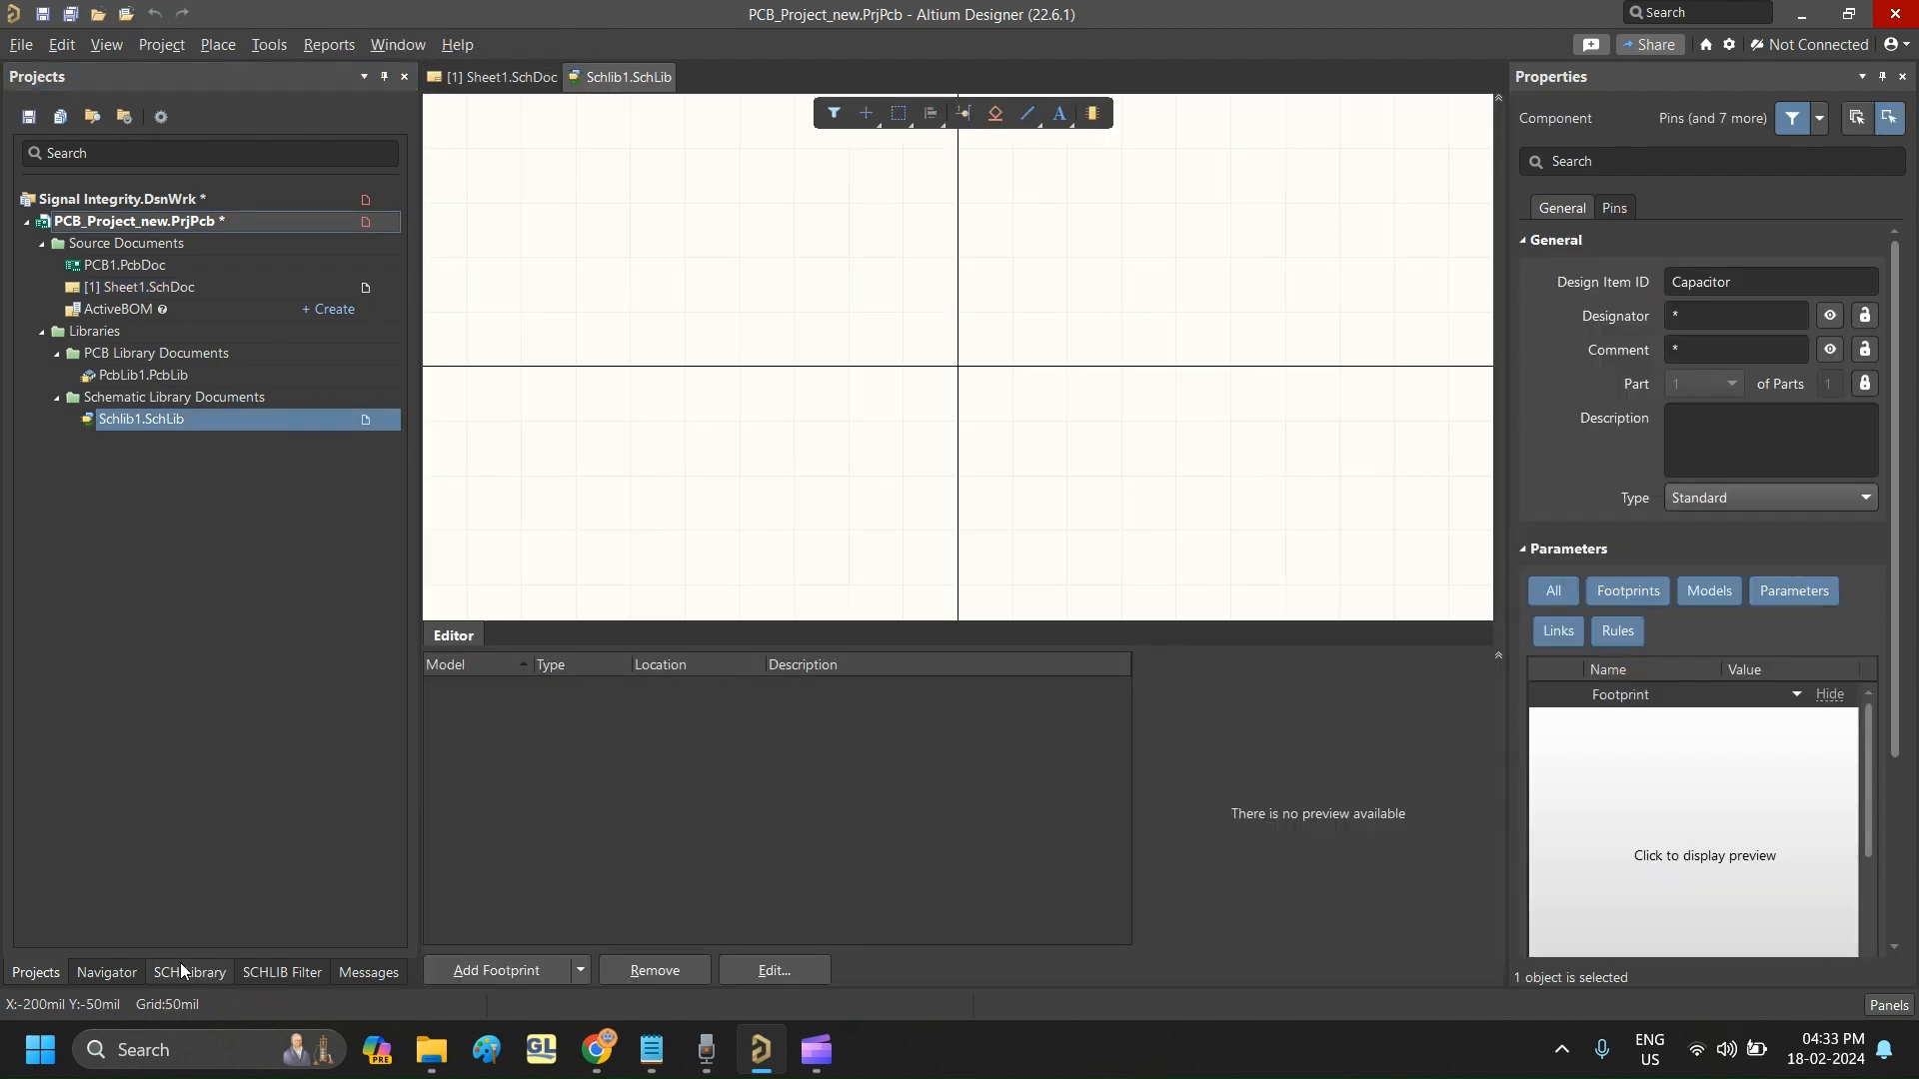
left_click(180, 970)
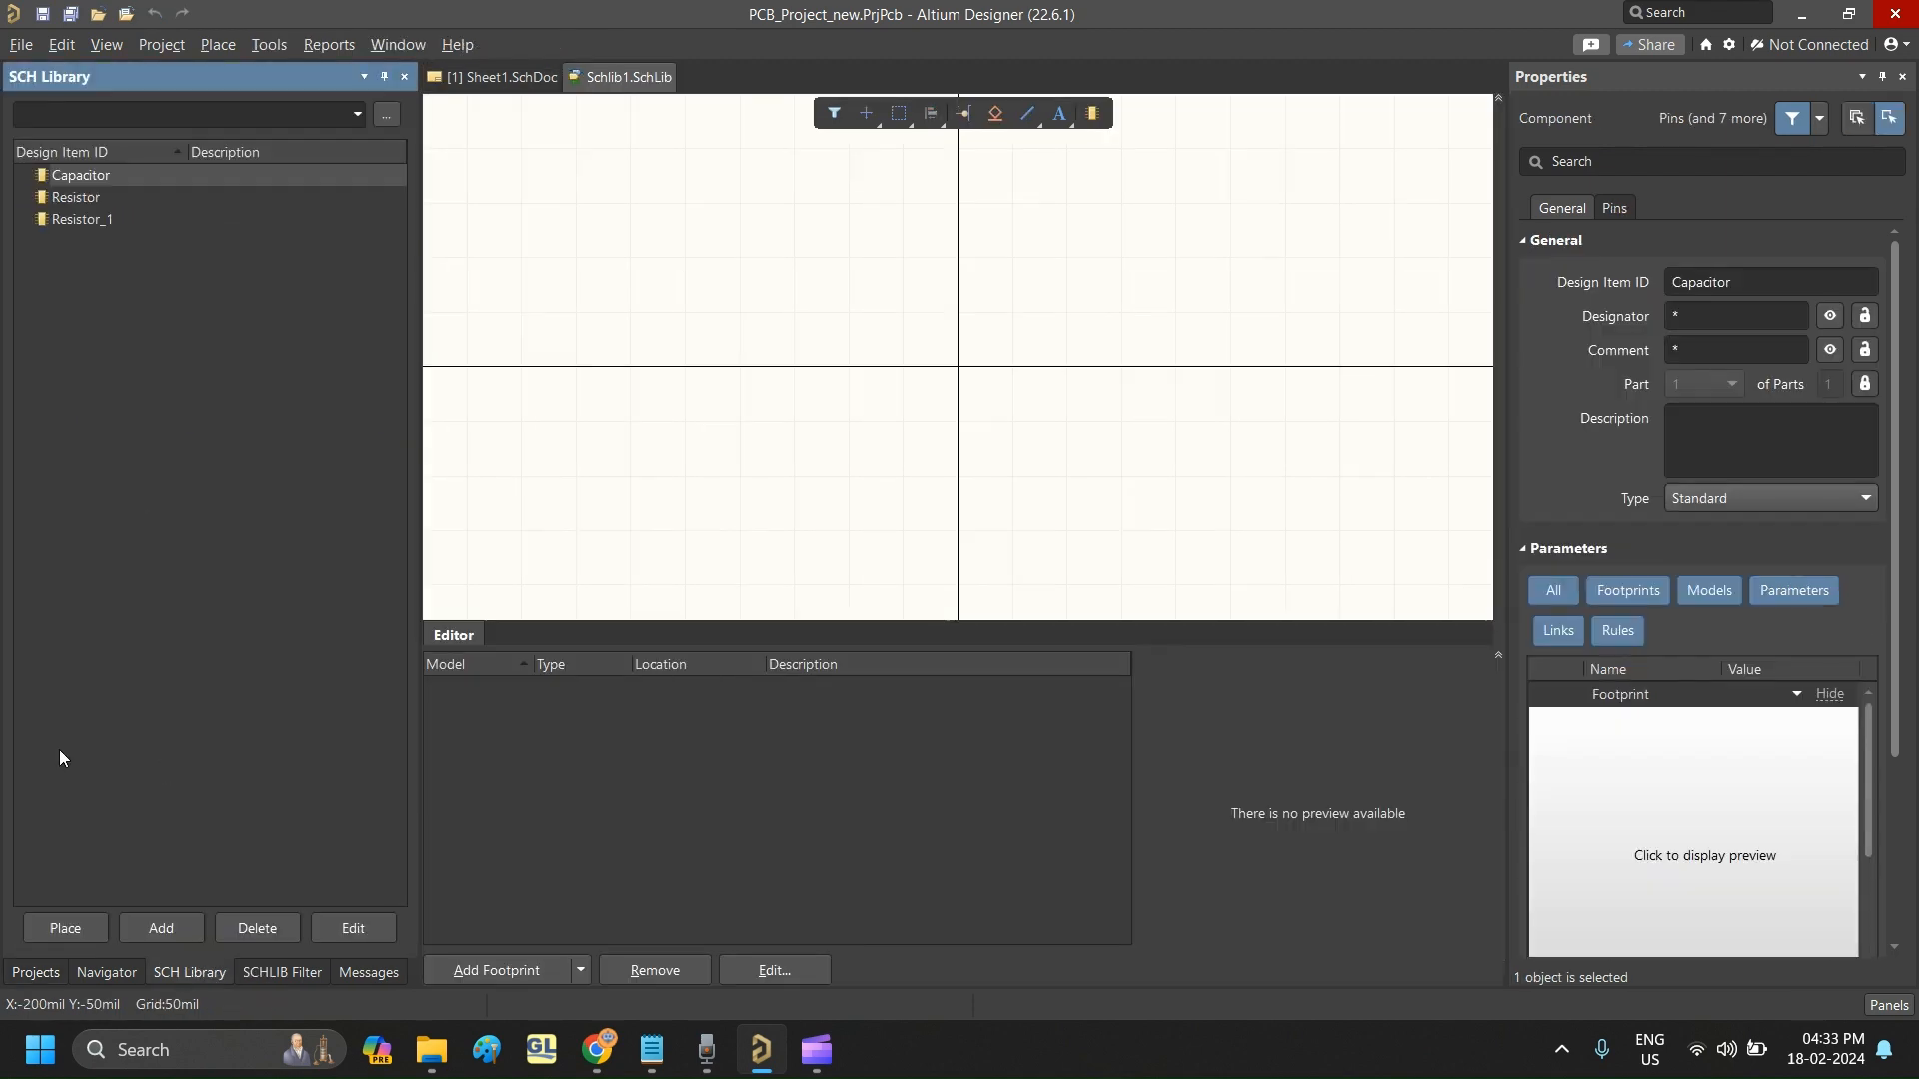
left_click(84, 218)
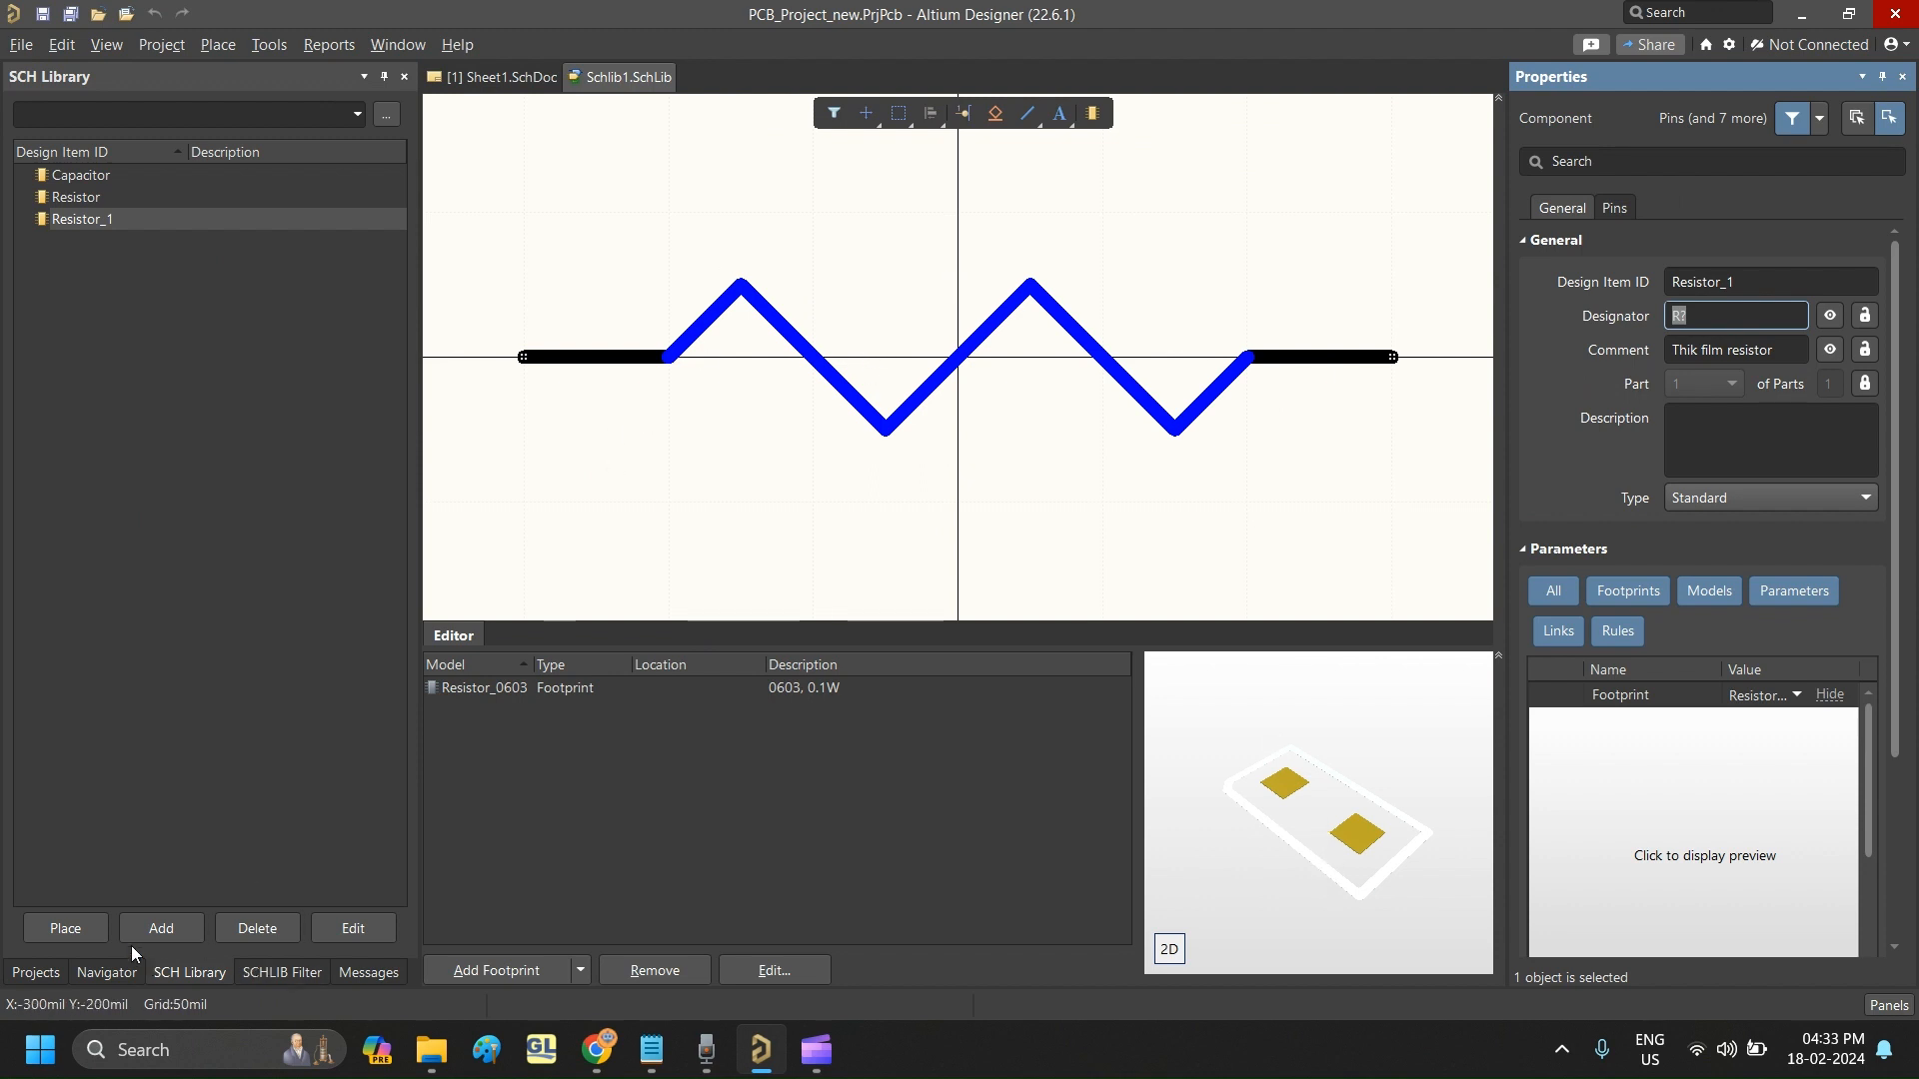
- Place one Resistor_1 component from the library on Sheet1.SchDoc at about X 2000 mil, Y 6000 mil
left_click(65, 929)
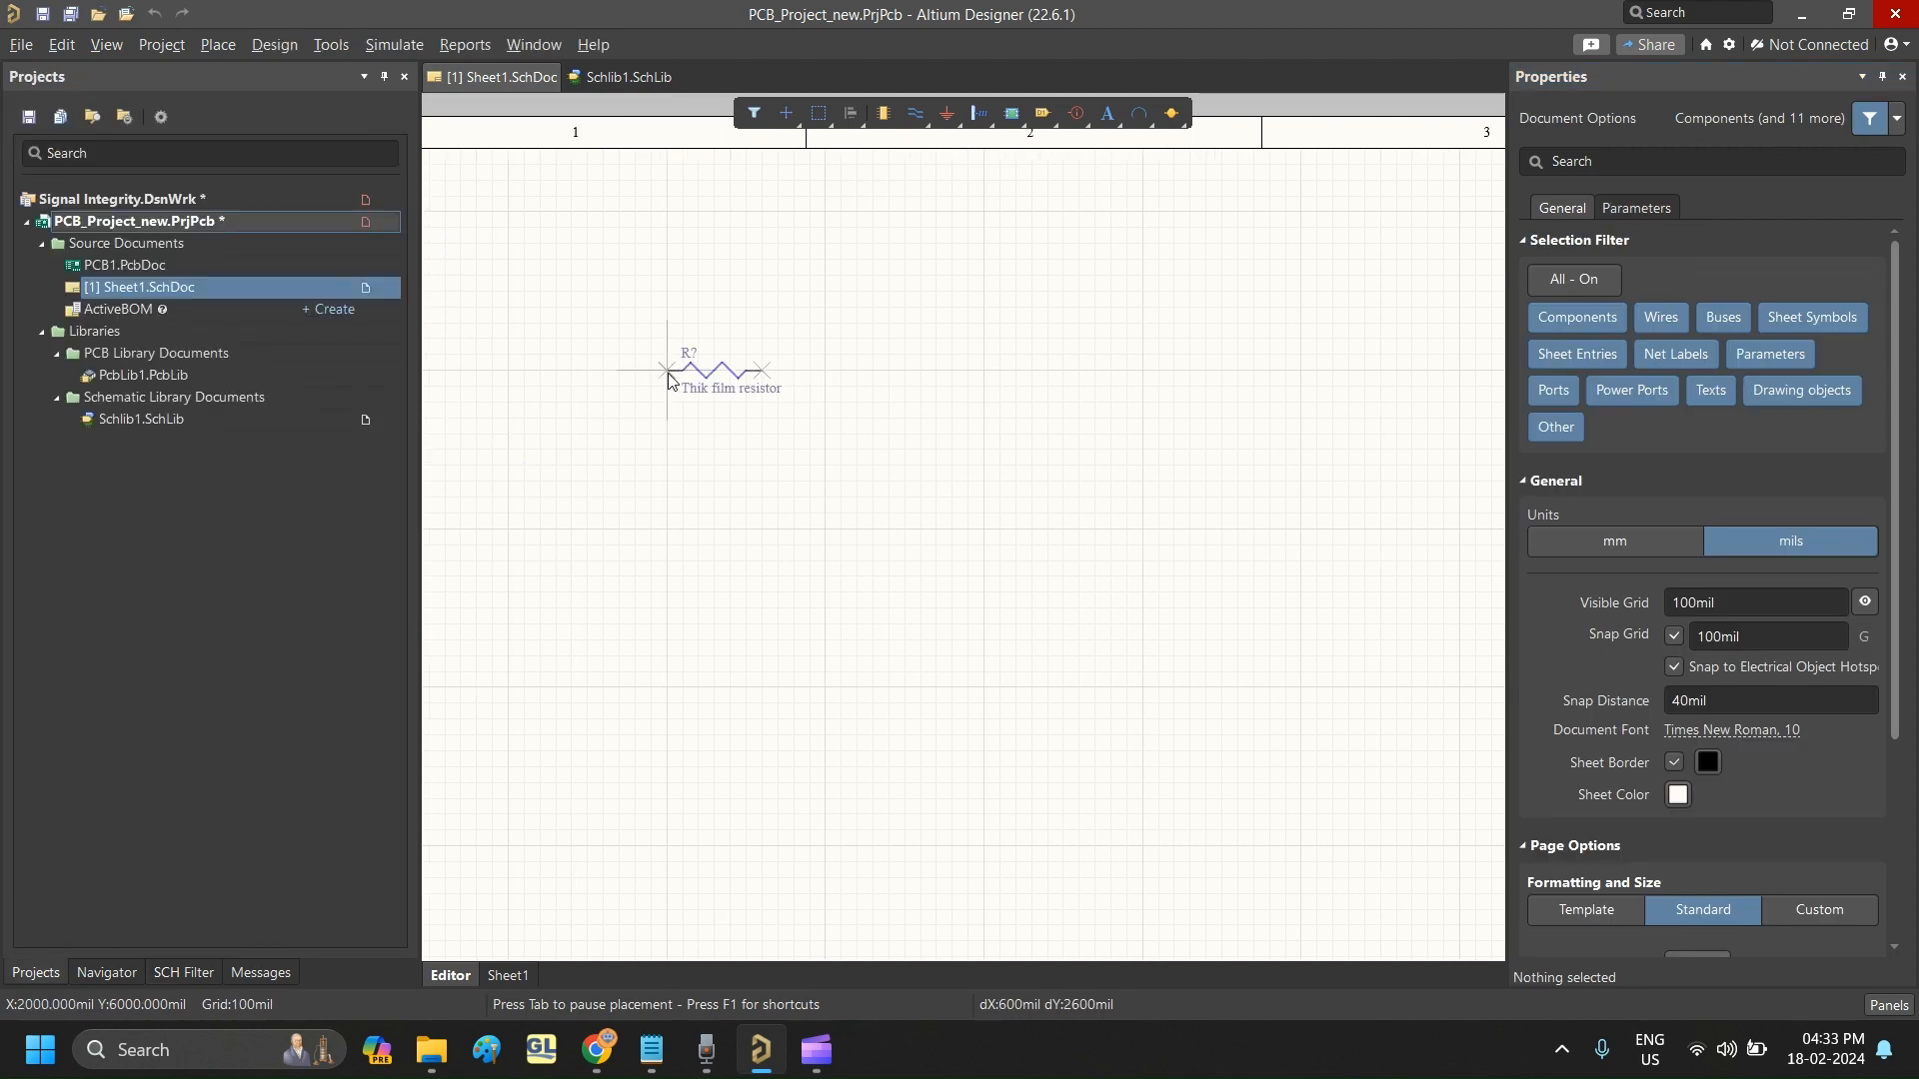
left_click(668, 377)
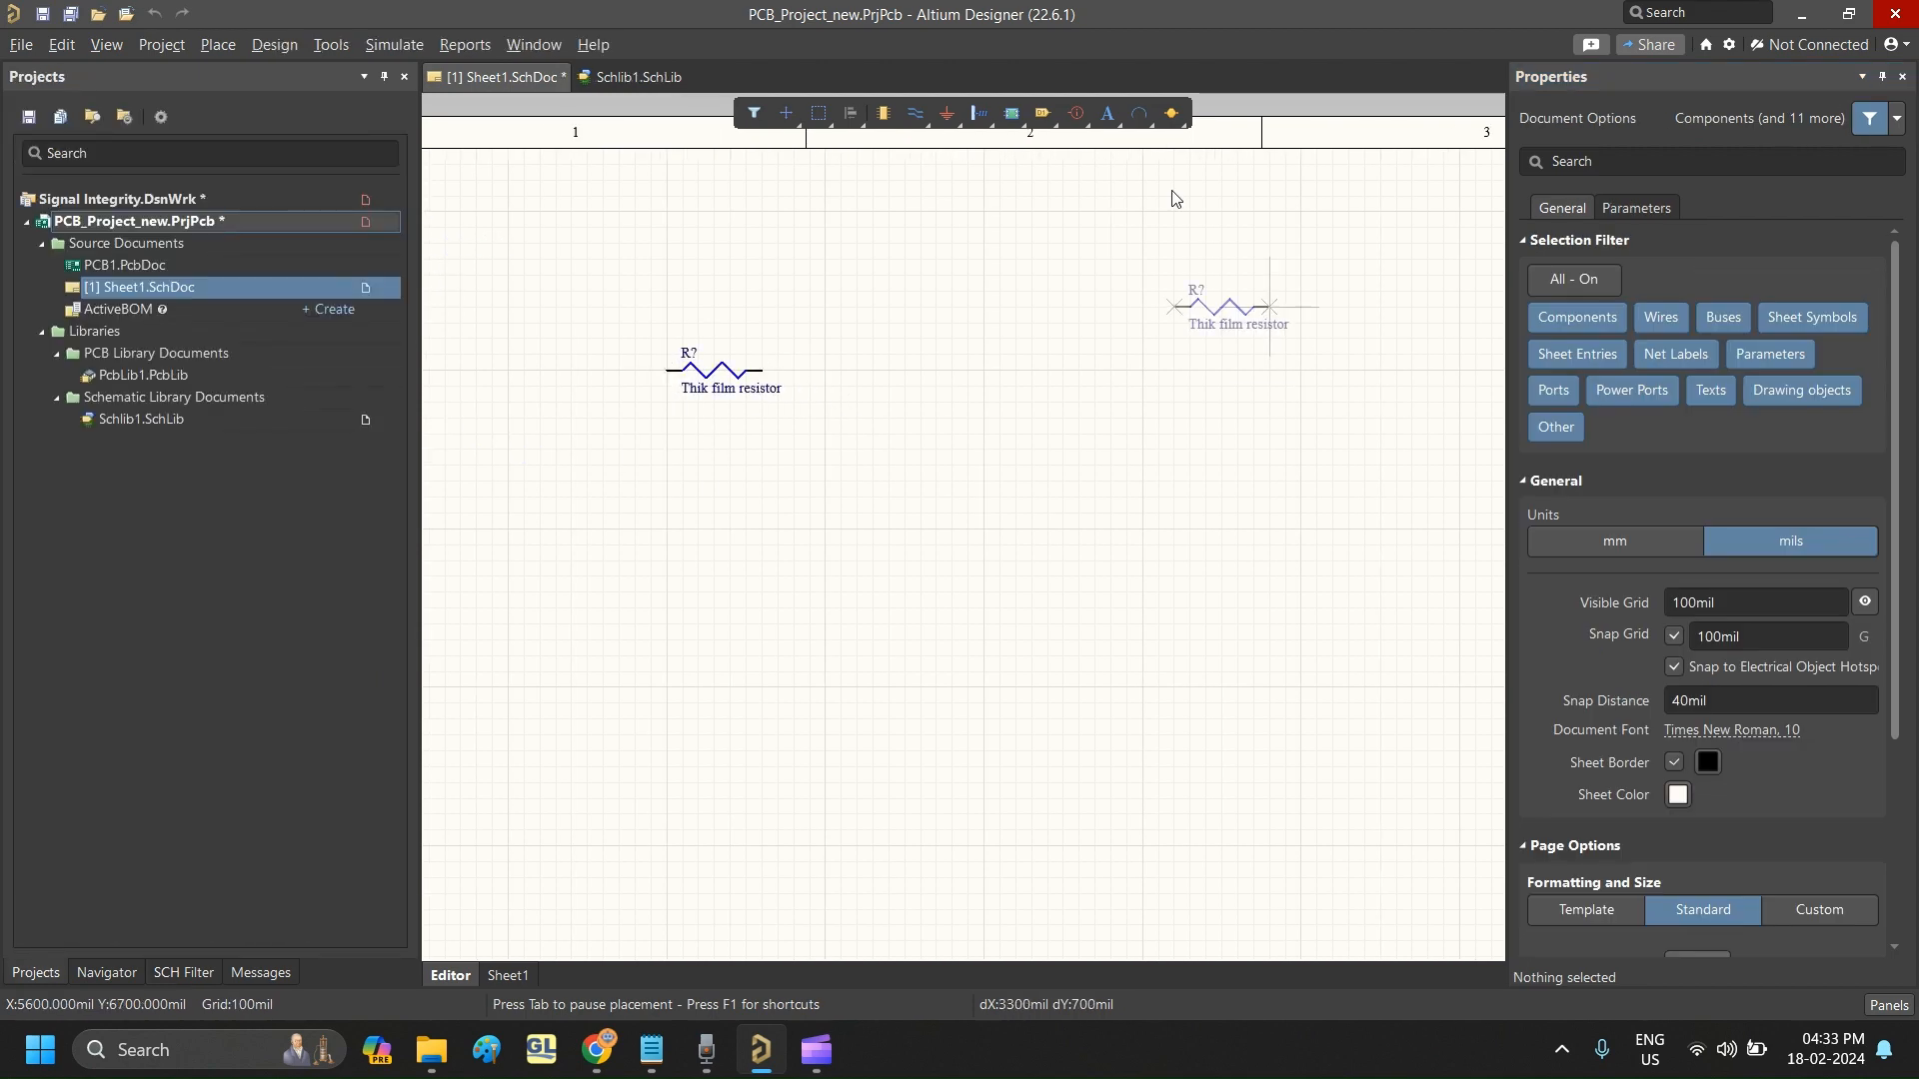
right_click(965, 280)
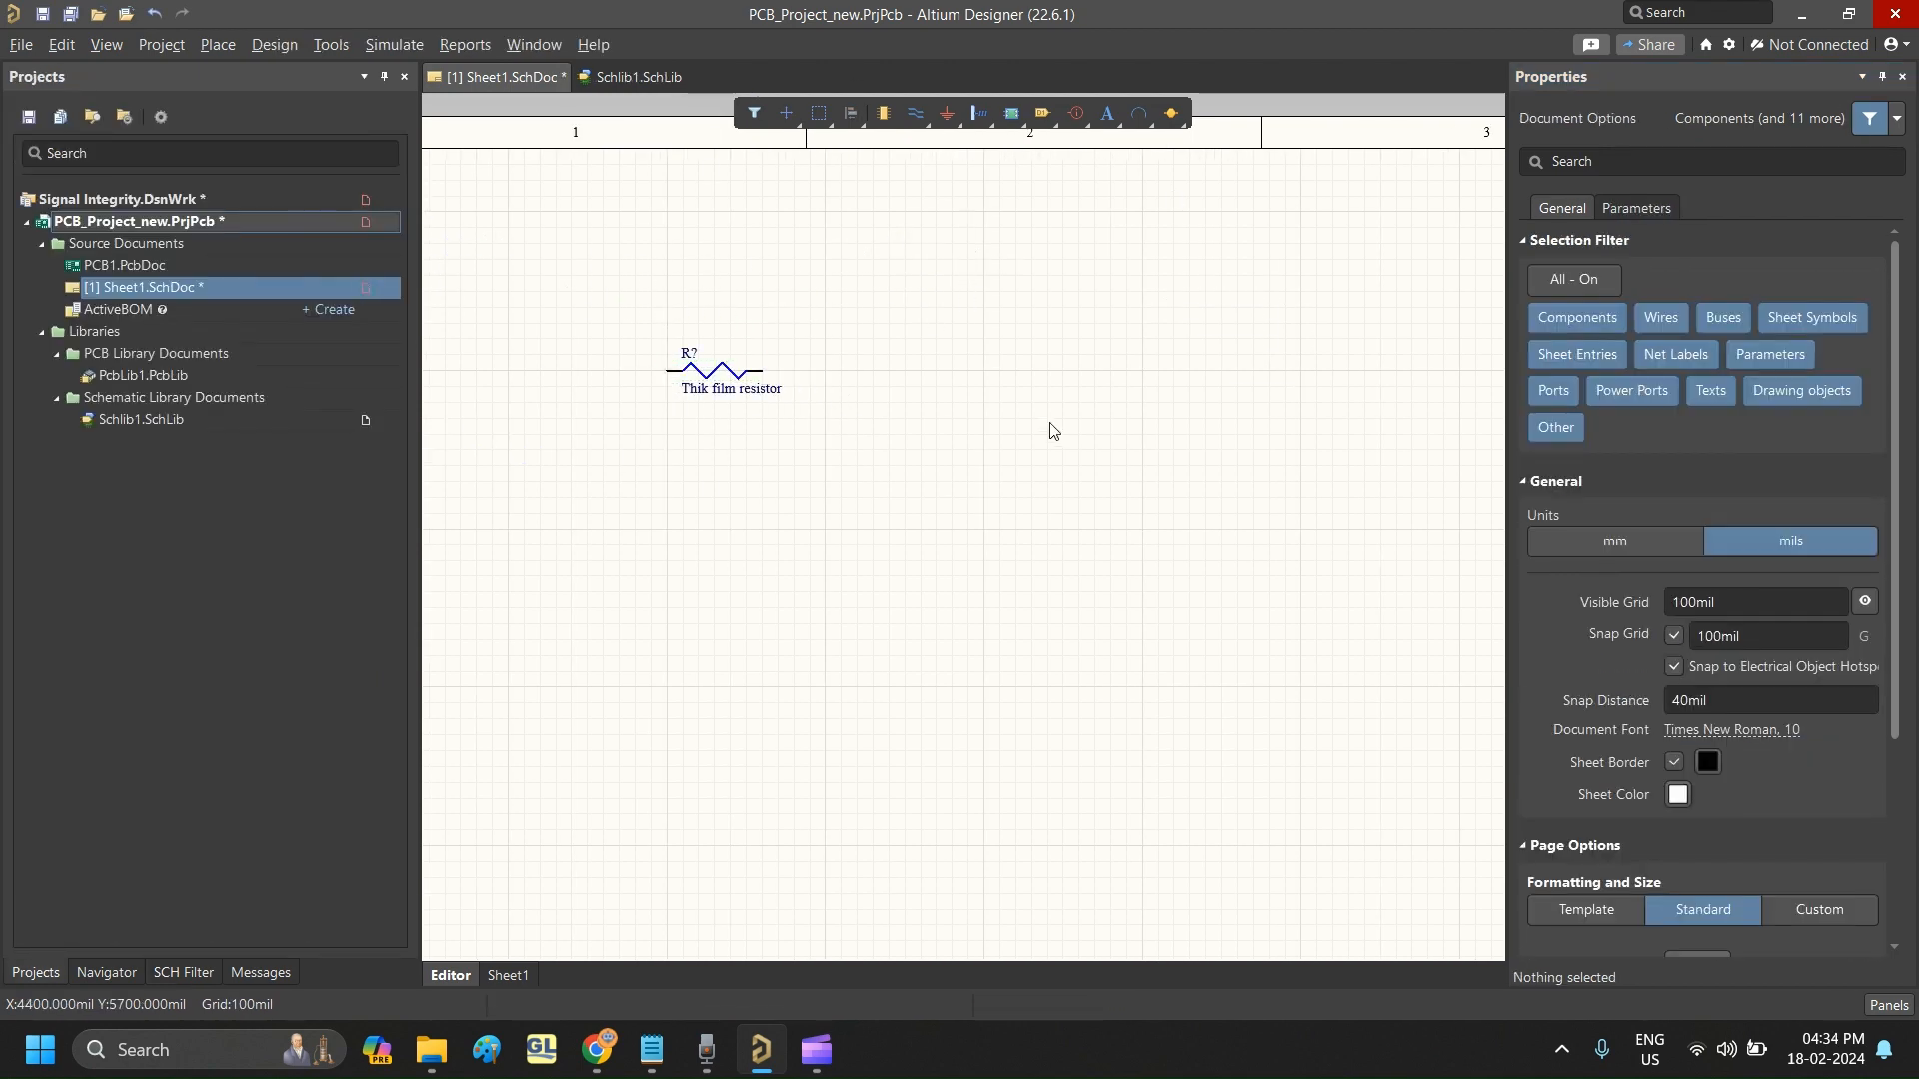